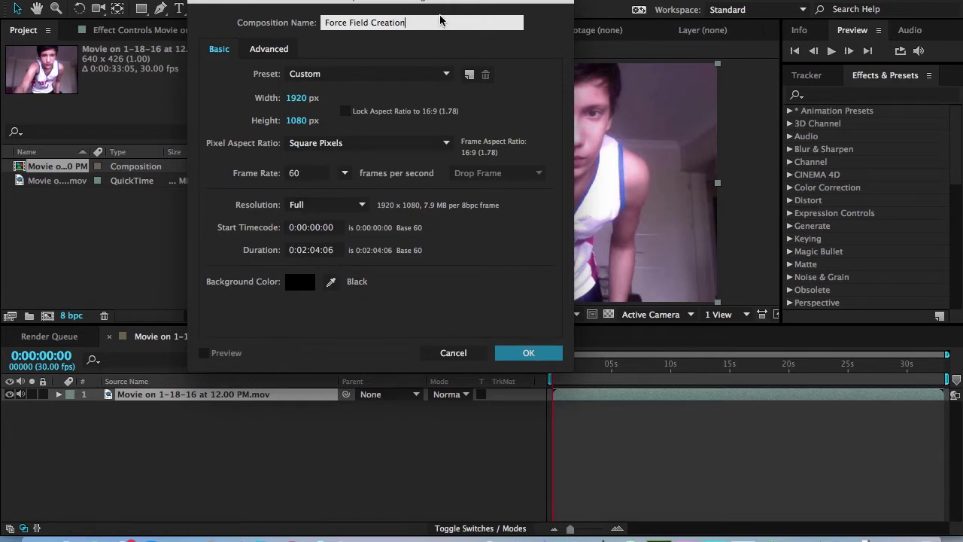
# Step: Copy the composition name "Force Field Creation" and discard the new composition without creating it
pyautogui.moveTo(441, 22); pyautogui.dragTo(313, 27)
pyautogui.press('super+c')
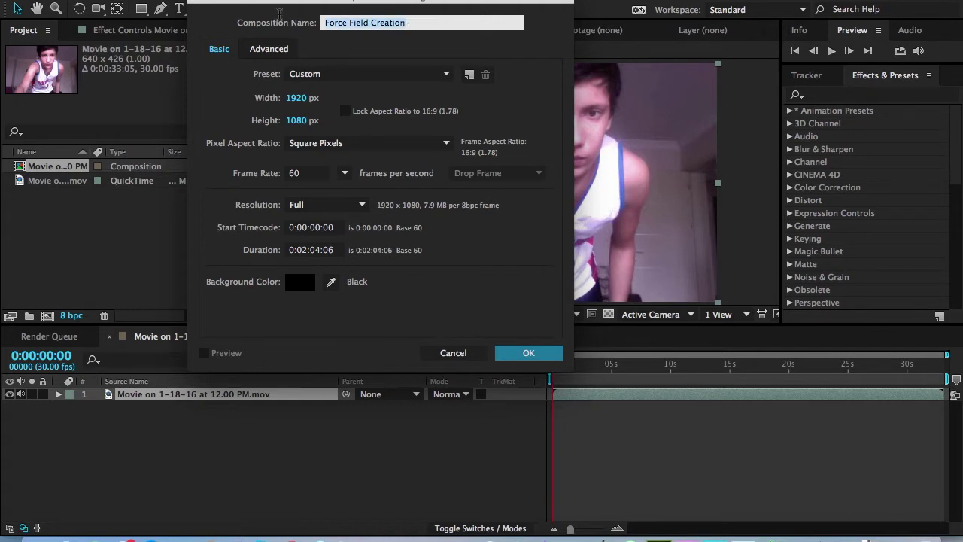
pyautogui.press('BackSpace')
pyautogui.click(453, 353)
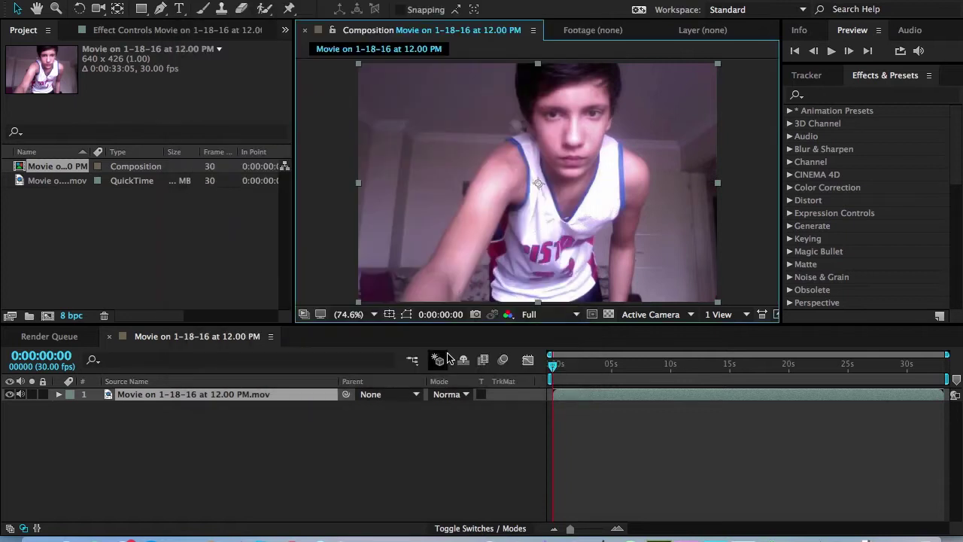
# Step: End the movie composition's work area at 0:00:20:00 and trim the composition to the work area
pyautogui.moveTo(594, 373); pyautogui.dragTo(789, 365)
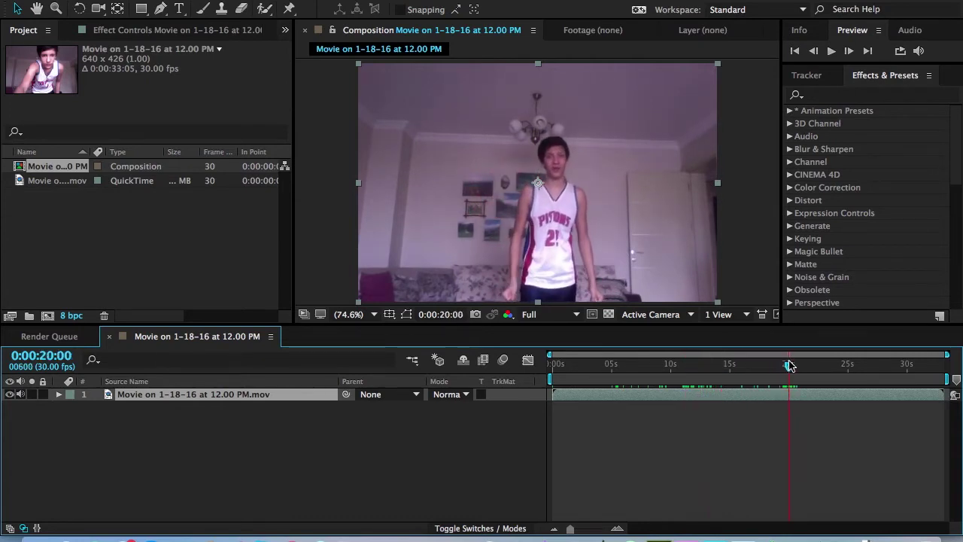
pyautogui.click(226, 0)
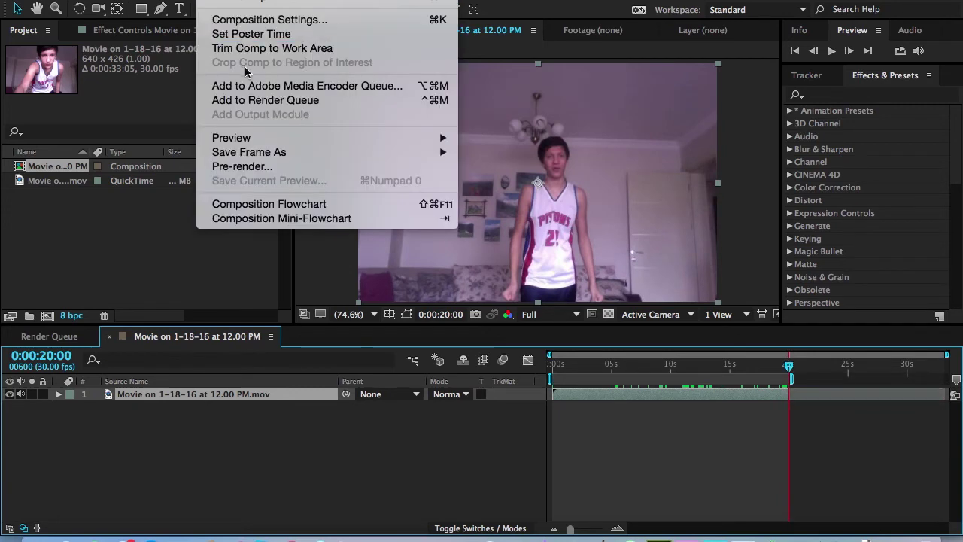
pyautogui.click(572, 459)
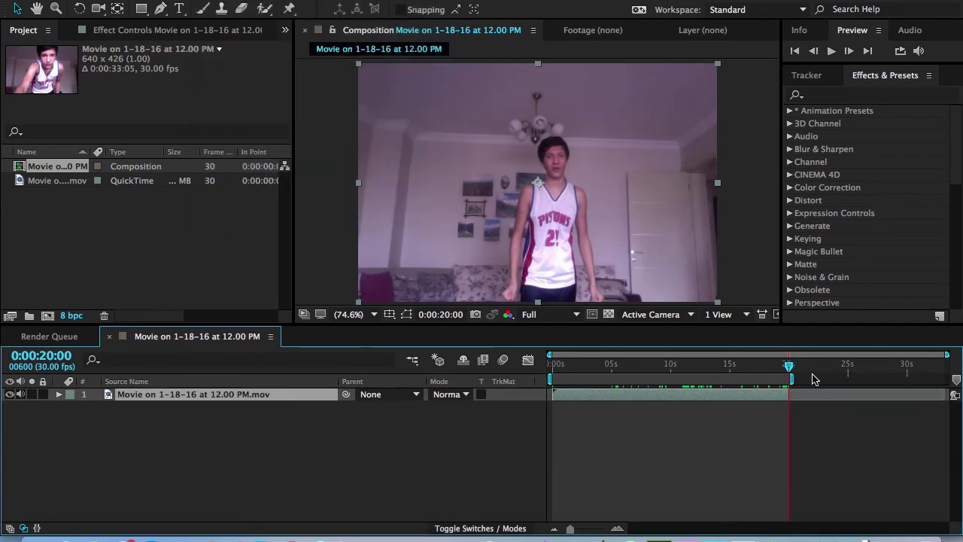
pyautogui.click(226, 0)
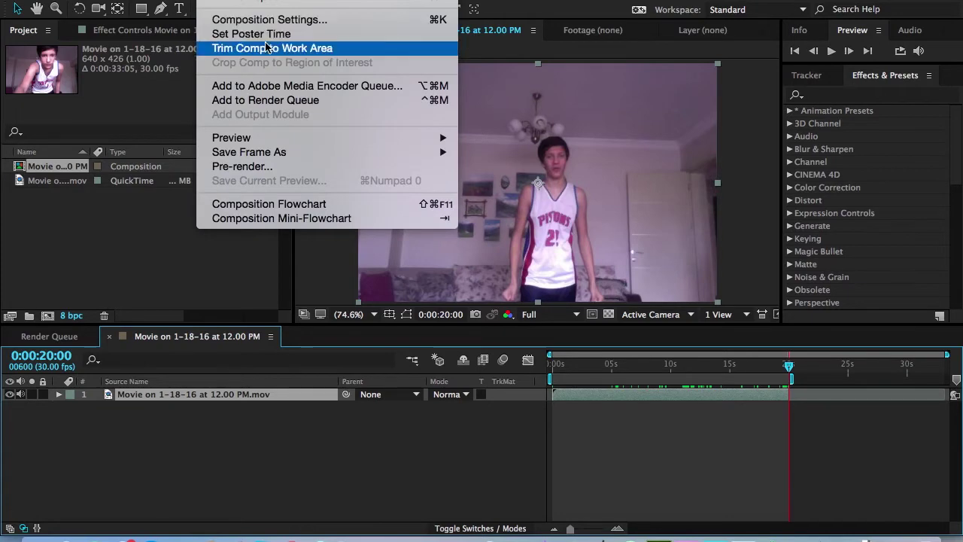
pyautogui.click(225, 0)
pyautogui.moveTo(766, 377)
pyautogui.mouseDown()
pyautogui.moveTo(661, 372)
pyautogui.moveTo(918, 370)
pyautogui.moveTo(755, 370)
pyautogui.moveTo(778, 370)
pyautogui.mouseUp()
# Step: Create a new composition named "Force Field Creation" with a duration of 0:00:15:00
pyautogui.press('super+n')
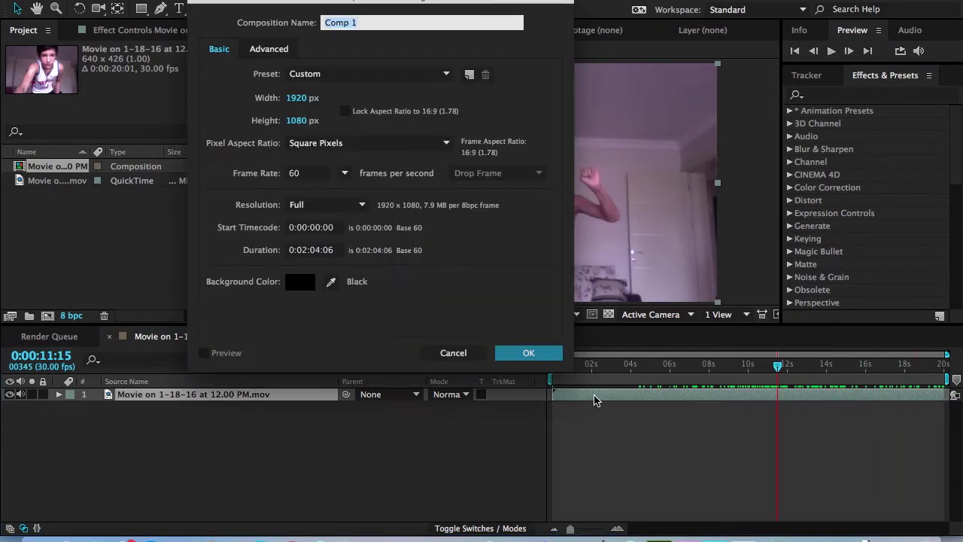
pyautogui.press('super+v')
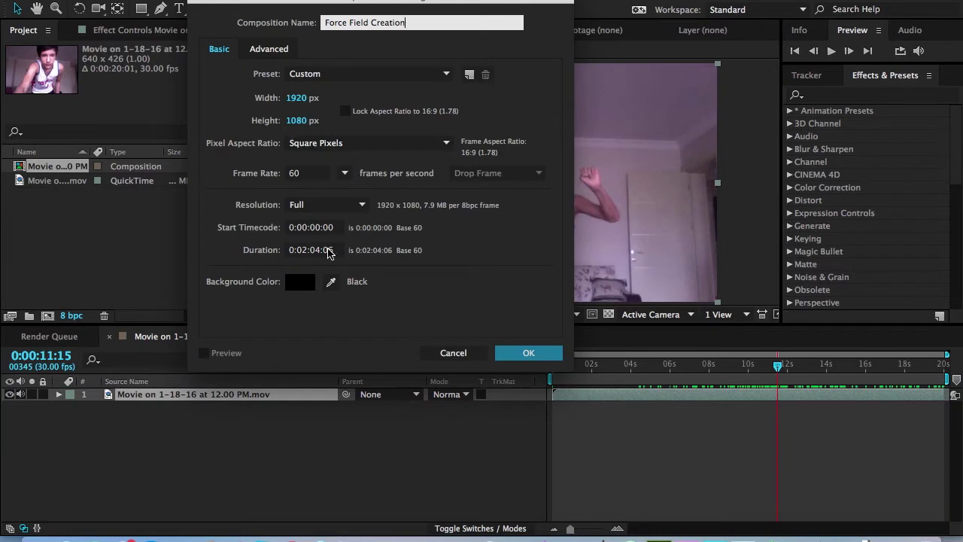
pyautogui.click(310, 254)
pyautogui.press('BackSpace')
pyautogui.write('0')
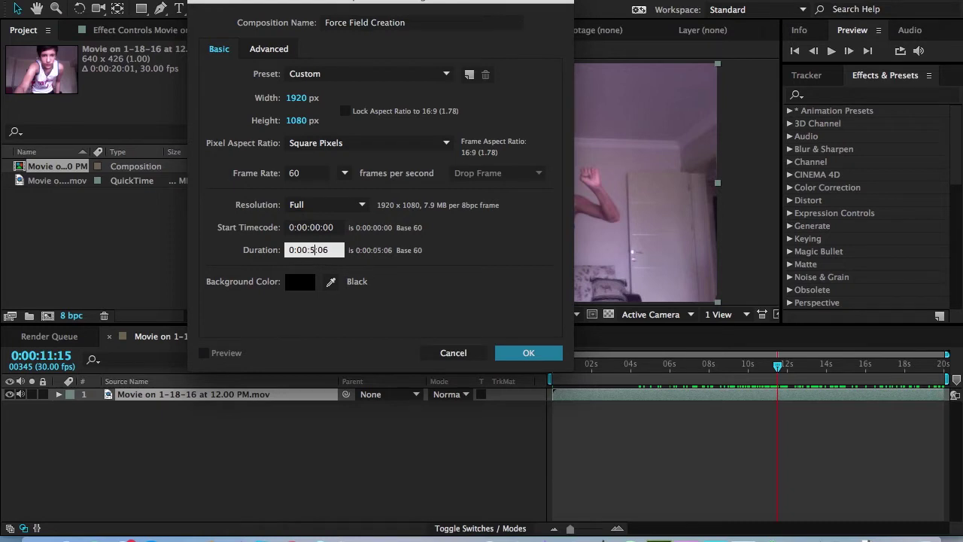
pyautogui.write('15')
pyautogui.press('Return')
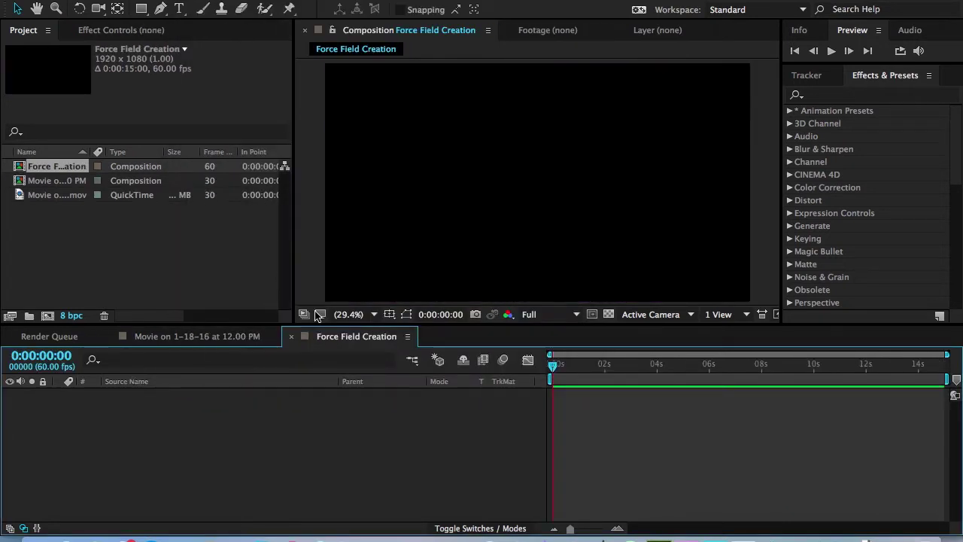
# Step: Compare the width, height and frame rate settings of the movie composition and the Force Field Creation composition
pyautogui.click(245, 339)
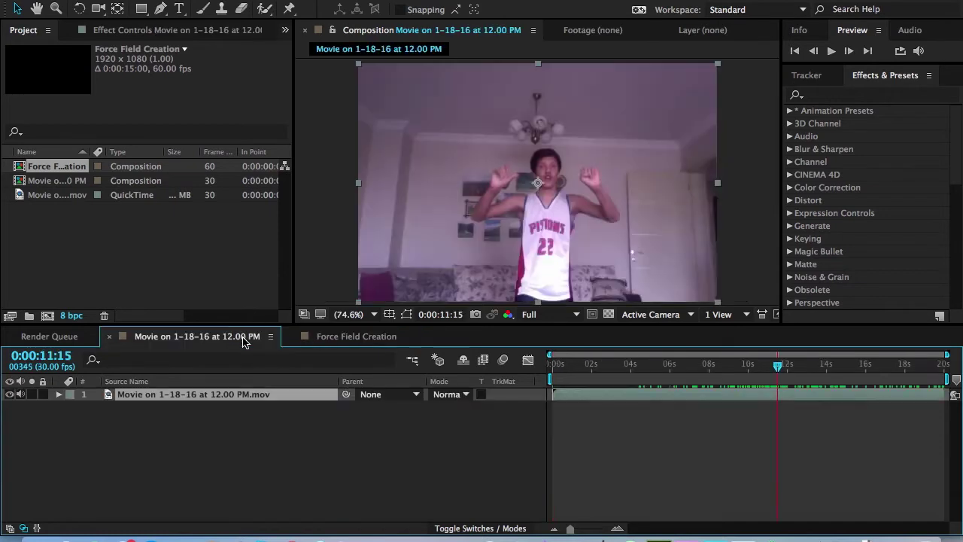
pyautogui.press('super+k')
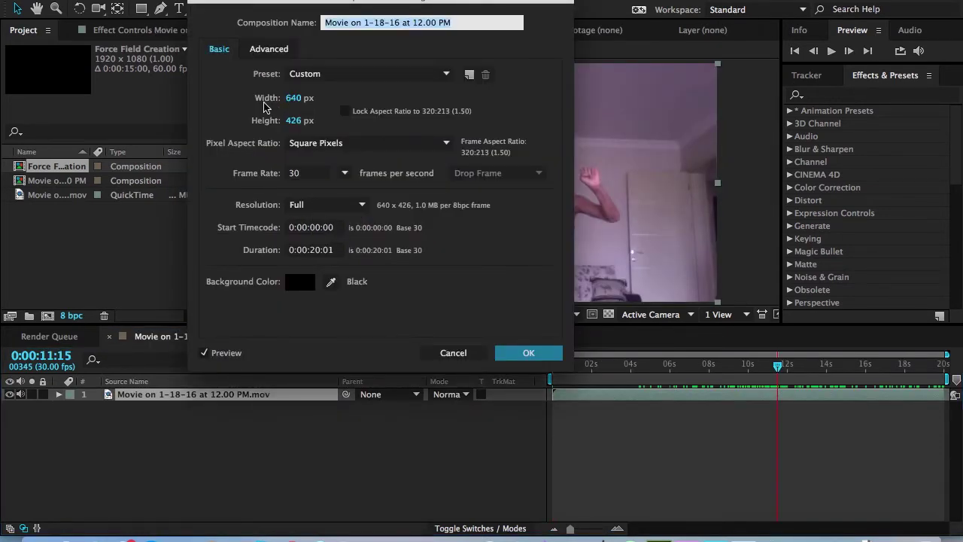
pyautogui.click(550, 354)
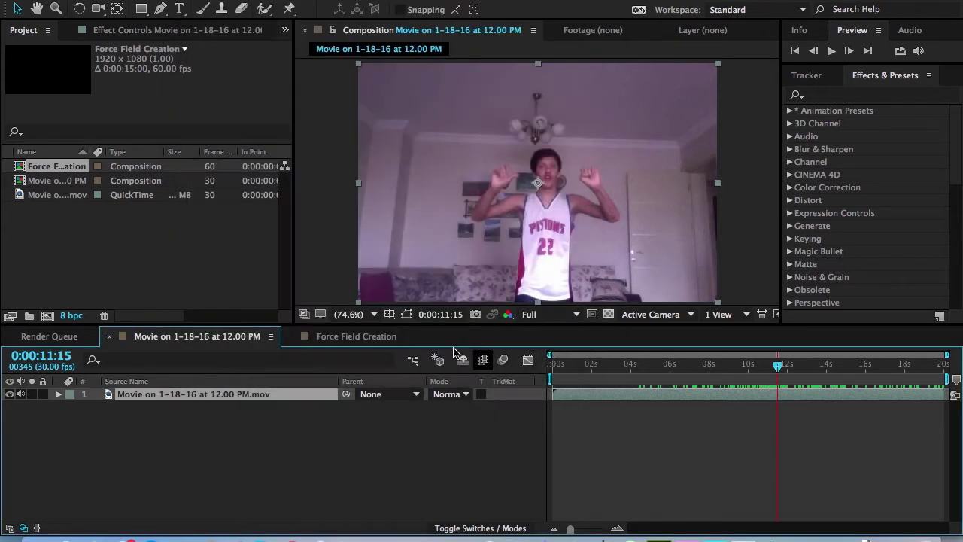
pyautogui.click(371, 337)
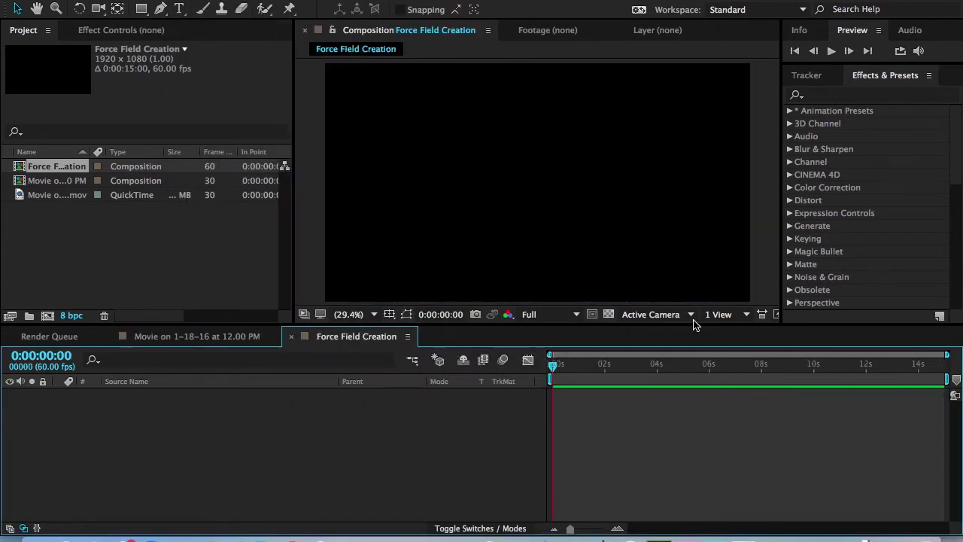
pyautogui.press('super+k')
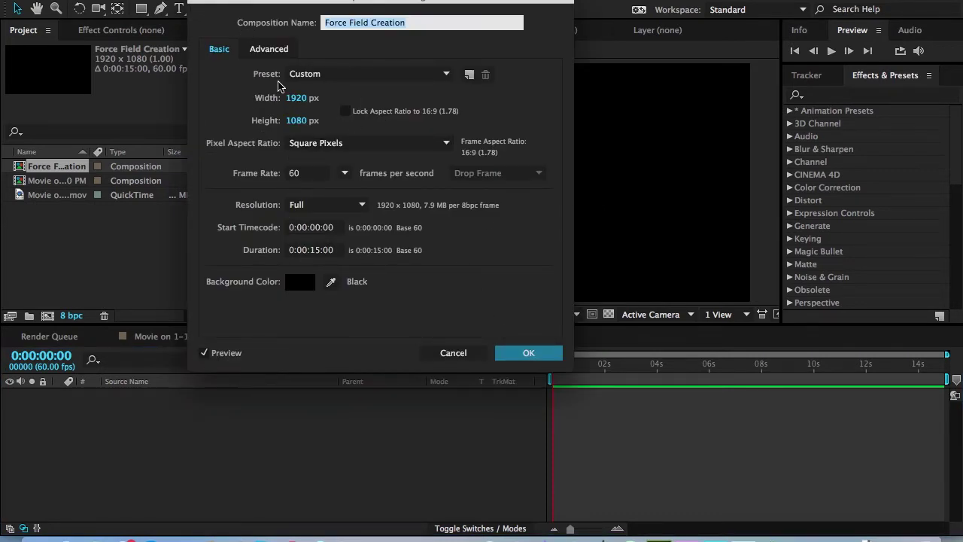
pyautogui.click(527, 353)
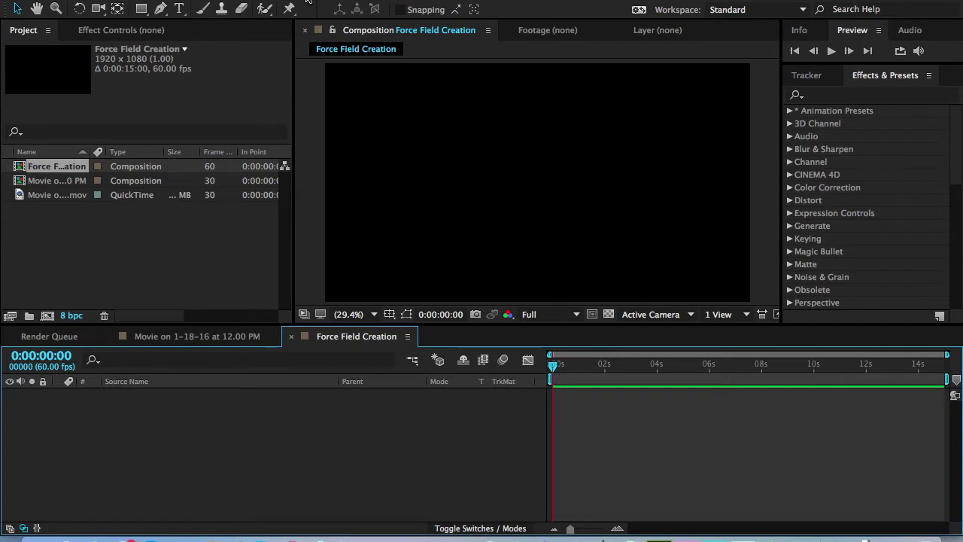
# Step: Add a black solid named "Force Field" to the Force Field Creation composition
pyautogui.press('super+y')
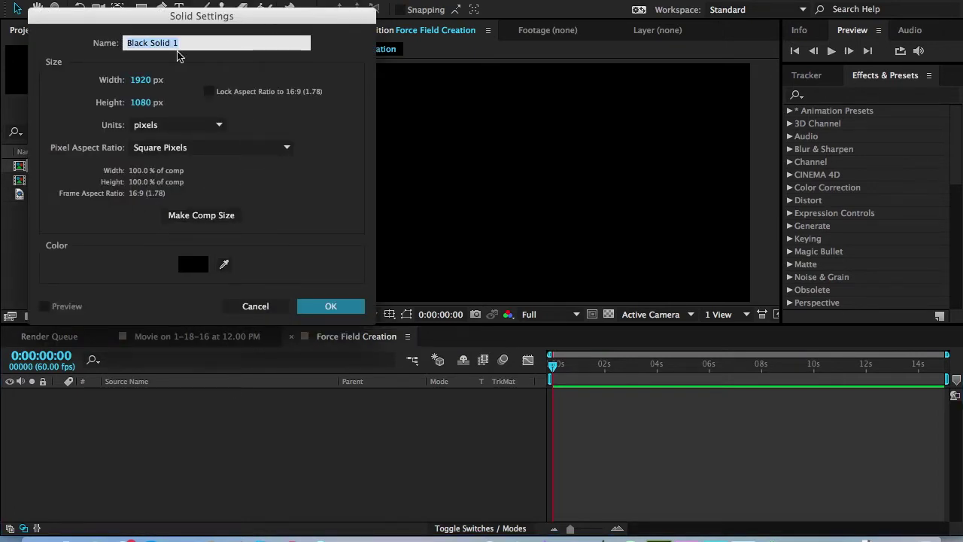
pyautogui.write('Force Fie')
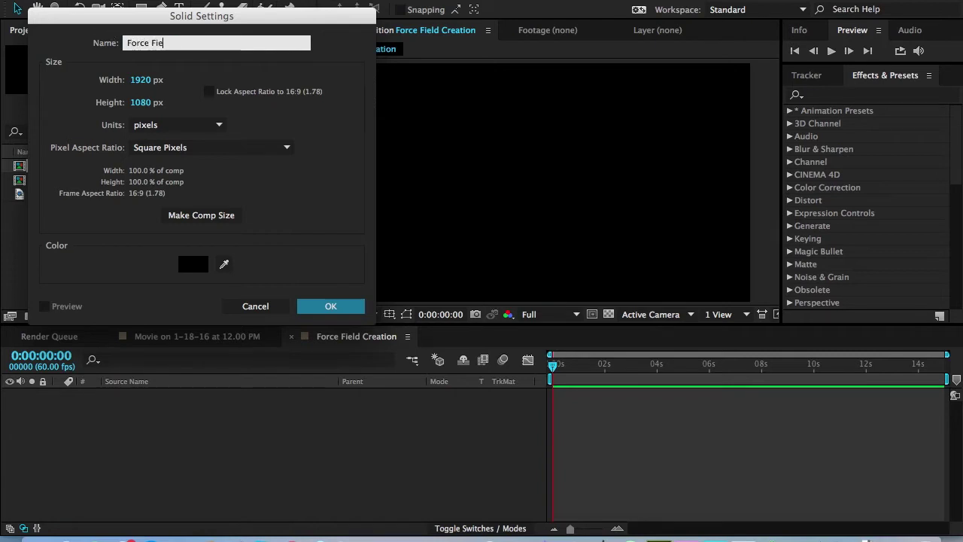
pyautogui.press('Return')
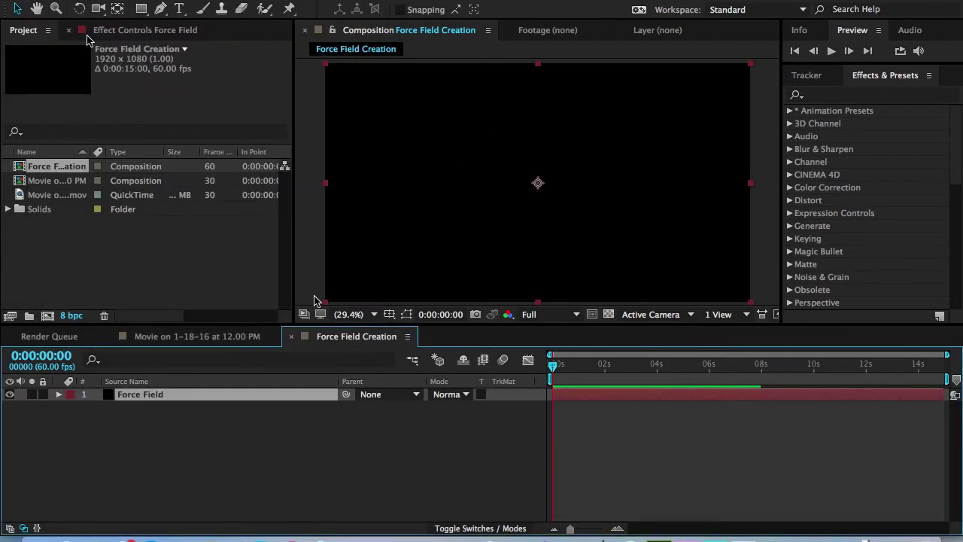
# Step: Find the Fractal Noise effect and apply it to the Force Field solid
pyautogui.click(853, 95)
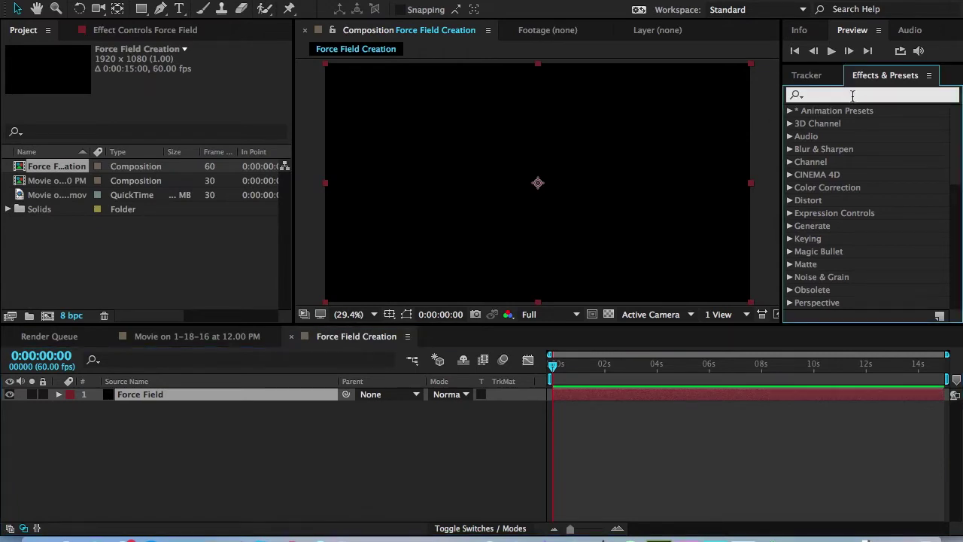
pyautogui.write('fractal')
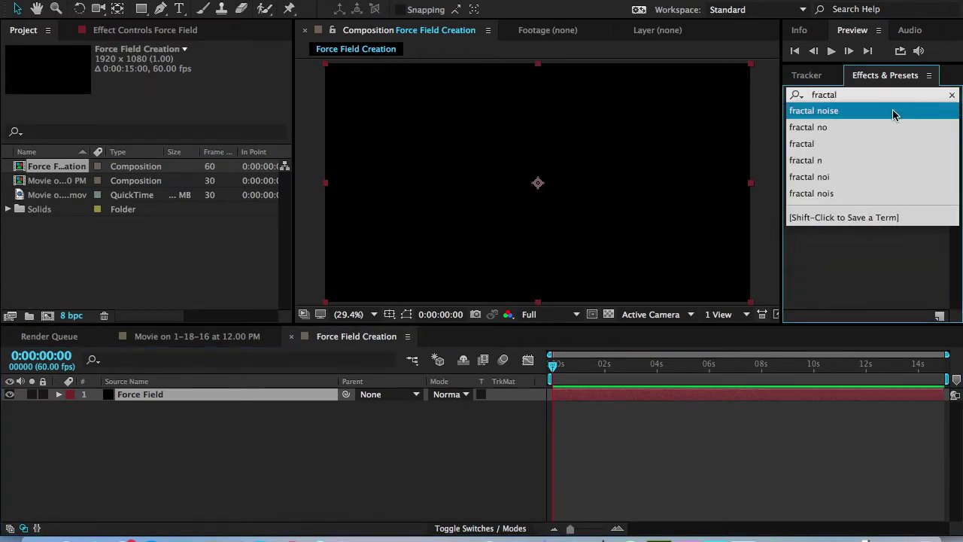
pyautogui.click(894, 112)
pyautogui.doubleClick(843, 124)
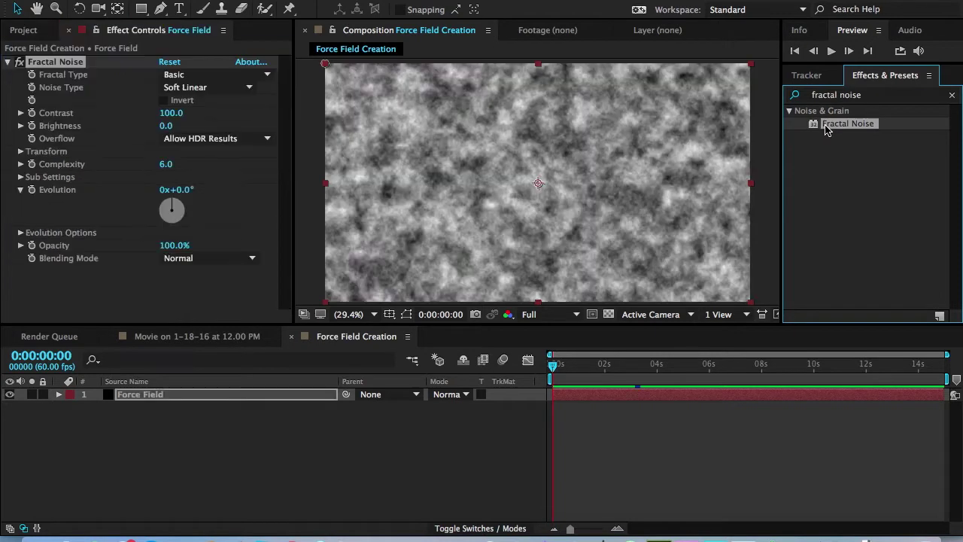
# Step: Try the Dynamic fractal type in Fractal Noise and return the type to Basic
pyautogui.click(236, 74)
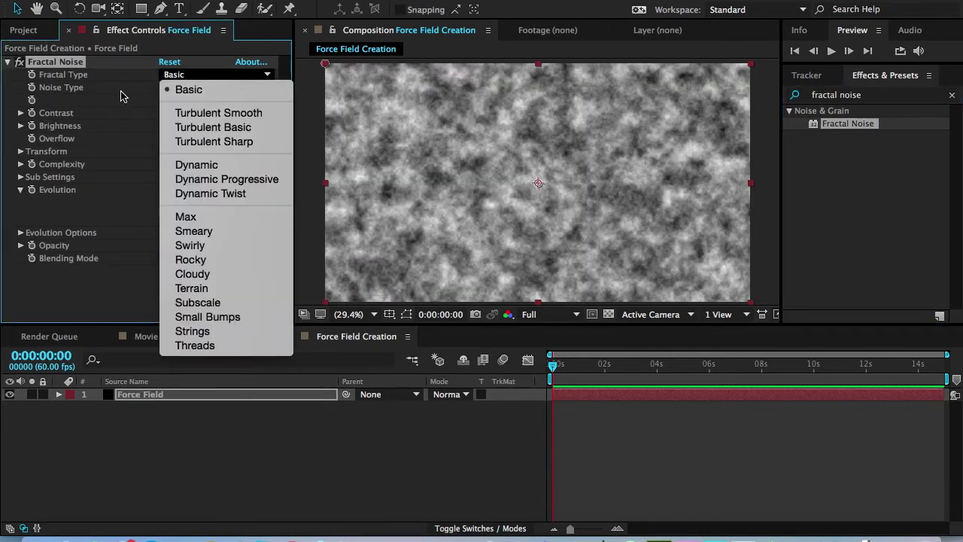
pyautogui.click(190, 165)
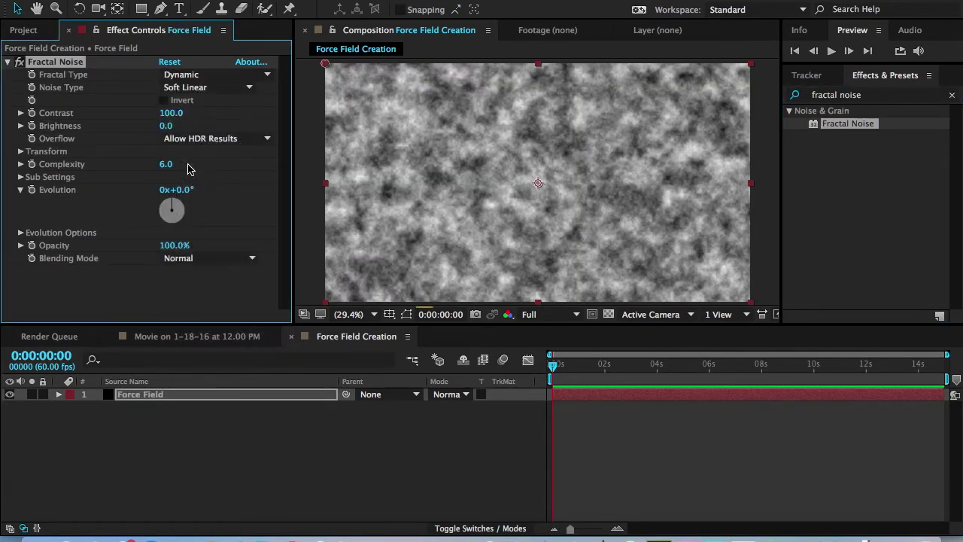
pyautogui.click(232, 76)
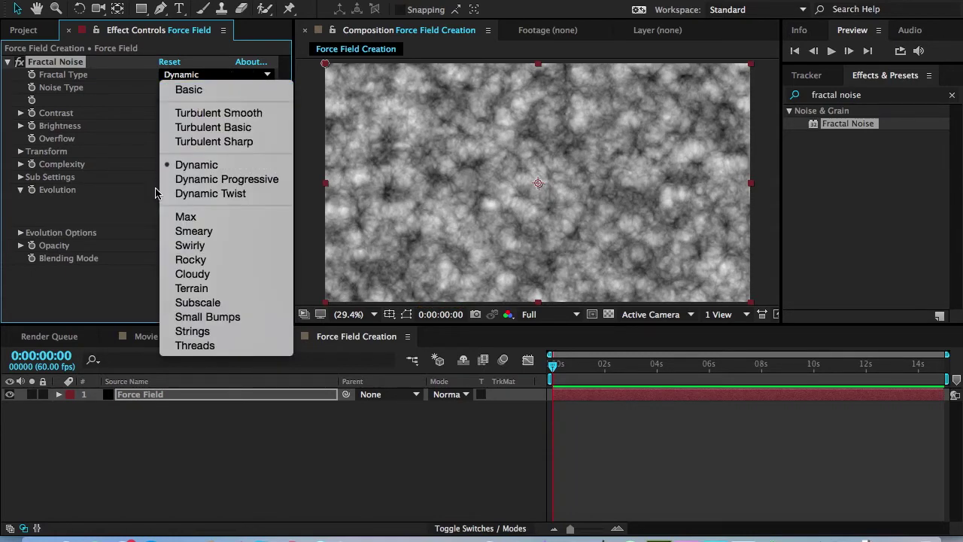
pyautogui.press('Escape')
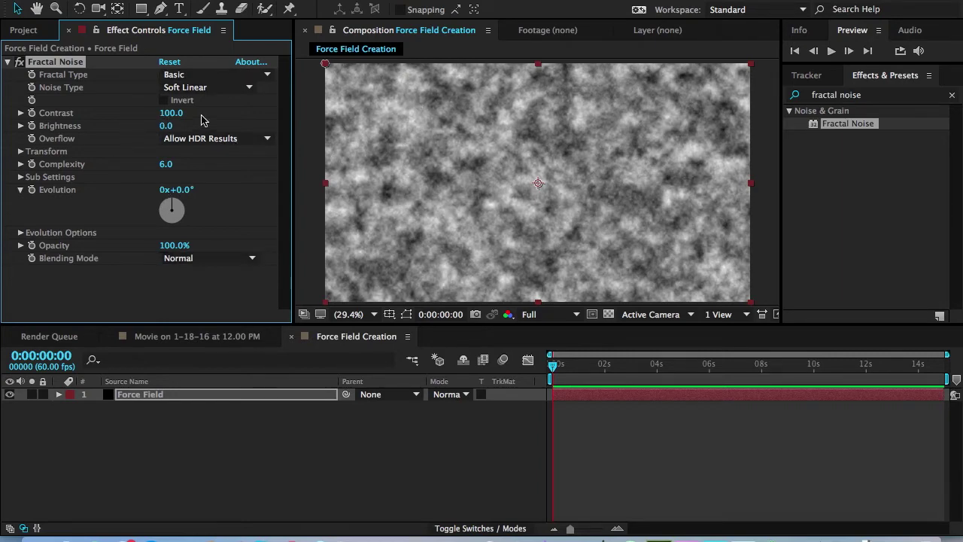
# Step: Set the Sub Scaling in the Fractal Noise sub settings to 70
pyautogui.click(20, 177)
pyautogui.moveTo(164, 203); pyautogui.dragTo(167, 204)
pyautogui.click(166, 204)
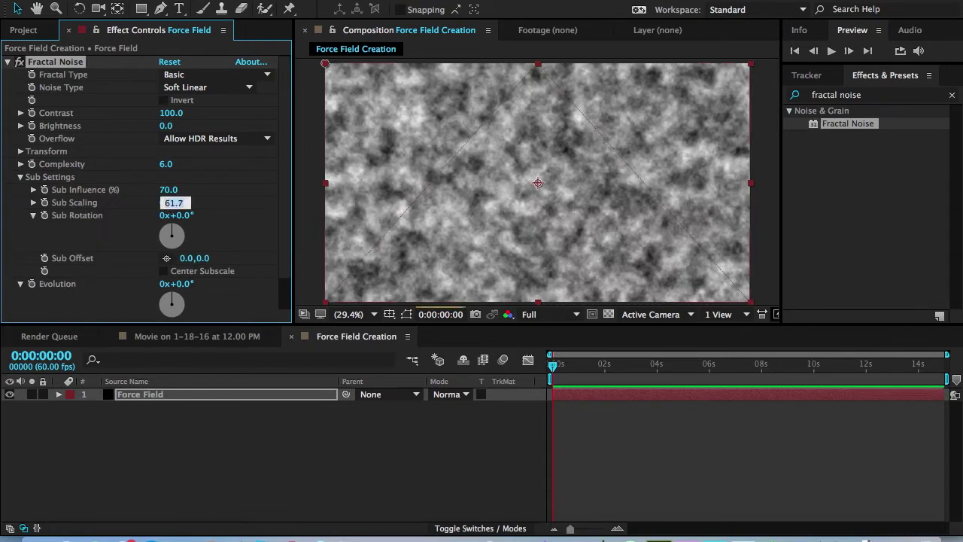
pyautogui.write('70')
pyautogui.press('Return')
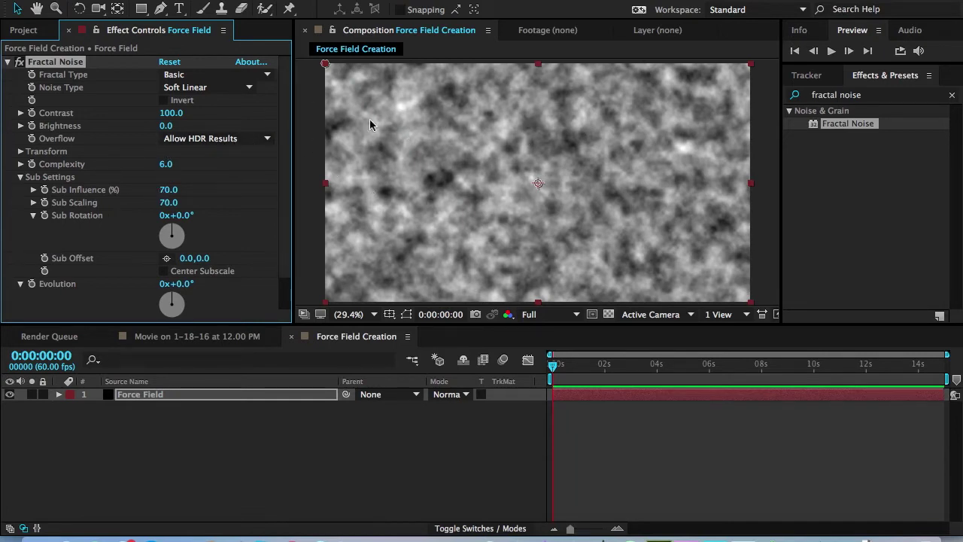
# Step: Adjust the Fractal Noise contrast up and down, settling on 154
pyautogui.moveTo(185, 119); pyautogui.dragTo(205, 120)
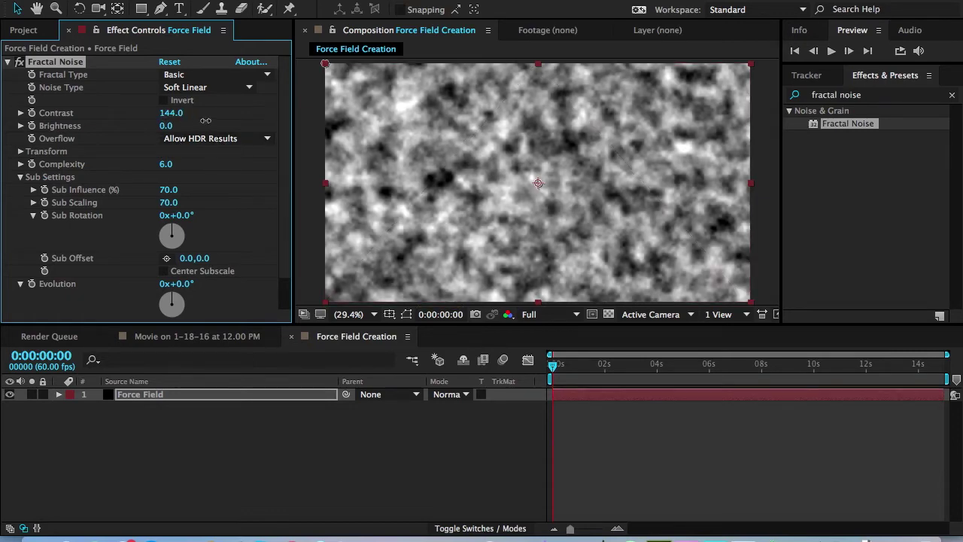
pyautogui.moveTo(224, 115); pyautogui.dragTo(223, 114)
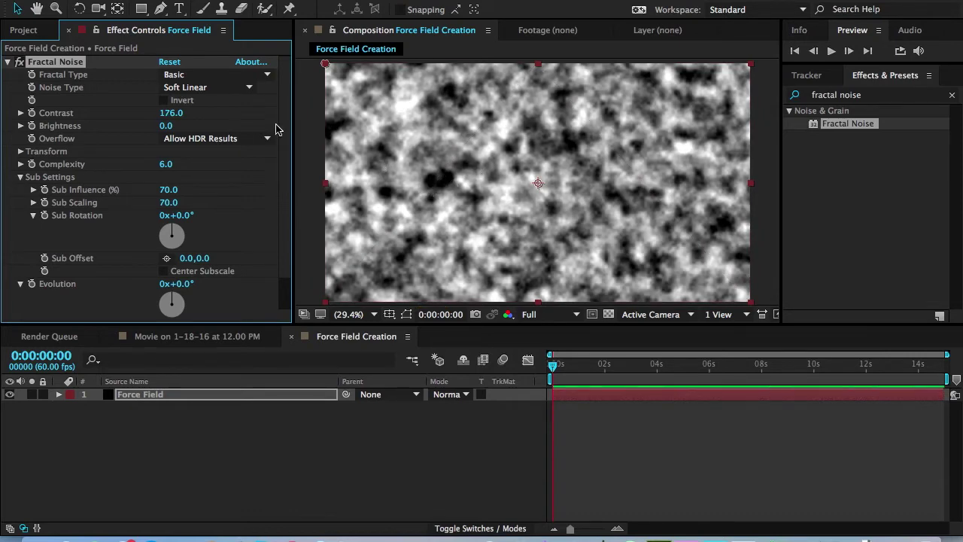
pyautogui.moveTo(167, 114); pyautogui.dragTo(37, 120)
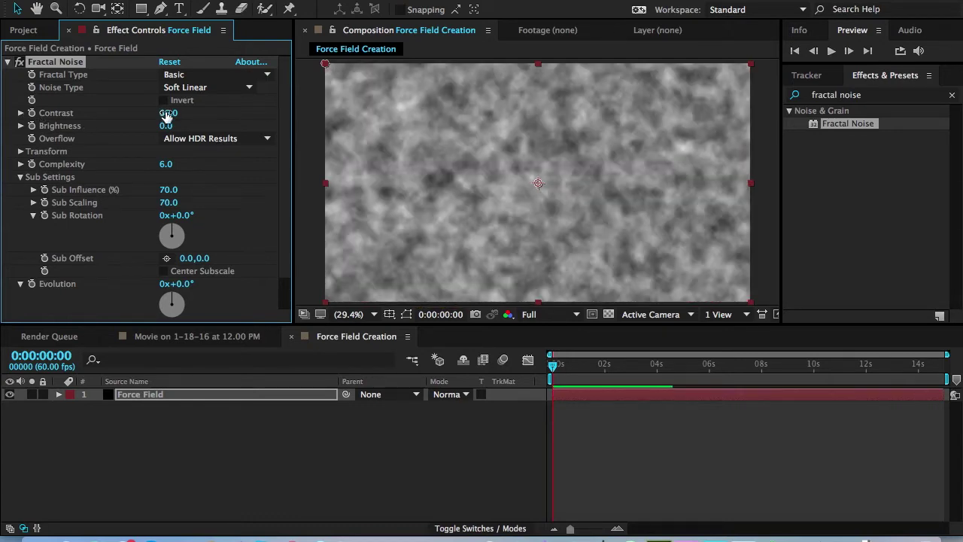
pyautogui.moveTo(165, 114); pyautogui.dragTo(242, 110)
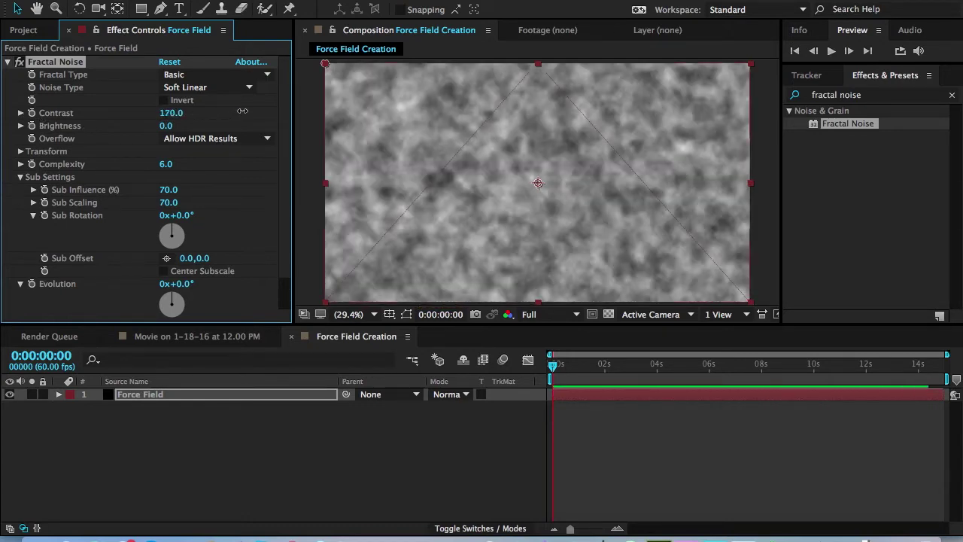
pyautogui.moveTo(241, 110); pyautogui.dragTo(221, 111)
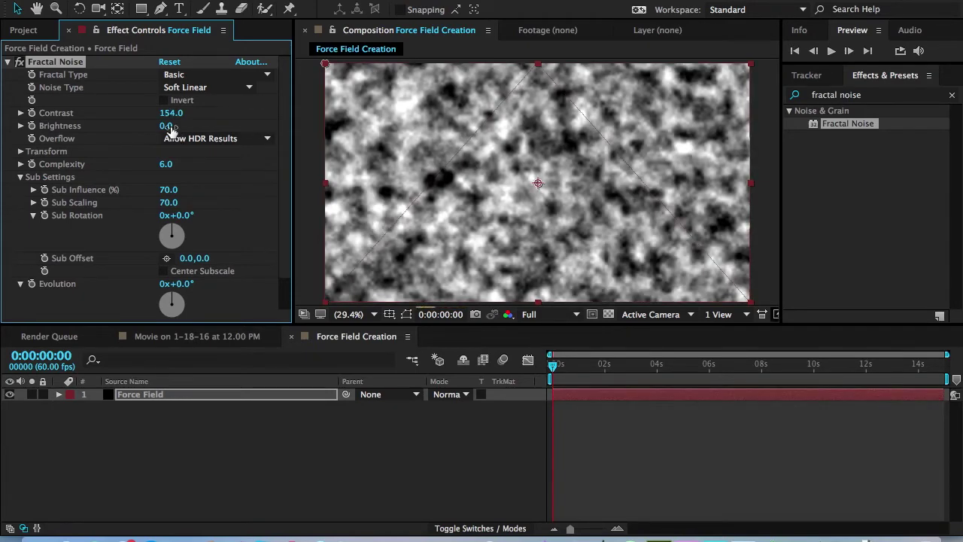
# Step: Set the Fractal Noise brightness to 15
pyautogui.moveTo(167, 128)
pyautogui.mouseDown()
pyautogui.moveTo(181, 126)
pyautogui.moveTo(150, 130)
pyautogui.moveTo(179, 129)
pyautogui.mouseUp()
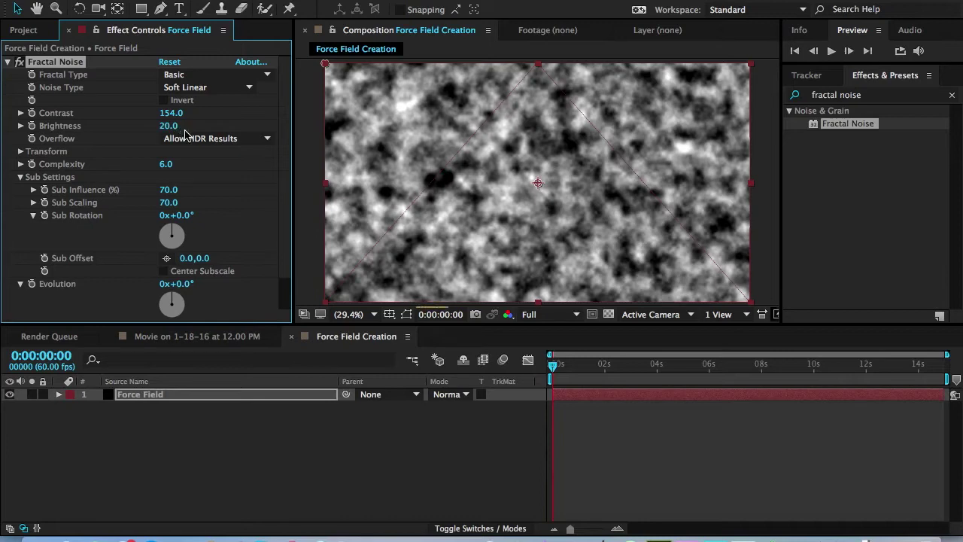
pyautogui.click(167, 126)
pyautogui.write('15')
pyautogui.press('Return')
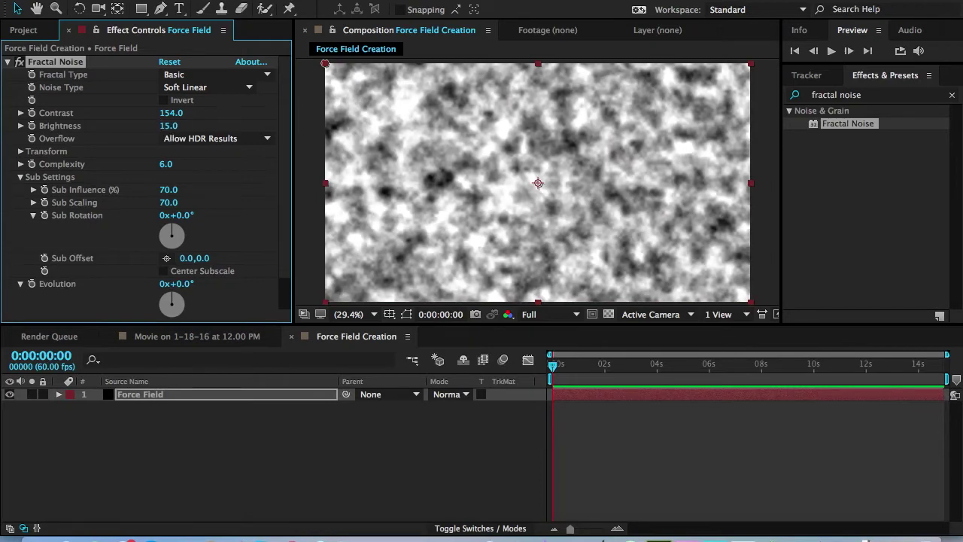
# Step: Set the Fractal Noise brightness to -20
pyautogui.click(169, 126)
pyautogui.write('10')
pyautogui.press('Return')
pyautogui.moveTo(170, 125); pyautogui.dragTo(149, 125)
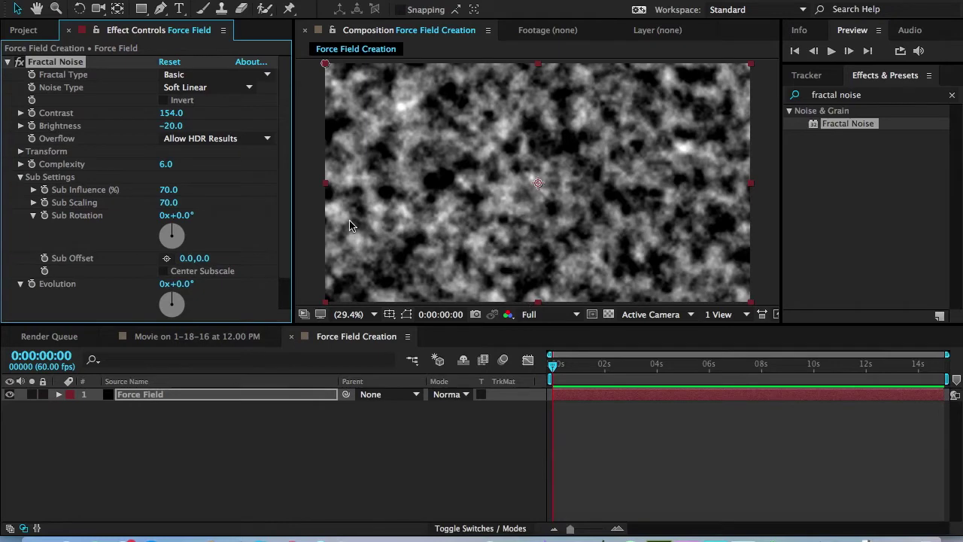
# Step: Examine the darkened noise pattern at several magnifications
pyautogui.press(',')
pyautogui.press(',')
pyautogui.press(',')
pyautogui.press(',')
pyautogui.press('.')
pyautogui.press('.')
pyautogui.press('.')
pyautogui.press('.')
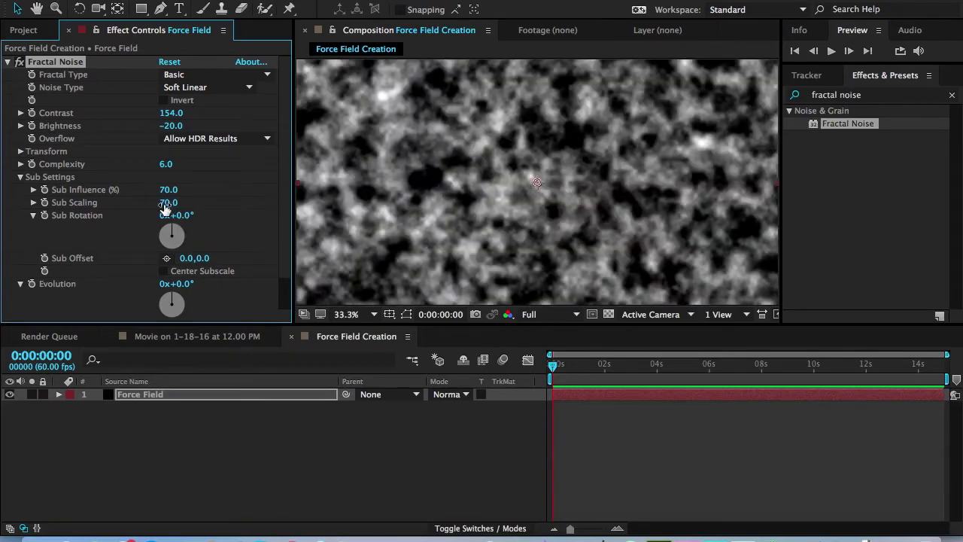
# Step: Move the Fractal Noise Sub Offset point just outside the layer's upper-left corner, to -30, -30
pyautogui.press(',')
pyautogui.press(',')
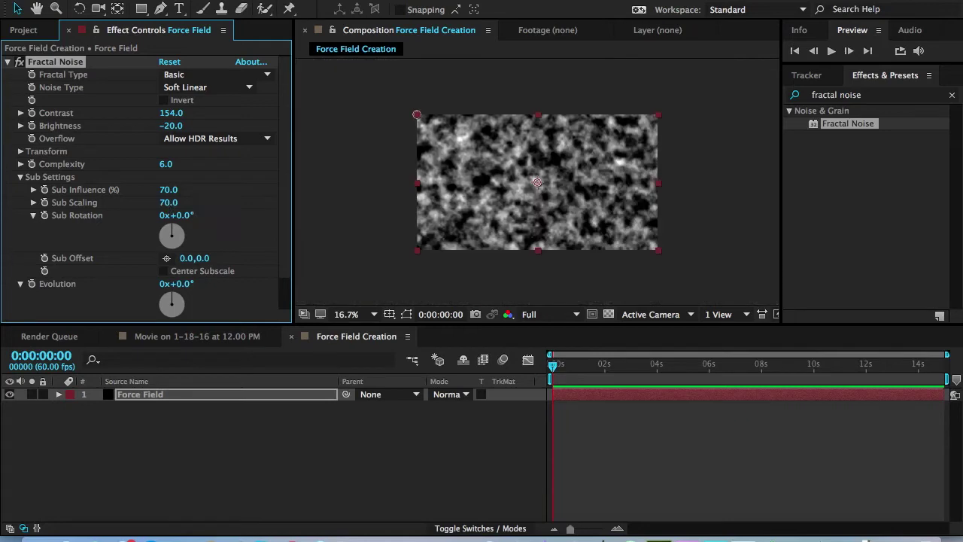
pyautogui.moveTo(416, 116); pyautogui.dragTo(499, 139)
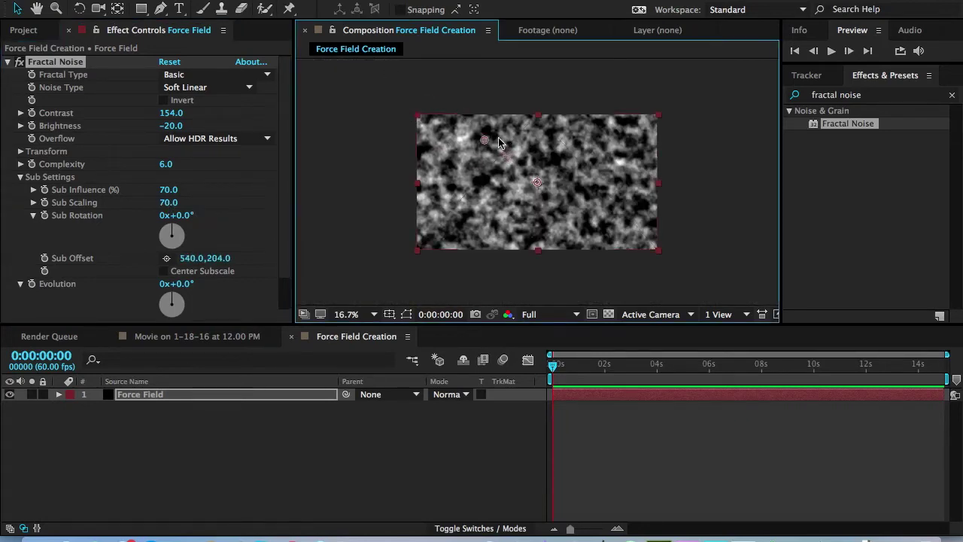
pyautogui.moveTo(499, 140); pyautogui.dragTo(414, 109)
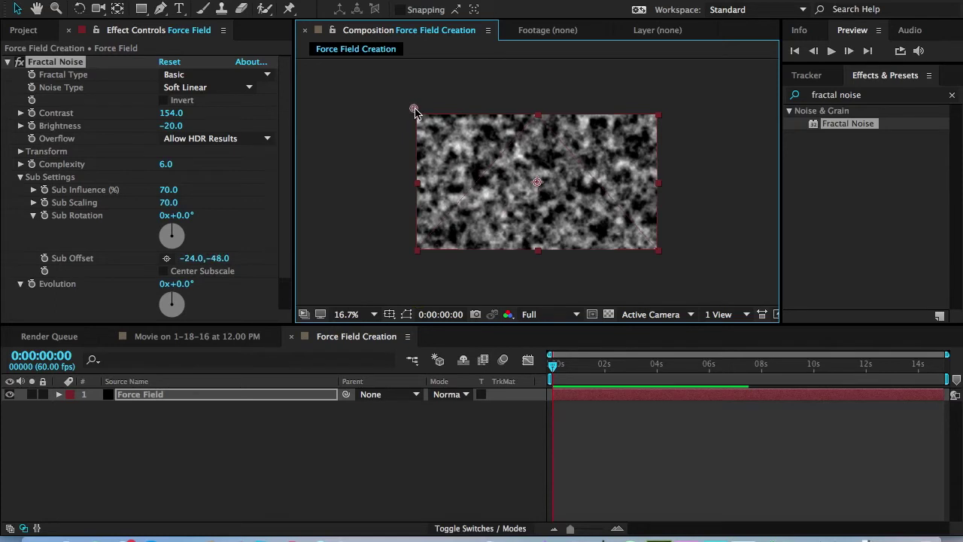
pyautogui.moveTo(415, 112); pyautogui.dragTo(412, 112)
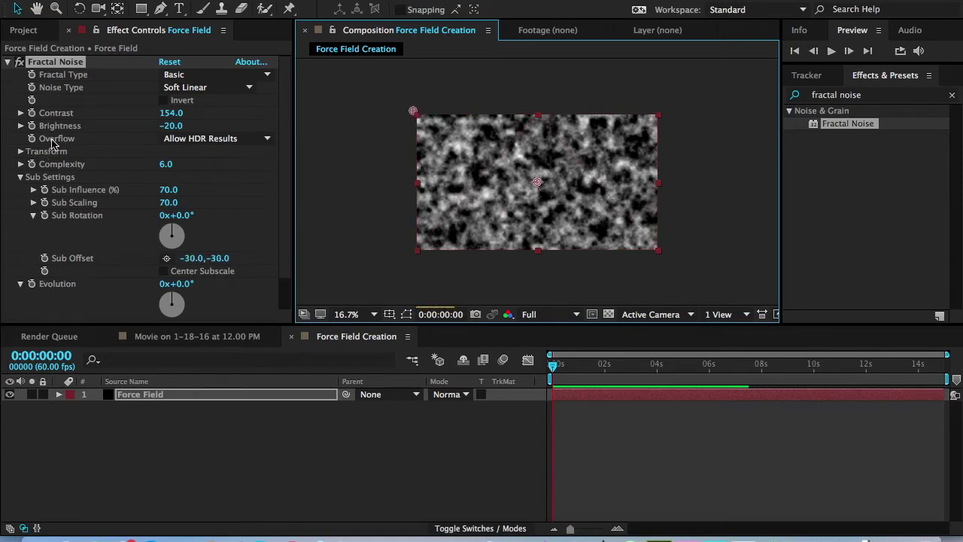
# Step: Change the Fractal Noise Overflow to Clip and collapse the Sub Settings
pyautogui.click(194, 138)
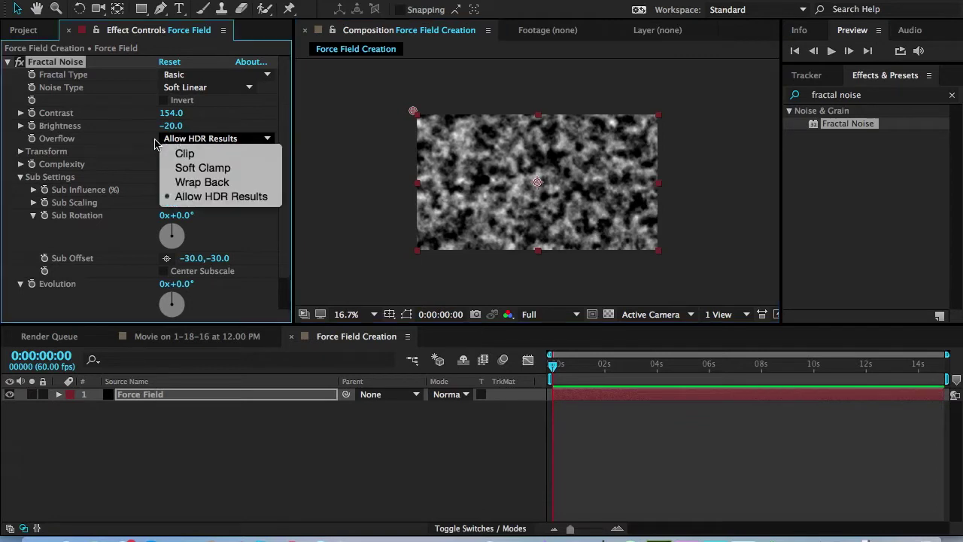
pyautogui.click(184, 154)
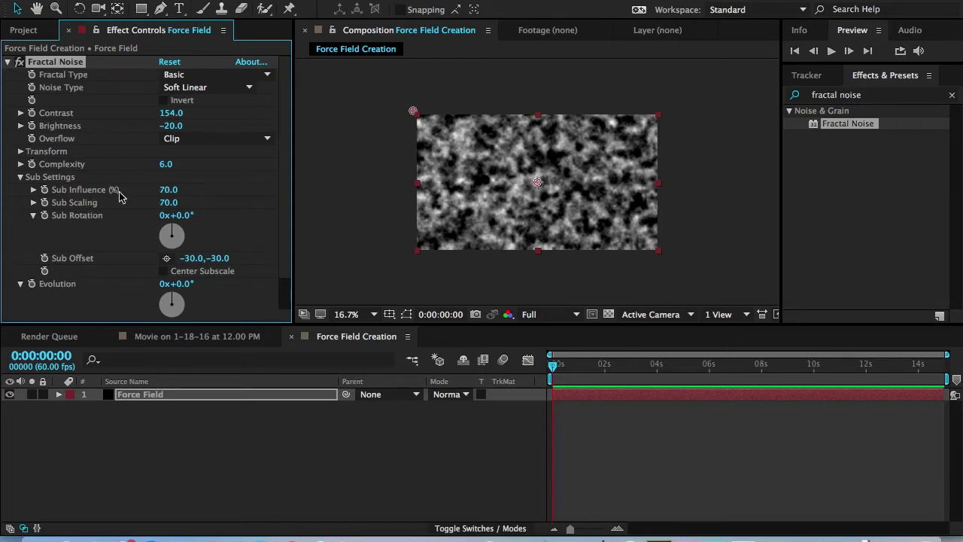
pyautogui.click(20, 178)
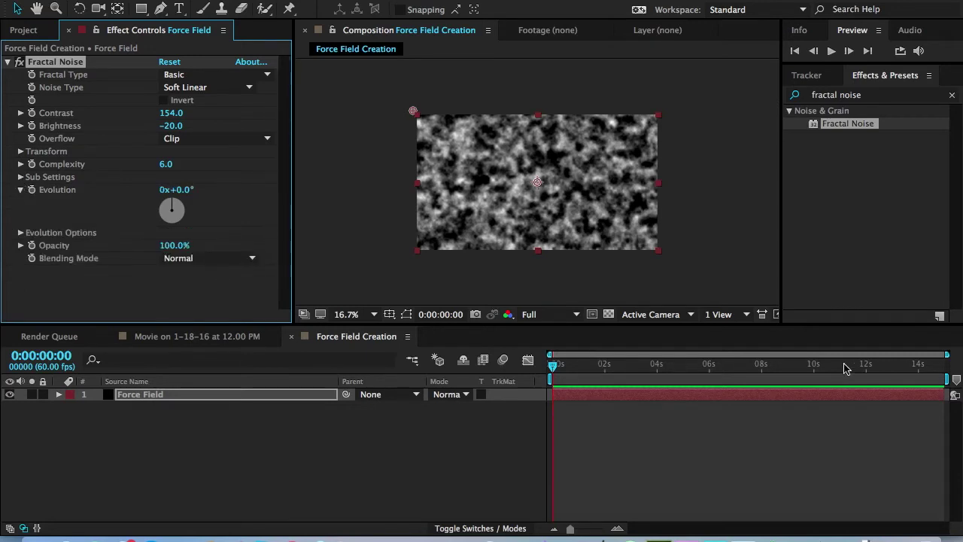
# Step: Animate the noise by keyframing Evolution at the first frame and setting it to 3x+180° at 0:00:14:59
pyautogui.click(32, 190)
pyautogui.click(770, 364)
pyautogui.click(945, 365)
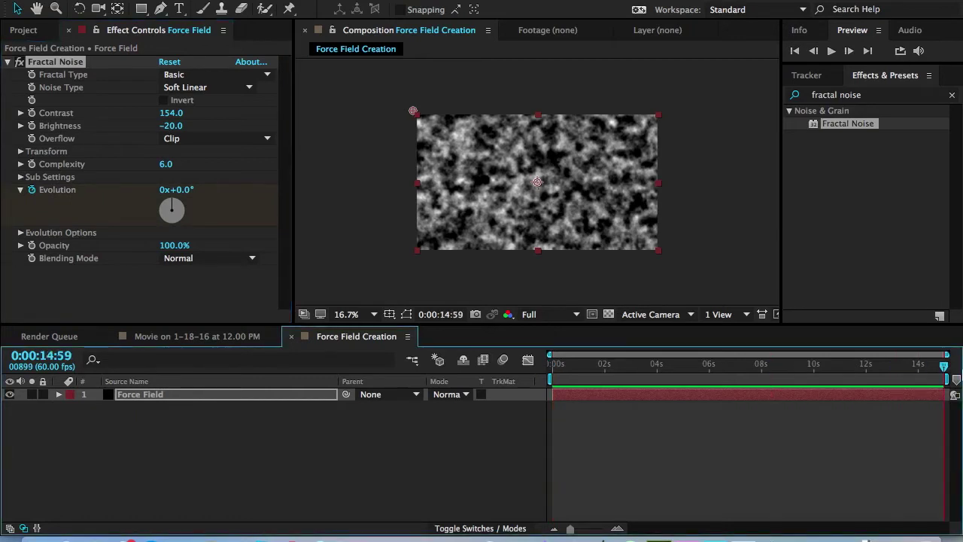
pyautogui.click(165, 194)
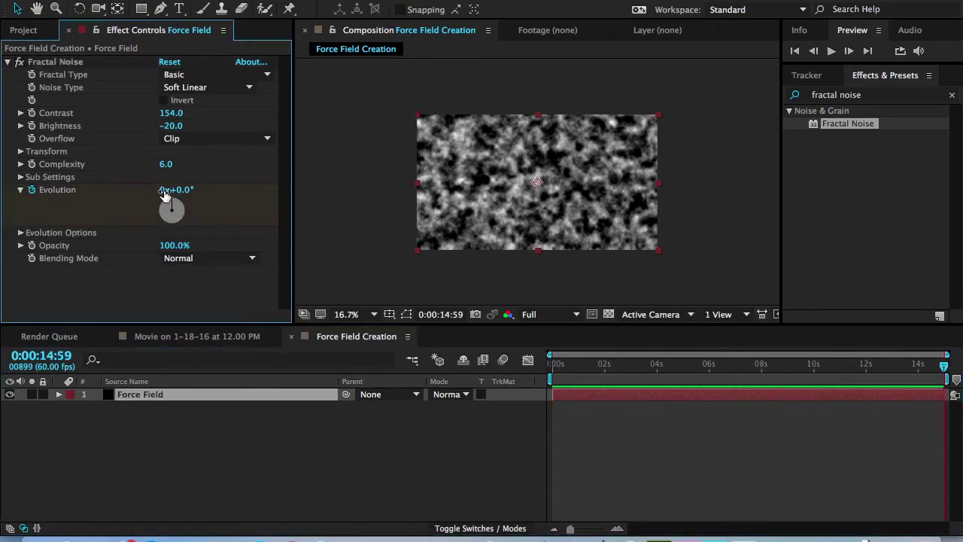
pyautogui.click(166, 192)
pyautogui.press('Return')
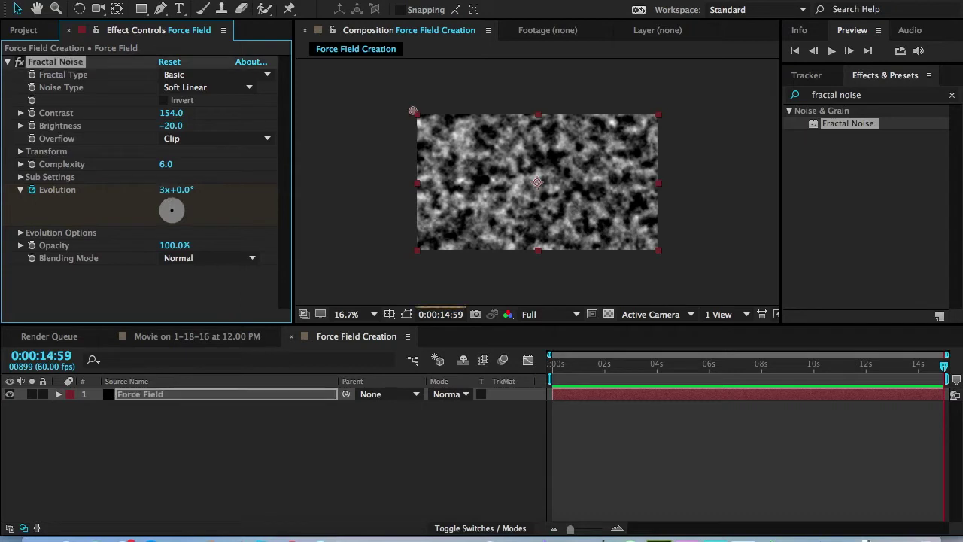
pyautogui.click(186, 190)
pyautogui.write('180')
pyautogui.press('Return')
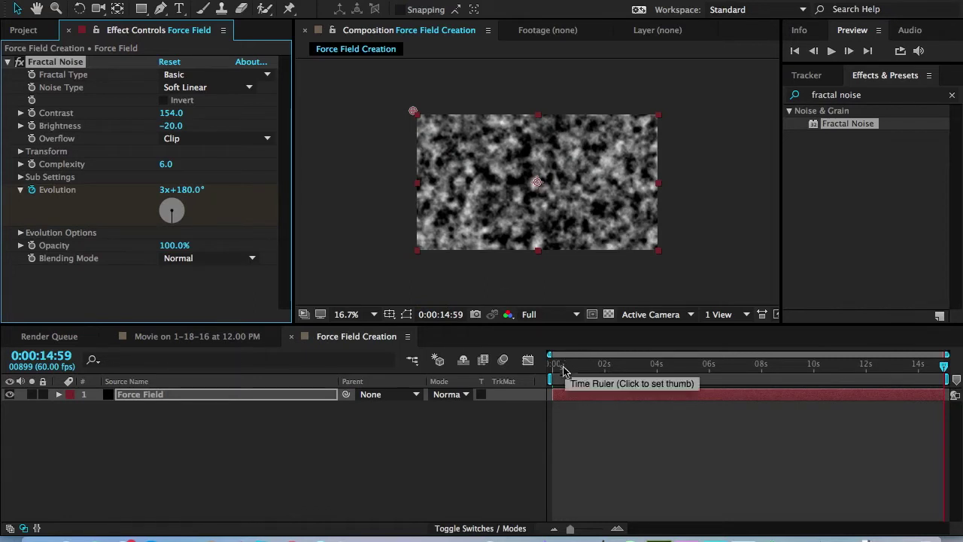
# Step: Preview the evolving noise and set Evolution to 0x+0° at the first frame
pyautogui.click(749, 365)
pyautogui.moveTo(775, 374); pyautogui.dragTo(957, 380)
pyautogui.press('space')
pyautogui.click(553, 367)
pyautogui.click(177, 190)
pyautogui.write('00')
pyautogui.press('Return')
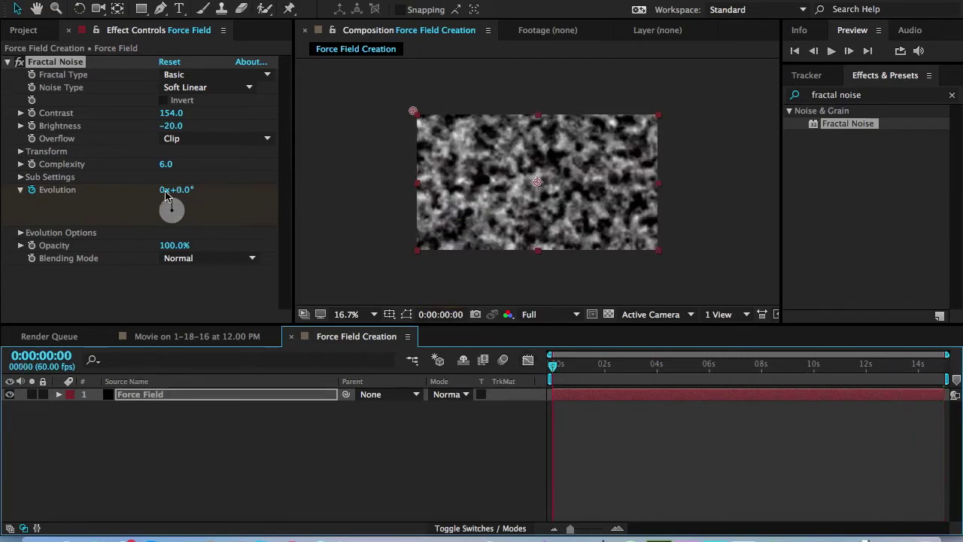
# Step: Examine the Force Field layer's Evolution keyframes at the end of the composition and the effect's Evolution Options
pyautogui.press('End')
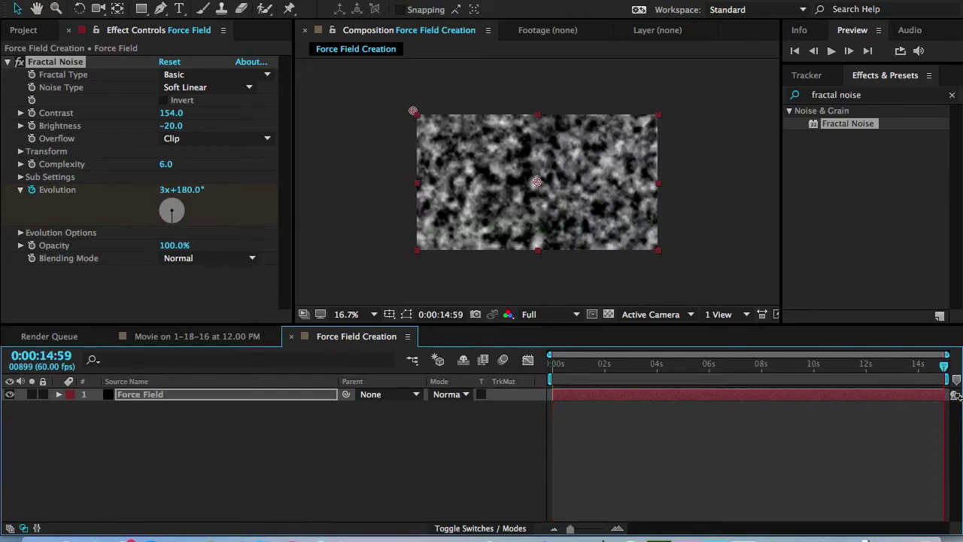
pyautogui.press('u')
pyautogui.moveTo(943, 366)
pyautogui.mouseDown()
pyautogui.moveTo(898, 369)
pyautogui.moveTo(945, 366)
pyautogui.mouseUp()
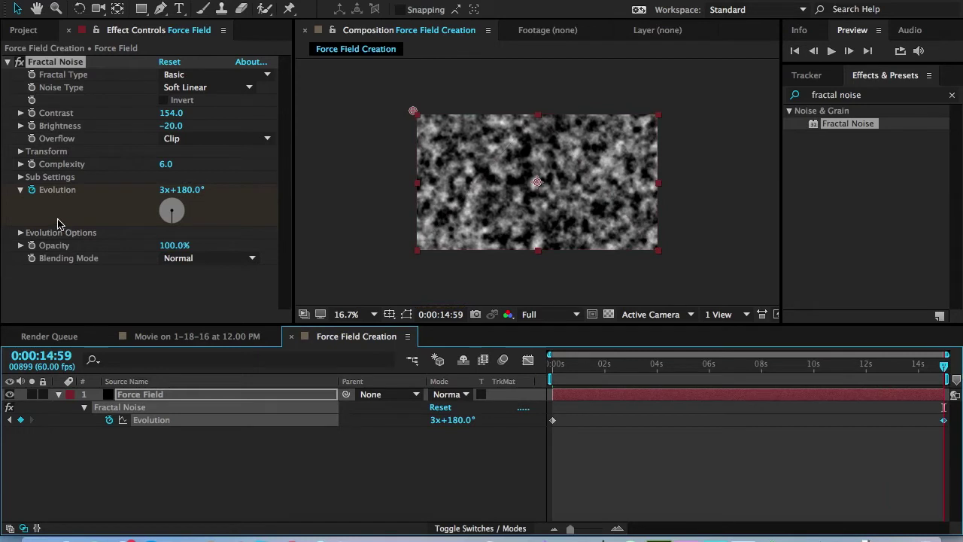
pyautogui.click(21, 191)
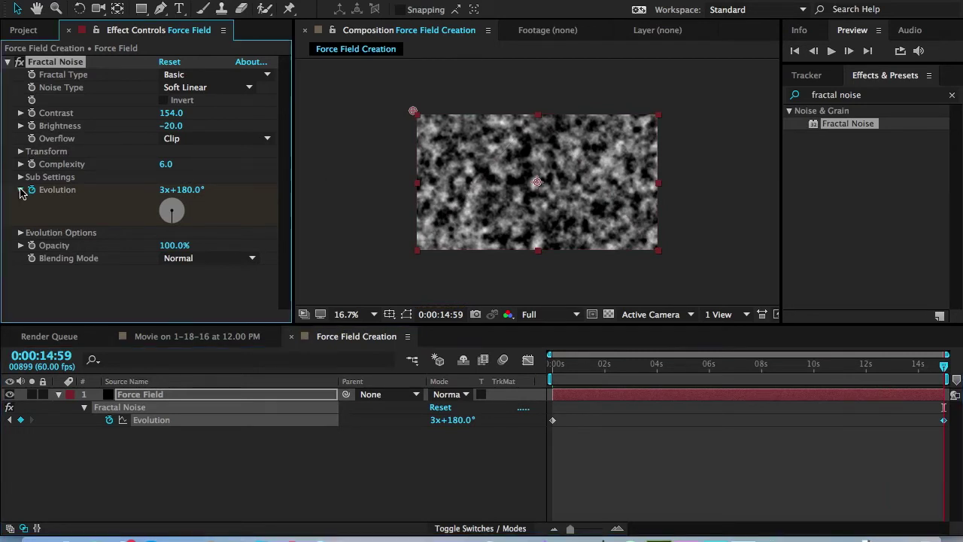
pyautogui.click(21, 203)
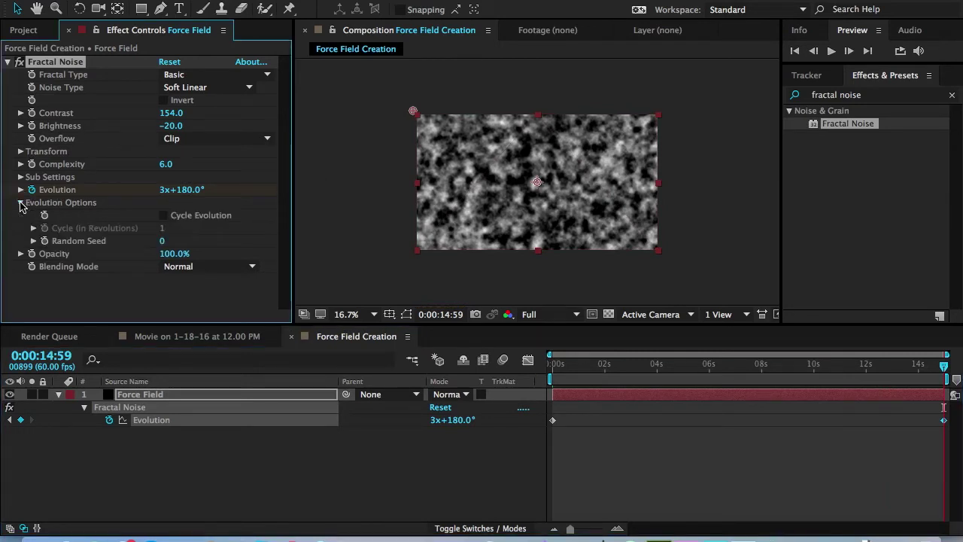
pyautogui.click(20, 203)
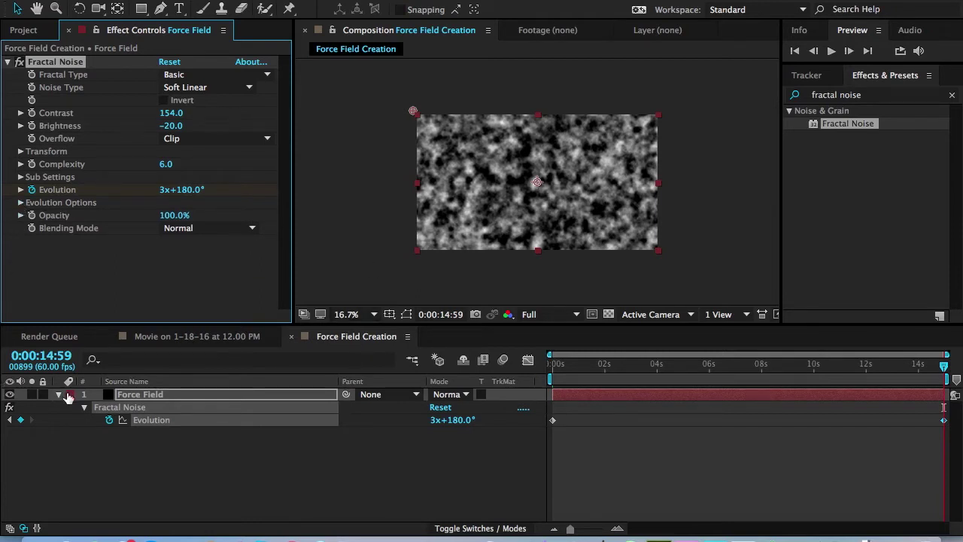
pyautogui.click(58, 394)
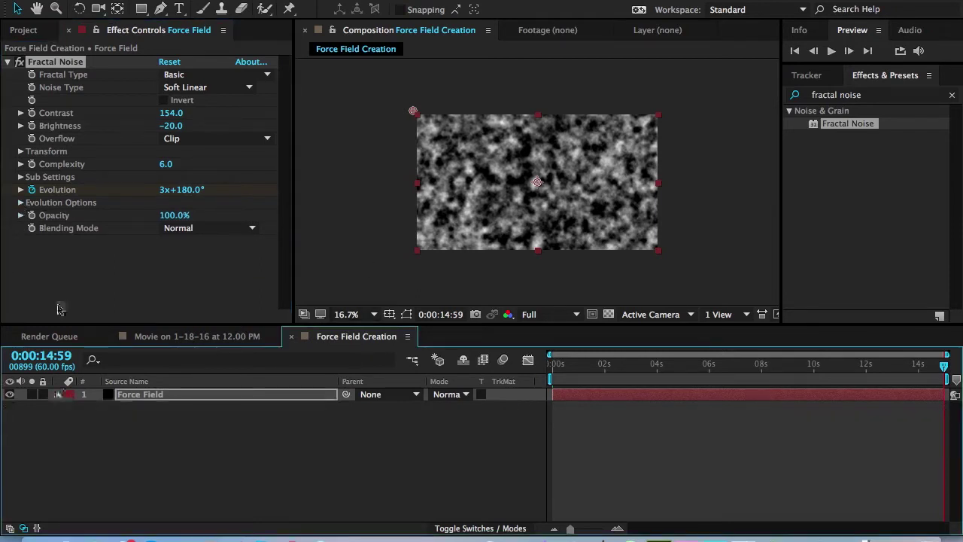
# Step: Collapse Fractal Noise and apply the CC Vector Blur effect to the Force Field layer
pyautogui.click(7, 61)
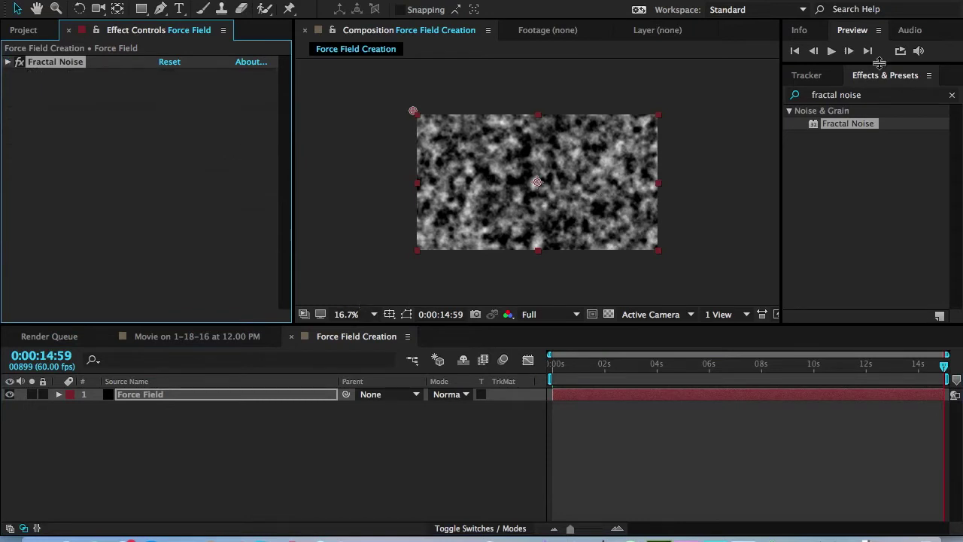
pyautogui.click(865, 96)
pyautogui.write('cc vec')
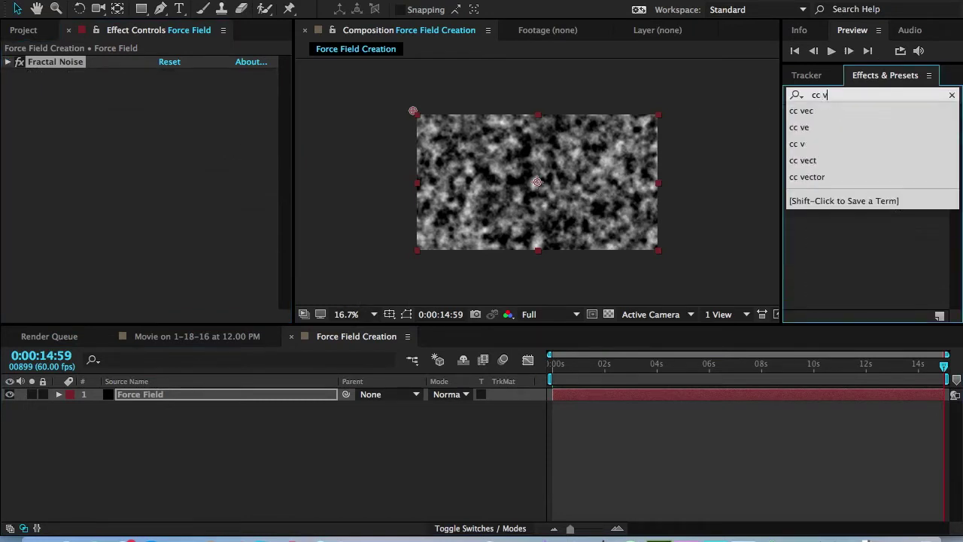
pyautogui.moveTo(851, 123); pyautogui.dragTo(231, 174)
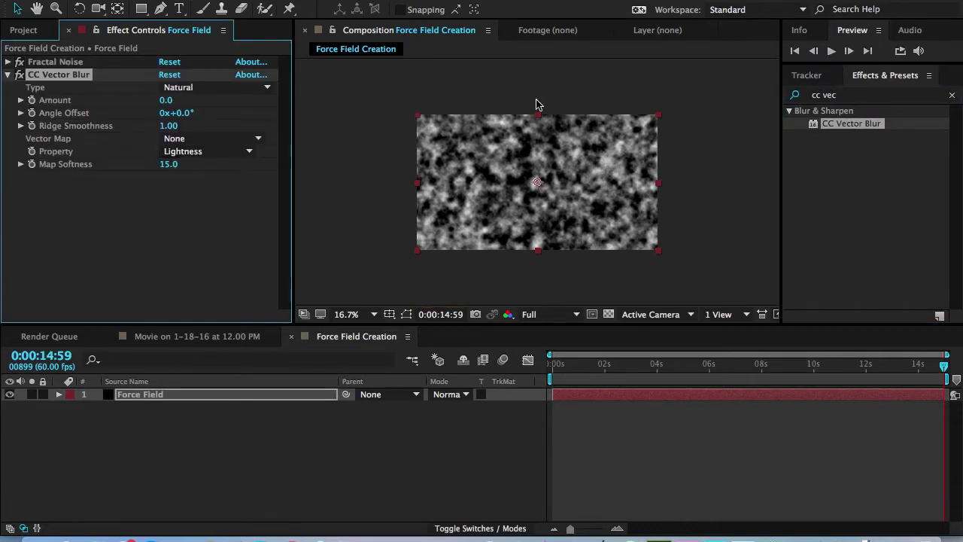
# Step: Set the CC Vector Blur amount to 10
pyautogui.press('.')
pyautogui.click(167, 100)
pyautogui.write('10')
pyautogui.press('Return')
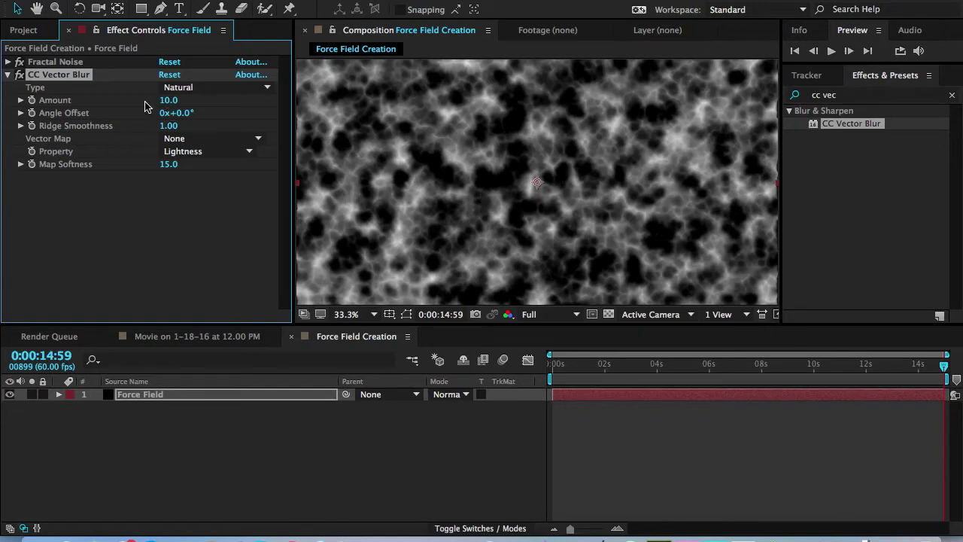
# Step: Set the Sub Scaling in the Fractal Noise sub settings to 60
pyautogui.click(7, 75)
pyautogui.click(7, 62)
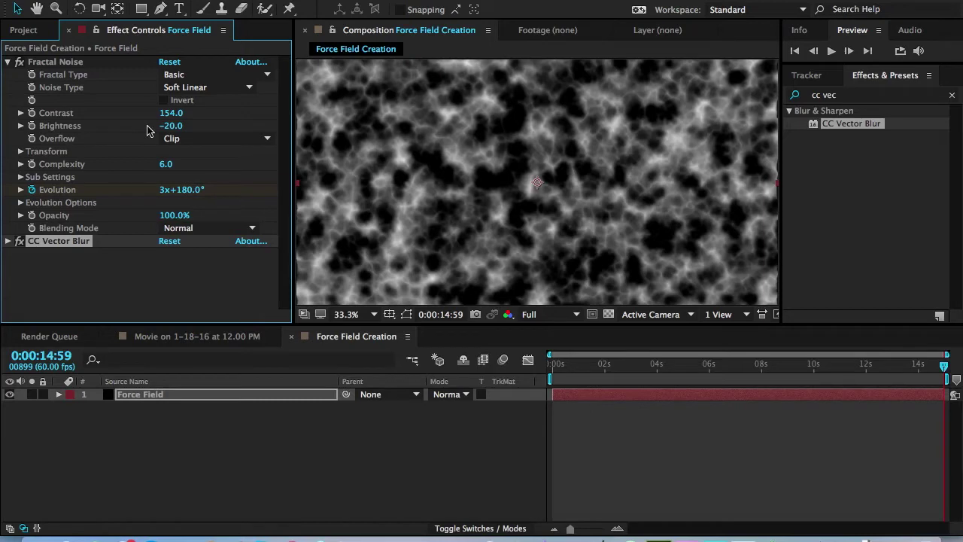
pyautogui.click(20, 177)
pyautogui.click(170, 203)
pyautogui.write('6')
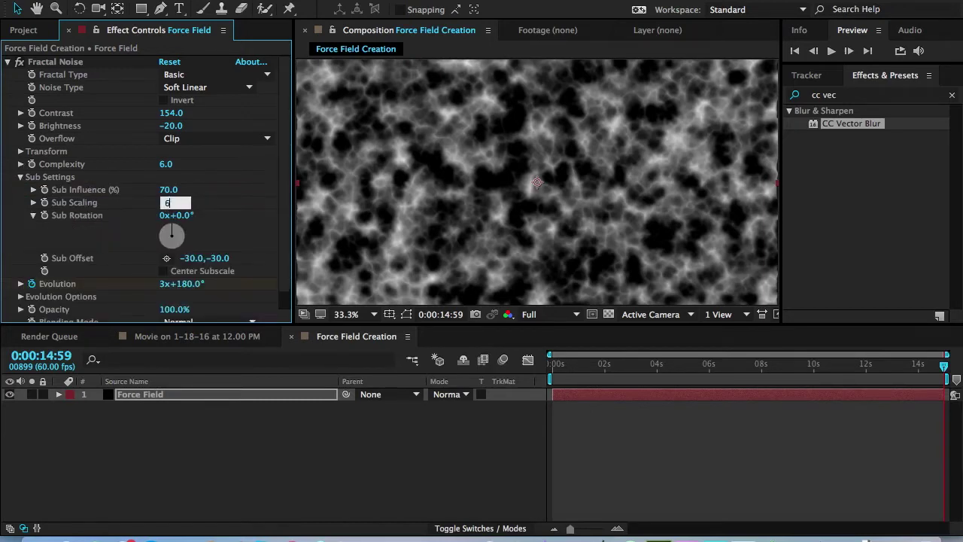
pyautogui.write('0')
pyautogui.press('Return')
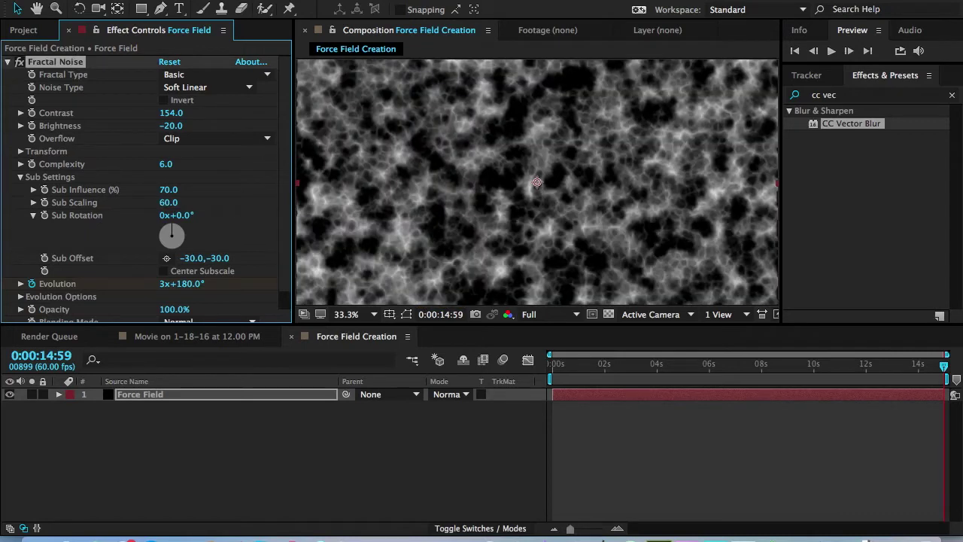
# Step: Try a slightly lower Sub Scaling of 58.5 for the Fractal Noise
pyautogui.press(',')
pyautogui.press('.')
pyautogui.press(',')
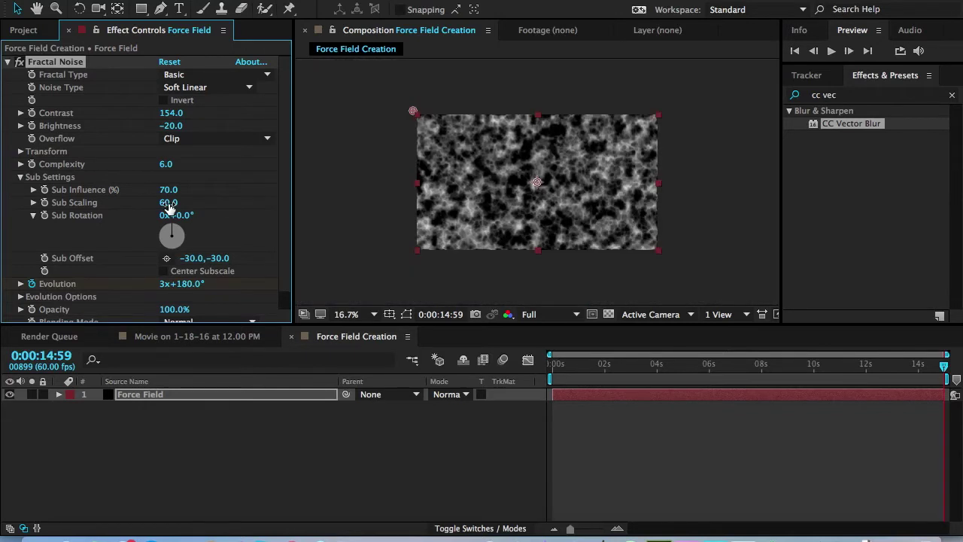
pyautogui.moveTo(165, 202); pyautogui.dragTo(132, 215)
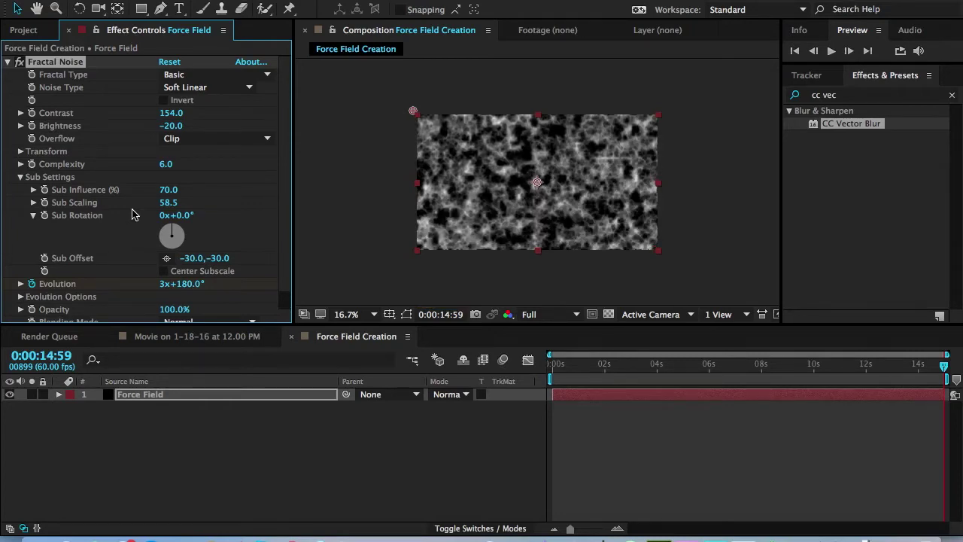
# Step: Try a Sub Scaling of 20 and inspect the finer noise cells at different magnifications
pyautogui.click(168, 203)
pyautogui.write('20')
pyautogui.press('Return')
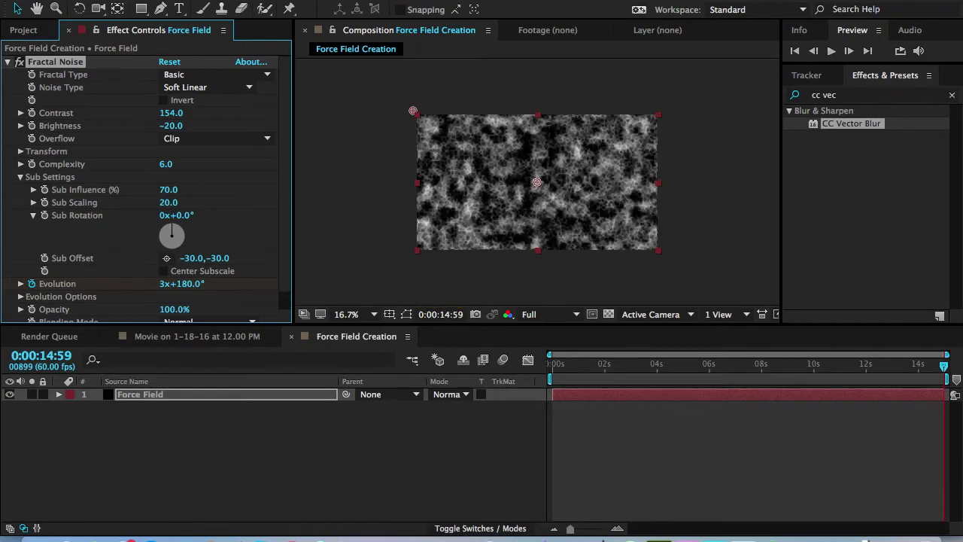
pyautogui.press('.')
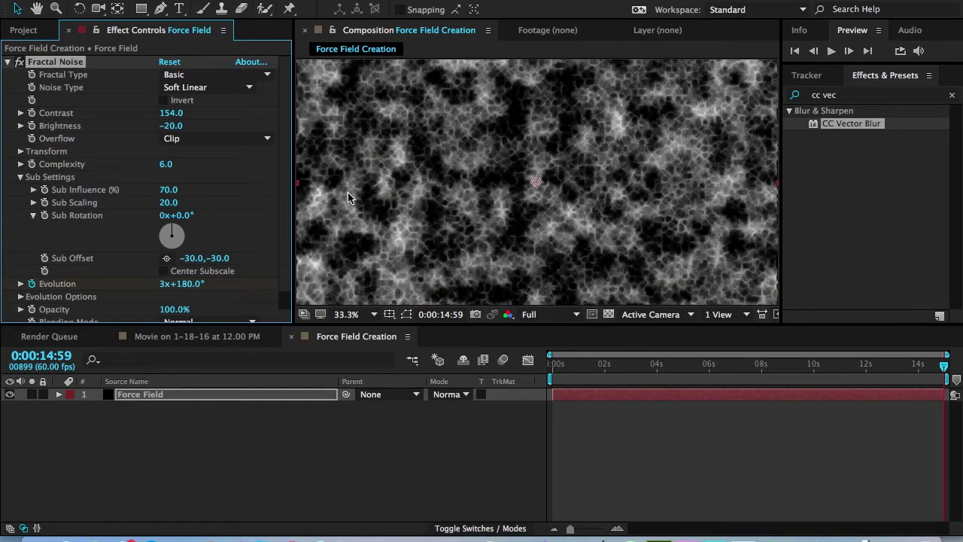
pyautogui.press(',')
pyautogui.press('.')
pyautogui.press(',')
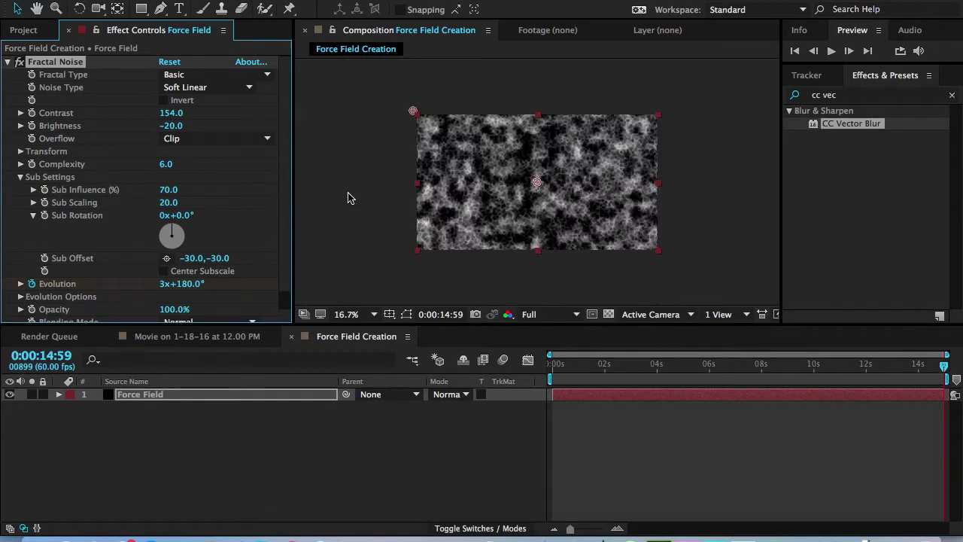
# Step: Return the Sub Scaling to 60, fit the composition in the viewer and collapse the Fractal Noise settings
pyautogui.click(169, 203)
pyautogui.write('60')
pyautogui.press('Return')
pyautogui.click(372, 313)
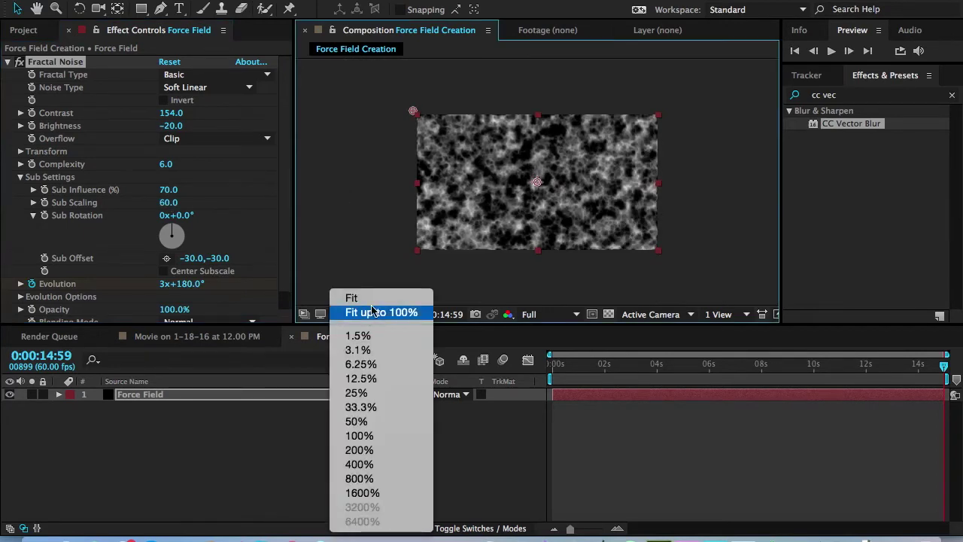
pyautogui.click(357, 298)
pyautogui.click(6, 64)
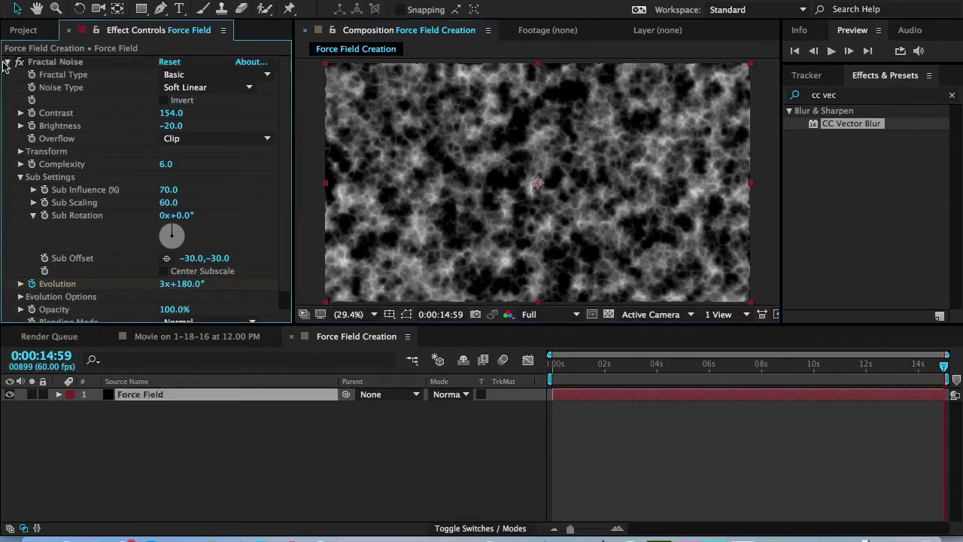
pyautogui.click(7, 62)
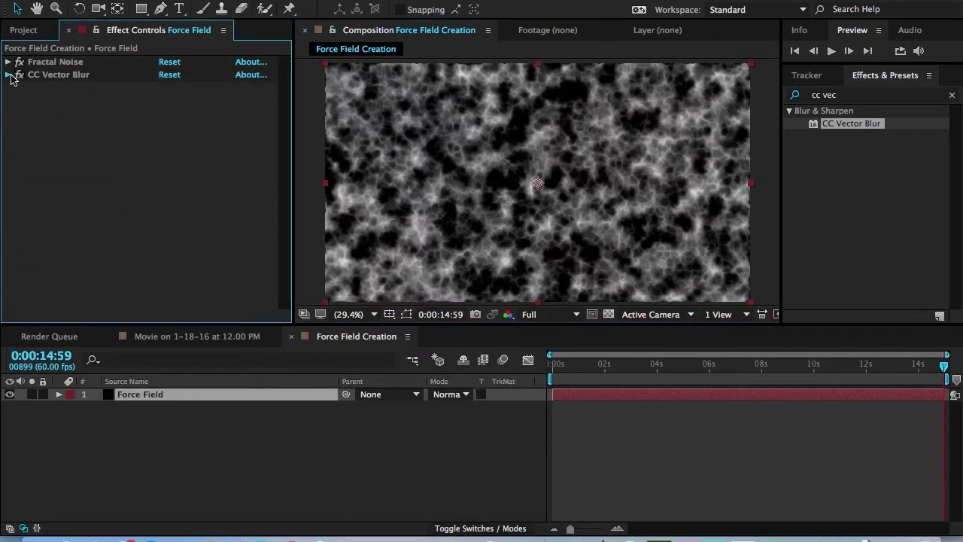
# Step: Inspect the noise cells up close, set the CC Vector Blur Amount to 15 and fit the composition in the viewer
pyautogui.click(8, 75)
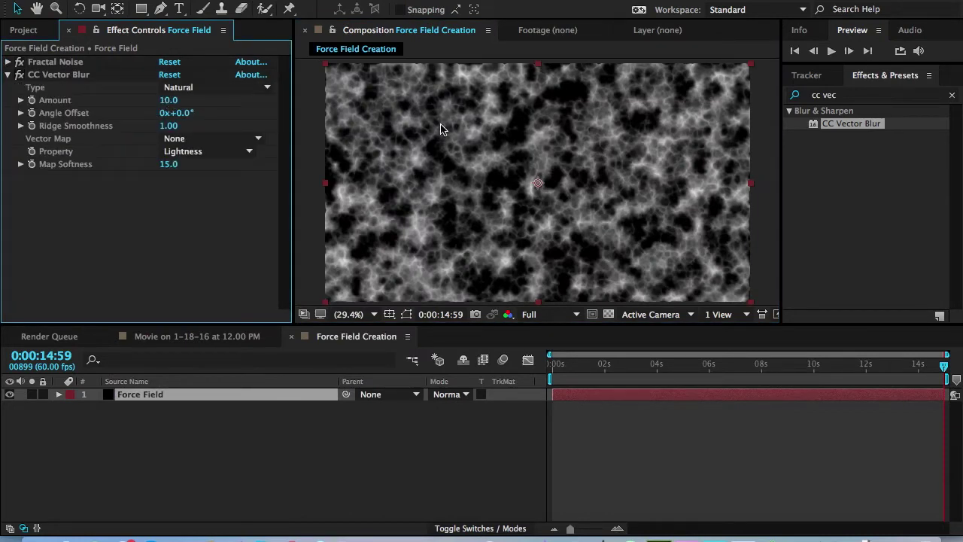
pyautogui.press('/')
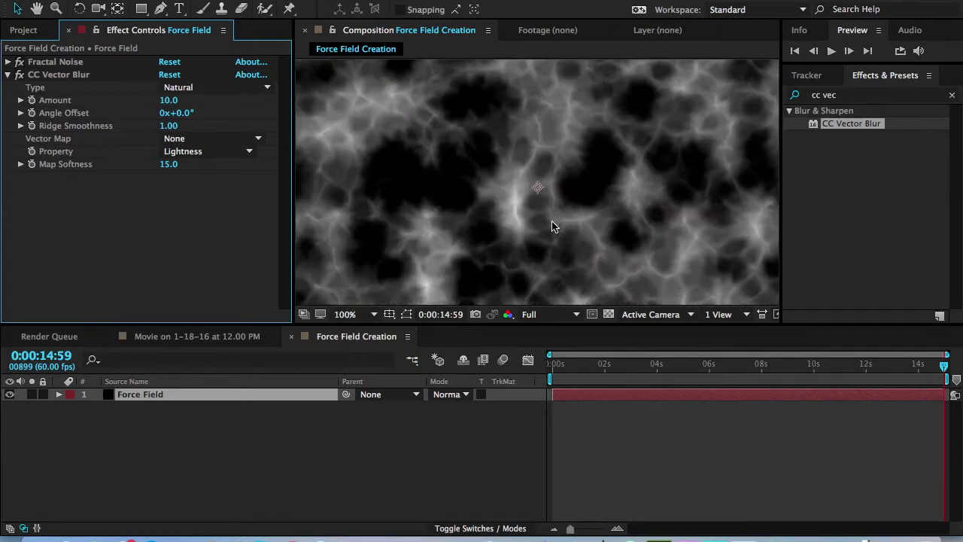
pyautogui.press('.')
pyautogui.press(',')
pyautogui.press('.')
pyautogui.press('.')
pyautogui.press(',')
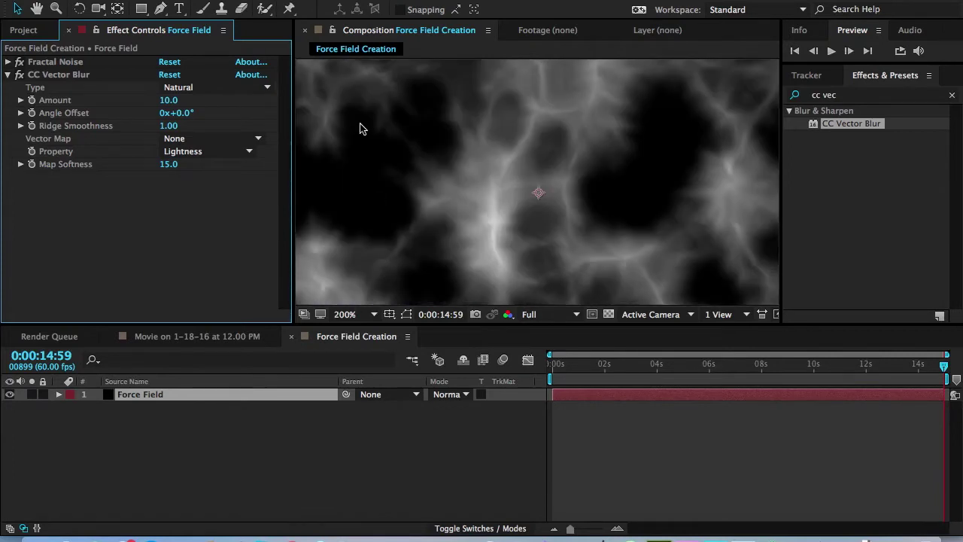
pyautogui.click(169, 100)
pyautogui.write('15')
pyautogui.press('Return')
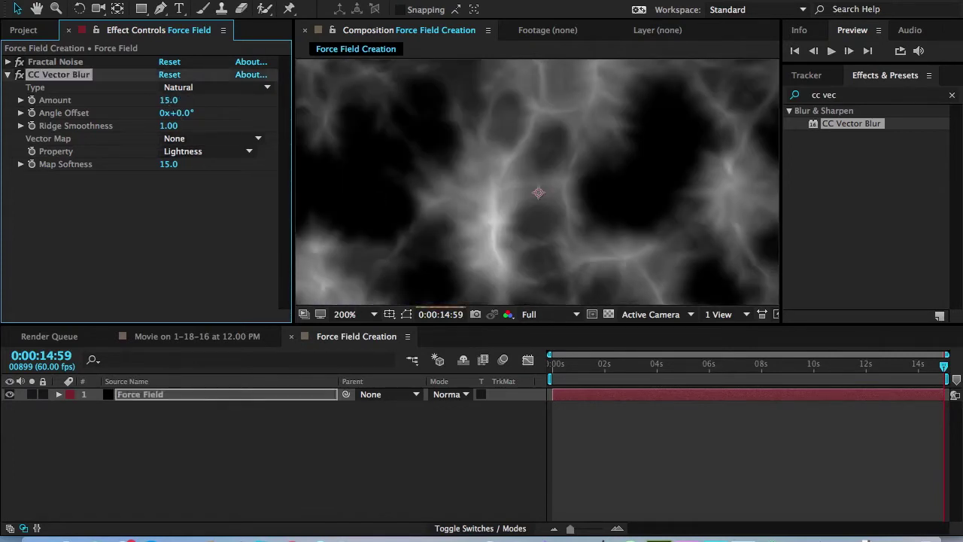
pyautogui.click(549, 316)
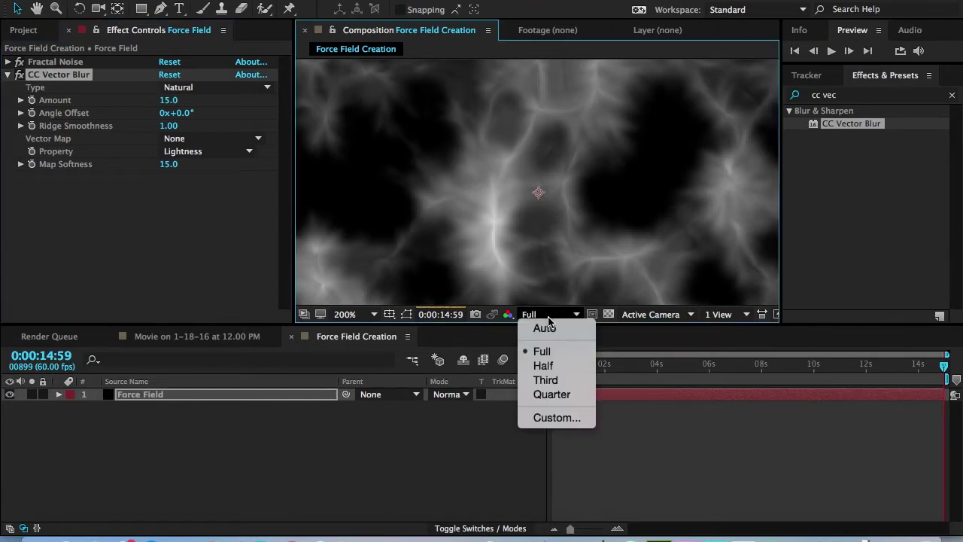
pyautogui.click(422, 464)
pyautogui.click(346, 314)
pyautogui.click(380, 297)
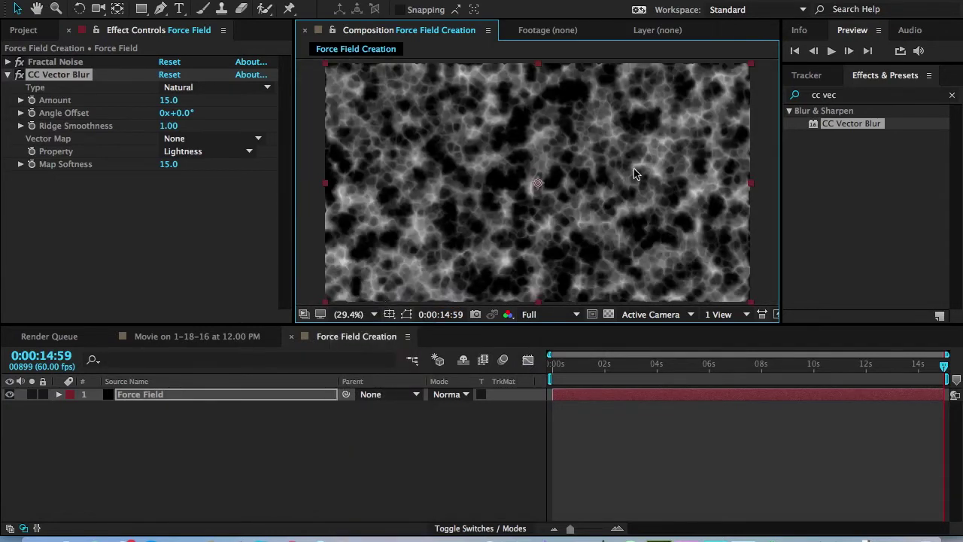
# Step: Try enlarging the Force Field layer's Scale to about 486%, then restore it to 100%
pyautogui.click(300, 397)
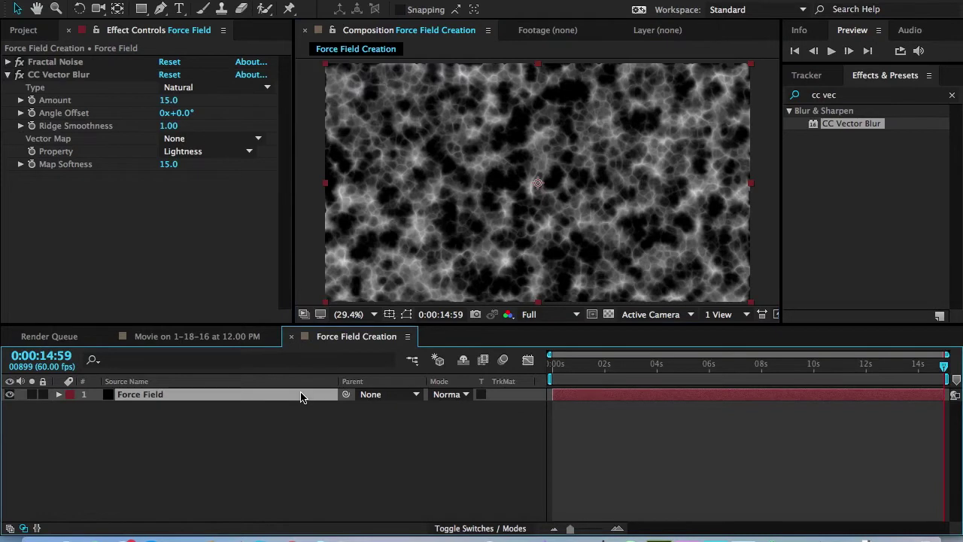
pyautogui.press('s')
pyautogui.moveTo(454, 407); pyautogui.dragTo(519, 408)
pyautogui.moveTo(449, 407); pyautogui.dragTo(594, 403)
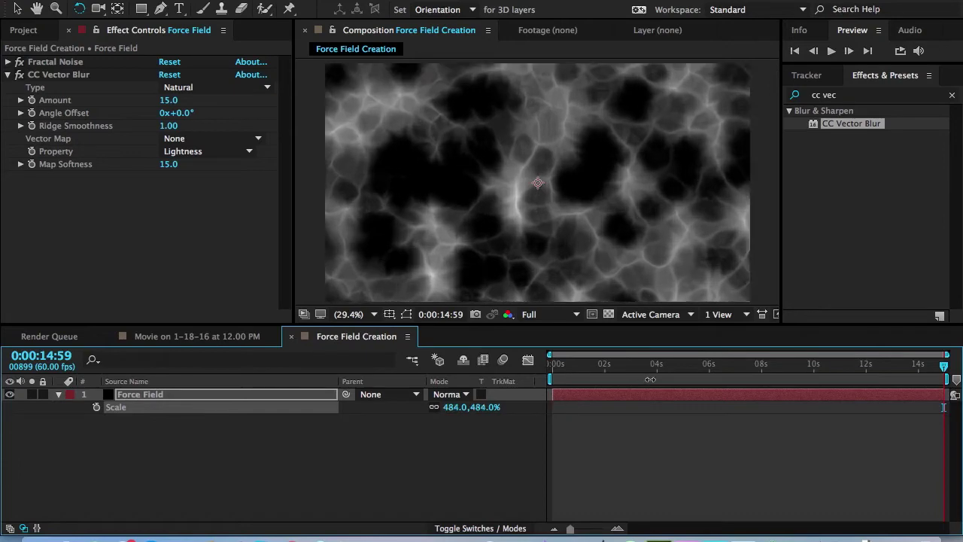
pyautogui.click(649, 363)
pyautogui.click(454, 409)
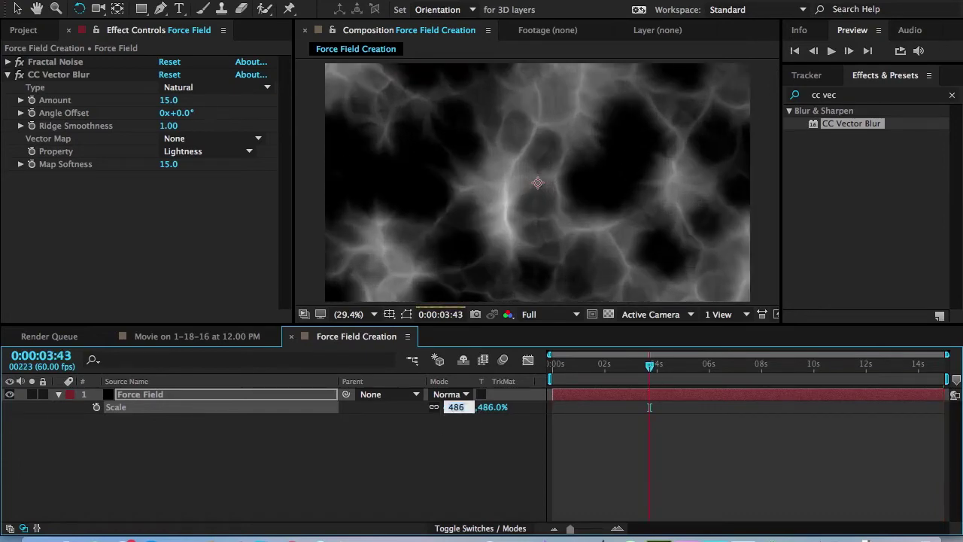
pyautogui.write('100')
pyautogui.press('Return')
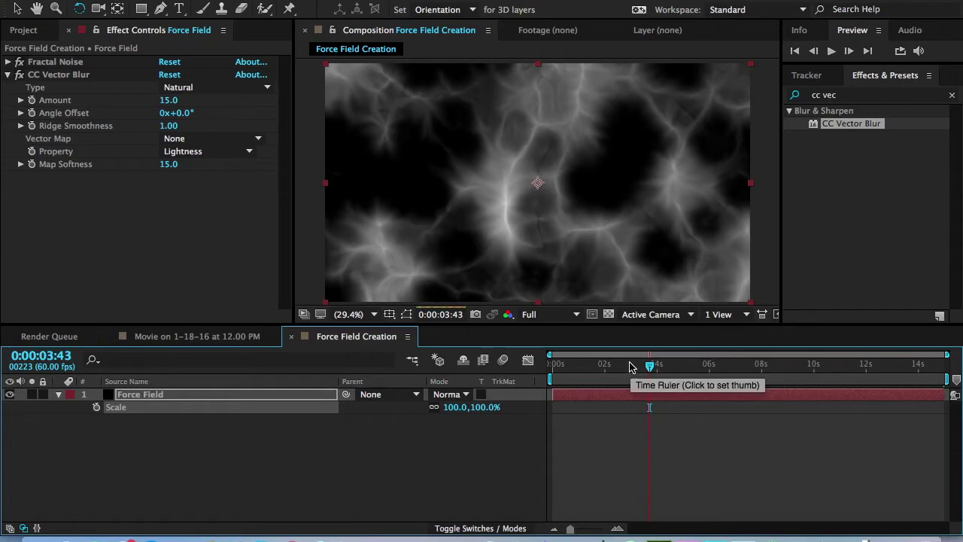
# Step: Set the preview resolution to Half and check the noise at several points in the timeline, ending at 0:00:01:02
pyautogui.click(574, 316)
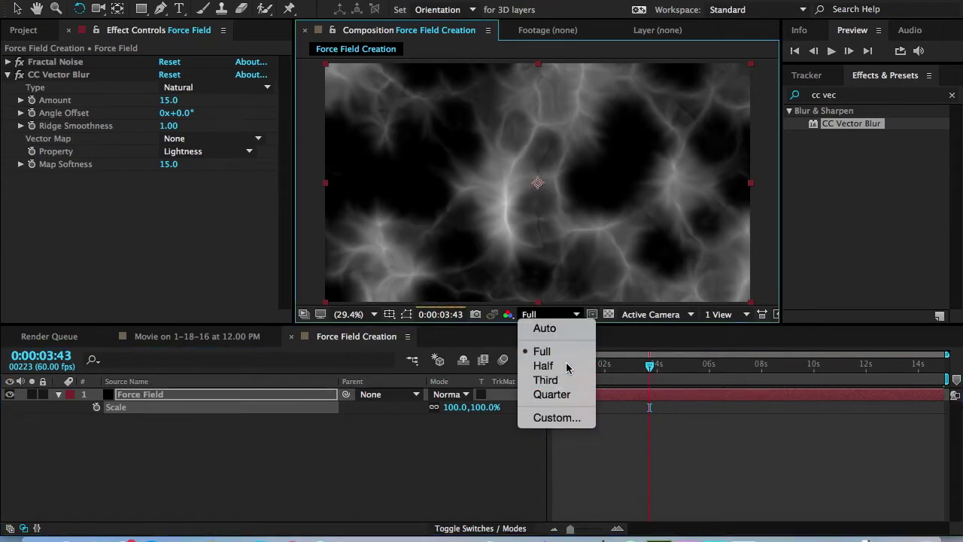
pyautogui.click(566, 366)
pyautogui.click(698, 366)
pyautogui.moveTo(699, 367); pyautogui.dragTo(744, 367)
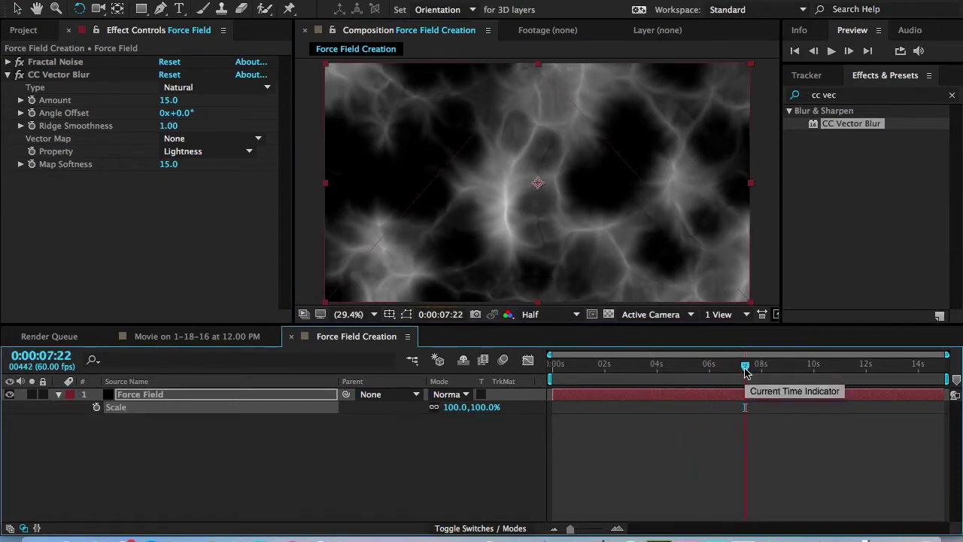
pyautogui.moveTo(744, 368); pyautogui.dragTo(805, 368)
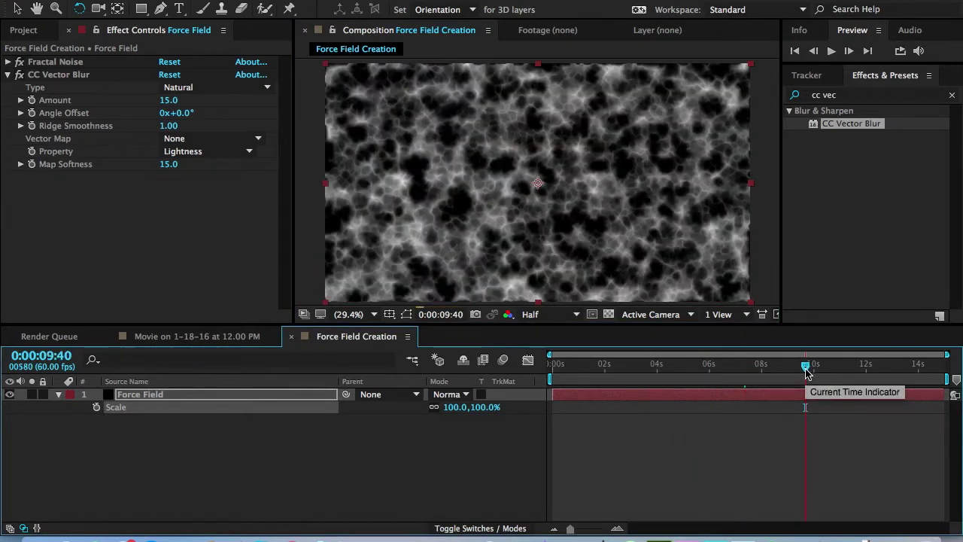
pyautogui.click(579, 368)
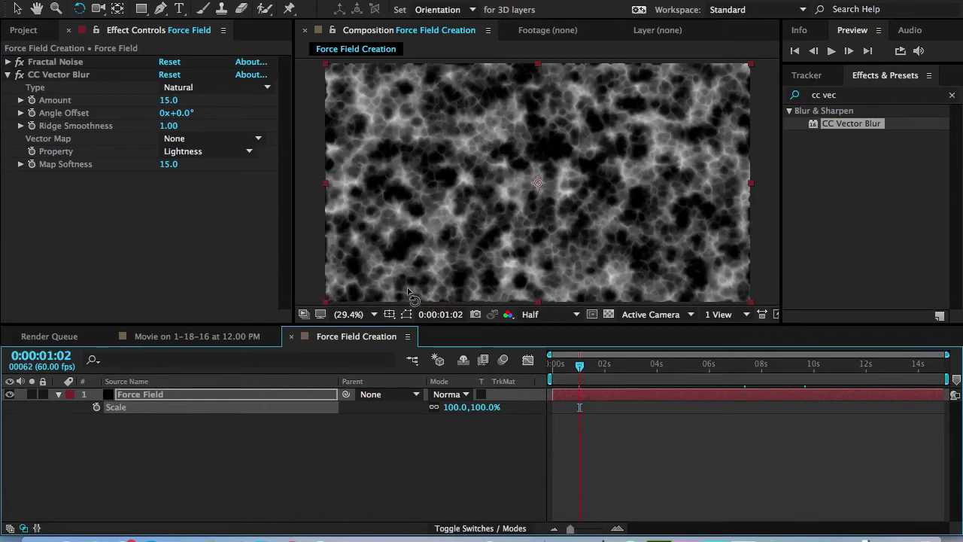
# Step: Set the CC Vector Blur Angle Offset to 5°, Ridge Smoothness to 2 and Map Softness to 10
pyautogui.click(185, 113)
pyautogui.write('5')
pyautogui.press('Return')
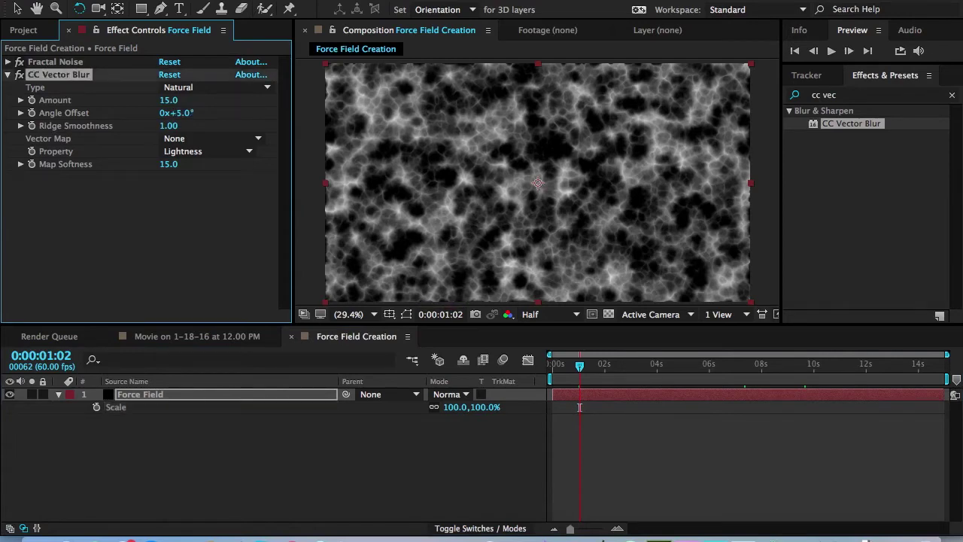
pyautogui.click(168, 126)
pyautogui.write('2')
pyautogui.press('Return')
pyautogui.click(168, 164)
pyautogui.write('10')
pyautogui.press('Return')
pyautogui.click(8, 75)
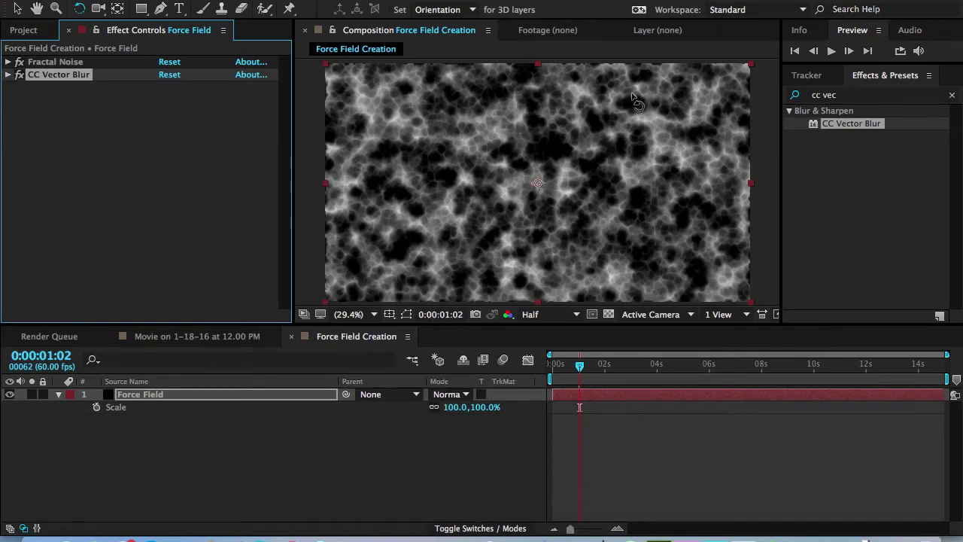
# Step: Find the CC Sphere effect with the search term "cc sp" and apply it to the Force Field layer after CC Vector Blur
pyautogui.click(59, 396)
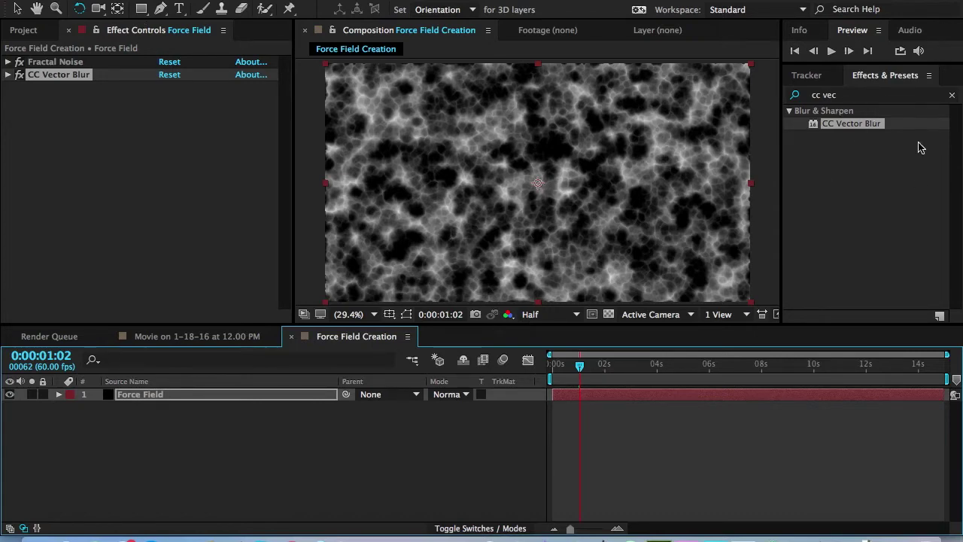
pyautogui.click(855, 95)
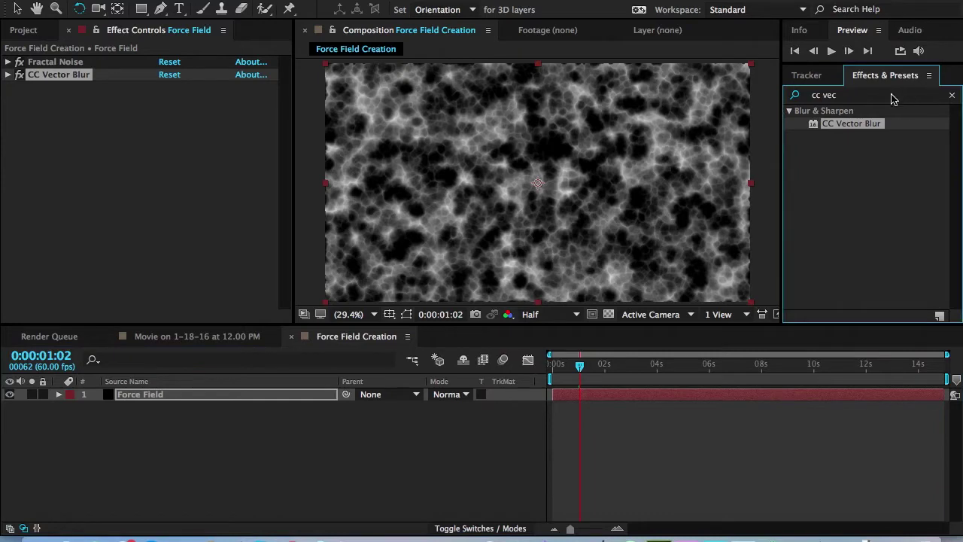
pyautogui.write('cc sp')
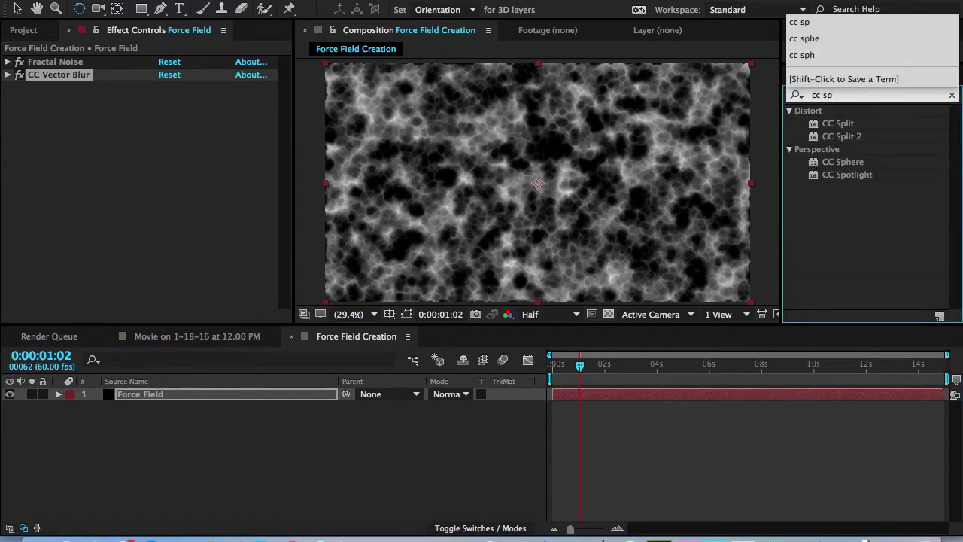
pyautogui.moveTo(812, 164); pyautogui.dragTo(132, 185)
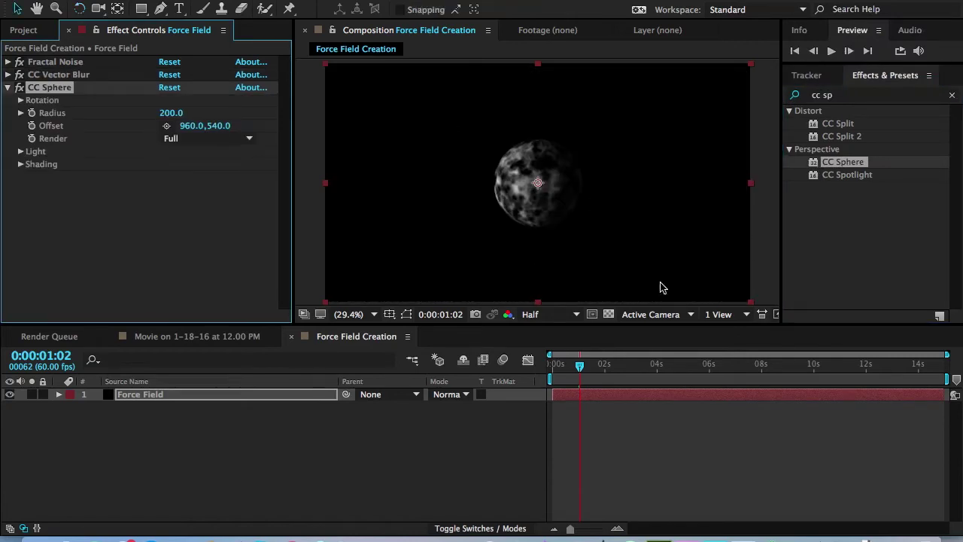
# Step: Create a new two-node camera layer with the 28mm preset
pyautogui.rightClick(322, 56)
pyautogui.moveTo(422, 2)
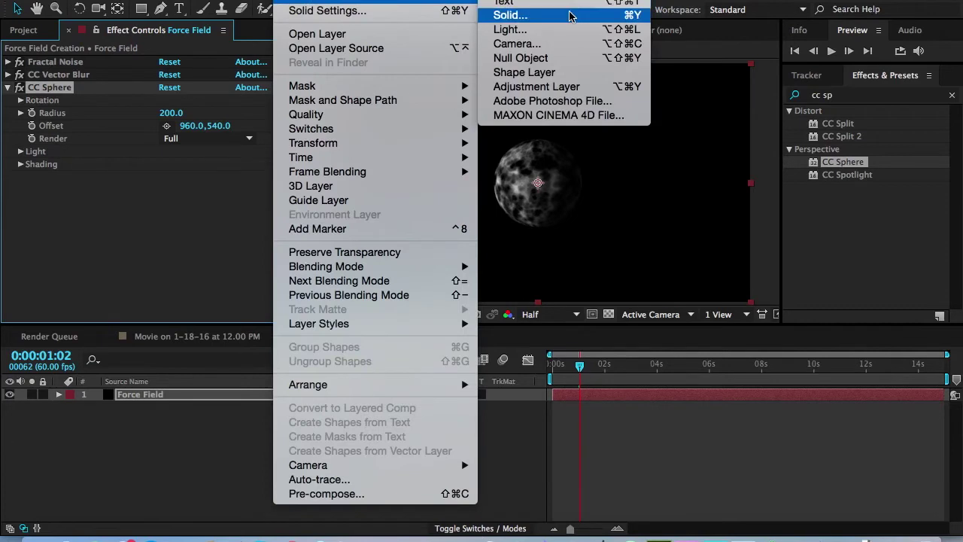
pyautogui.click(553, 48)
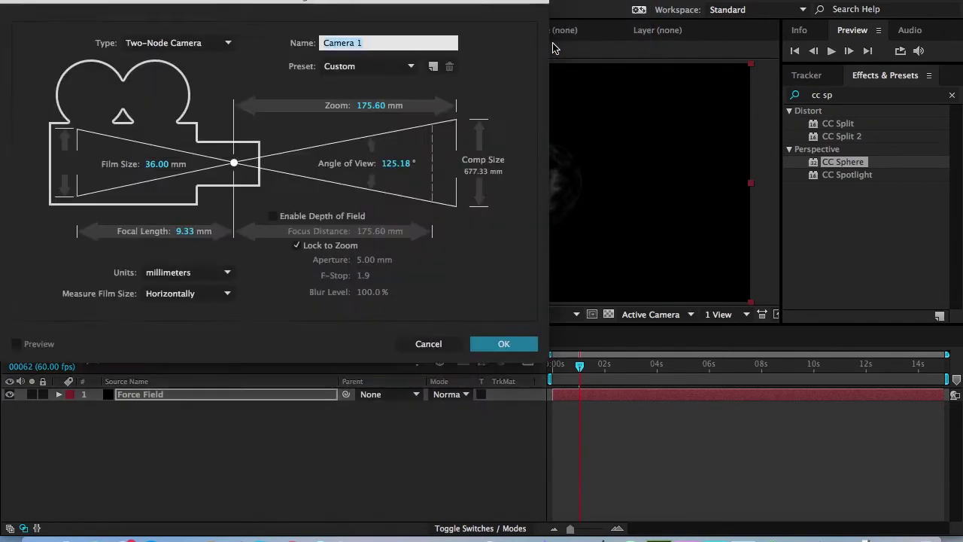
pyautogui.click(385, 68)
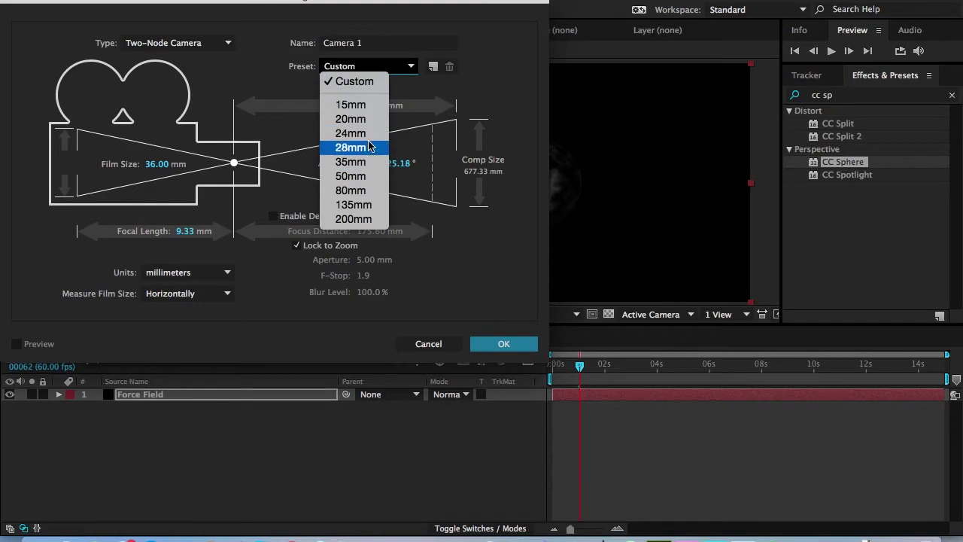
pyautogui.click(369, 145)
pyautogui.press('Return')
# Step: Make the Force Field layer a 3D layer
pyautogui.click(512, 127)
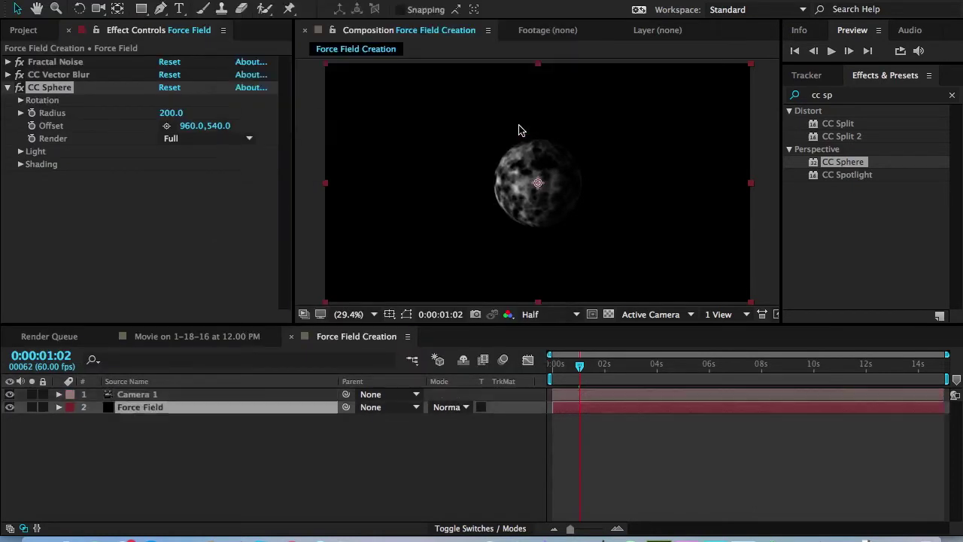
pyautogui.click(479, 527)
pyautogui.click(514, 407)
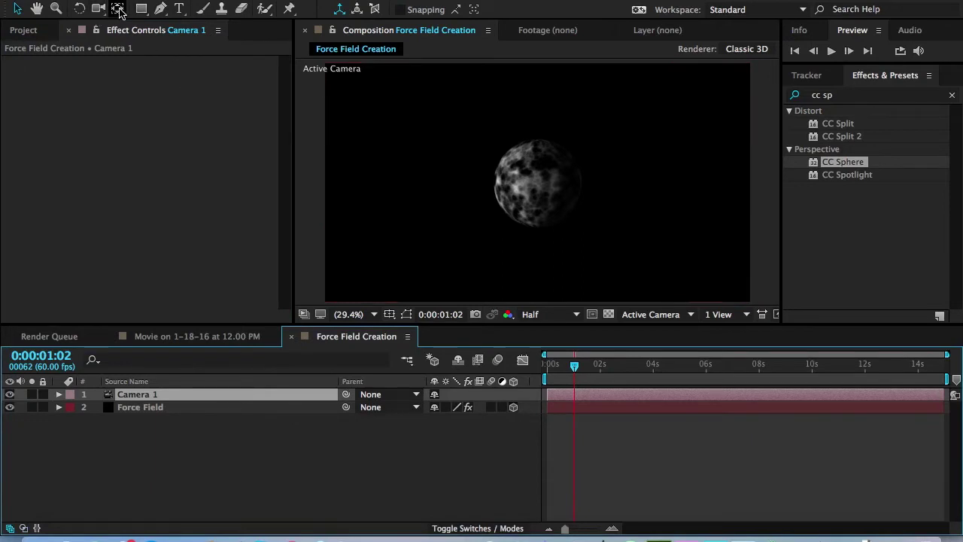
# Step: Orbit Camera 1 around the sphere to check how it looks from other angles
pyautogui.moveTo(98, 8); pyautogui.dragTo(135, 29)
pyautogui.click(610, 216)
pyautogui.moveTo(620, 213); pyautogui.dragTo(597, 252)
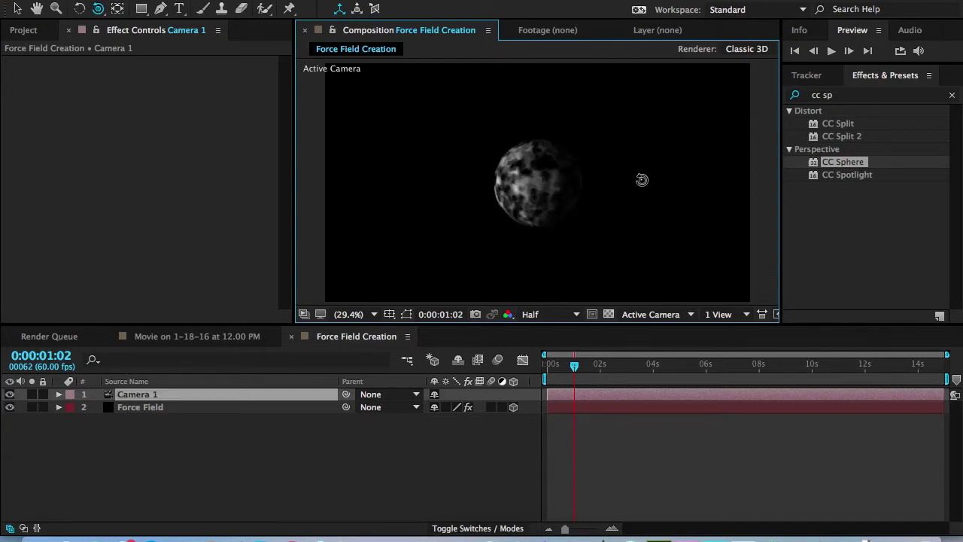
pyautogui.press('v')
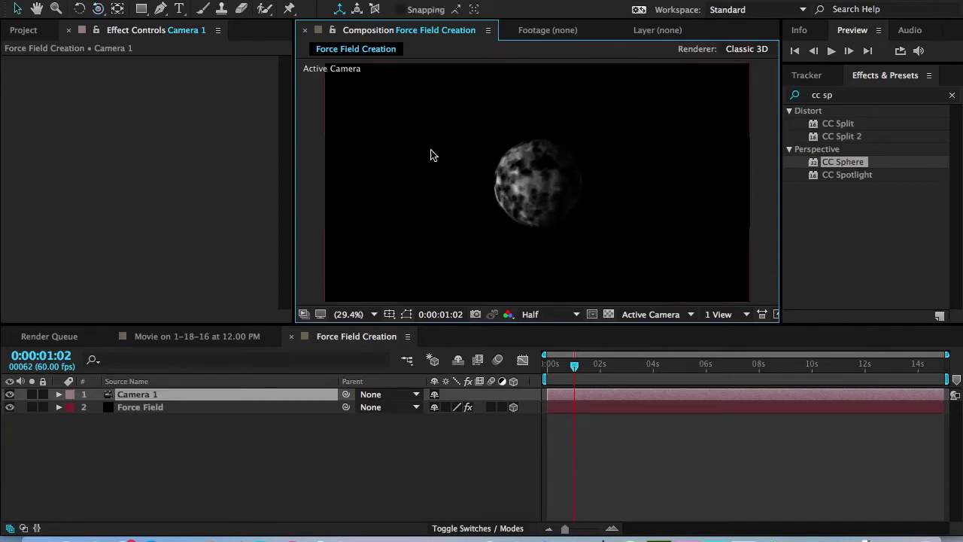
# Step: Set the CC Sphere Rotation X of the Force Field layer to 37°
pyautogui.click(185, 408)
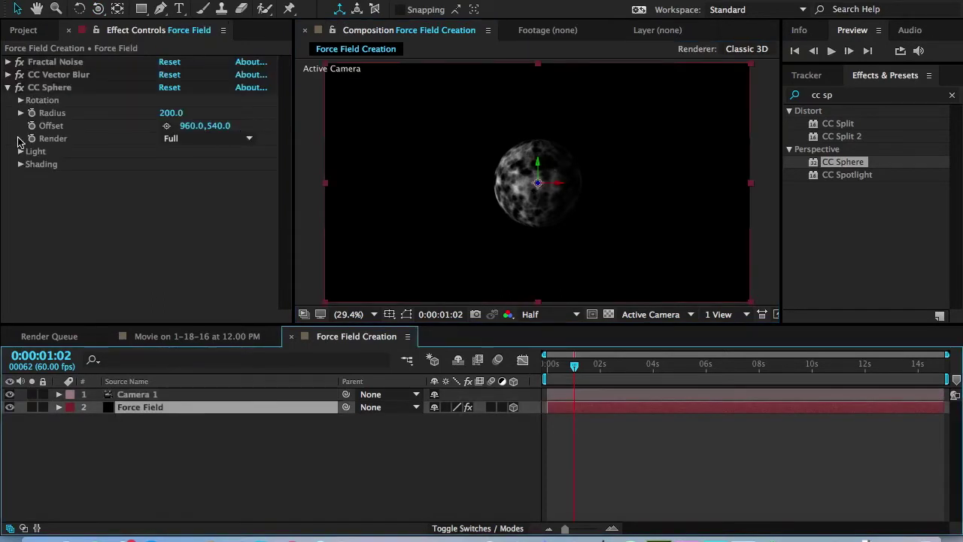
pyautogui.click(21, 101)
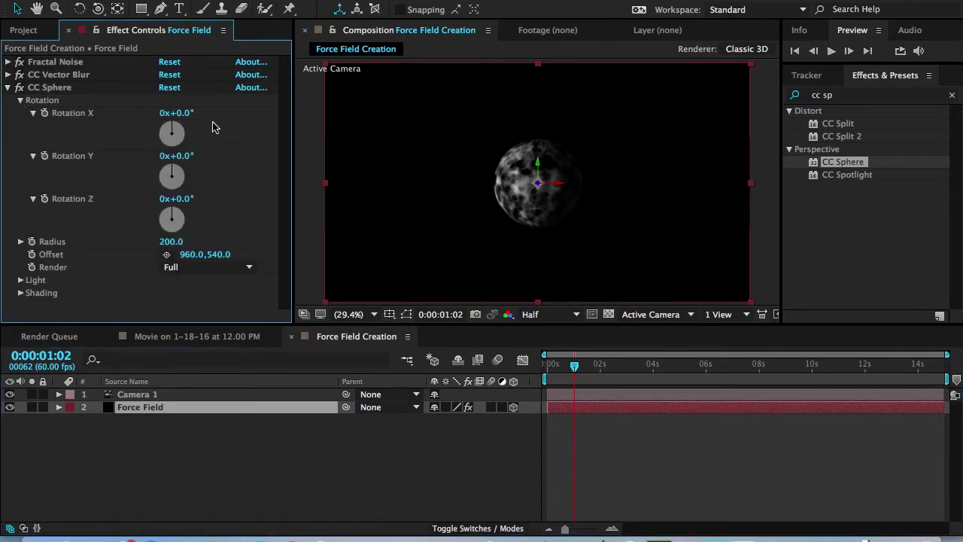
pyautogui.moveTo(179, 112); pyautogui.dragTo(200, 112)
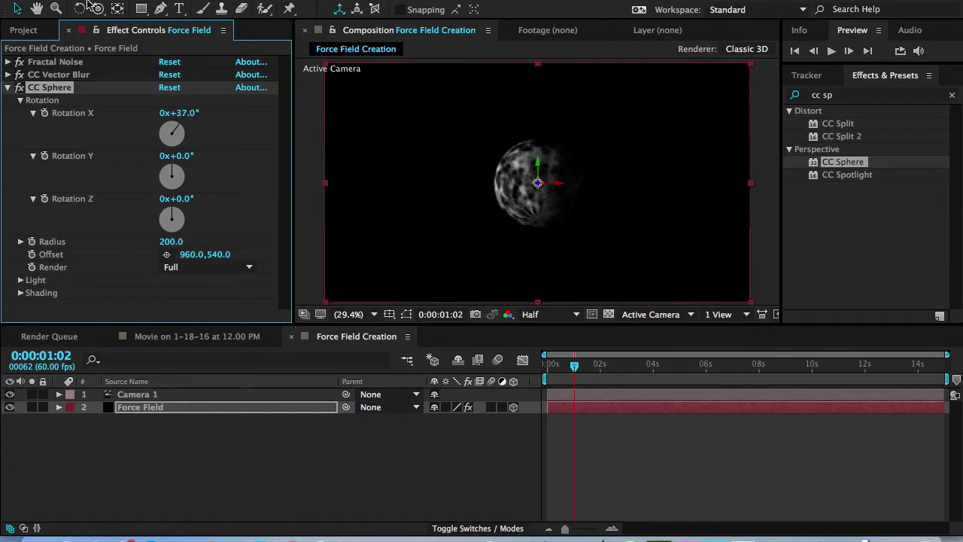
# Step: Orbit the camera to a nearly side-on view of the sphere and set CC Sphere Rotation Y to 24° and Rotation Z to 14°
pyautogui.click(101, 11)
pyautogui.moveTo(497, 163); pyautogui.dragTo(553, 176)
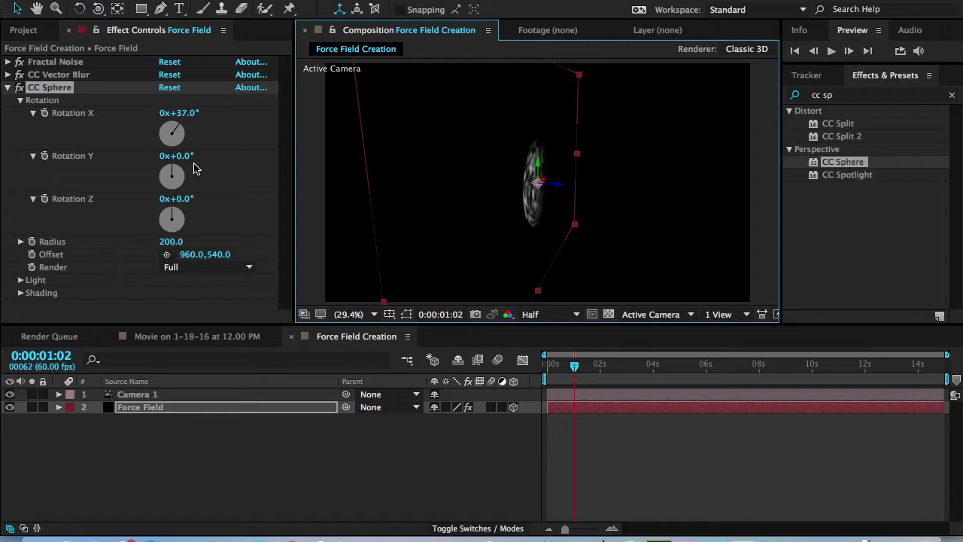
pyautogui.moveTo(182, 156); pyautogui.dragTo(199, 160)
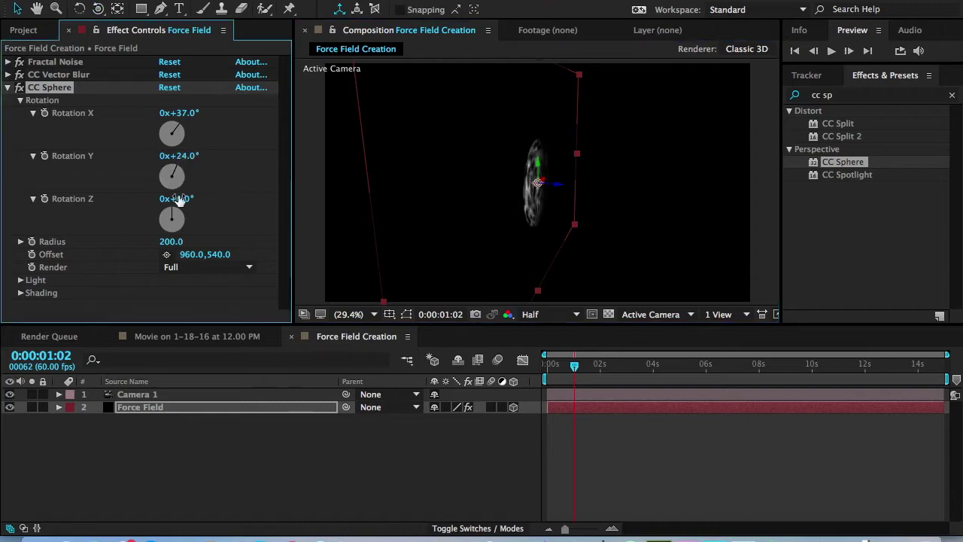
pyautogui.moveTo(180, 198); pyautogui.dragTo(247, 187)
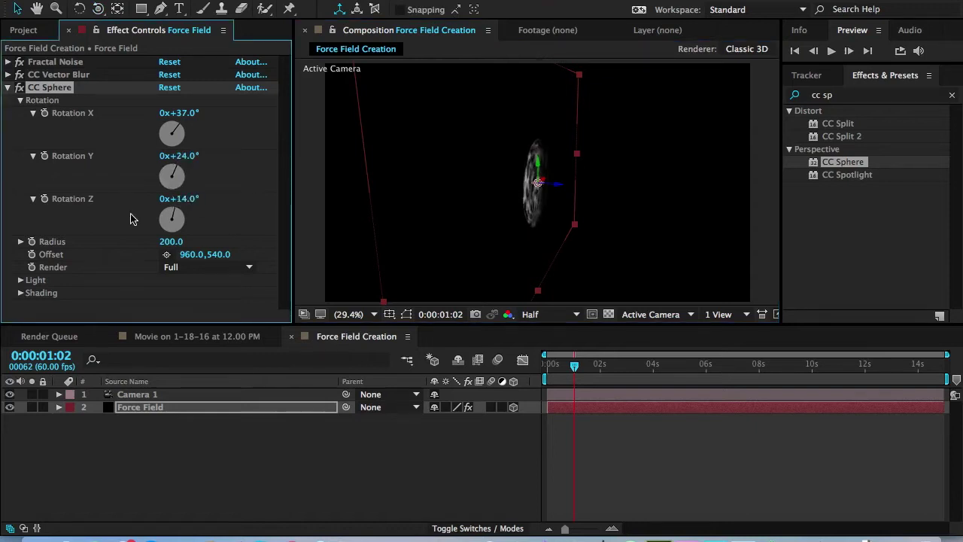
# Step: Review the CC Sphere Light settings, collapse them and expand the Shading settings
pyautogui.click(21, 281)
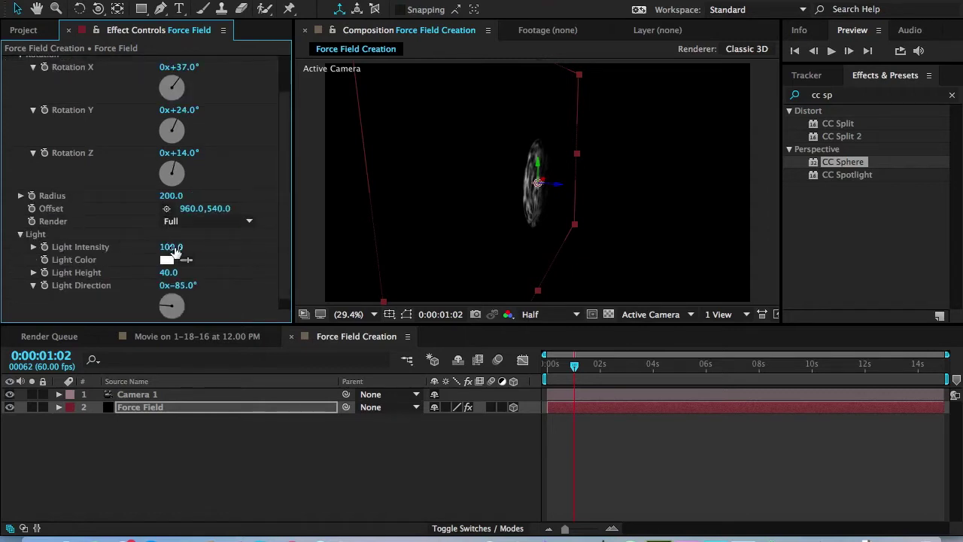
pyautogui.click(20, 236)
pyautogui.click(22, 295)
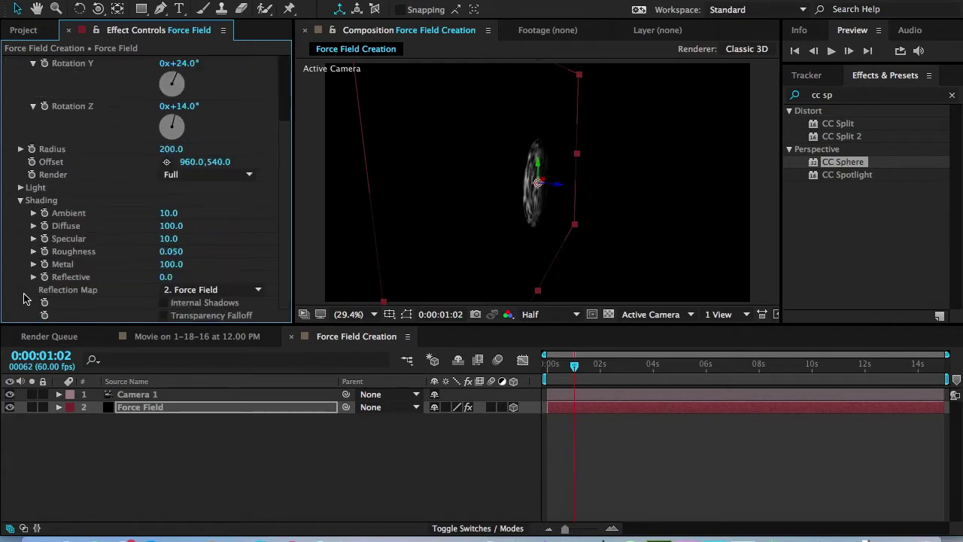
# Step: Set the CC Sphere Shading Ambient to 50, keep the Reflection Map on 2. Force Field and collapse the Shading settings
pyautogui.click(170, 213)
pyautogui.press('Return')
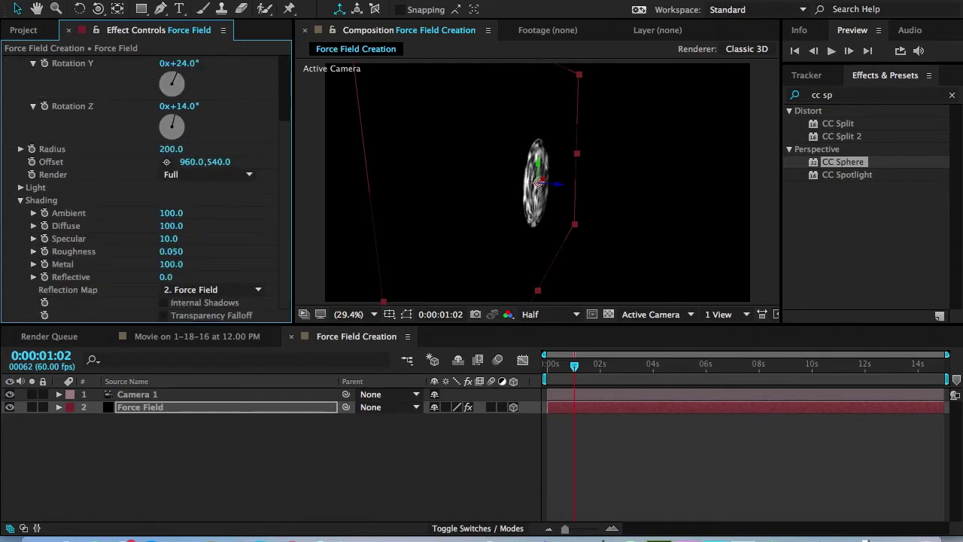
pyautogui.click(171, 213)
pyautogui.write('50')
pyautogui.press('Return')
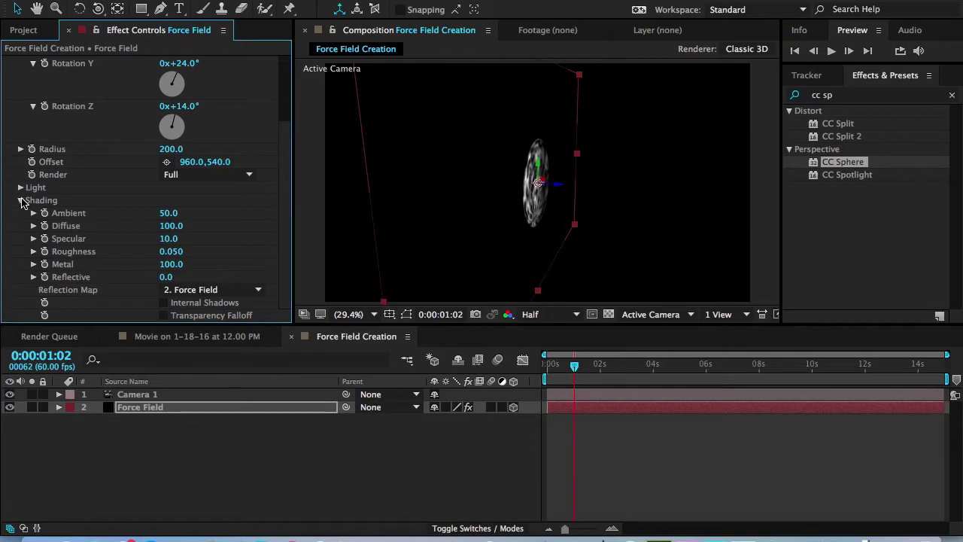
pyautogui.click(188, 289)
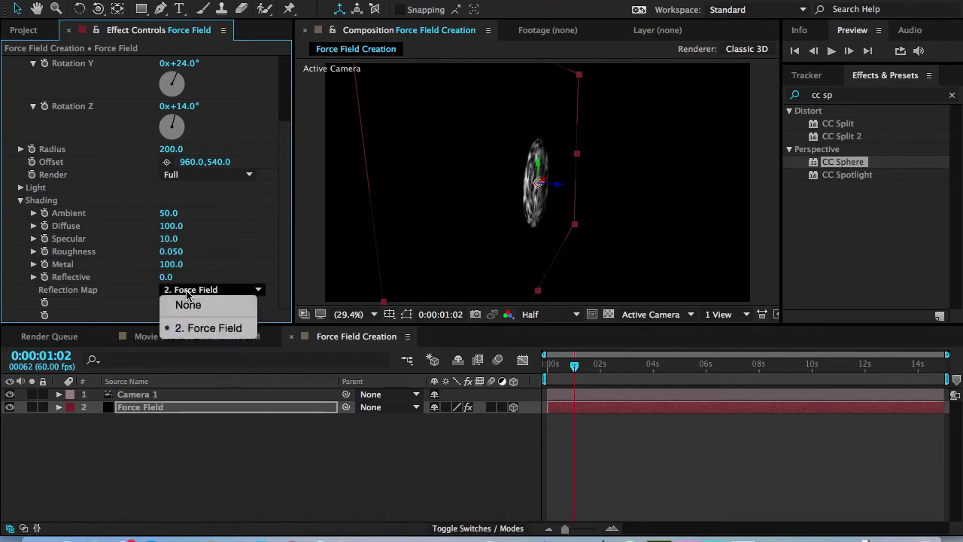
pyautogui.click(178, 329)
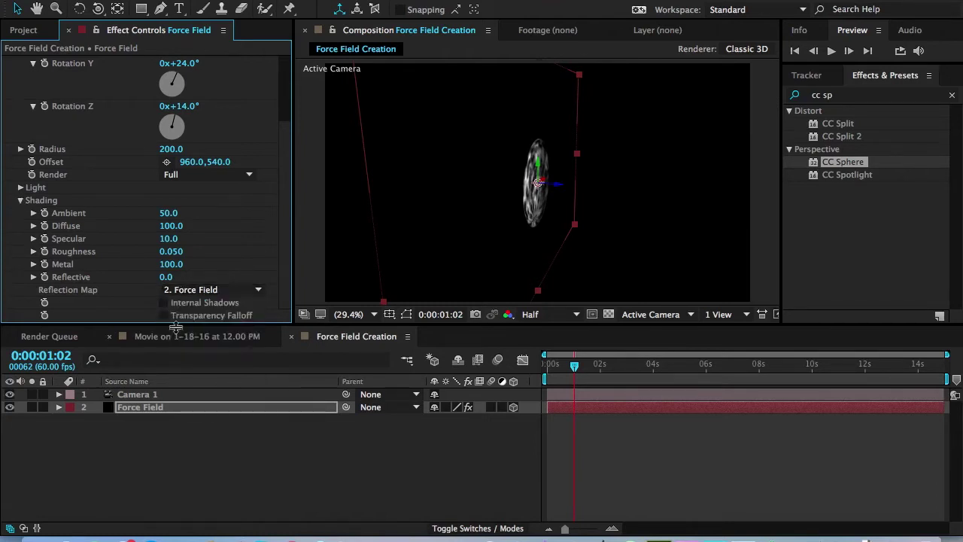
pyautogui.click(18, 201)
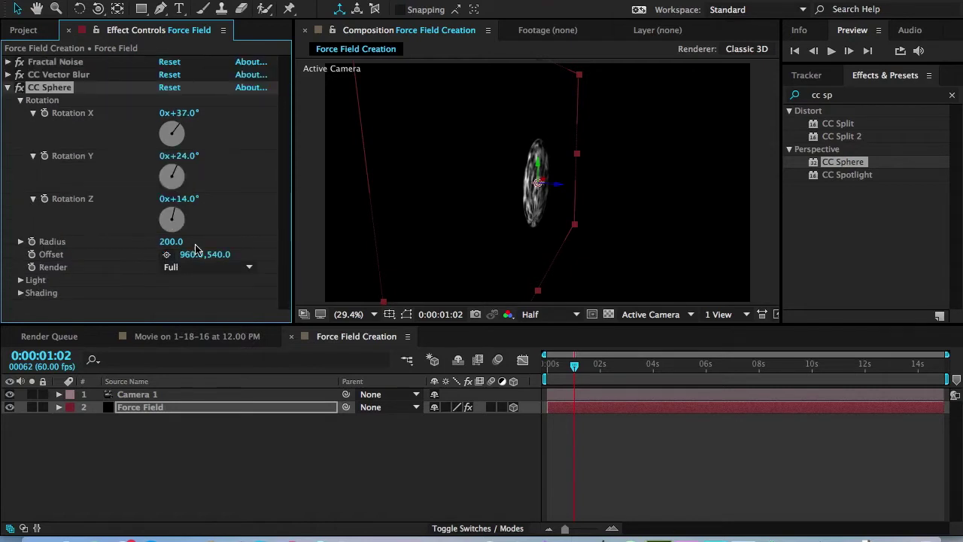
# Step: Try a CC Sphere Radius of 238 and restore it to 200
pyautogui.moveTo(167, 242); pyautogui.dragTo(202, 246)
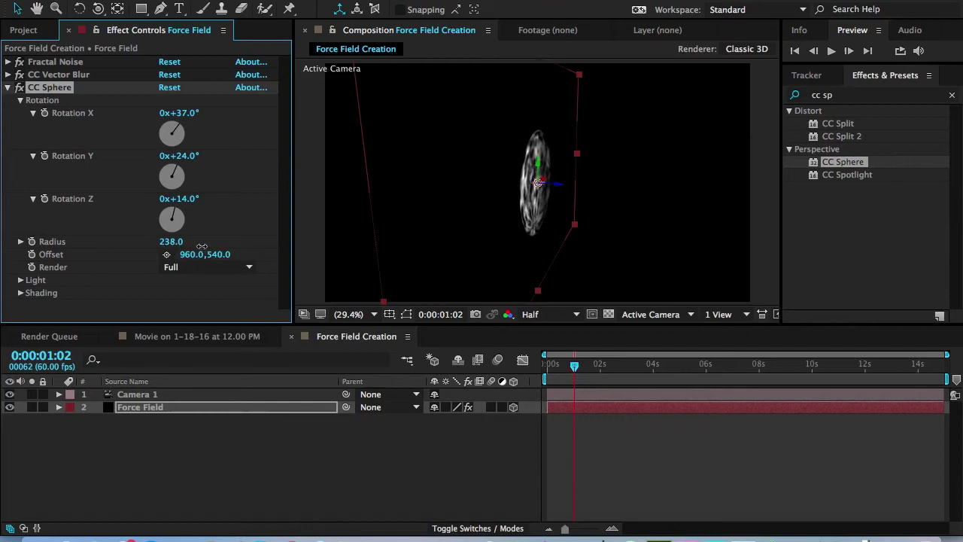
pyautogui.click(171, 242)
pyautogui.write('200')
pyautogui.press('Return')
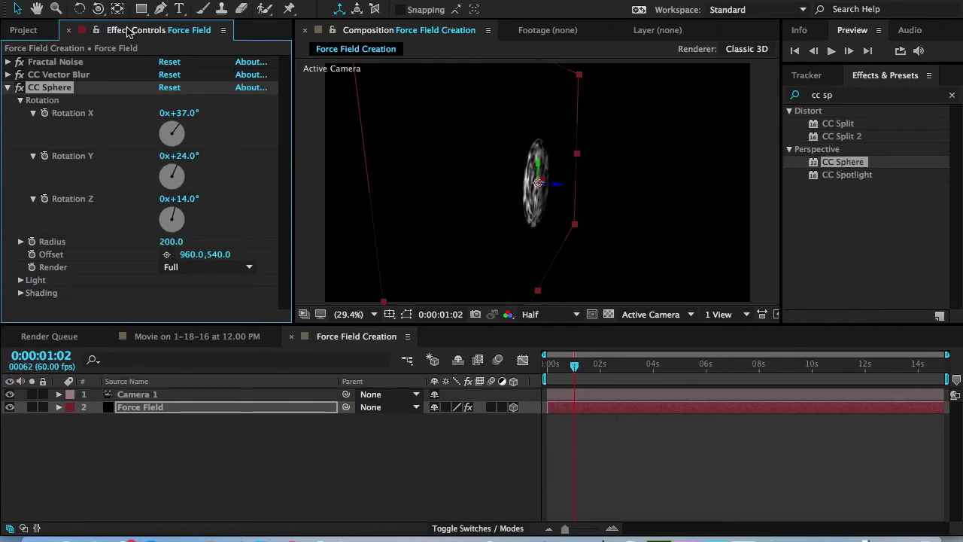
# Step: Reveal the Force Field layer's rotation properties and orbit the camera back to a front view of the sphere
pyautogui.press('t')
pyautogui.press('r')
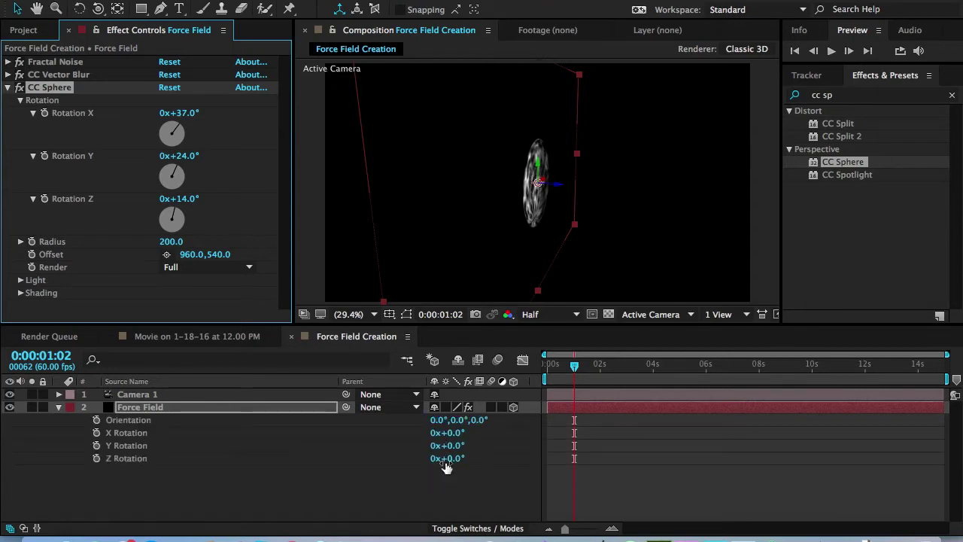
pyautogui.click(98, 8)
pyautogui.moveTo(526, 184); pyautogui.dragTo(467, 185)
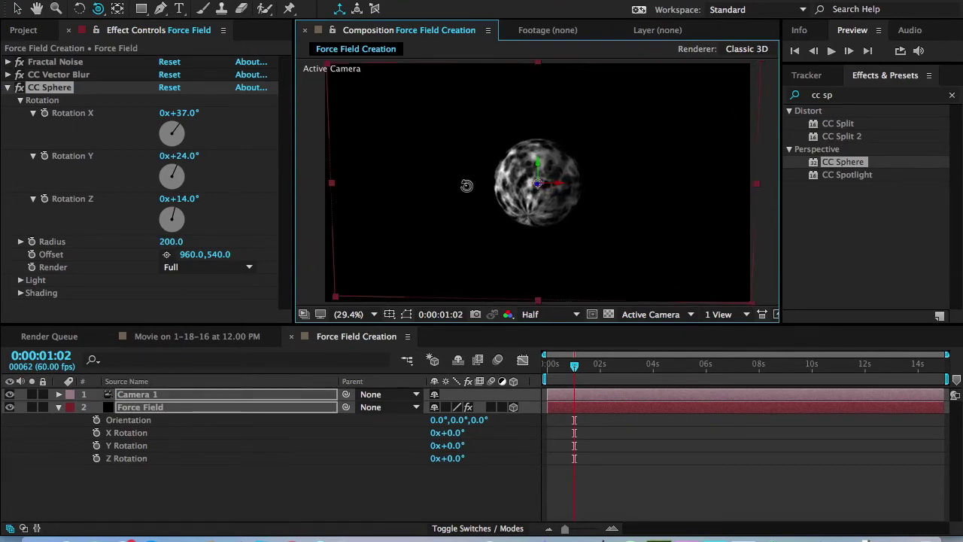
# Step: Straighten the camera to face the Force Field layer squarely and reveal the layer's Evolution keyframes
pyautogui.press(',')
pyautogui.press(',')
pyautogui.moveTo(501, 213); pyautogui.dragTo(498, 208)
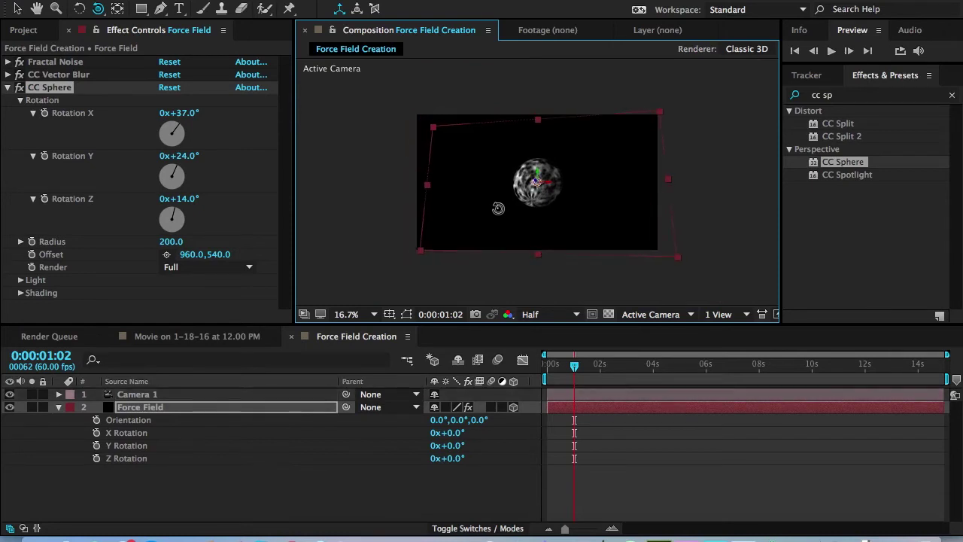
pyautogui.press('u')
pyautogui.hotkey('ctrl', 'z')
pyautogui.moveTo(500, 254); pyautogui.dragTo(496, 253)
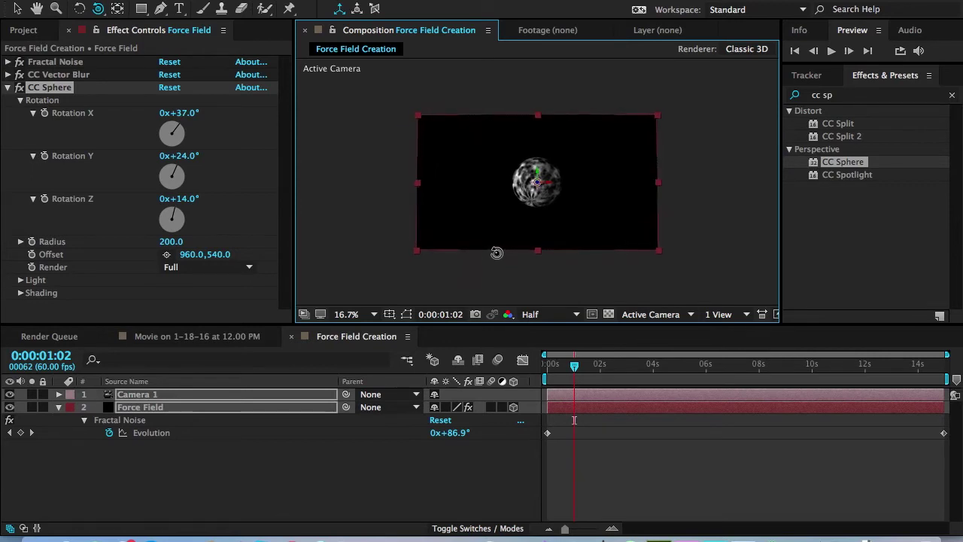
pyautogui.click(350, 313)
pyautogui.click(359, 299)
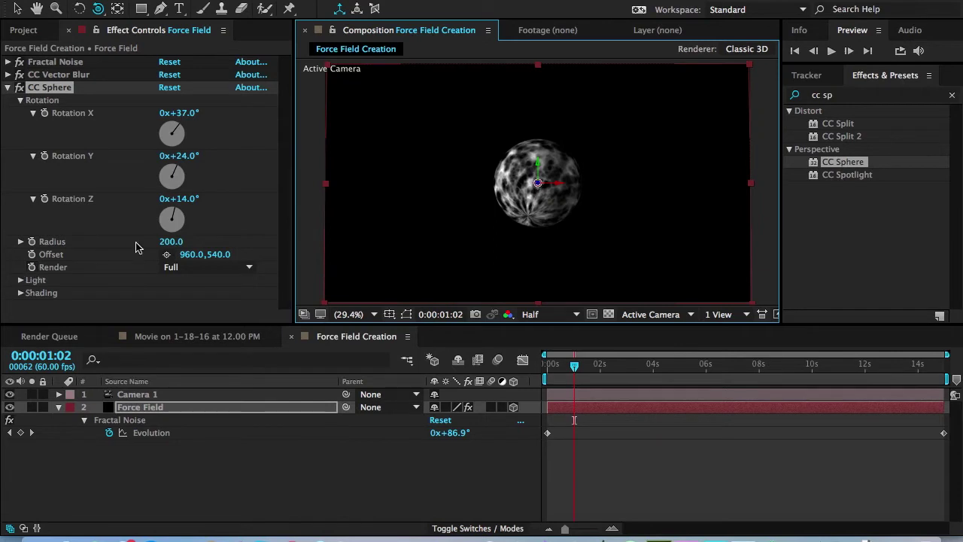
# Step: Enlarge the sphere by setting the CC Sphere Radius to 509 and collapse the effect's settings
pyautogui.moveTo(171, 242); pyautogui.dragTo(360, 202)
pyautogui.press('v')
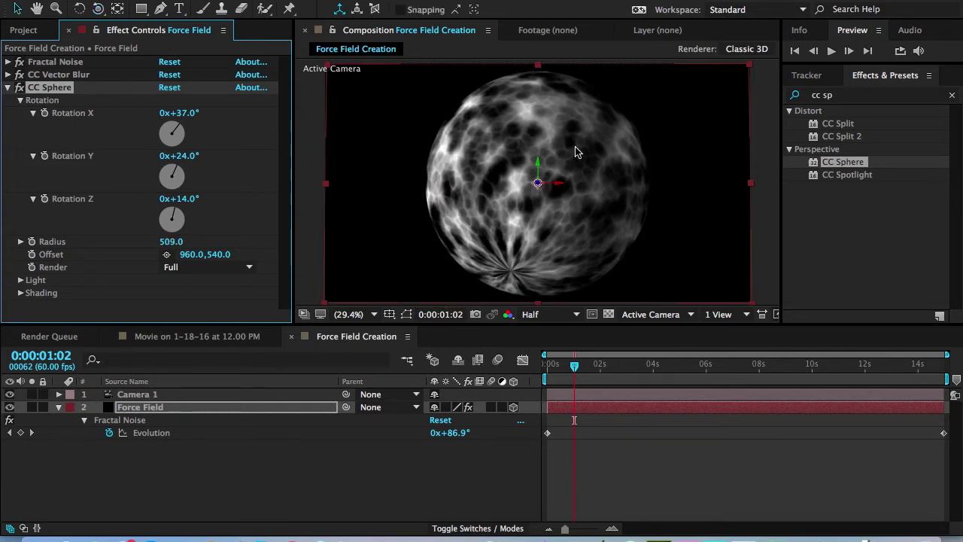
pyautogui.click(455, 185)
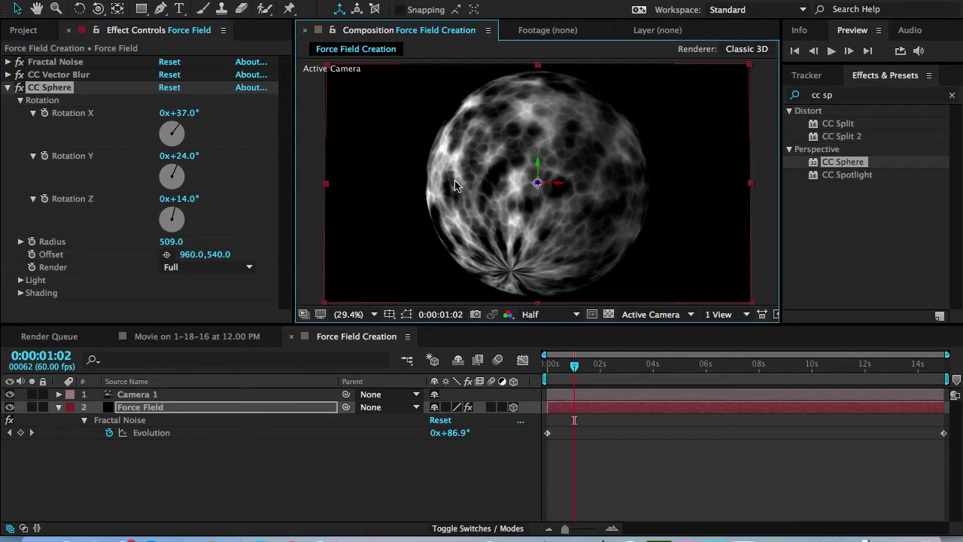
pyautogui.click(6, 87)
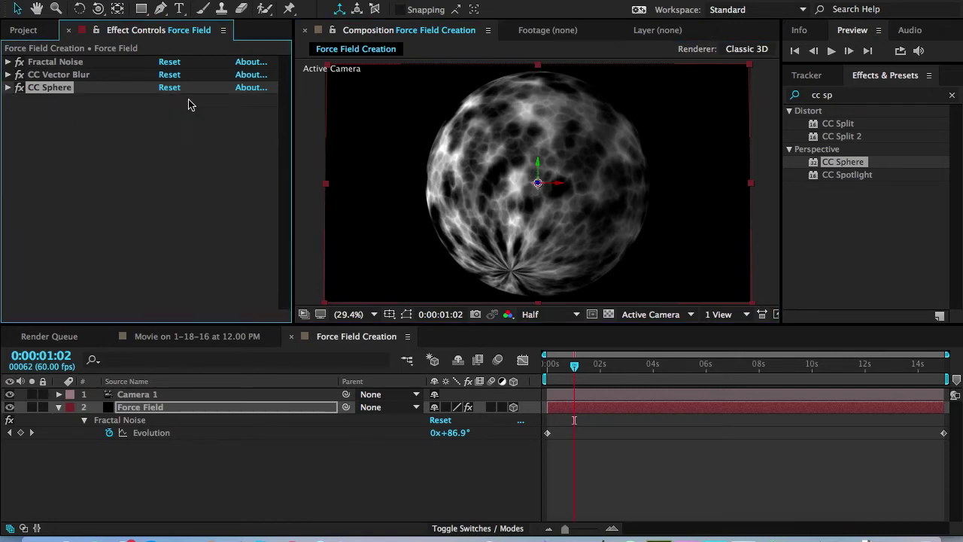
# Step: Turn off the CC Sphere effect and add a layer-sized elliptical mask to the Force Field layer
pyautogui.click(20, 88)
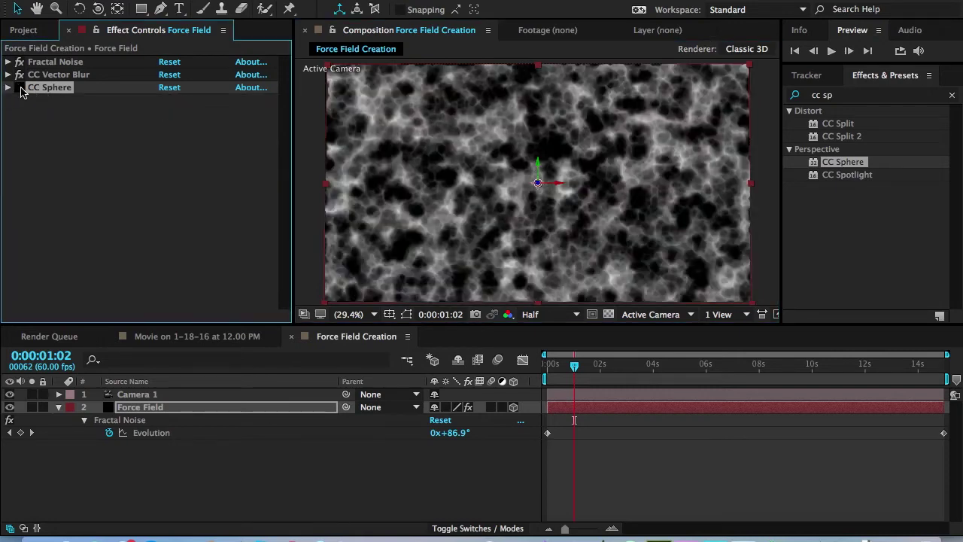
pyautogui.click(257, 410)
pyautogui.click(141, 10)
pyautogui.moveTo(143, 14); pyautogui.dragTo(201, 42)
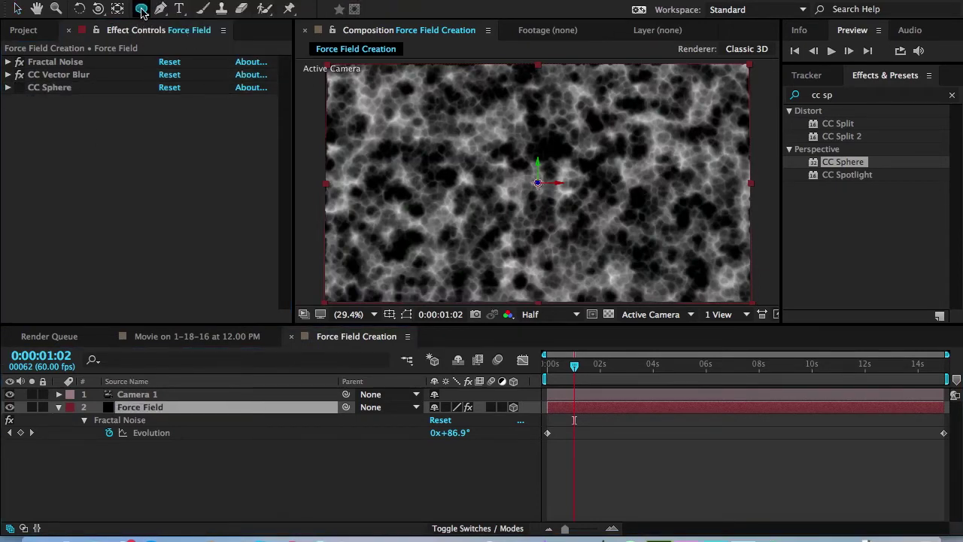
pyautogui.doubleClick(141, 10)
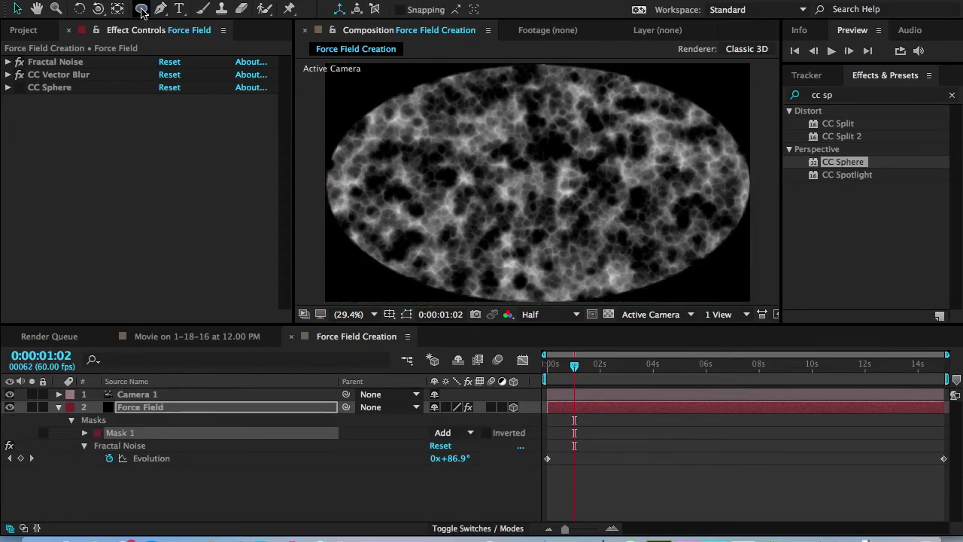
# Step: Show the outline of Mask 1 and pull its leftmost point inward to narrow the ellipse
pyautogui.press(',')
pyautogui.press(',')
pyautogui.click(407, 313)
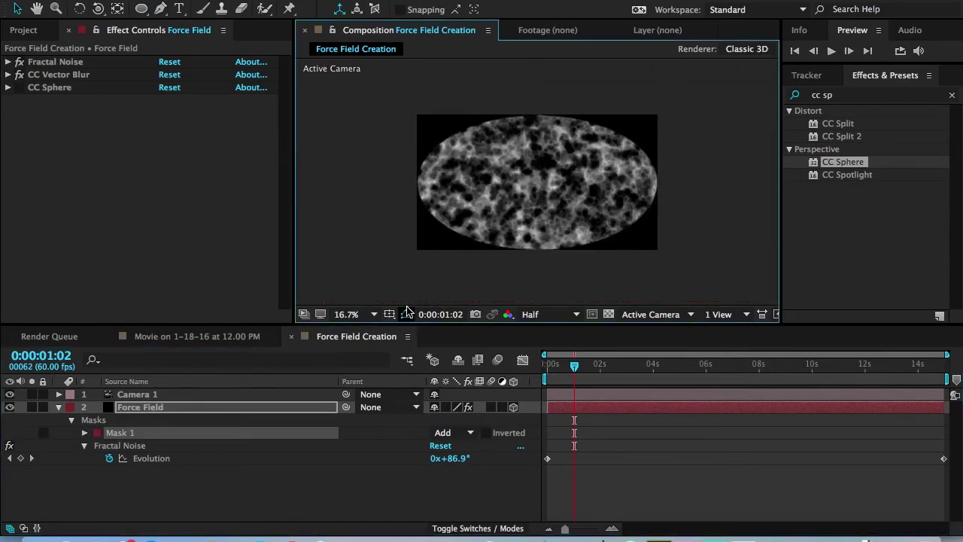
pyautogui.moveTo(418, 189); pyautogui.dragTo(447, 188)
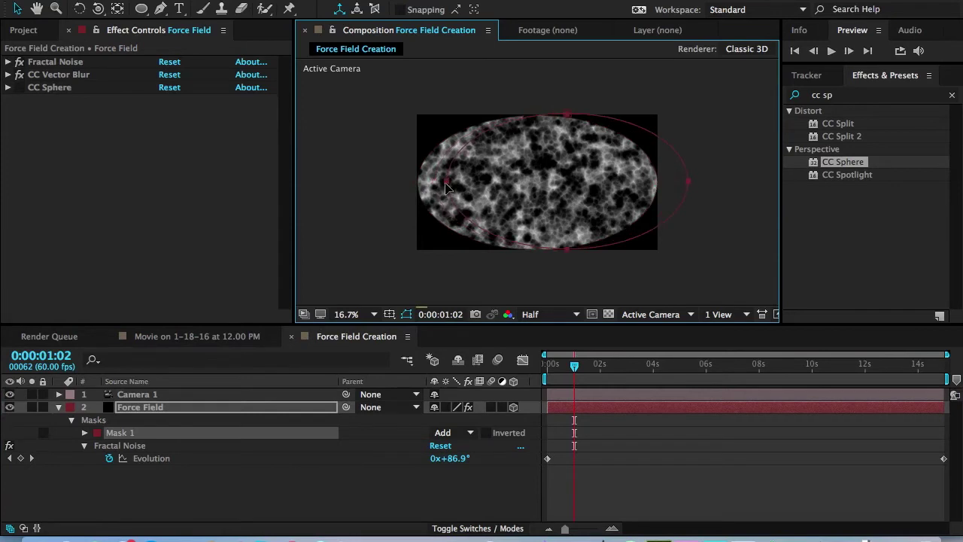
pyautogui.hotkey('ctrl', 'z')
pyautogui.click(279, 412)
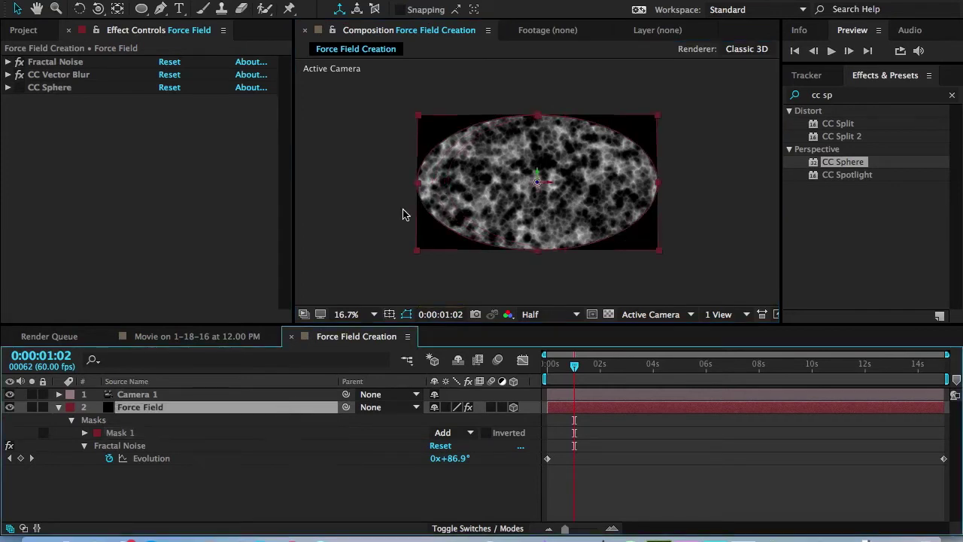
pyautogui.moveTo(418, 191); pyautogui.dragTo(449, 187)
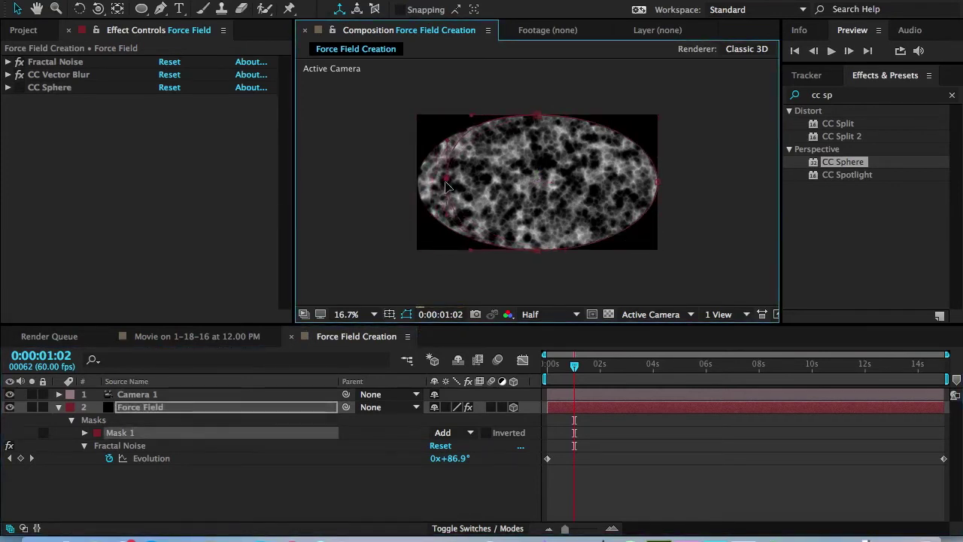
# Step: Delete Mask 1 from the Force Field layer and turn the CC Sphere effect back on
pyautogui.click(233, 412)
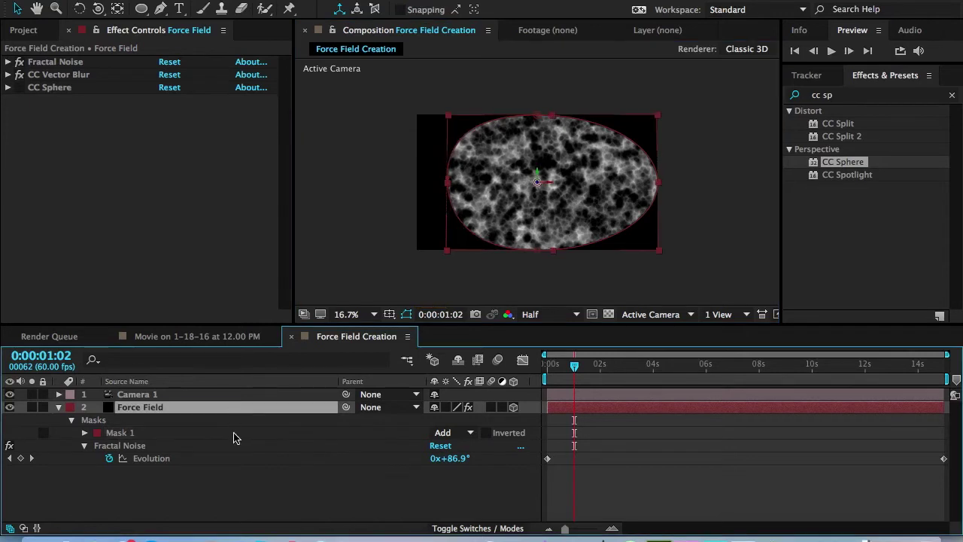
pyautogui.click(233, 436)
pyautogui.press('Delete')
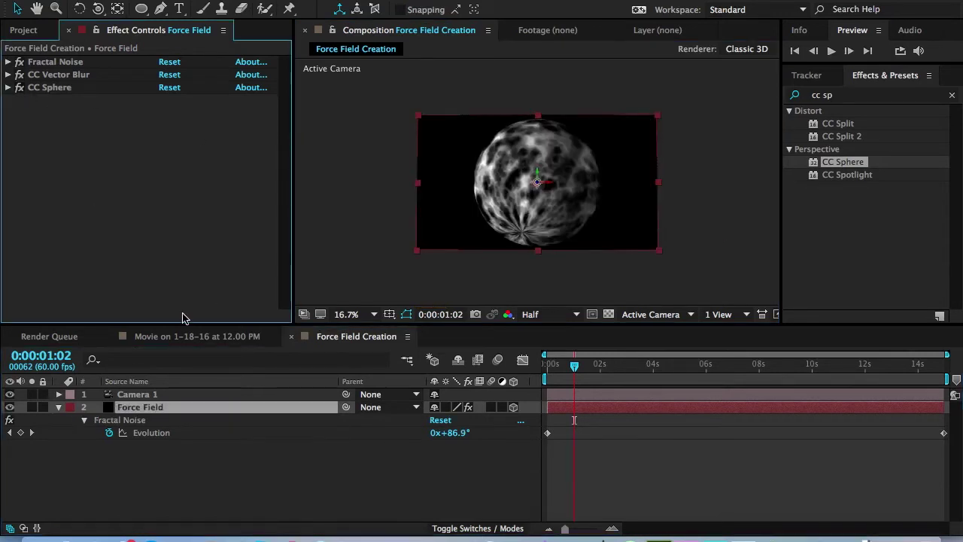
# Step: Delete the Camera 1 layer from the Force Field Creation composition
pyautogui.moveTo(266, 495); pyautogui.dragTo(227, 422)
pyautogui.click(265, 394)
pyautogui.press('Delete')
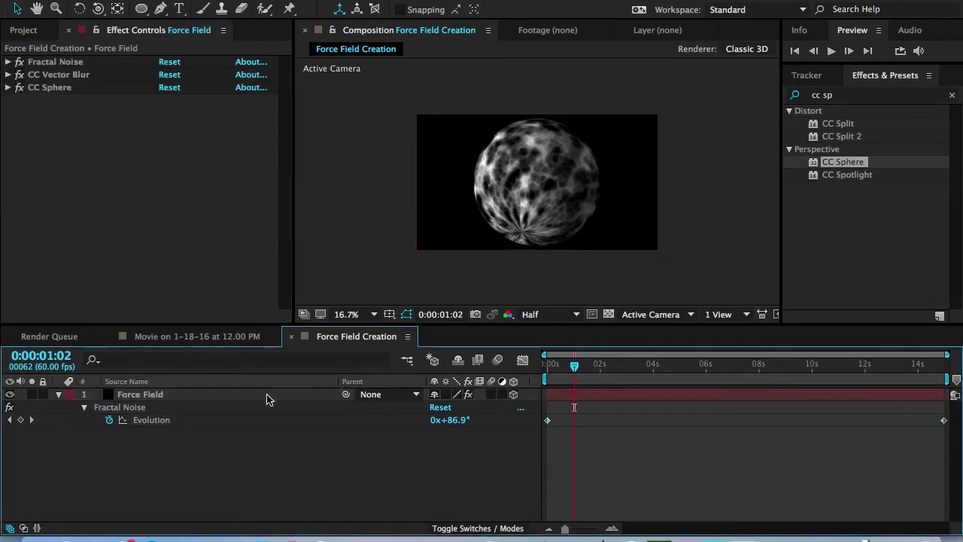
# Step: Pre-compose the Force Field layer as "Precomposed Sphere", moving all attributes into the new composition
pyautogui.click(243, 406)
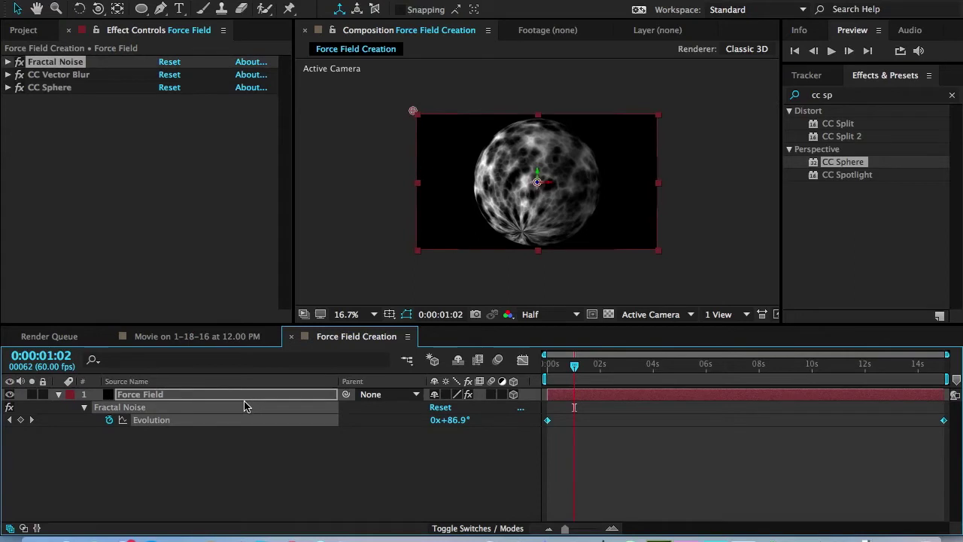
pyautogui.press('super+shift+c')
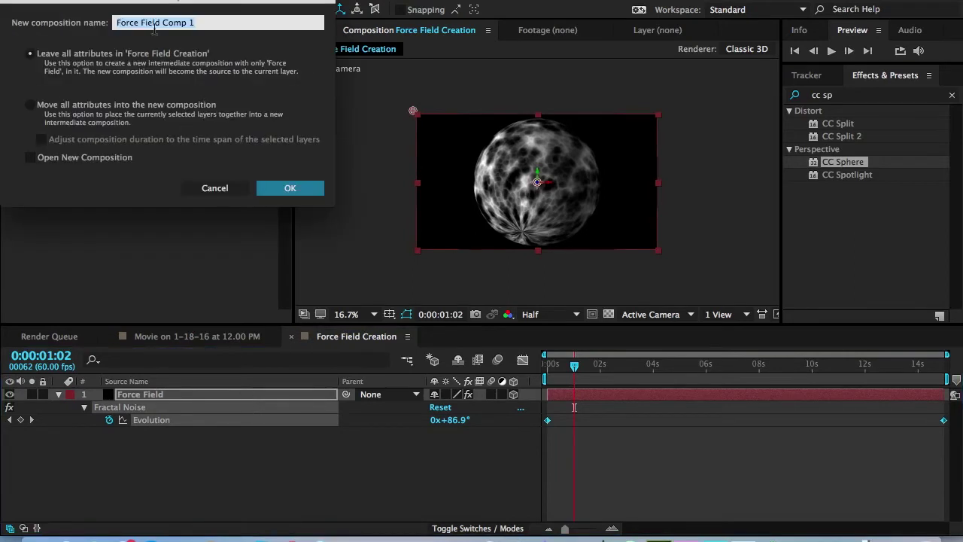
pyautogui.write('Precomposed Sp')
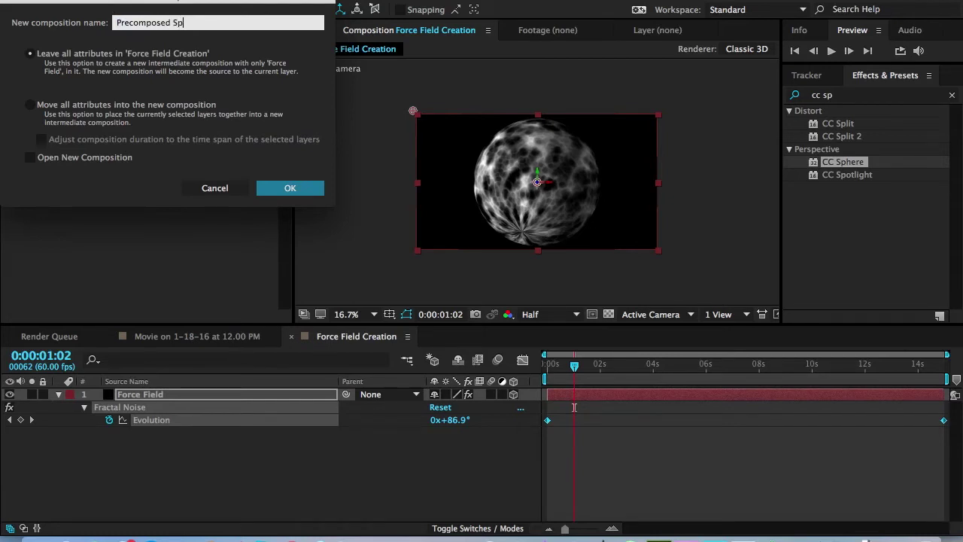
pyautogui.click(30, 105)
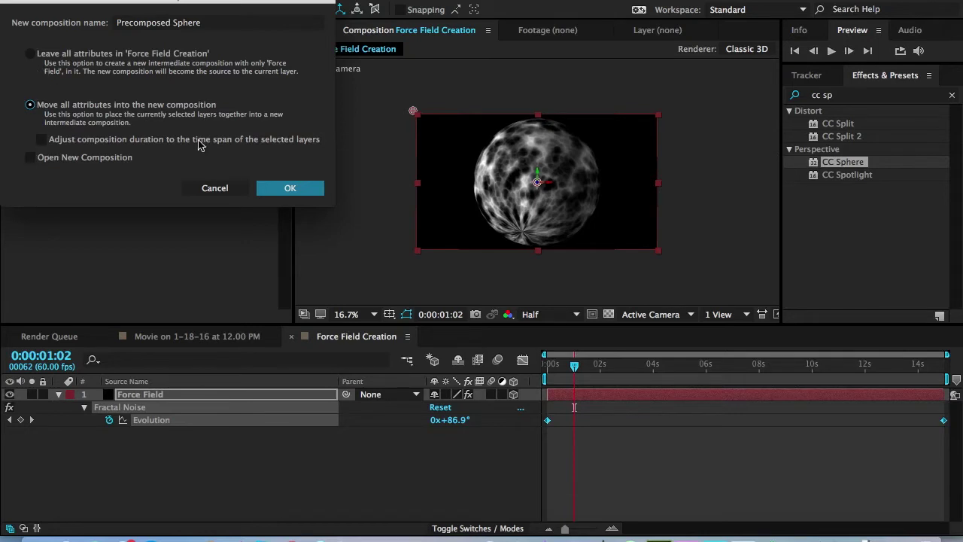
pyautogui.click(284, 189)
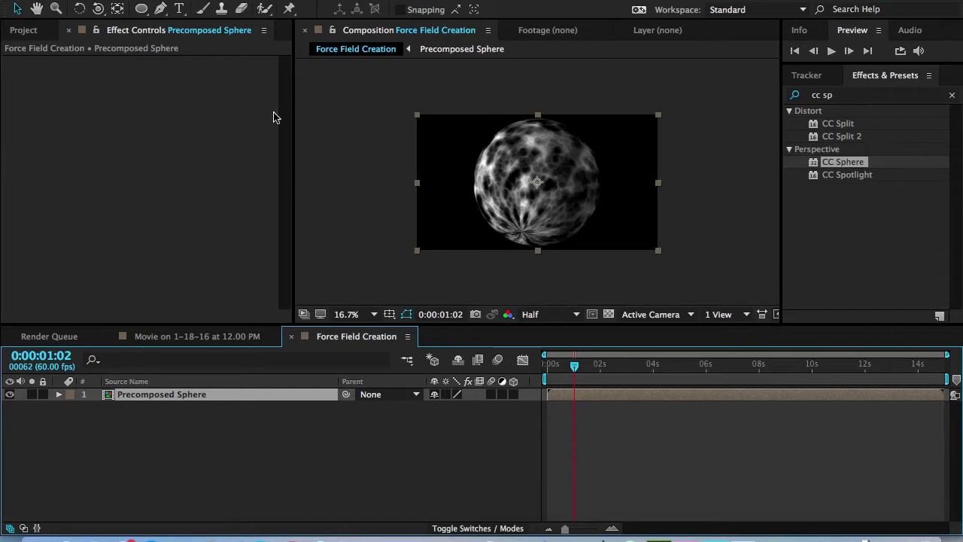
# Step: Add the Force Field Creation composition above the footage in the Movie on 1-18-16 at 12.00 PM composition, starting at 0:00:11:16
pyautogui.click(190, 339)
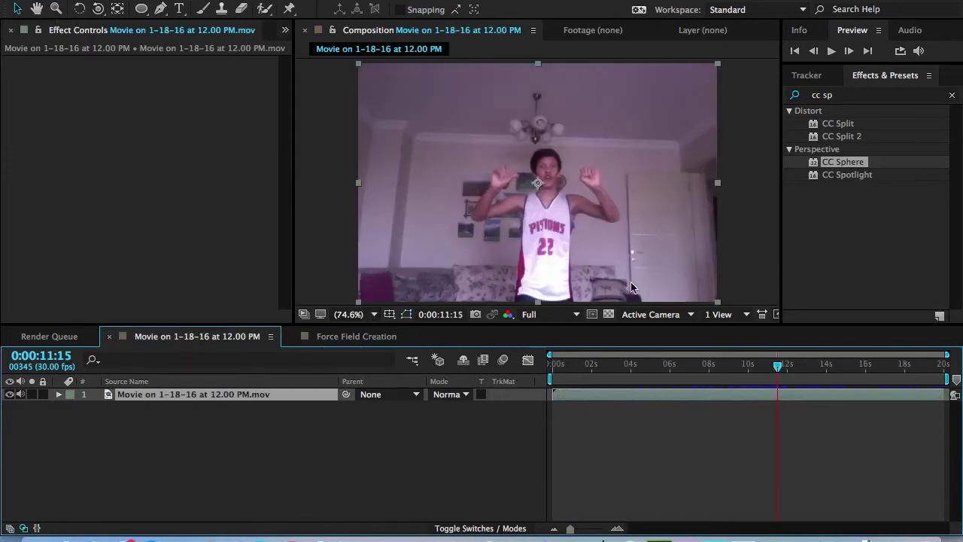
pyautogui.moveTo(779, 366); pyautogui.dragTo(780, 367)
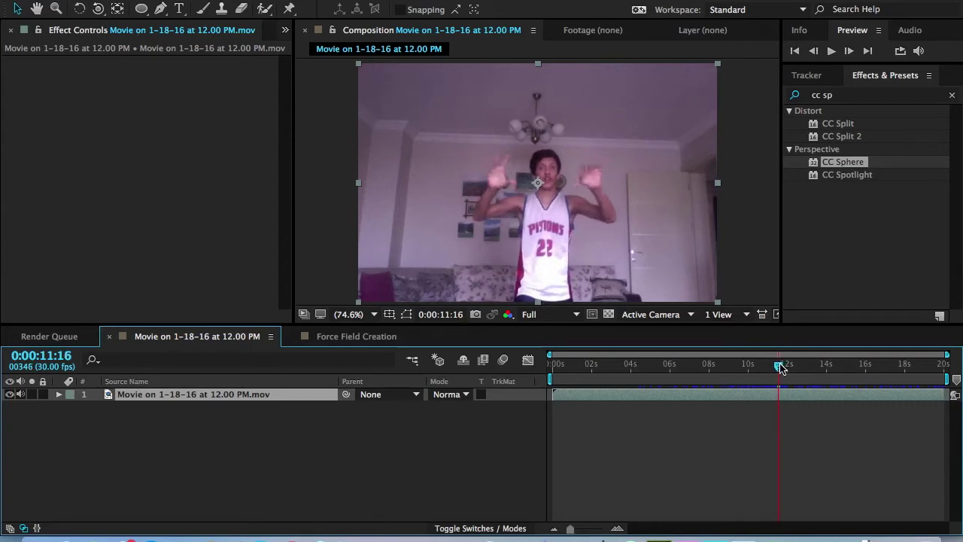
pyautogui.click(285, 30)
pyautogui.click(298, 53)
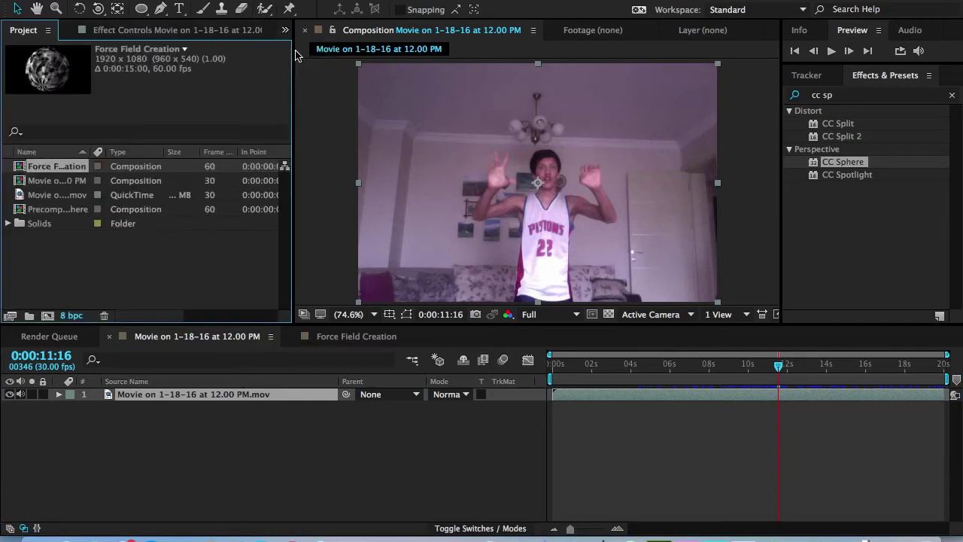
pyautogui.moveTo(73, 170); pyautogui.dragTo(779, 386)
pyautogui.moveTo(27, 160); pyautogui.dragTo(780, 390)
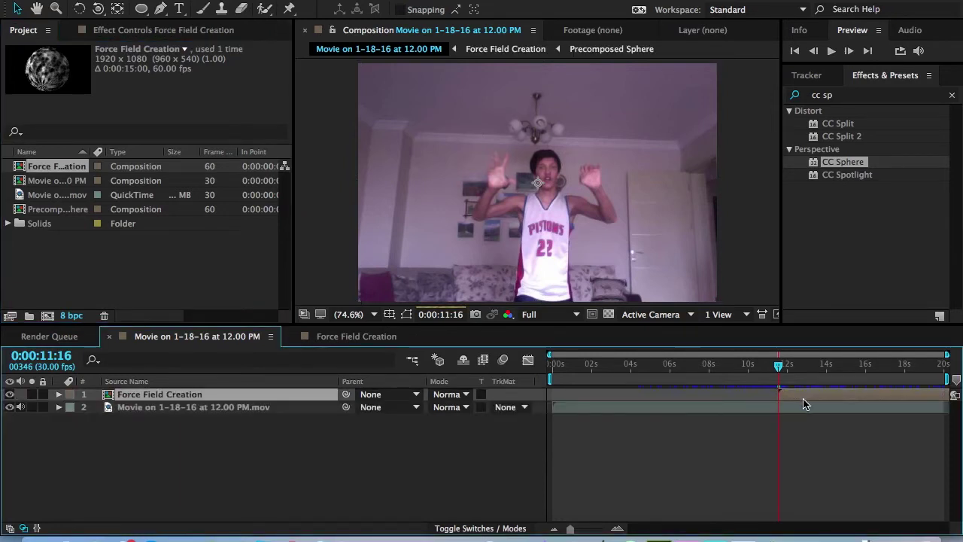
# Step: Set the preview resolution to Half and scale the Force Field Creation layer down to 29%
pyautogui.click(554, 316)
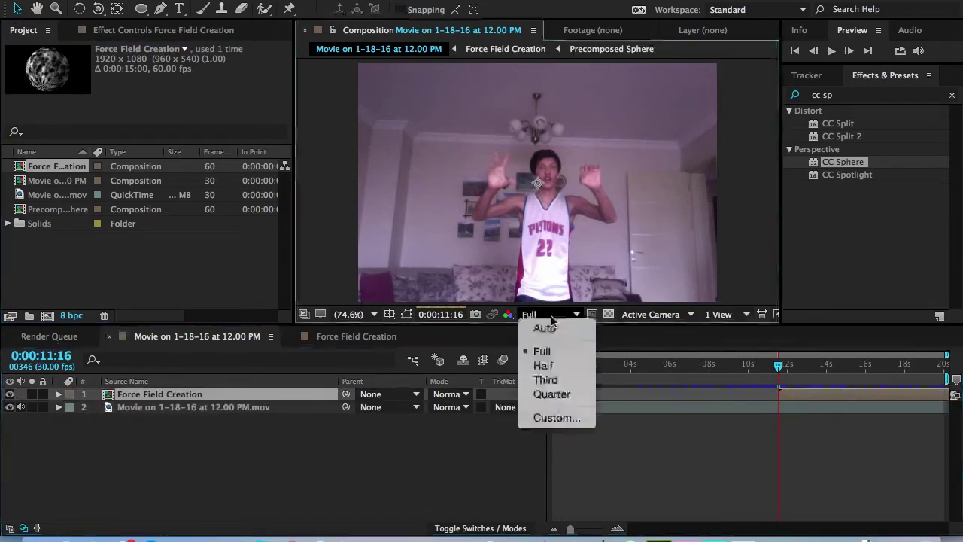
pyautogui.click(543, 366)
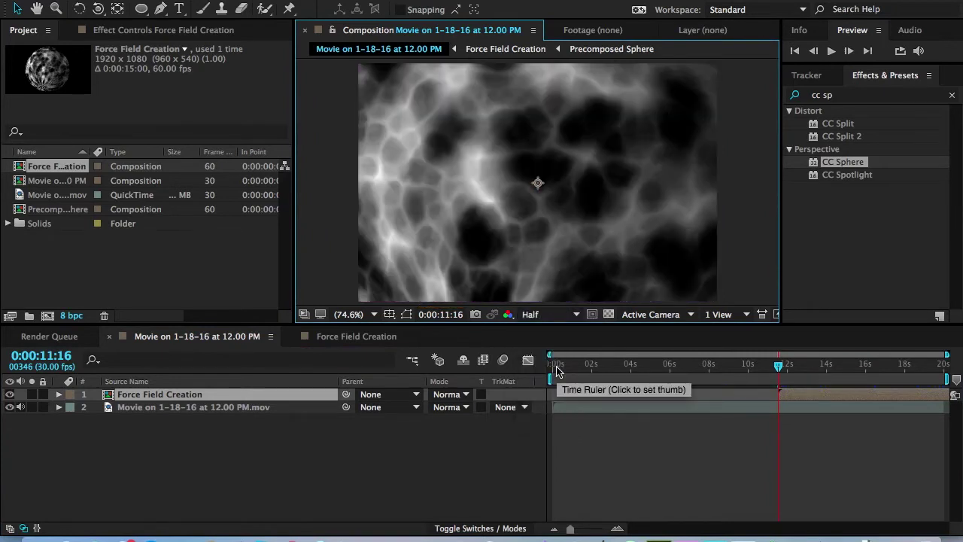
pyautogui.press('s')
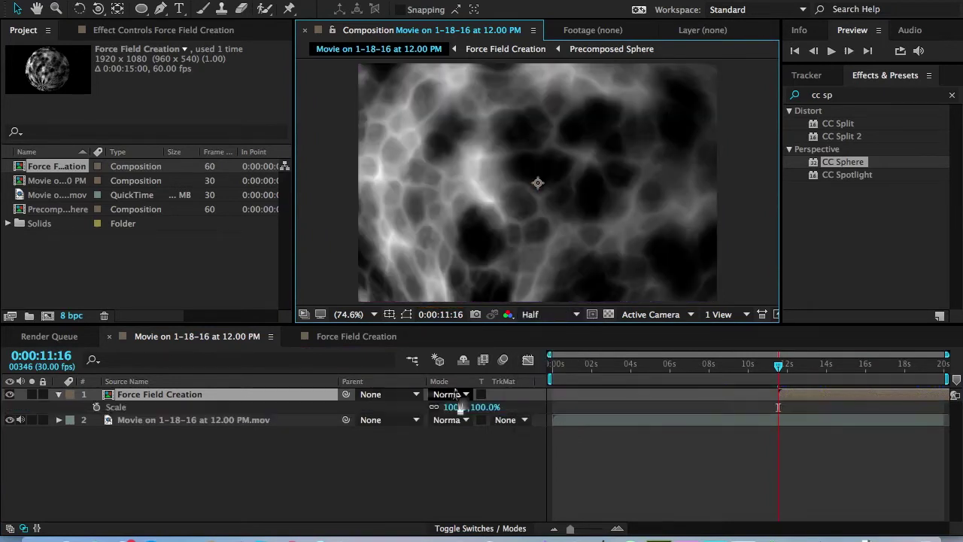
pyautogui.press(',')
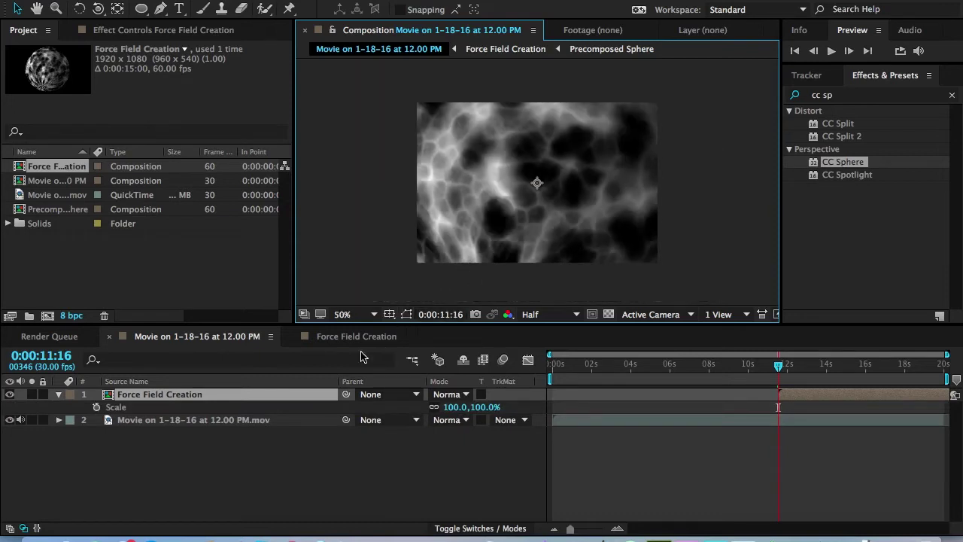
pyautogui.moveTo(456, 407); pyautogui.dragTo(398, 412)
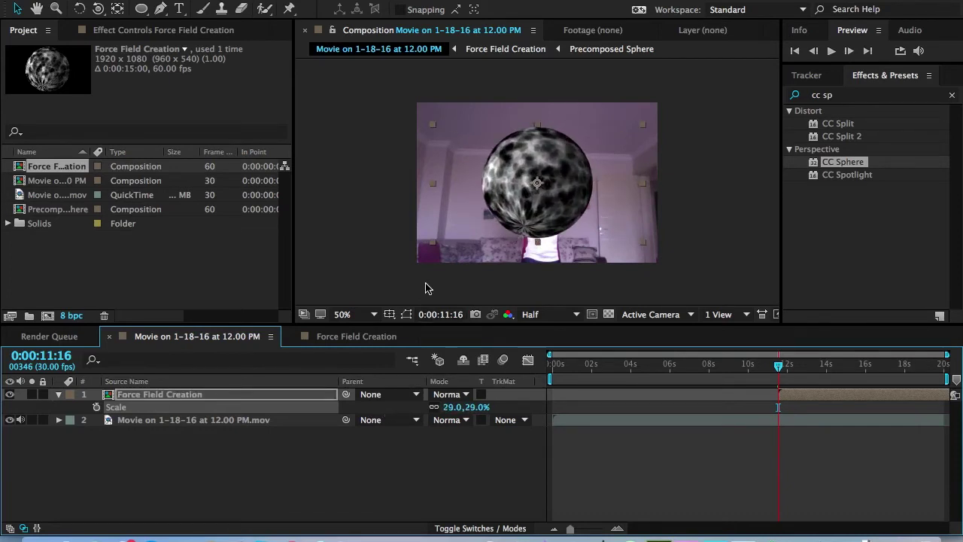
# Step: Try the Multiply, Darken, Add and Screen blending modes on the Force Field Creation layer
pyautogui.click(454, 394)
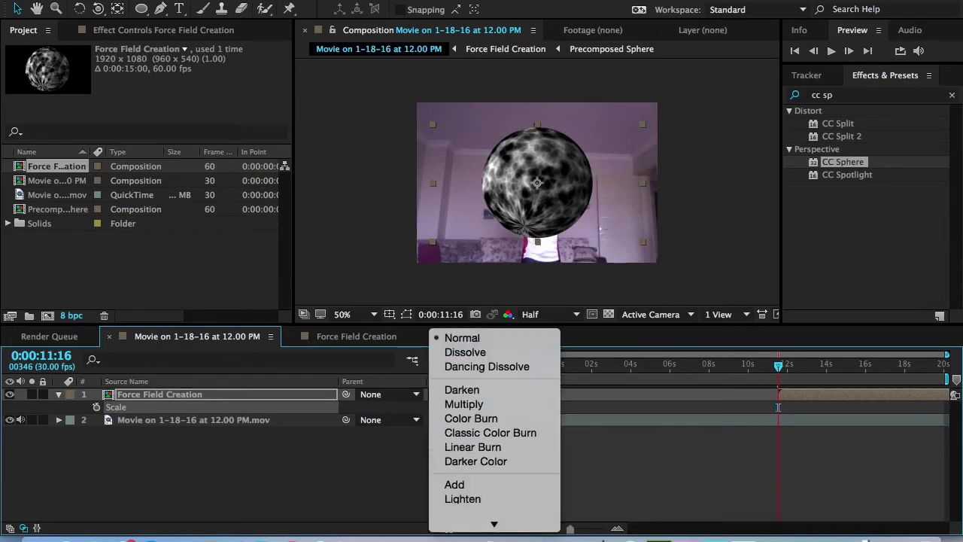
pyautogui.click(516, 372)
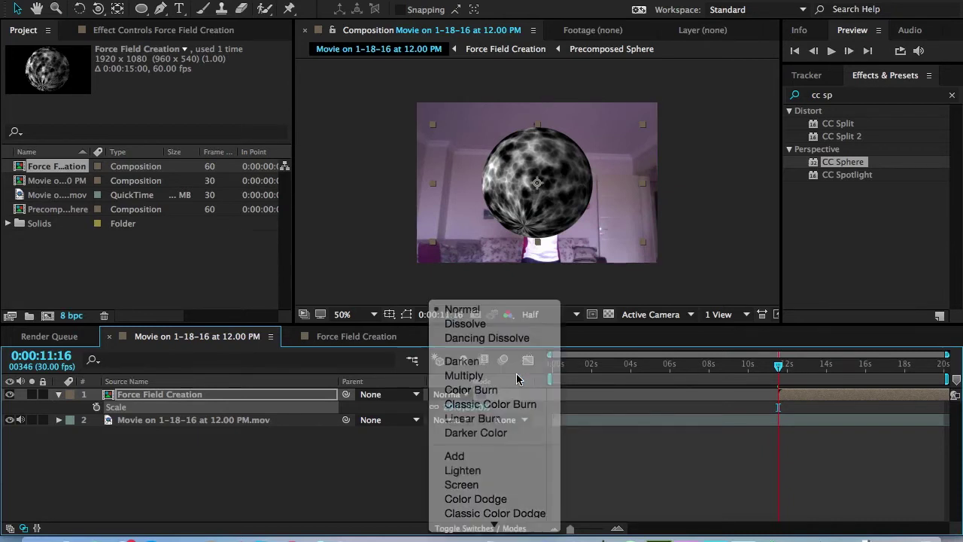
pyautogui.click(461, 404)
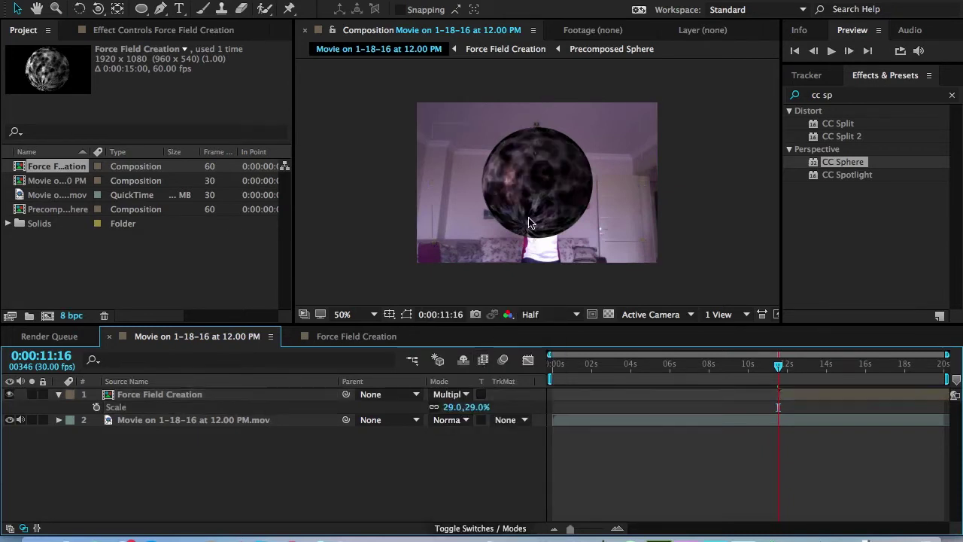
pyautogui.press('/')
pyautogui.press(',')
pyautogui.click(452, 394)
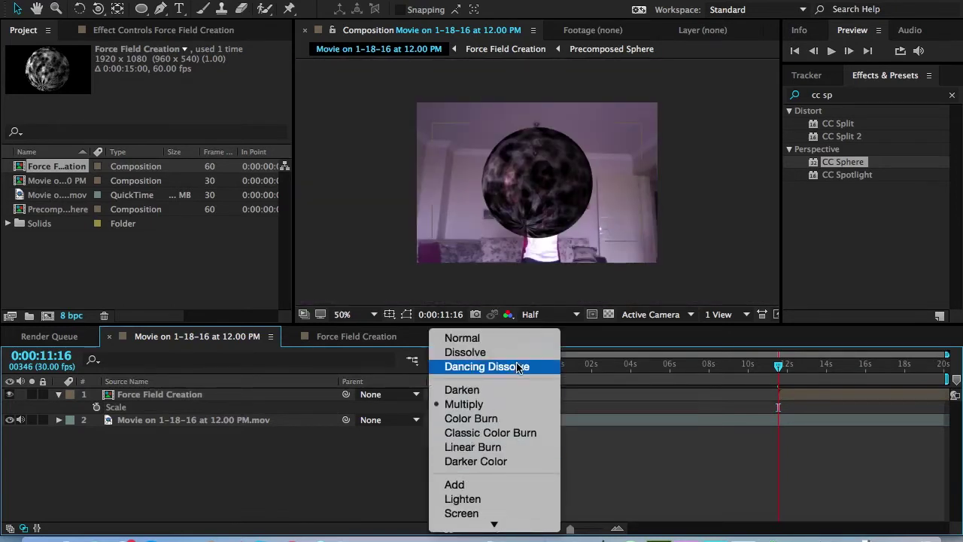
pyautogui.click(519, 389)
pyautogui.click(453, 394)
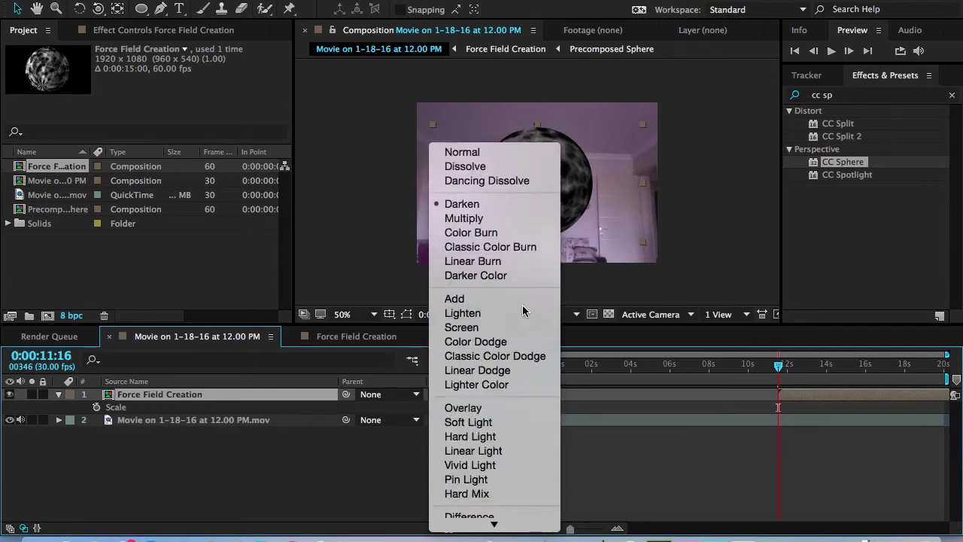
pyautogui.click(524, 308)
pyautogui.click(456, 395)
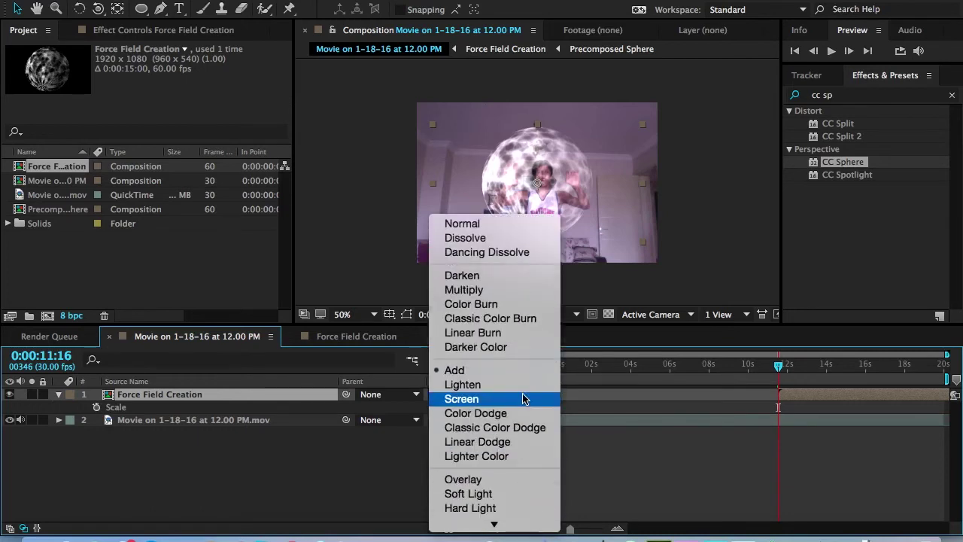
pyautogui.click(522, 401)
# Step: Set the Force Field Creation layer's blending mode to Add and shift the sphere slightly so it surrounds the man's upper body
pyautogui.click(454, 395)
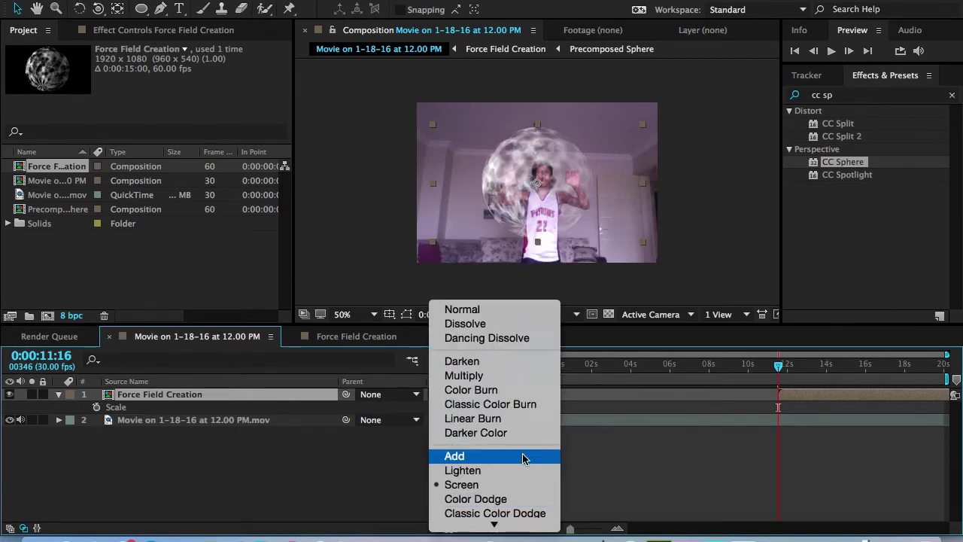
pyautogui.click(525, 459)
pyautogui.press('/')
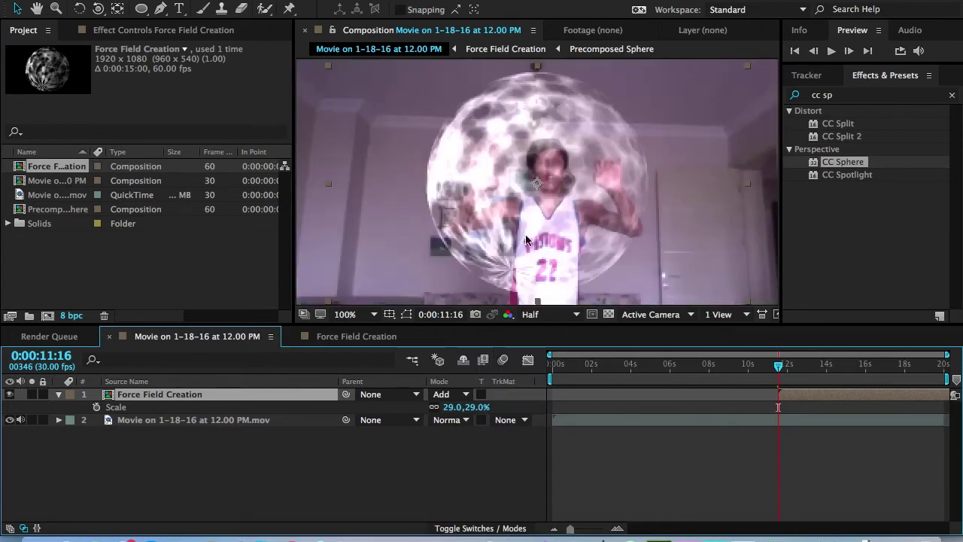
pyautogui.moveTo(561, 195); pyautogui.dragTo(577, 190)
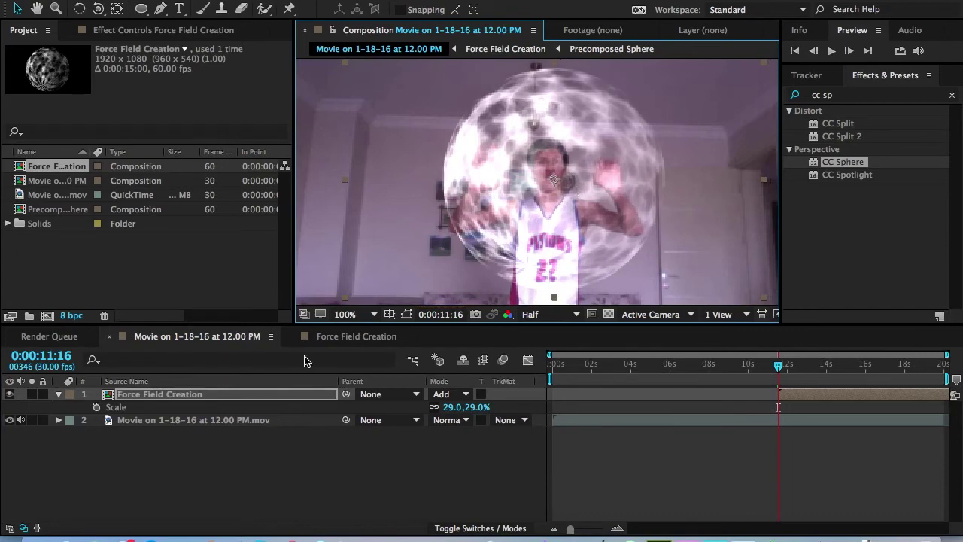
# Step: Try lowering the Force Field Creation layer's opacity to 50% and then 45%
pyautogui.press('t')
pyautogui.click(462, 359)
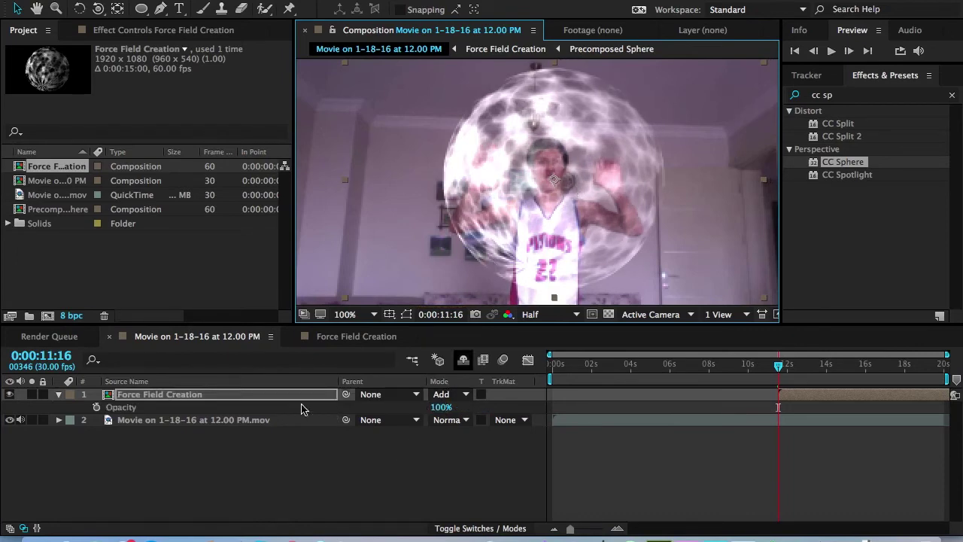
pyautogui.click(441, 408)
pyautogui.write('50')
pyautogui.press('Return')
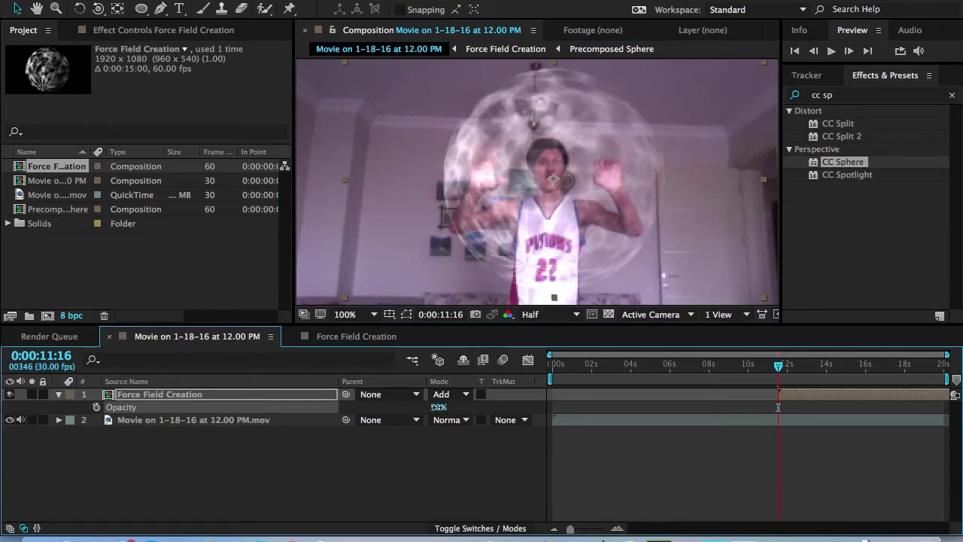
pyautogui.click(438, 407)
pyautogui.write('45')
pyautogui.press('Return')
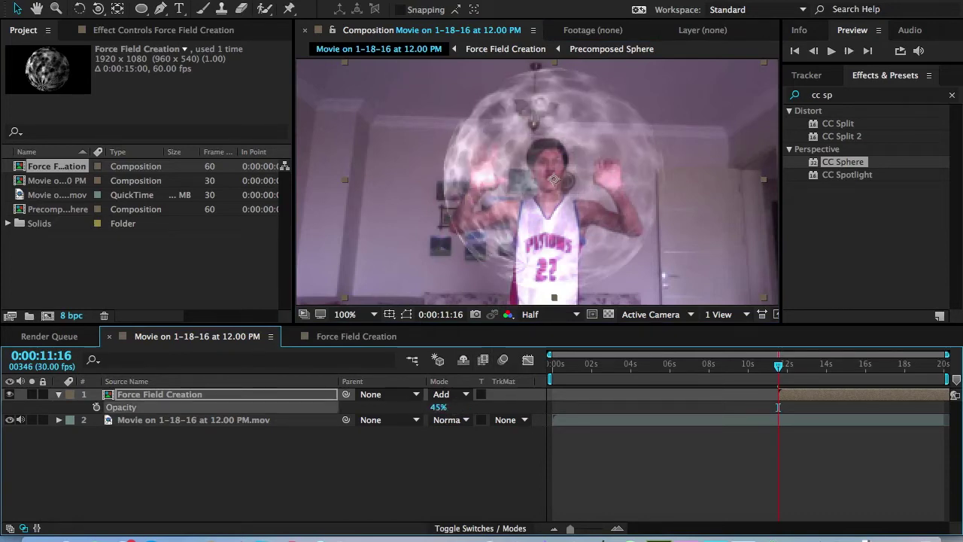
# Step: Inspect the sphere at 0:00:11:29 and set the Force Field Creation layer's opacity to 100%
pyautogui.click(787, 366)
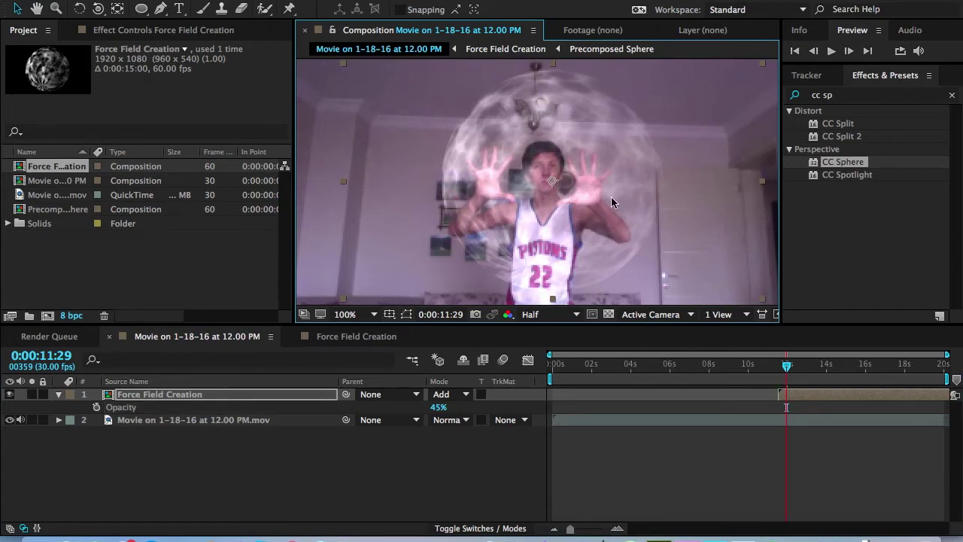
pyautogui.press('.')
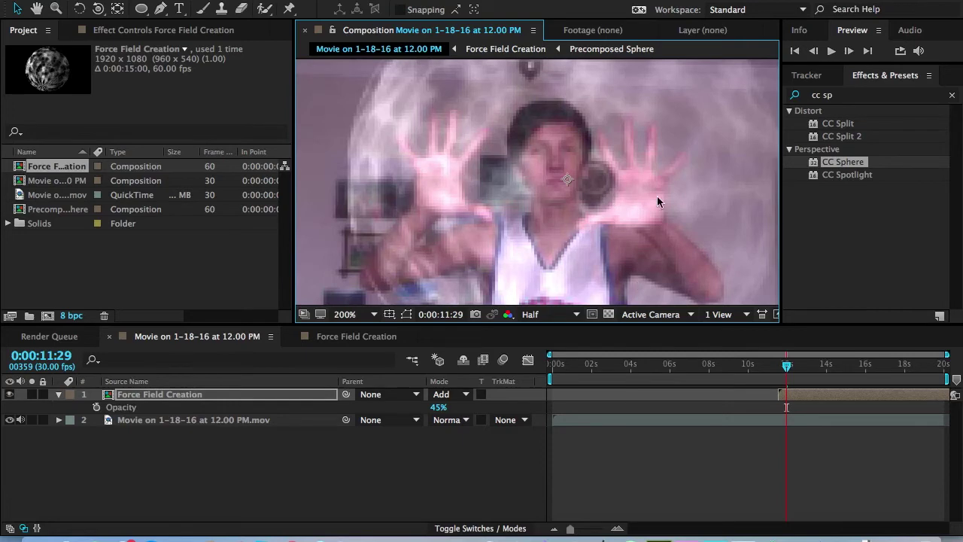
pyautogui.press(',')
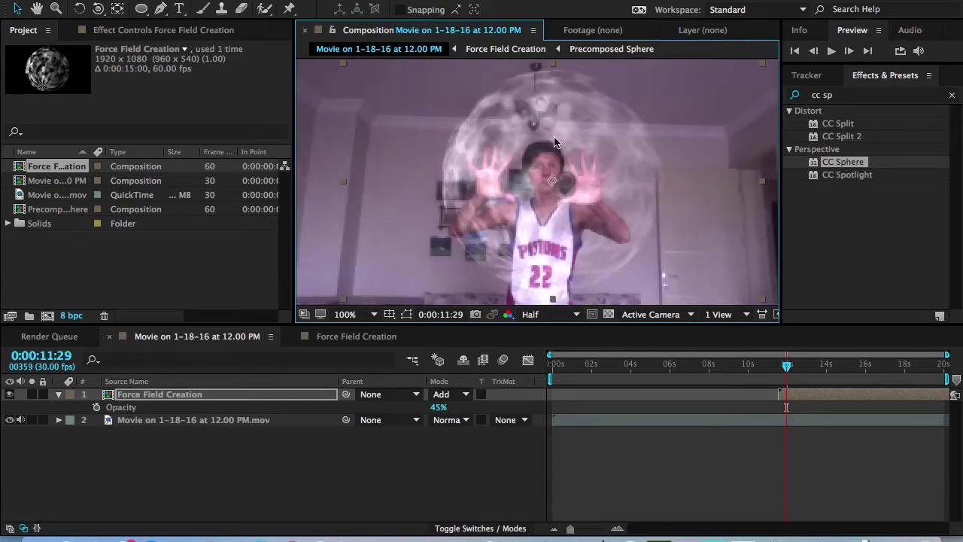
pyautogui.press('.')
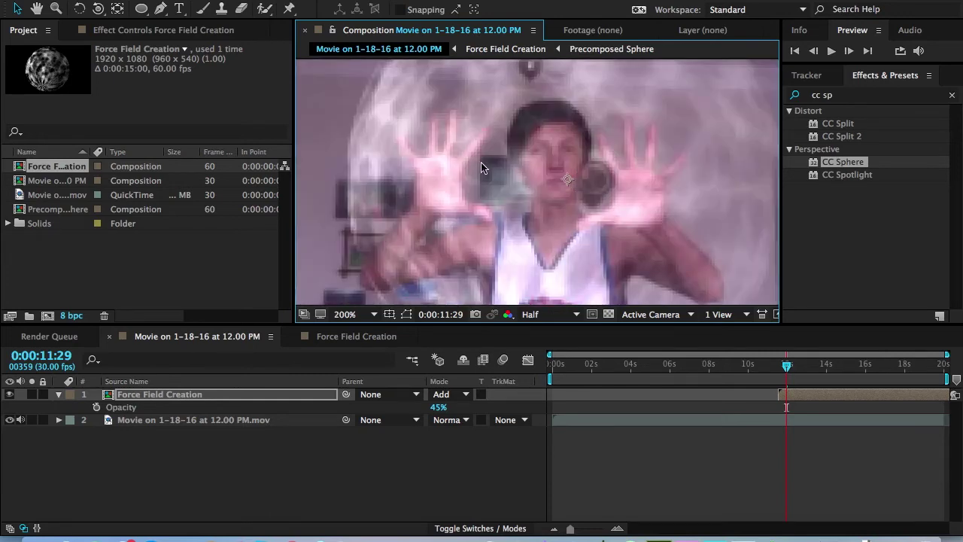
pyautogui.press(',')
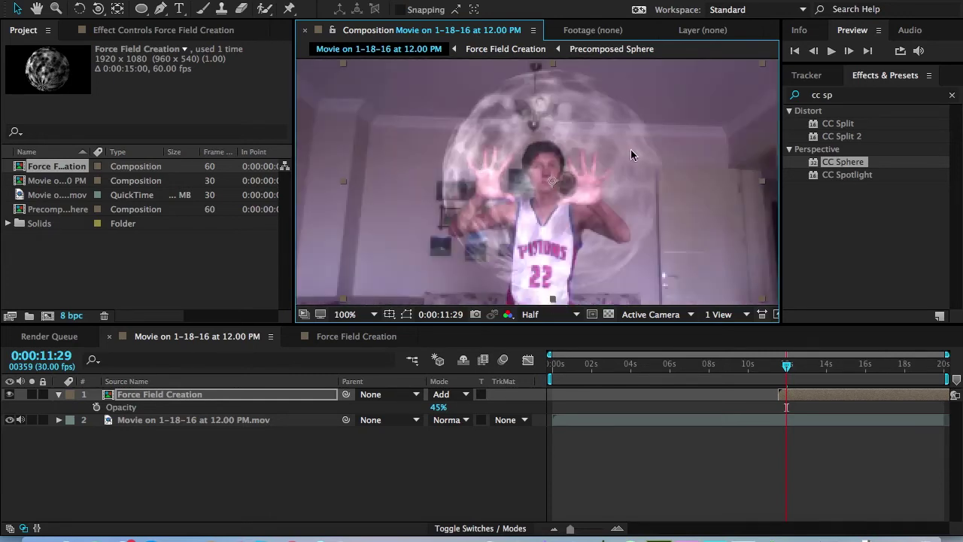
pyautogui.click(438, 407)
pyautogui.write('100')
pyautogui.press('Return')
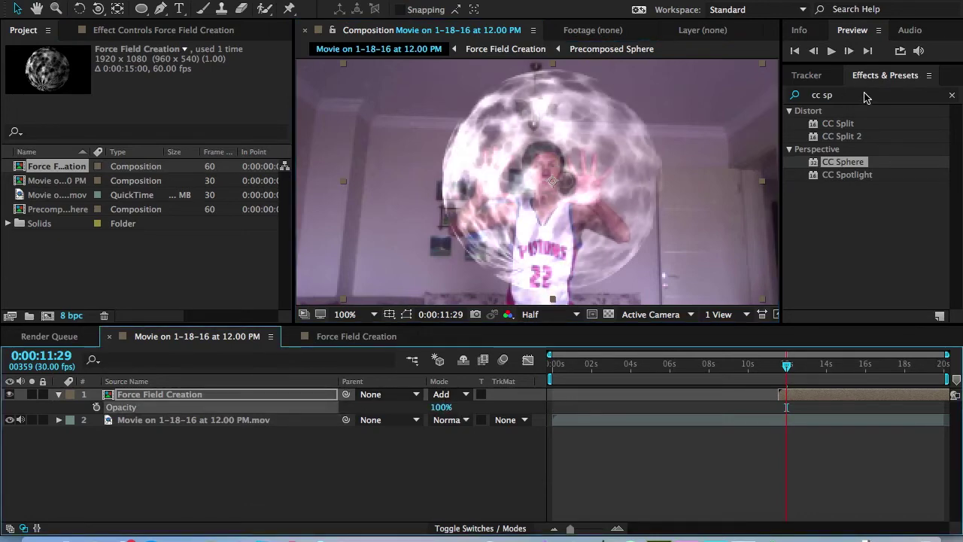
# Step: Apply the Curves effect to the Force Field Creation layer and bend the middle of the RGB curve downward to darken the sphere
pyautogui.click(792, 97)
pyautogui.write('cur')
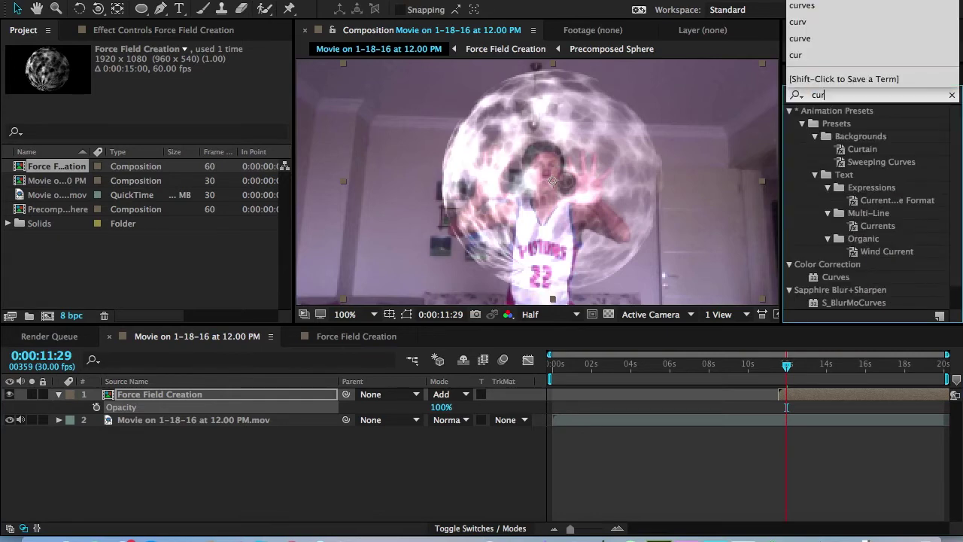
pyautogui.write('ves')
pyautogui.click(835, 174)
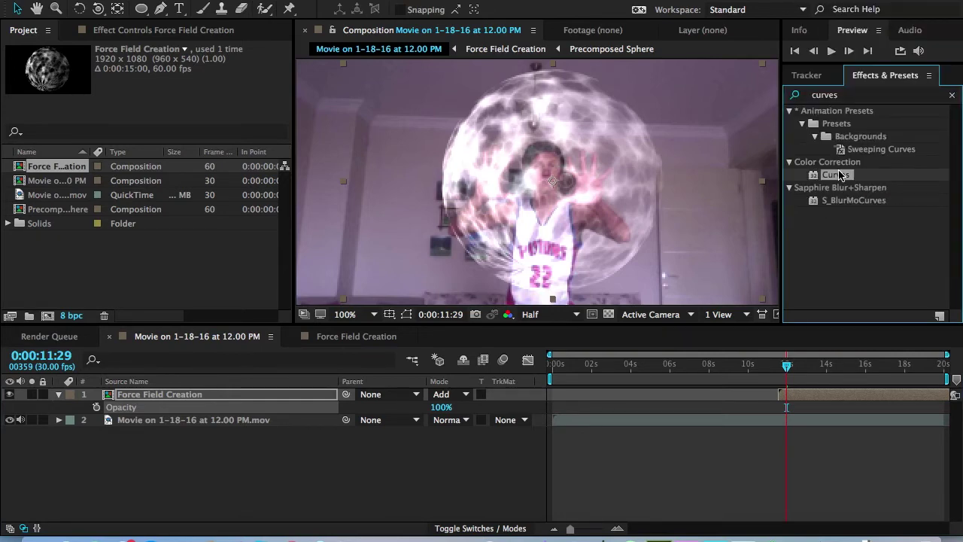
pyautogui.moveTo(677, 182); pyautogui.dragTo(677, 181)
pyautogui.moveTo(124, 218); pyautogui.dragTo(152, 234)
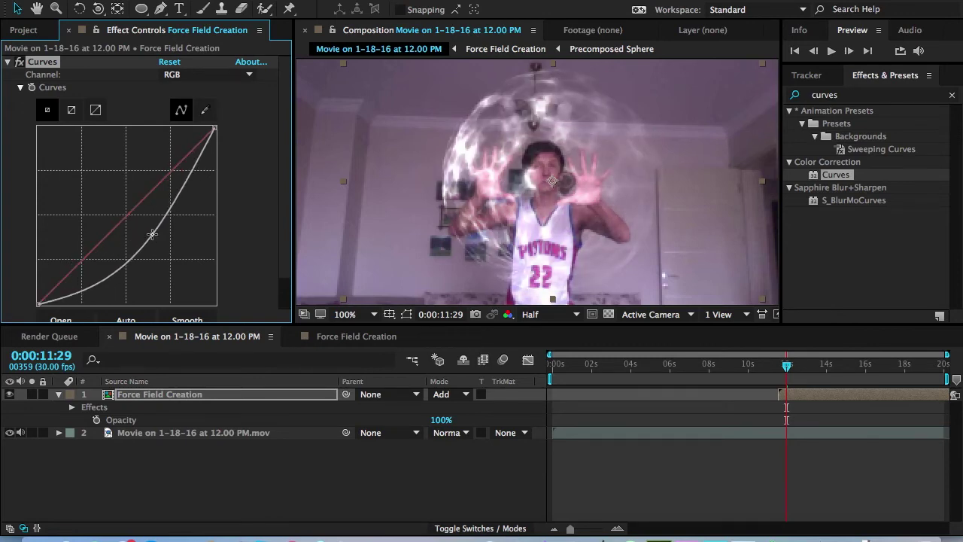
pyautogui.click(7, 61)
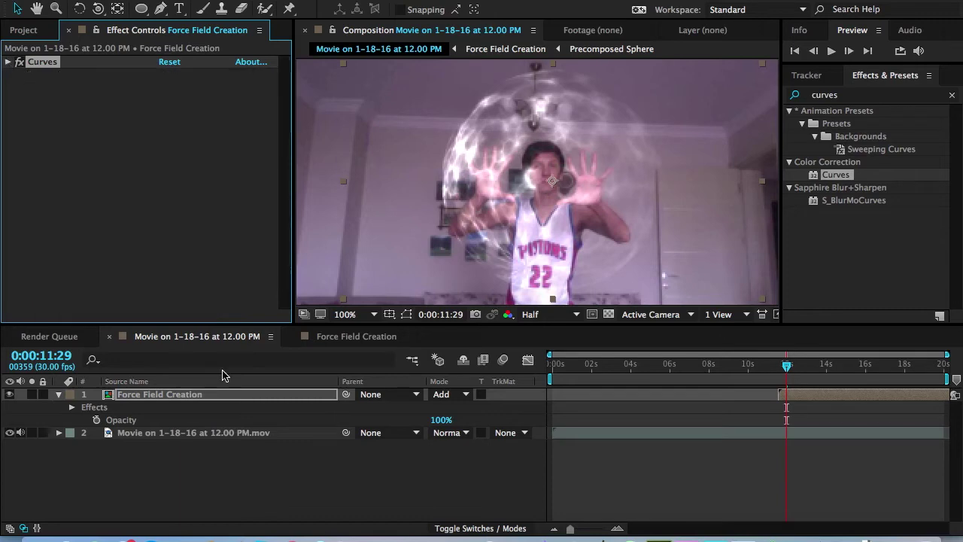
# Step: Apply CC Vector Blur to the Force Field Creation layer after Curves, with an Amount of 63
pyautogui.click(252, 401)
pyautogui.click(880, 95)
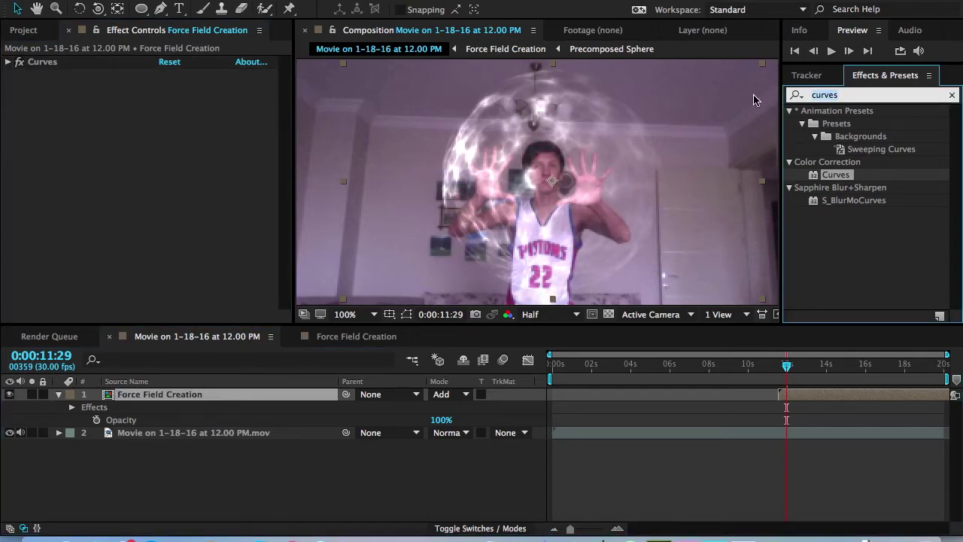
pyautogui.write('cc vec')
pyautogui.moveTo(828, 124); pyautogui.dragTo(175, 215)
pyautogui.moveTo(167, 100); pyautogui.dragTo(196, 103)
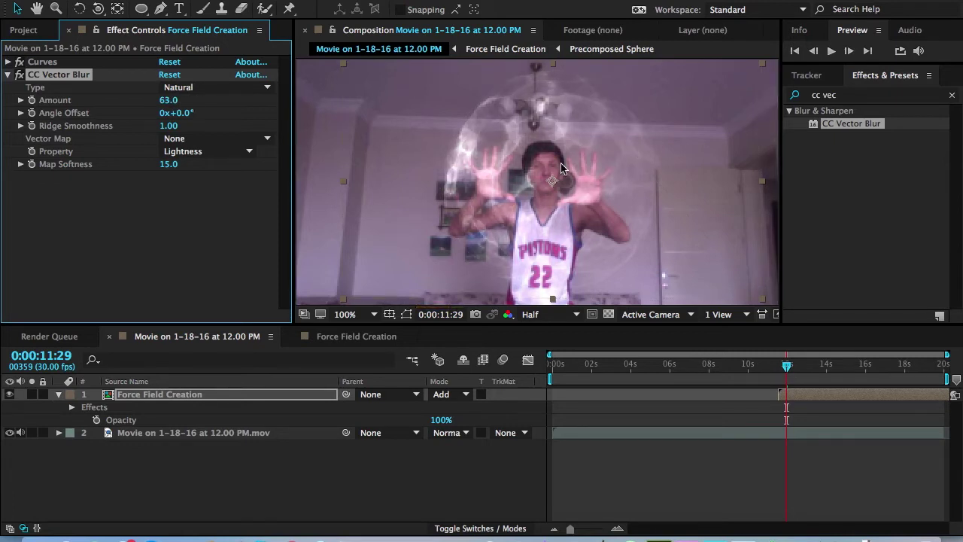
# Step: Set the CC Vector Blur's Ridge Smoothness to 5 and its Angle Offset to 15°
pyautogui.click(168, 126)
pyautogui.press('Return')
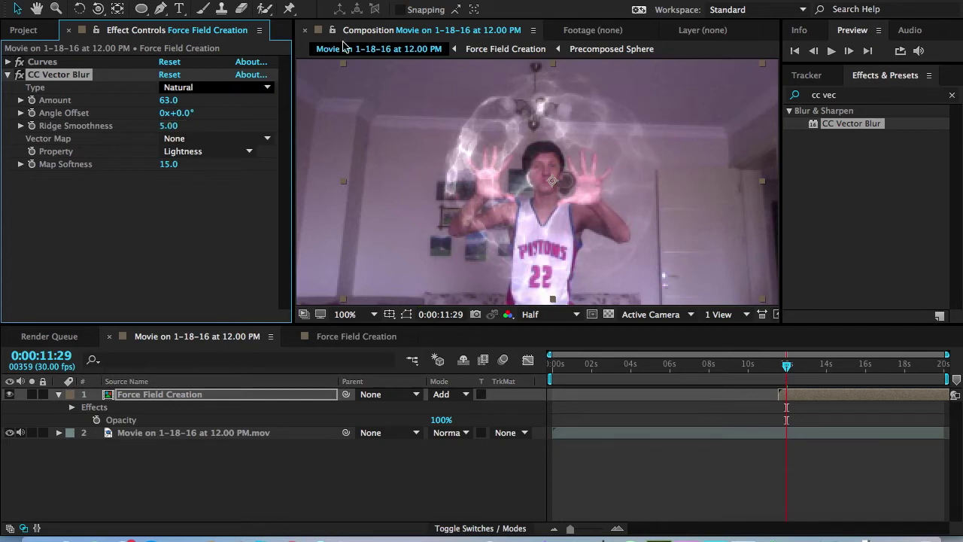
pyautogui.click(185, 114)
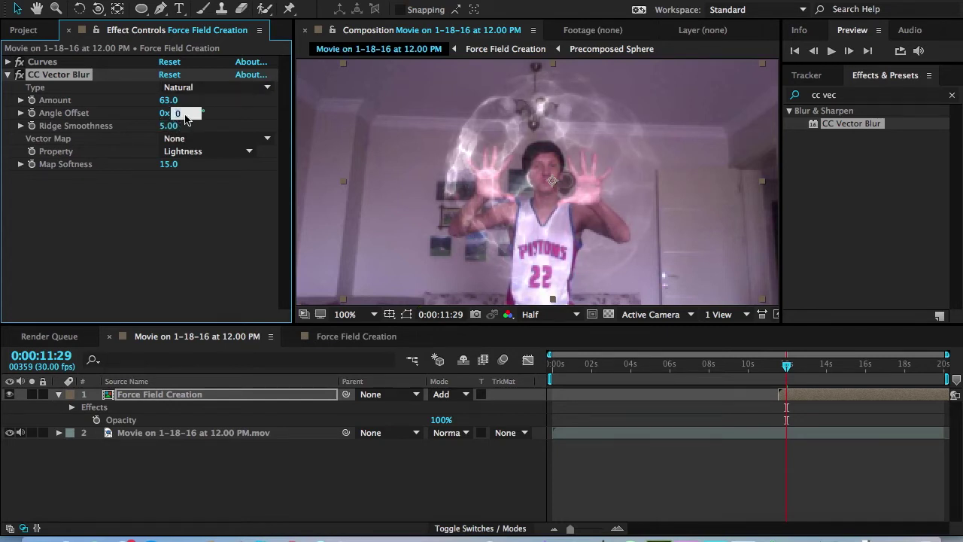
pyautogui.press('Return')
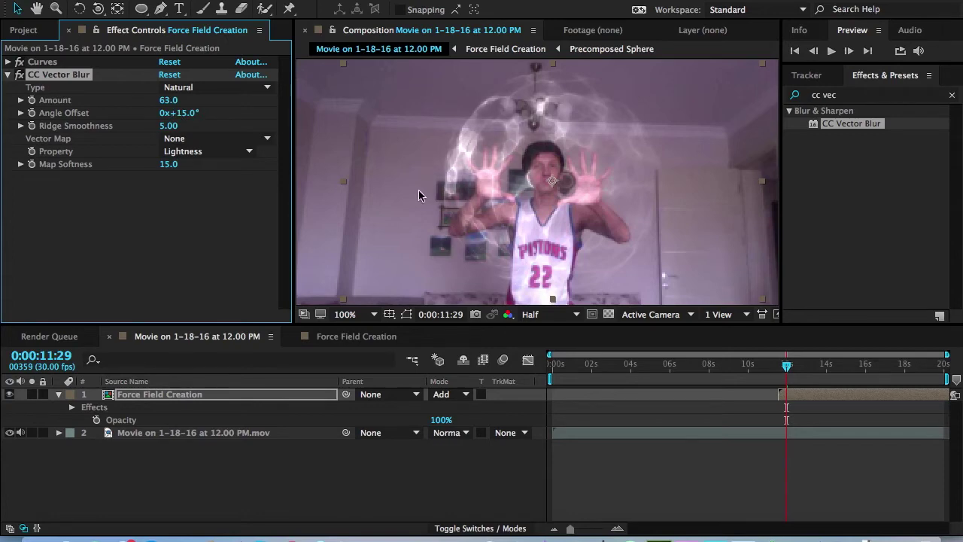
# Step: Collapse the Force Field Creation layer's properties and duplicate the layer within the movie composition
pyautogui.click(57, 395)
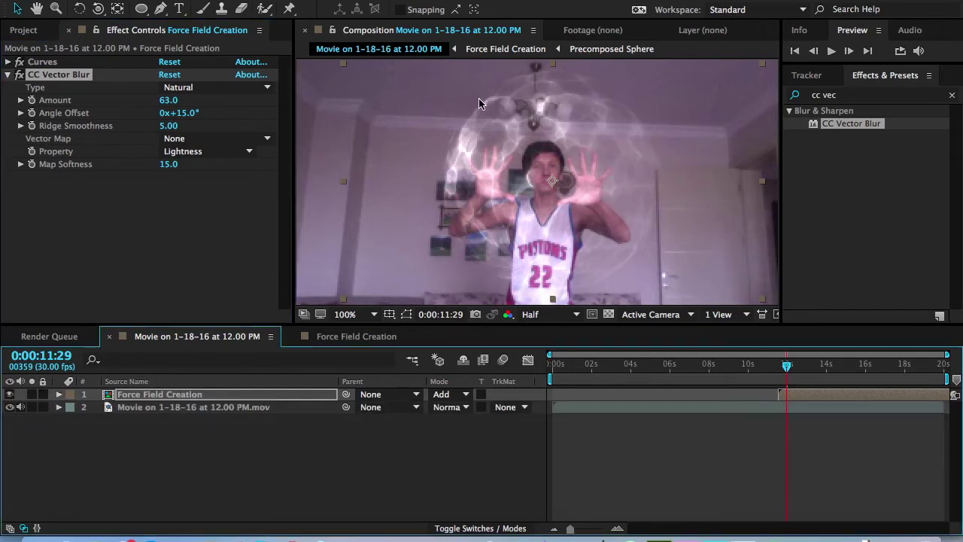
pyautogui.press(',')
pyautogui.press(',')
pyautogui.press('.')
pyautogui.press('.')
pyautogui.click(207, 396)
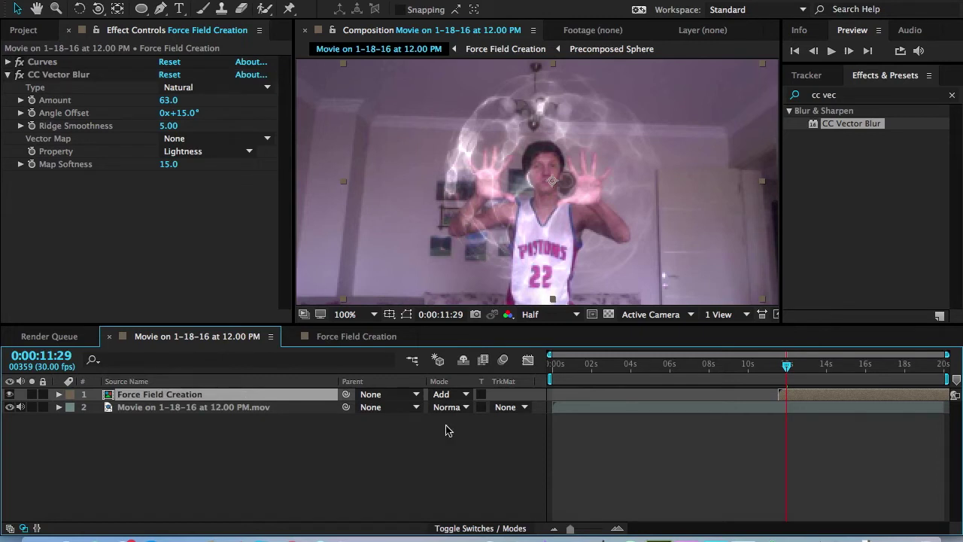
pyautogui.press('super+d')
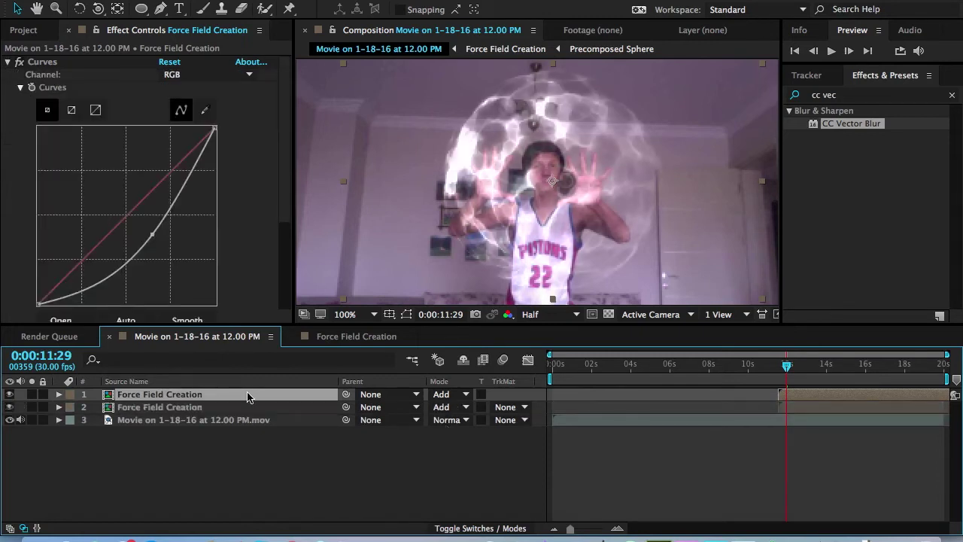
# Step: Hide the lower Force Field Creation layer and solo the top copy
pyautogui.click(9, 407)
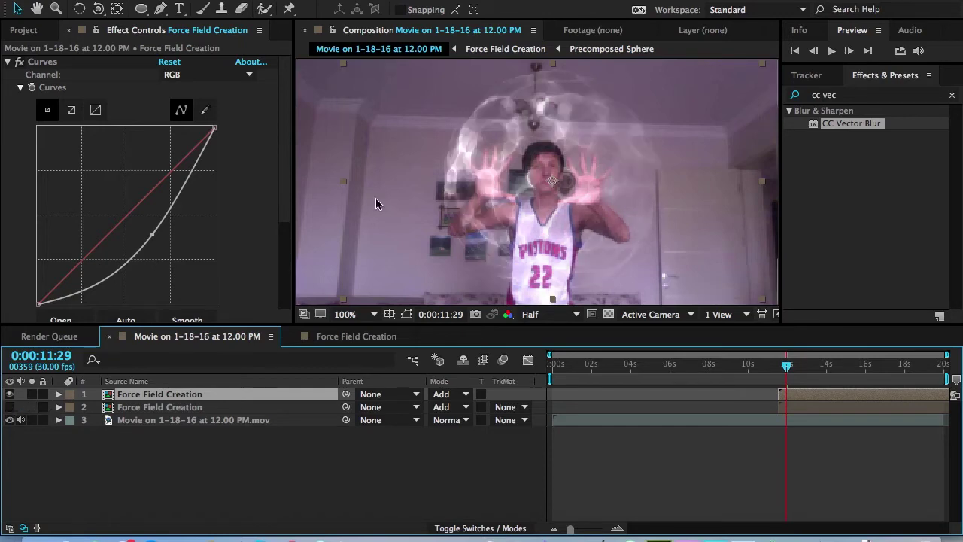
pyautogui.press('g')
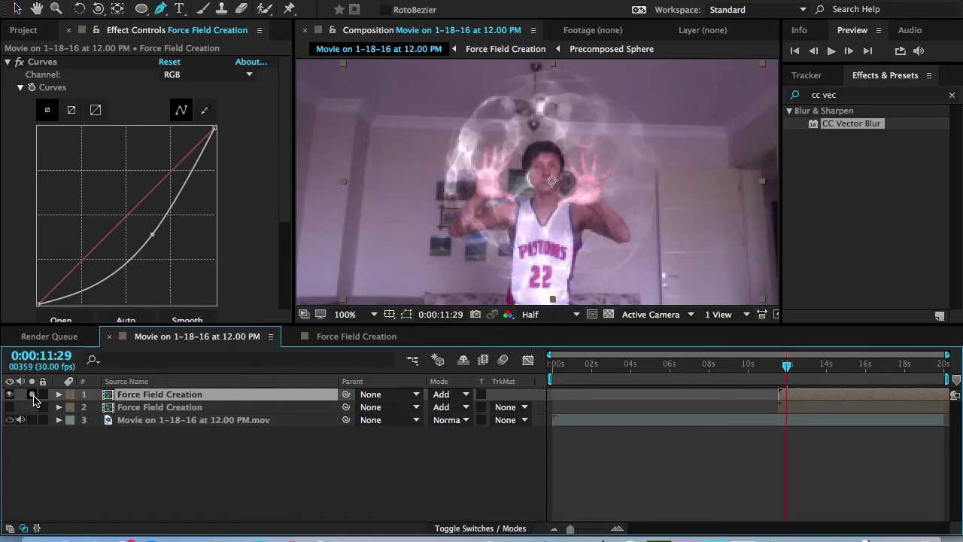
pyautogui.click(32, 396)
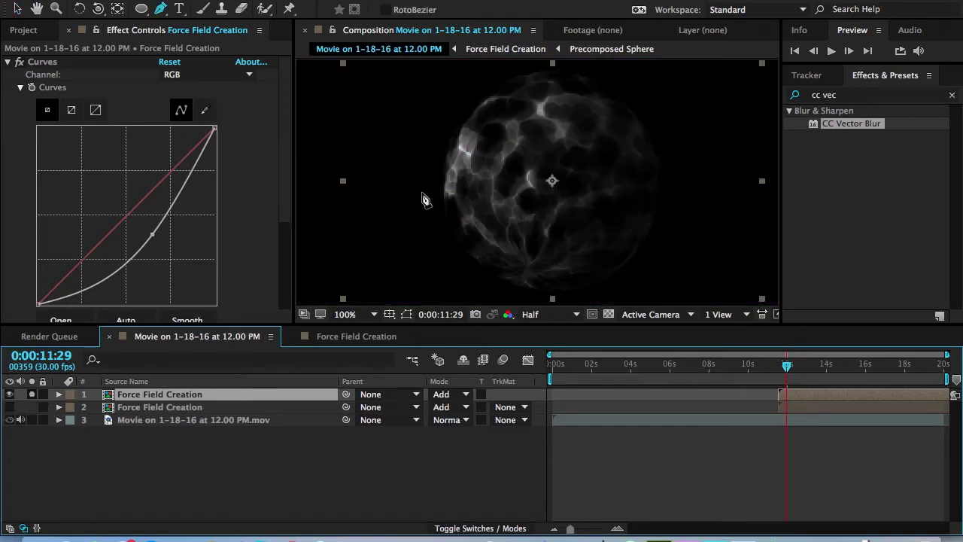
pyautogui.click(463, 134)
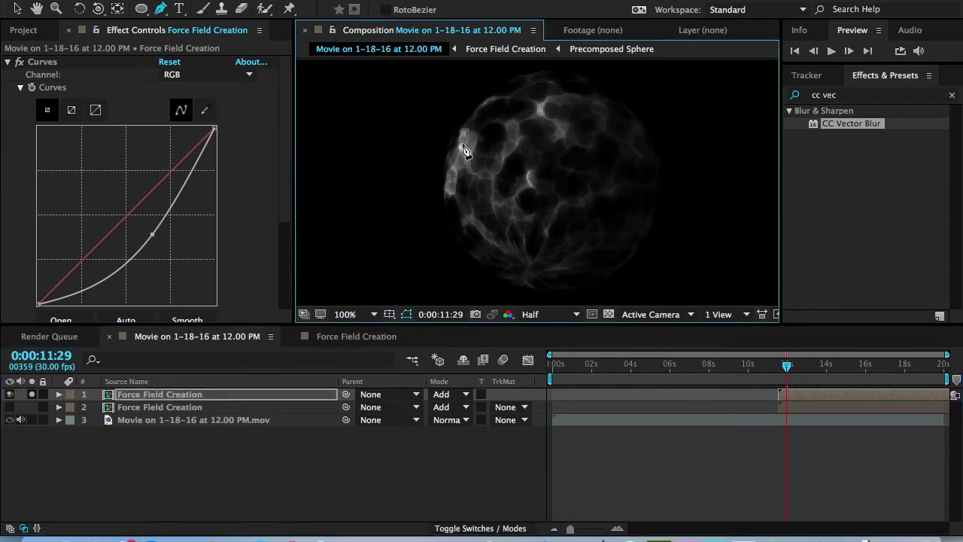
pyautogui.hotkey('ctrl', 'z')
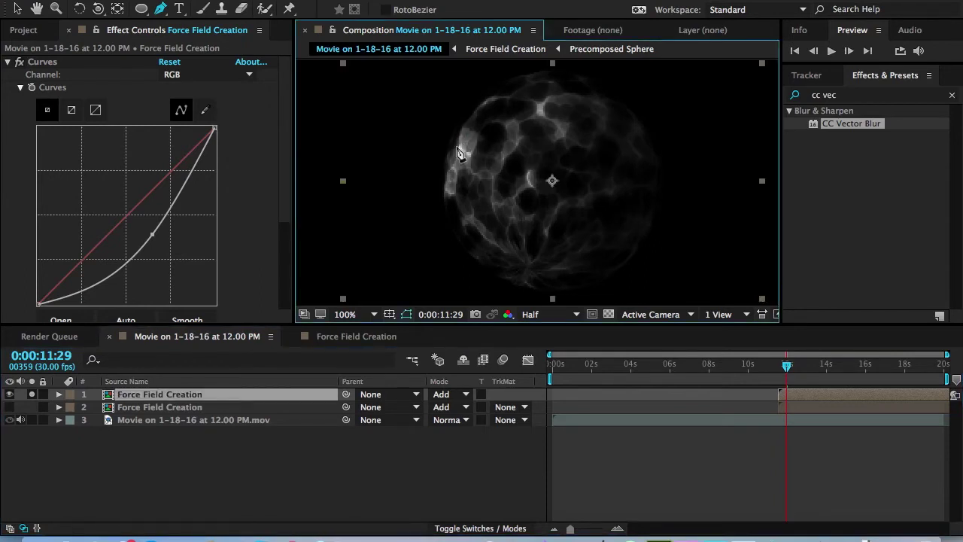
pyautogui.click(141, 8)
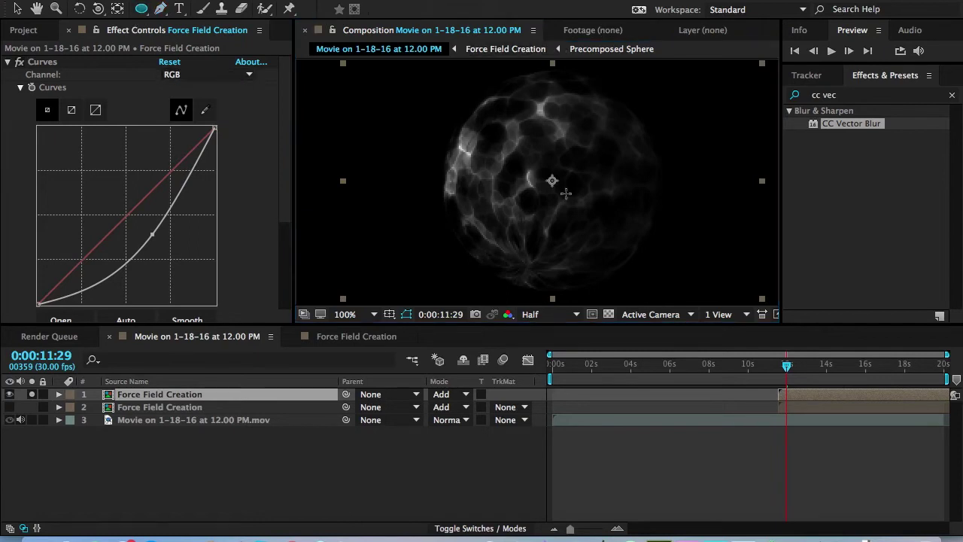
pyautogui.moveTo(552, 181); pyautogui.dragTo(510, 206)
pyautogui.hotkey('ctrl', 'z')
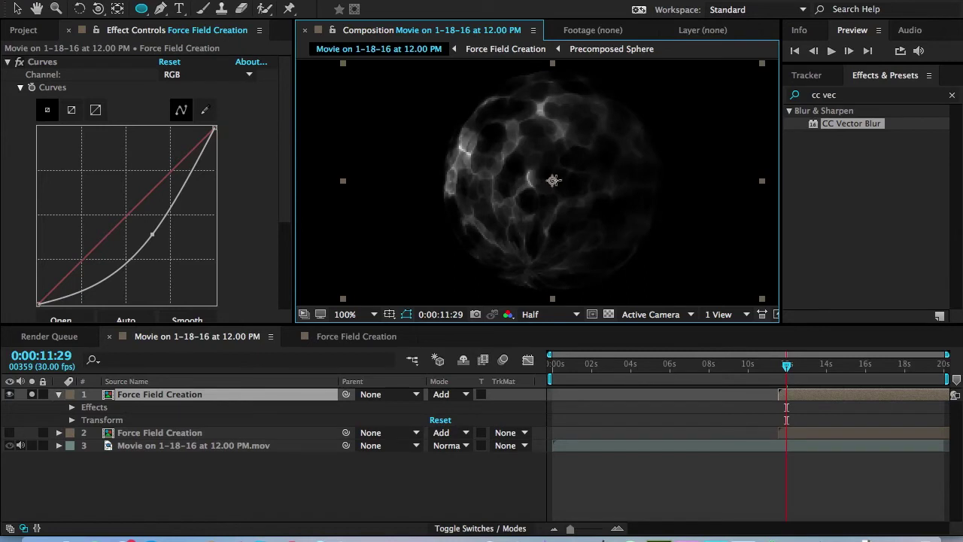
pyautogui.moveTo(552, 181)
pyautogui.mouseDown()
pyautogui.moveTo(531, 208)
pyautogui.moveTo(448, 258)
pyautogui.moveTo(420, 295)
pyautogui.moveTo(402, 301)
pyautogui.moveTo(458, 278)
pyautogui.mouseUp()
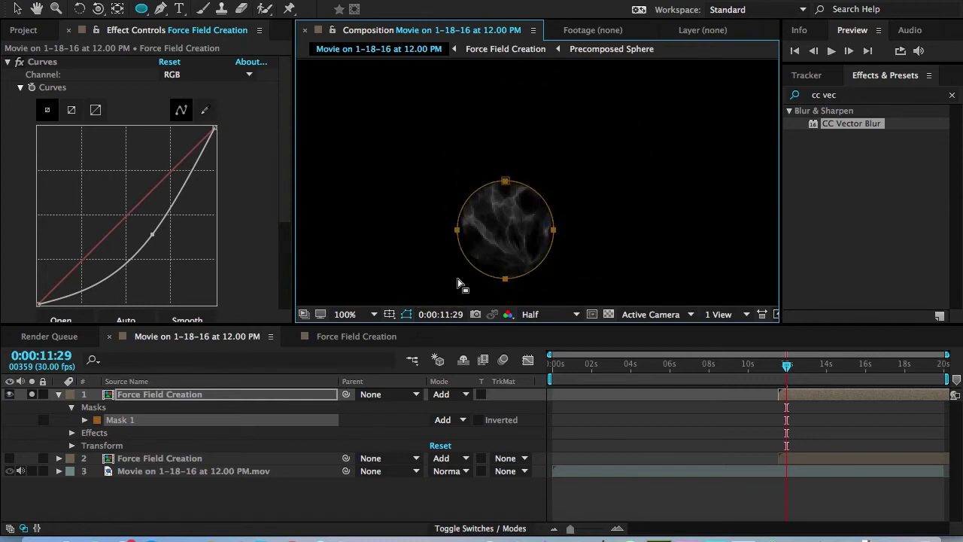
pyautogui.hotkey('ctrl', 'z')
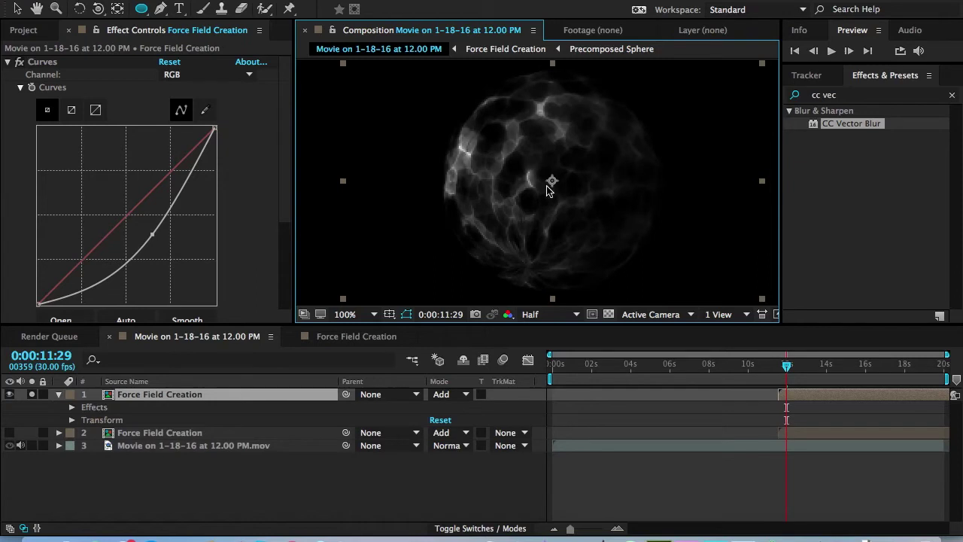
# Step: Draw a circular mask over the middle of the sphere on the top Force Field Creation layer
pyautogui.moveTo(552, 181); pyautogui.dragTo(388, 299)
pyautogui.moveTo(391, 298); pyautogui.dragTo(456, 278)
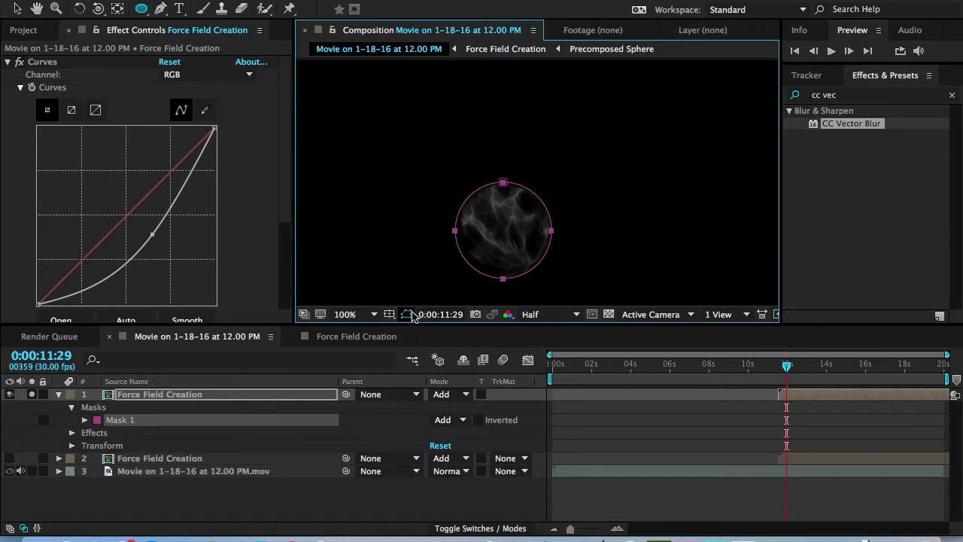
pyautogui.press('v')
pyautogui.moveTo(519, 263); pyautogui.dragTo(532, 229)
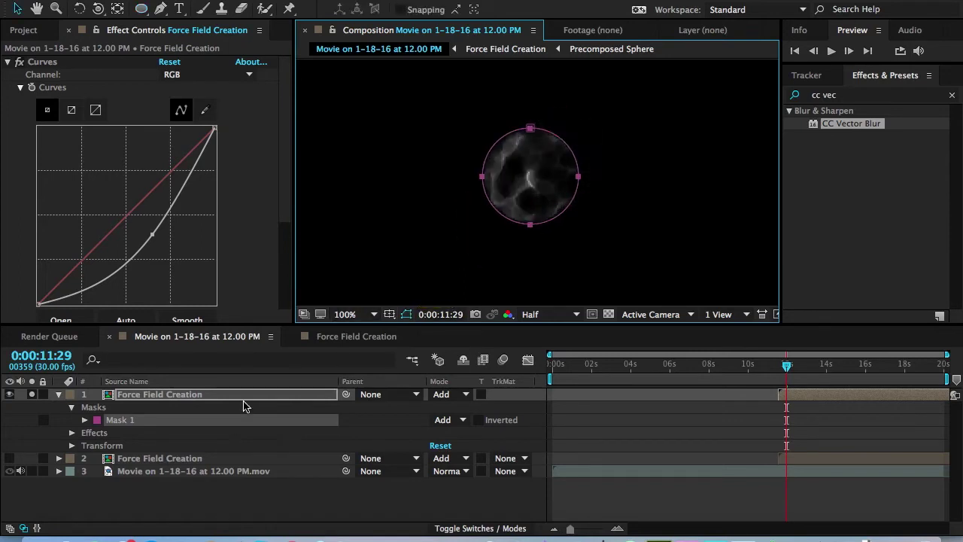
pyautogui.click(287, 416)
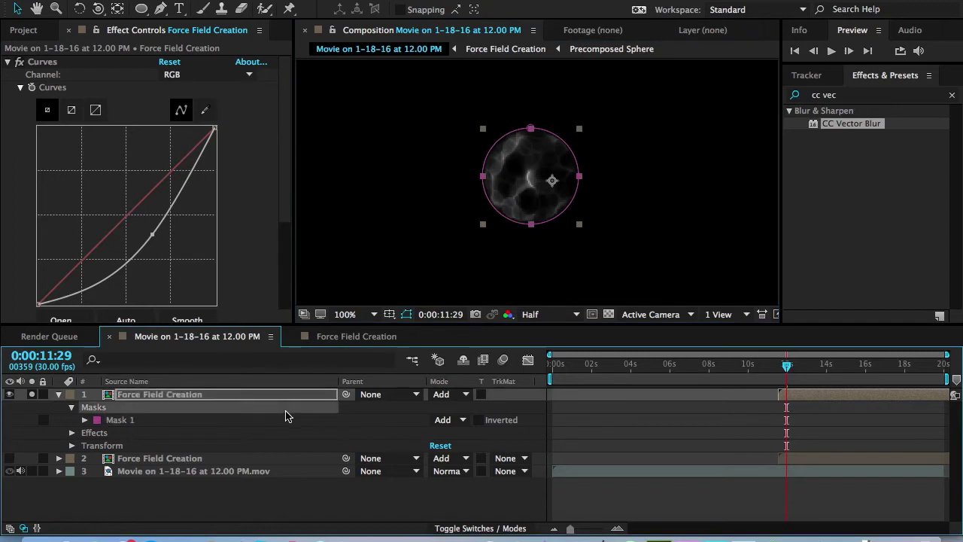
pyautogui.press('Delete')
pyautogui.press('super+z')
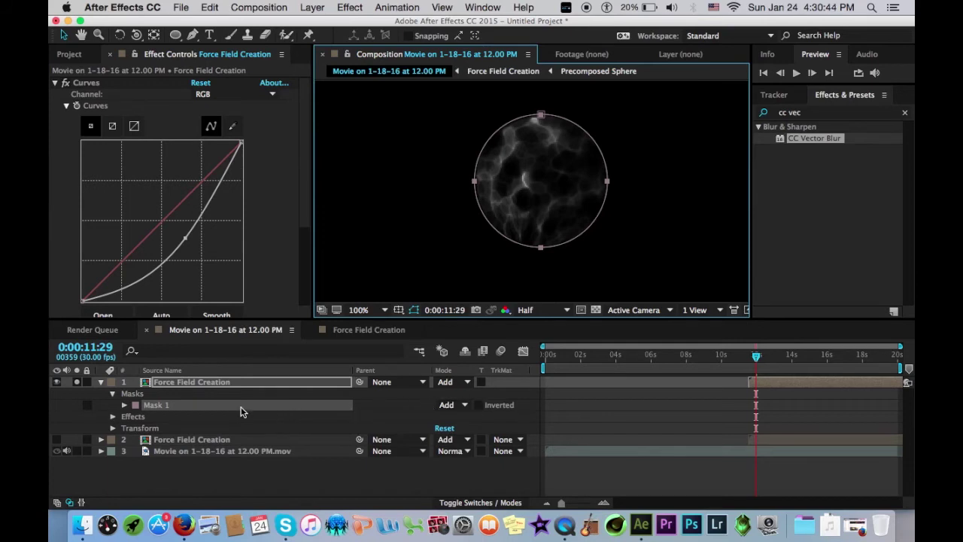
# Step: Reveal the top layer's mask path and set Mask 1's mode to Subtract
pyautogui.press('m')
pyautogui.press('m')
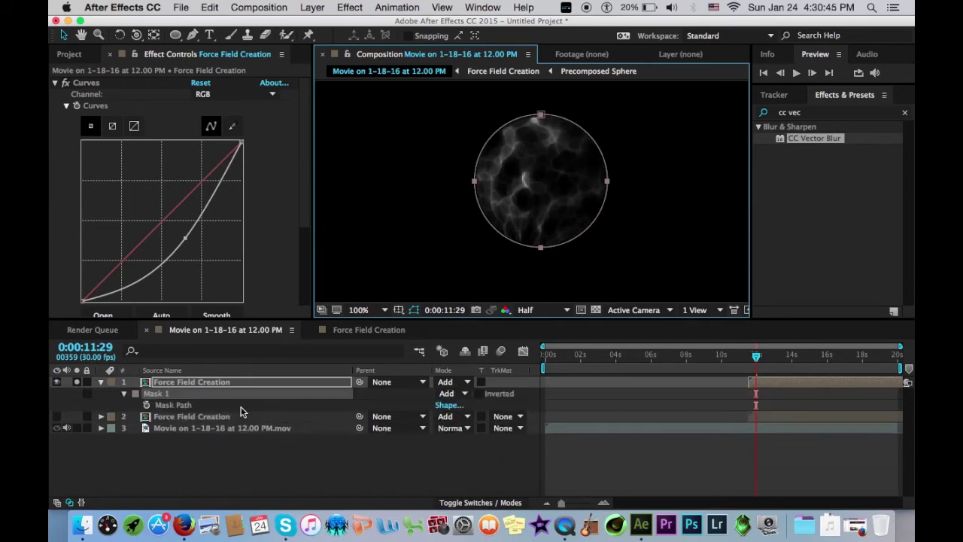
pyautogui.click(435, 394)
pyautogui.click(464, 435)
pyautogui.click(415, 311)
pyautogui.click(413, 311)
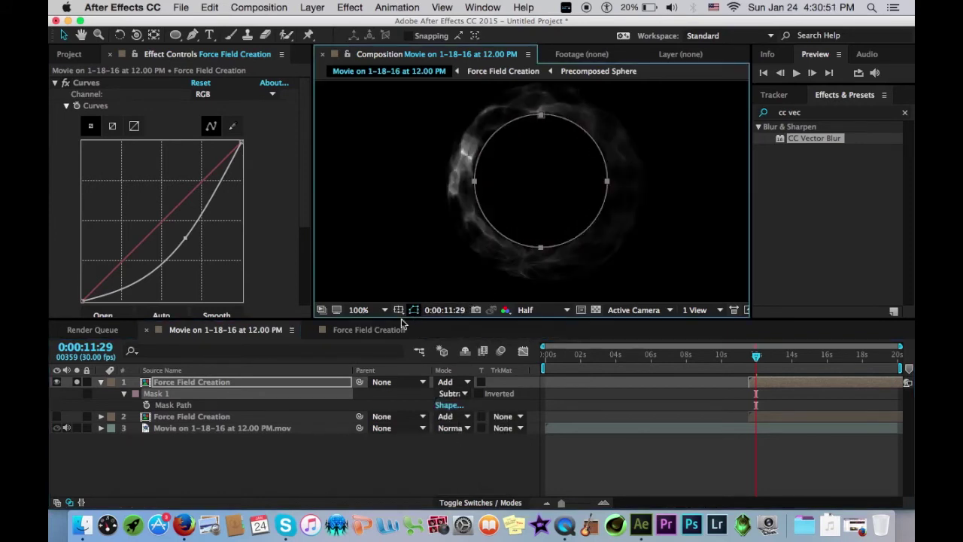
# Step: Move the four mask vertices outward so the mask leaves only the sphere's thin outer rim
pyautogui.click(333, 383)
pyautogui.moveTo(543, 117); pyautogui.dragTo(545, 105)
pyautogui.moveTo(605, 178); pyautogui.dragTo(632, 182)
pyautogui.moveTo(542, 247); pyautogui.dragTo(556, 273)
pyautogui.moveTo(473, 184); pyautogui.dragTo(459, 190)
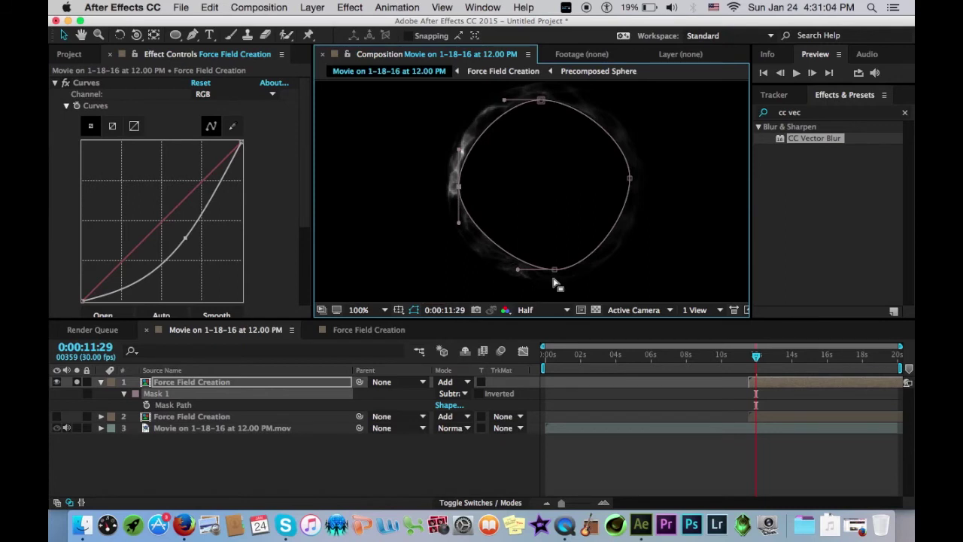
# Step: Add vertices to the mask's lower-left, upper-right and upper-left arcs and pull them outward to round the path
pyautogui.press('g')
pyautogui.click(521, 263)
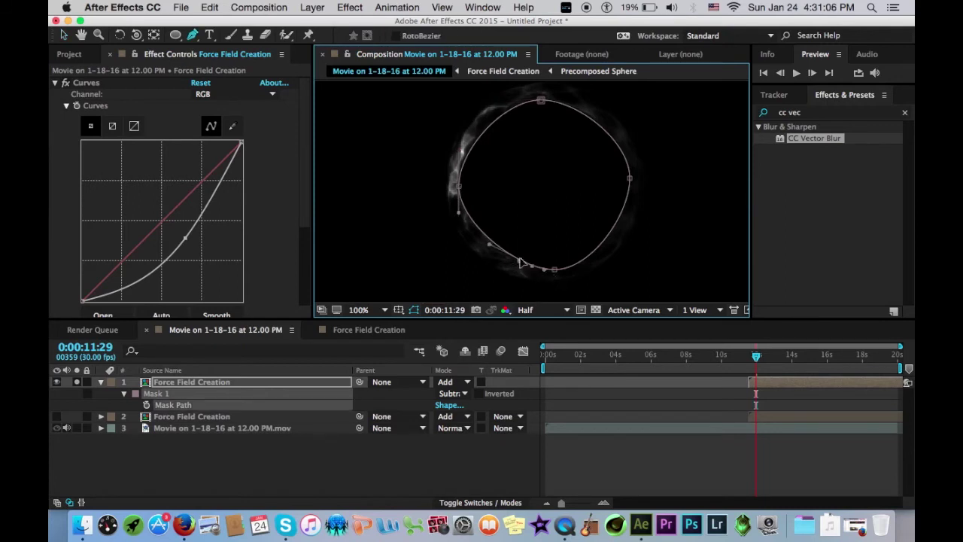
pyautogui.moveTo(516, 261); pyautogui.dragTo(512, 263)
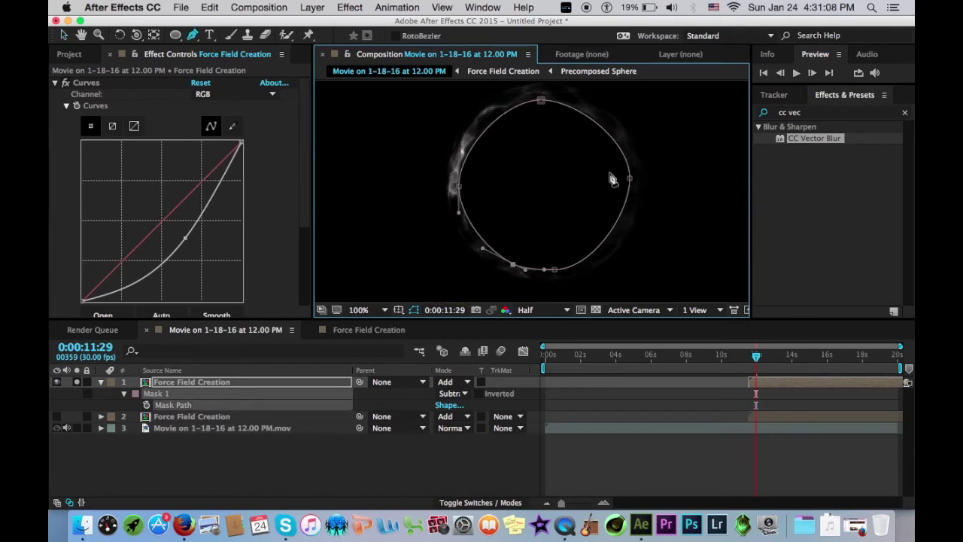
pyautogui.click(596, 122)
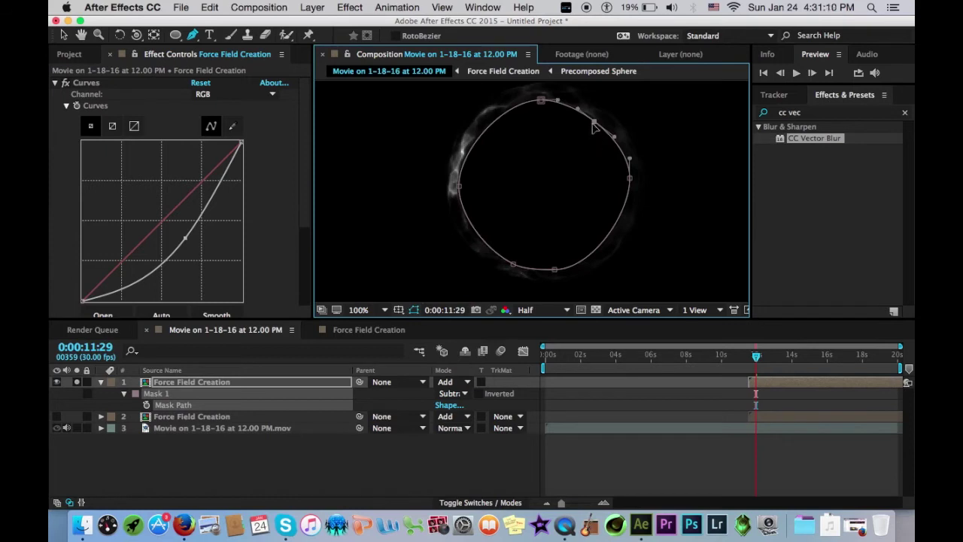
pyautogui.click(490, 126)
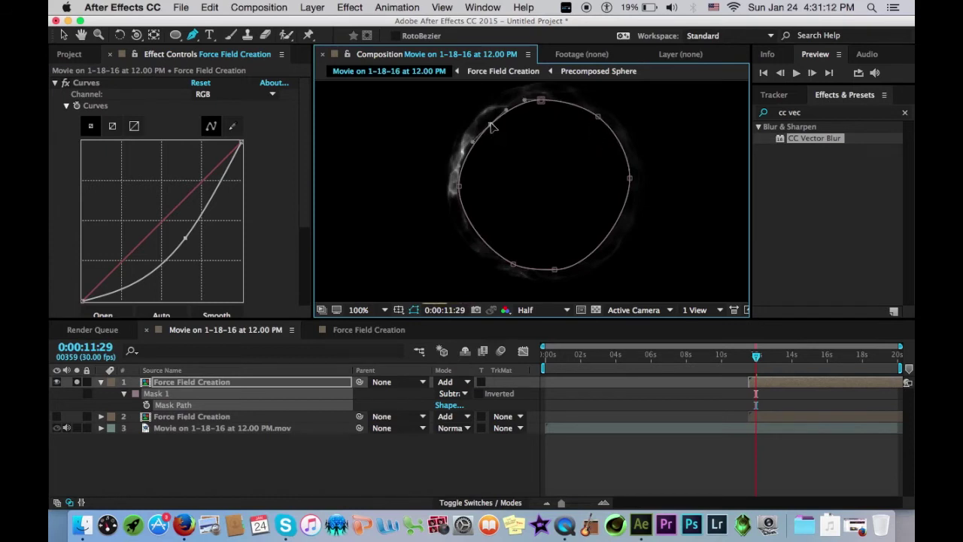
pyautogui.moveTo(491, 128); pyautogui.dragTo(487, 121)
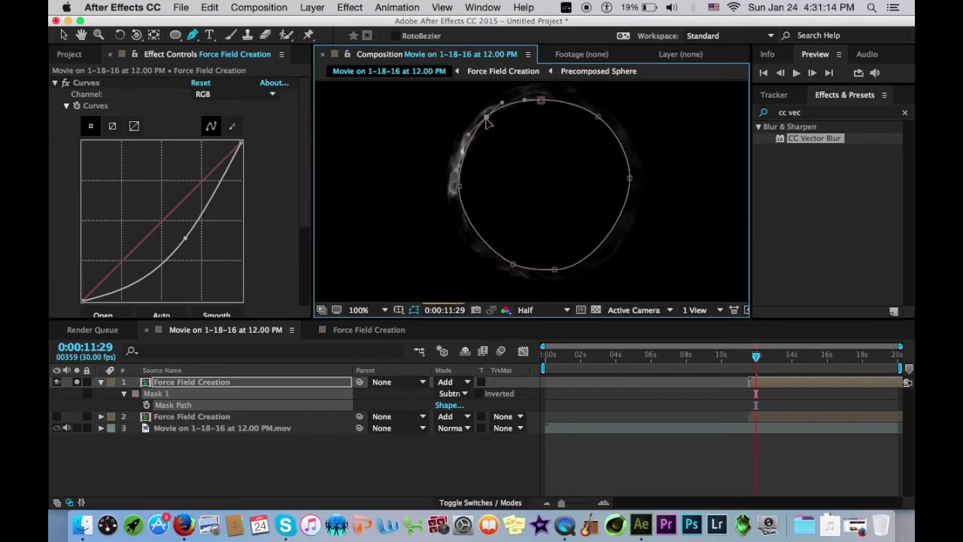
pyautogui.press('v')
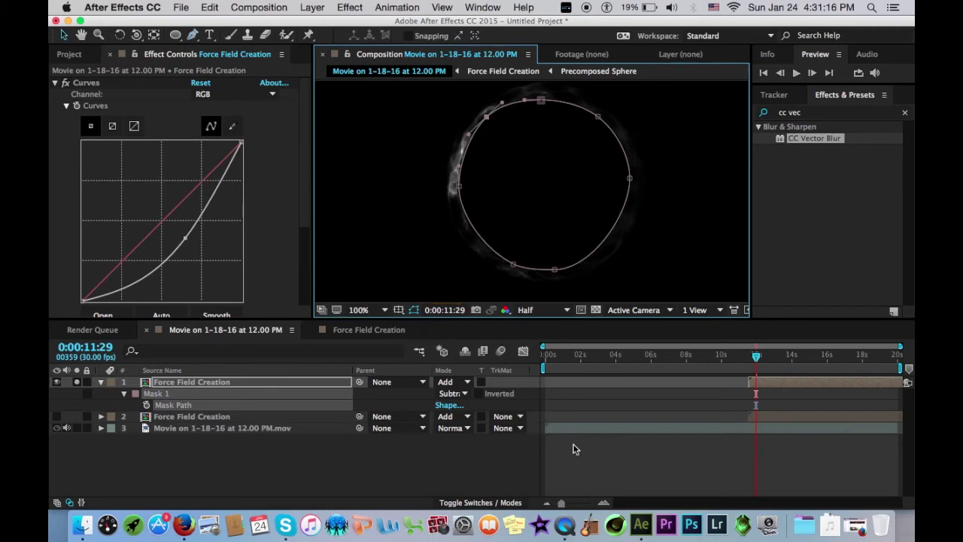
pyautogui.click(575, 452)
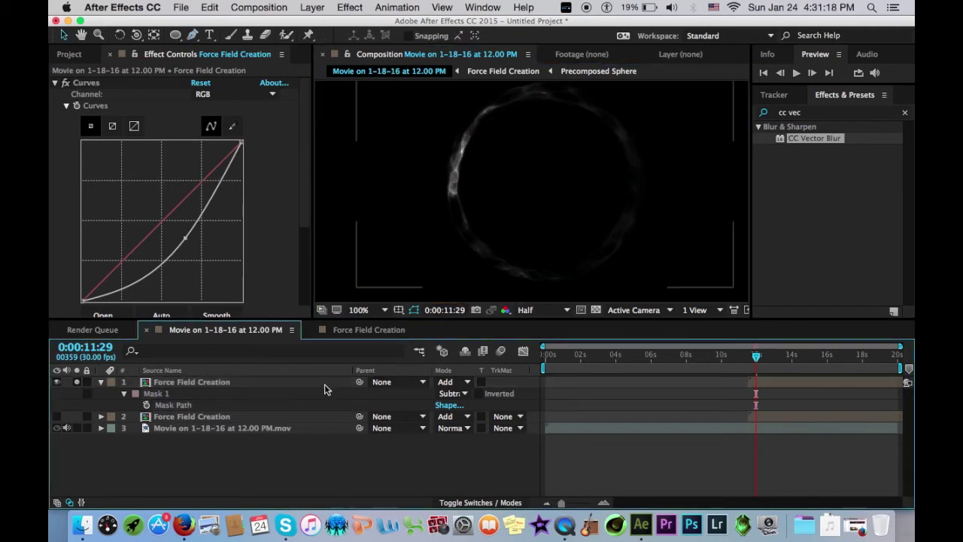
# Step: Preview the masked rim over the footage and reveal the Mask Feather property of the top Force Field Creation layer
pyautogui.click(76, 382)
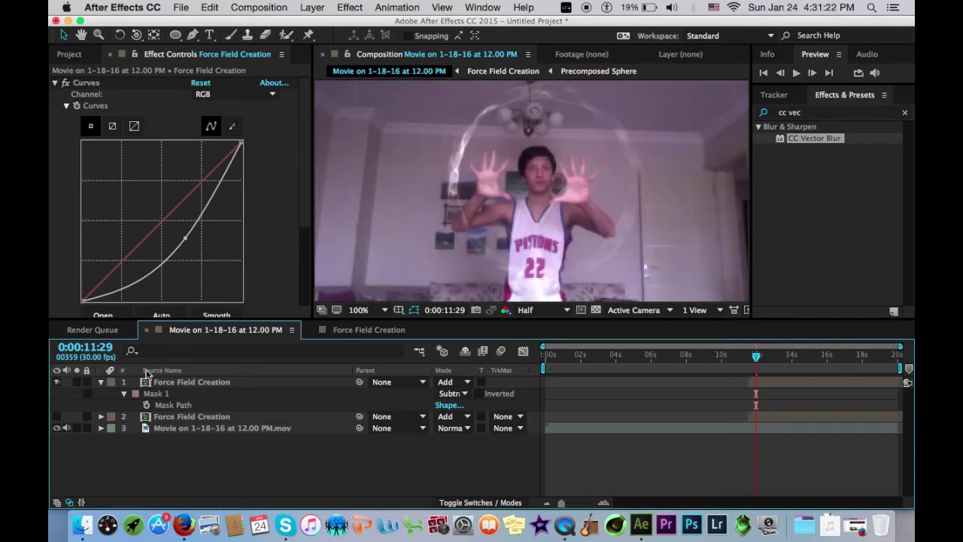
pyautogui.click(78, 383)
pyautogui.click(181, 383)
pyautogui.press('f')
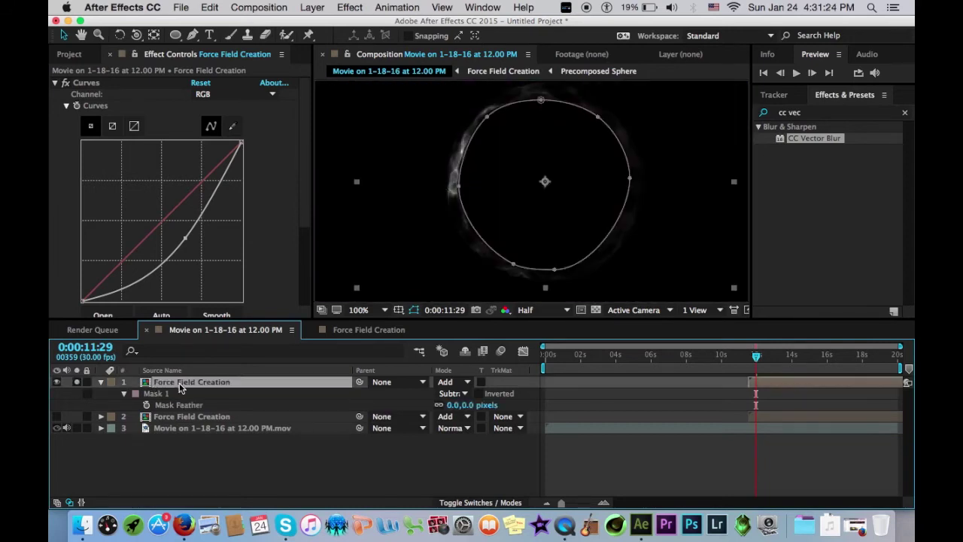
# Step: Try Mask Feather values of 10, 20 and 100 pixels on Mask 1
pyautogui.click(453, 405)
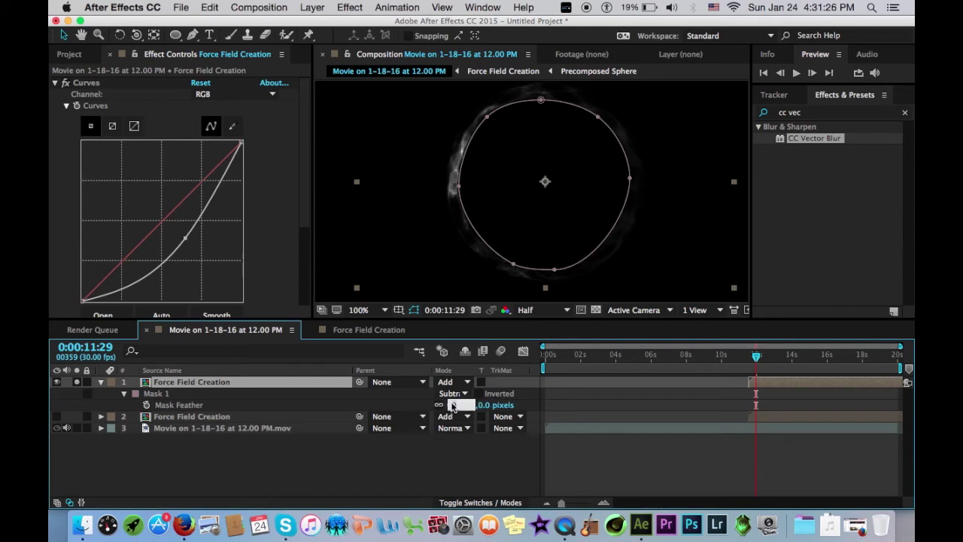
pyautogui.press('Return')
pyautogui.click(665, 467)
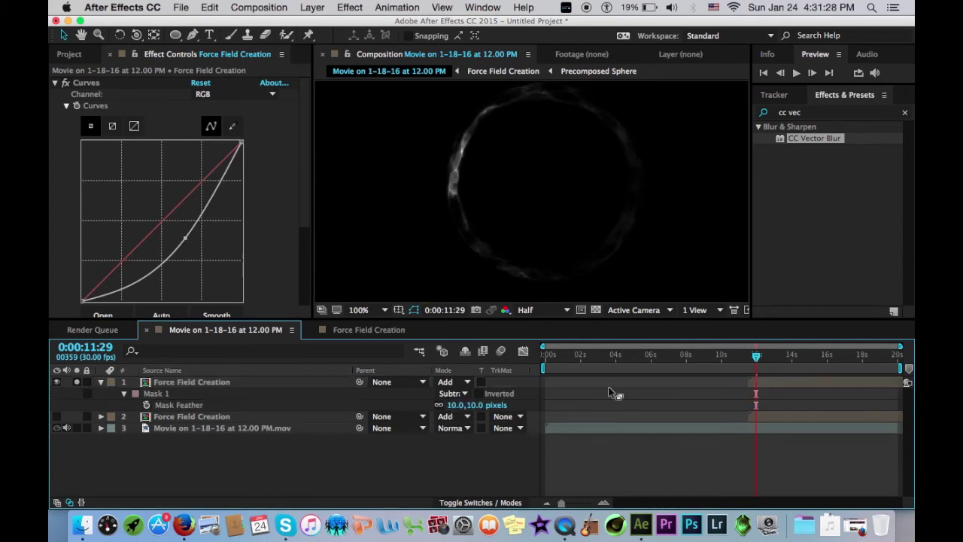
pyautogui.moveTo(449, 408); pyautogui.dragTo(483, 410)
pyautogui.click(577, 449)
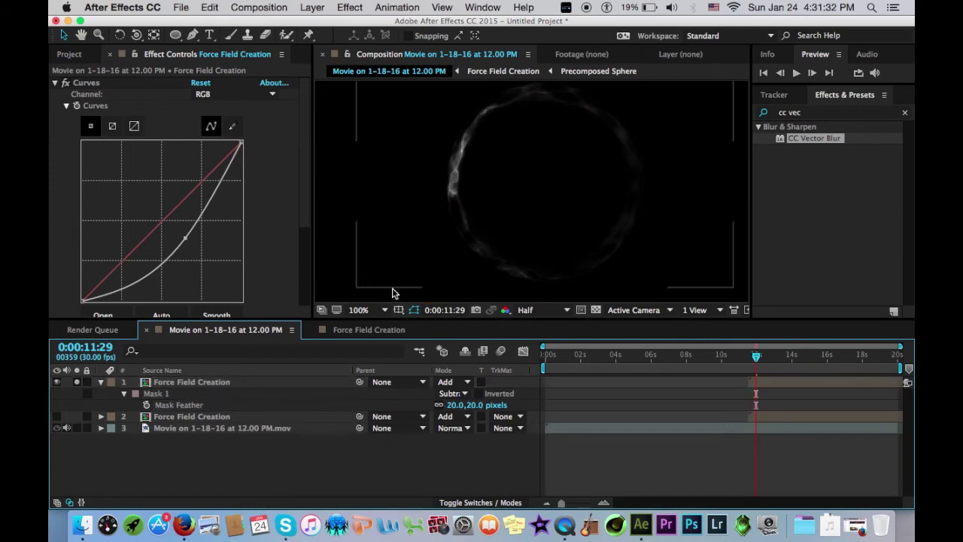
pyautogui.click(455, 405)
pyautogui.press('Return')
pyautogui.click(589, 462)
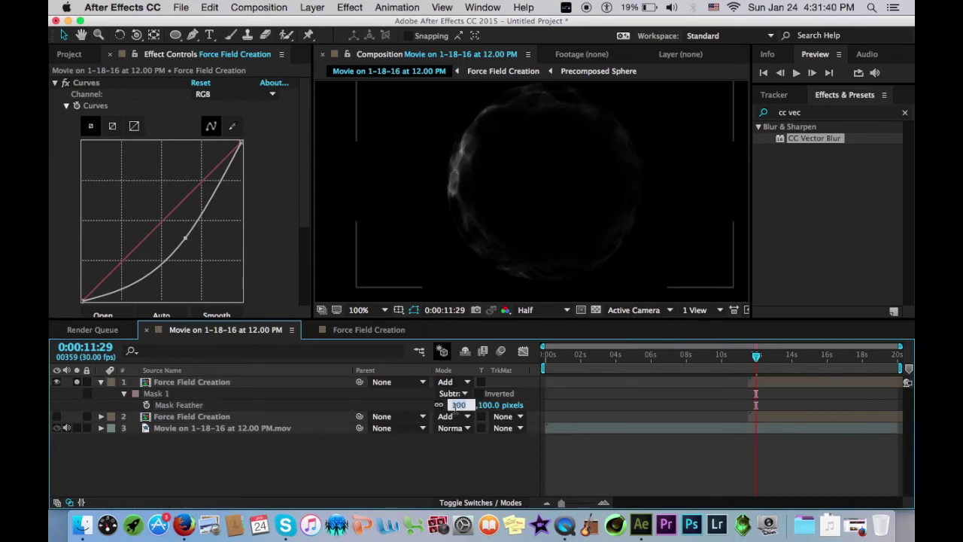
# Step: Set Mask 1's feather to 50 pixels and turn off solo on the top Force Field Creation layer
pyautogui.click(446, 243)
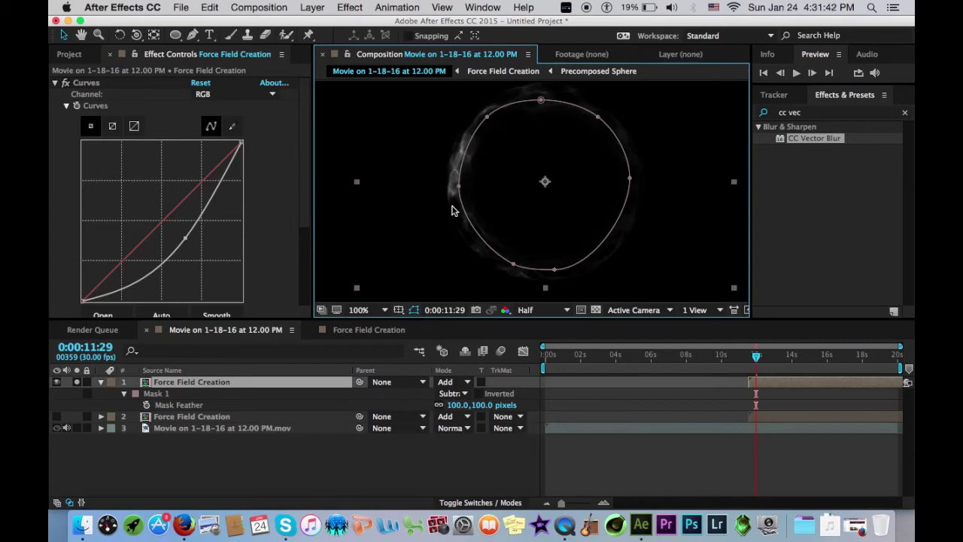
pyautogui.click(456, 405)
pyautogui.write('50')
pyautogui.press('Return')
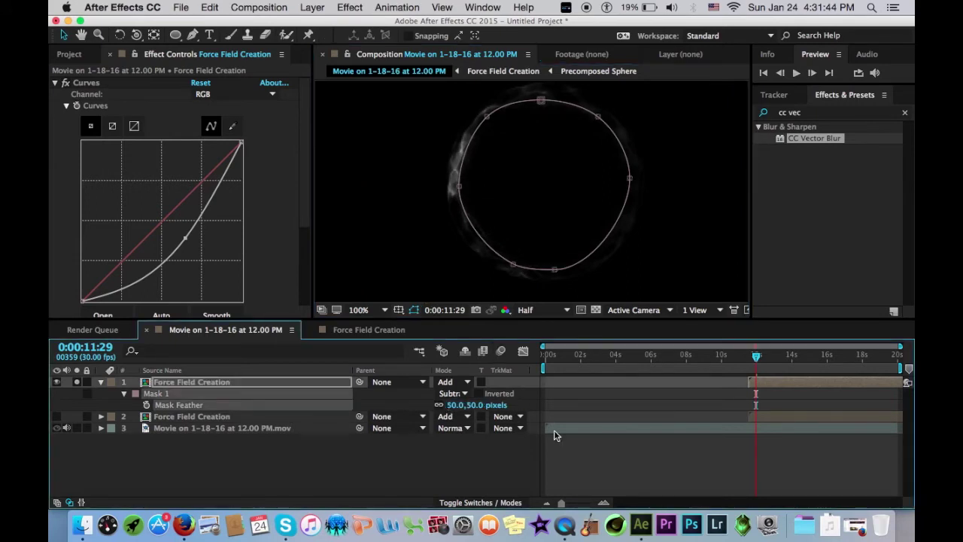
pyautogui.click(532, 247)
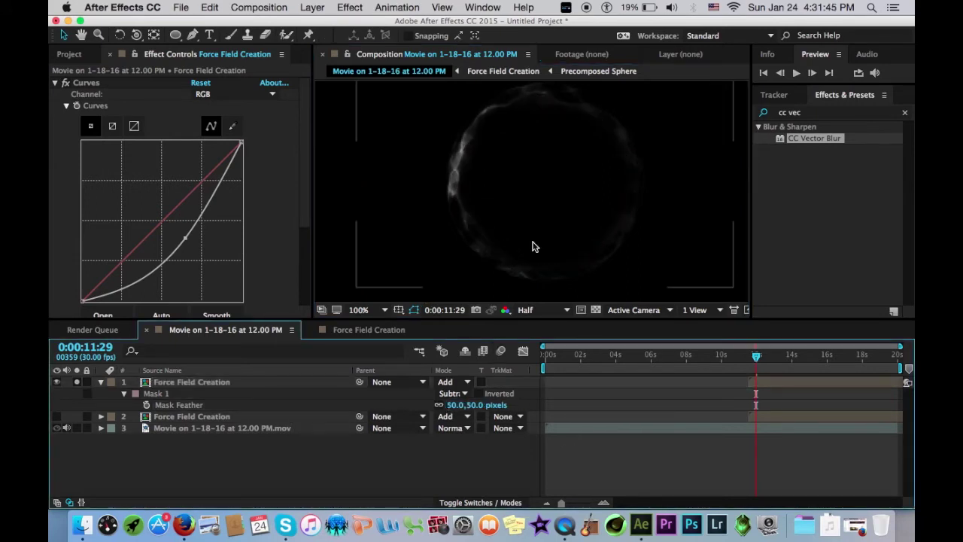
pyautogui.click(78, 382)
pyautogui.click(79, 382)
pyautogui.click(78, 382)
# Step: Apply another Curves effect to the top Force Field Creation layer, after its CC Vector Blur
pyautogui.click(261, 382)
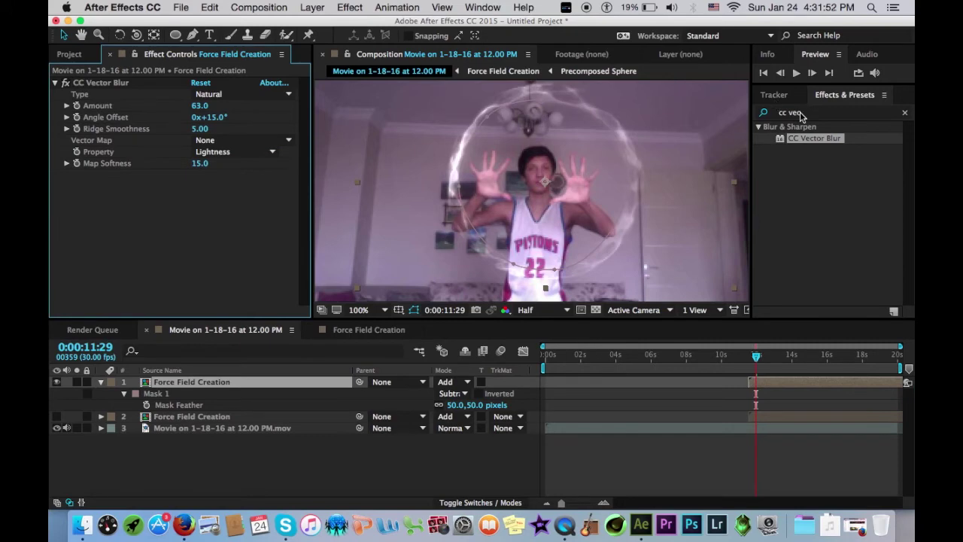
pyautogui.click(790, 112)
pyautogui.write('curve')
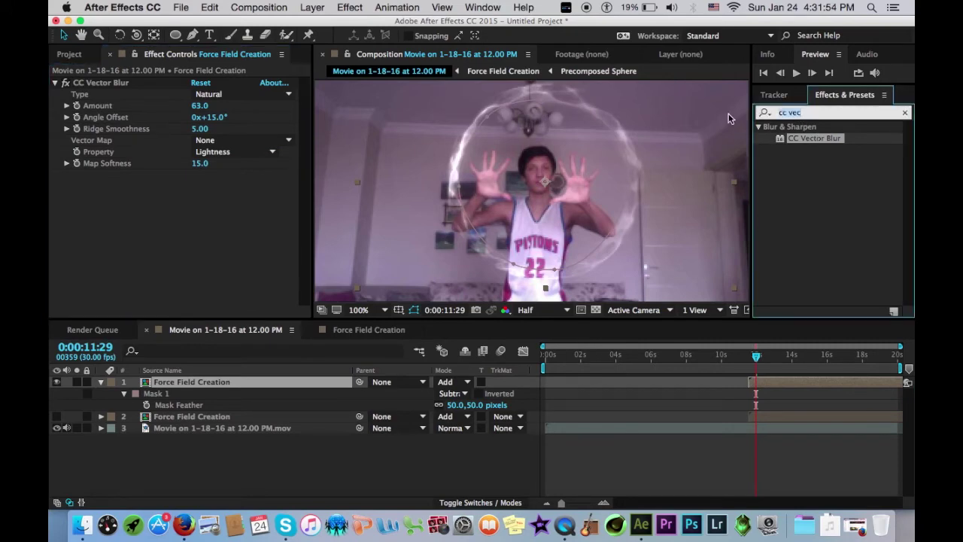
pyautogui.doubleClick(800, 184)
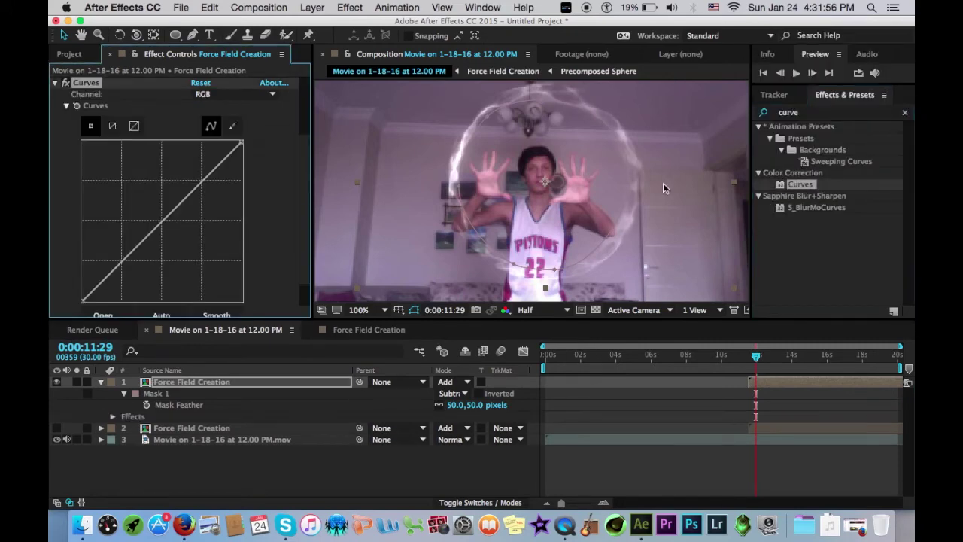
# Step: Strongly brighten the top Force Field Creation layer with its new Curves effect and make the lower Force Field Creation layer visible
pyautogui.moveTo(162, 221); pyautogui.dragTo(110, 188)
pyautogui.click(254, 471)
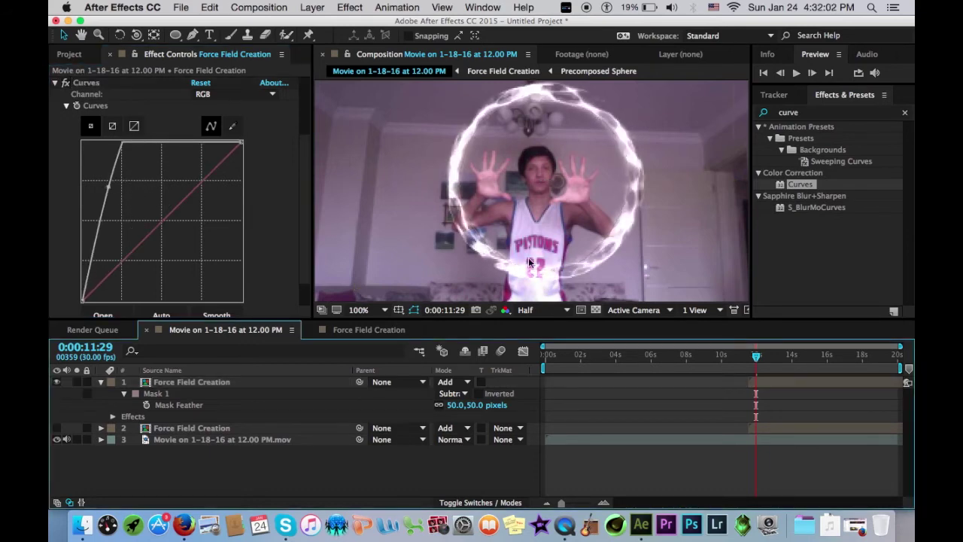
pyautogui.click(56, 427)
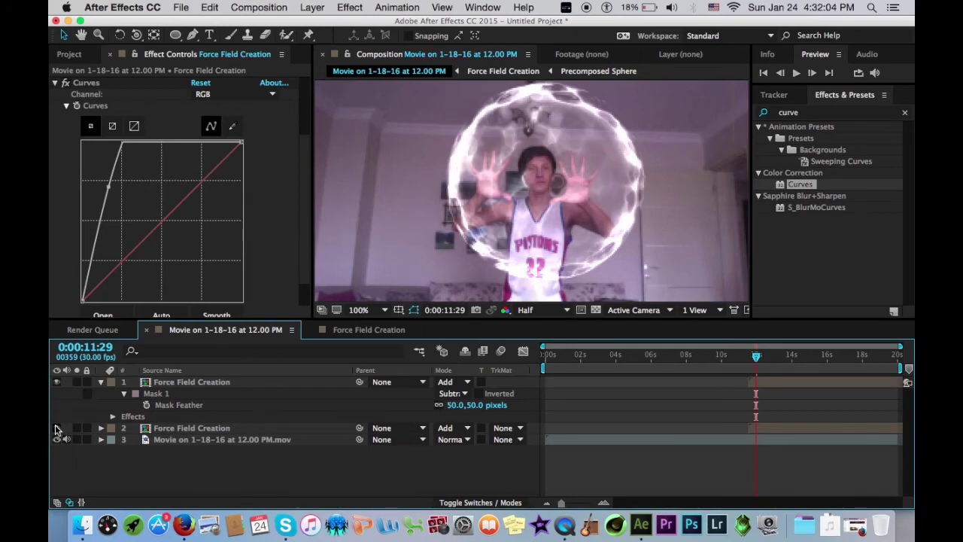
# Step: Lower the top Force Field Creation layer's opacity to 40% and compare the force field with and without that layer
pyautogui.click(194, 382)
pyautogui.press('t')
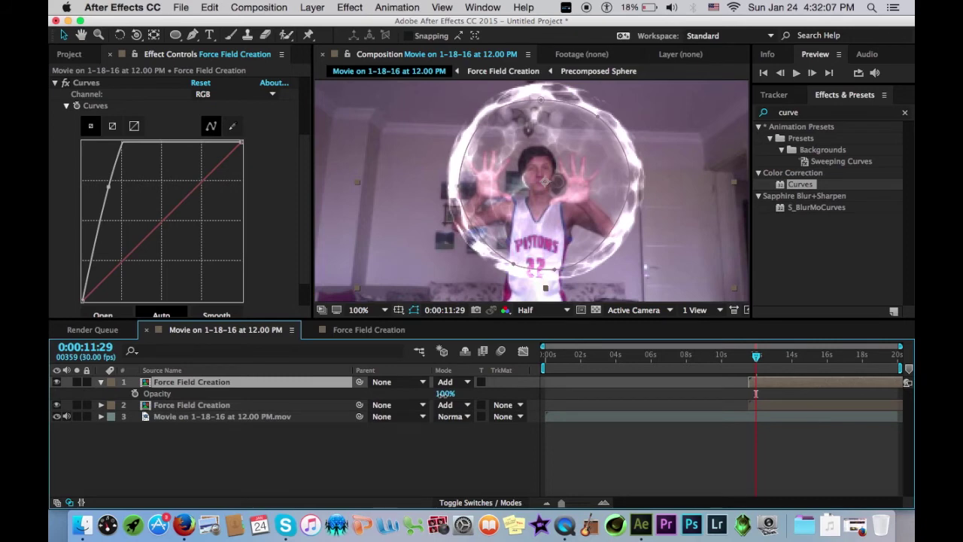
pyautogui.moveTo(433, 399); pyautogui.dragTo(458, 394)
pyautogui.click(460, 449)
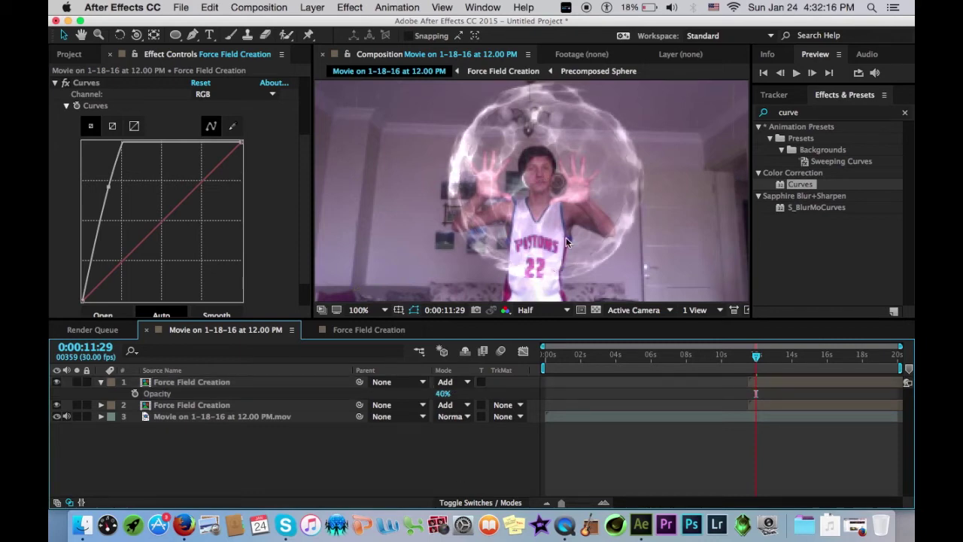
pyautogui.click(57, 383)
pyautogui.click(57, 382)
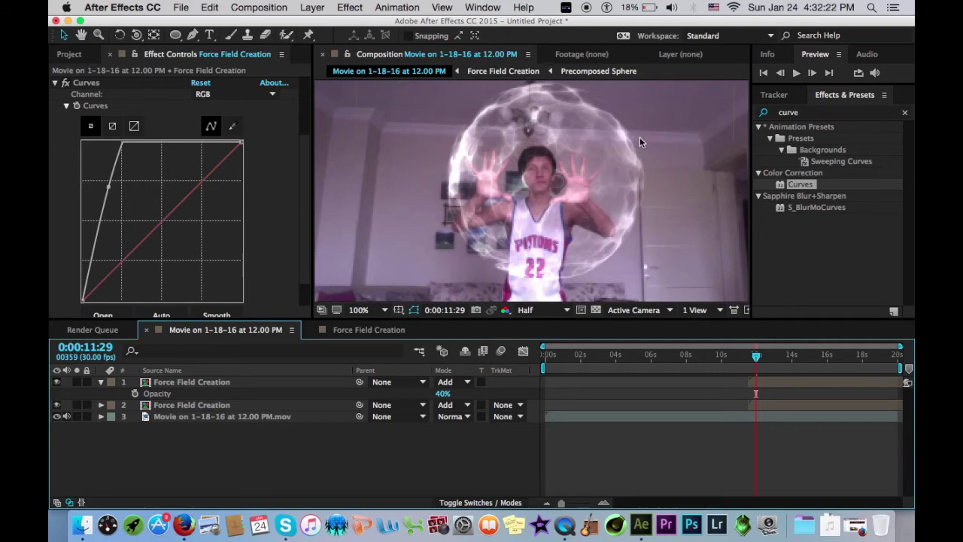
pyautogui.press('.')
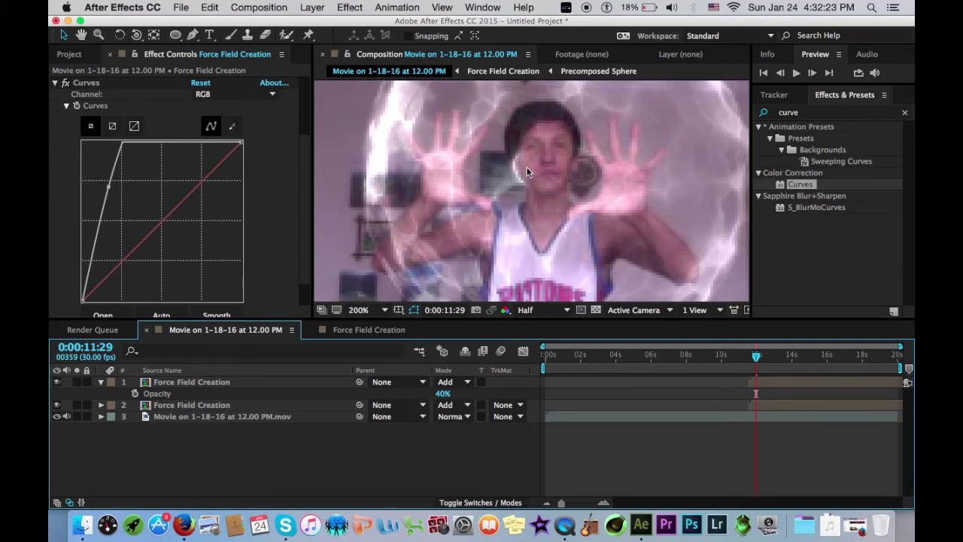
pyautogui.press(',')
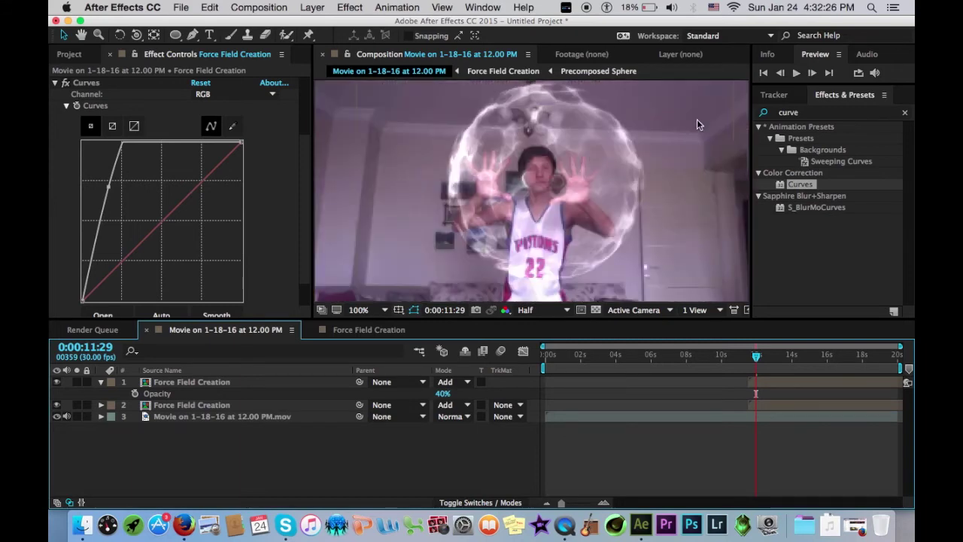
# Step: Create a new adjustment layer above both Force Field Creation layers
pyautogui.click(360, 312)
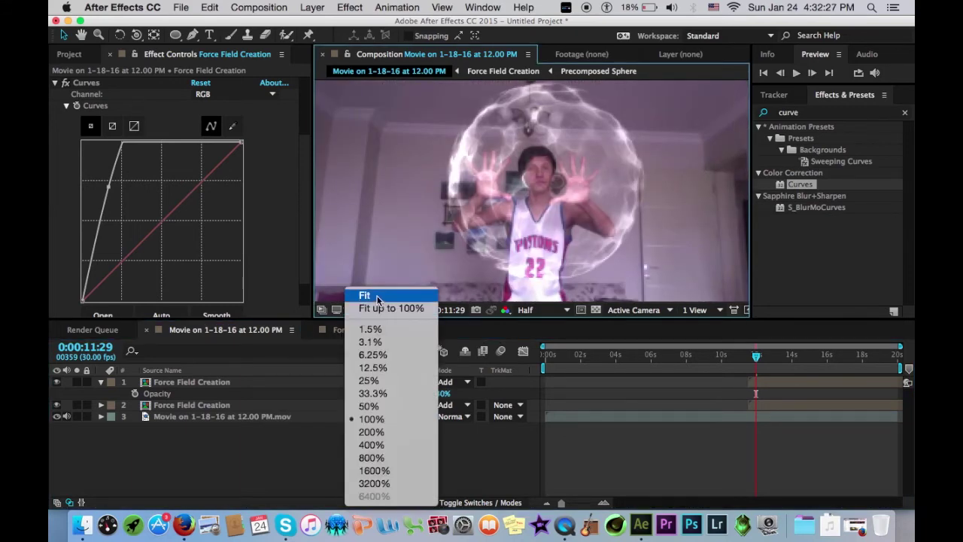
pyautogui.click(364, 295)
pyautogui.click(290, 6)
pyautogui.moveTo(312, 6)
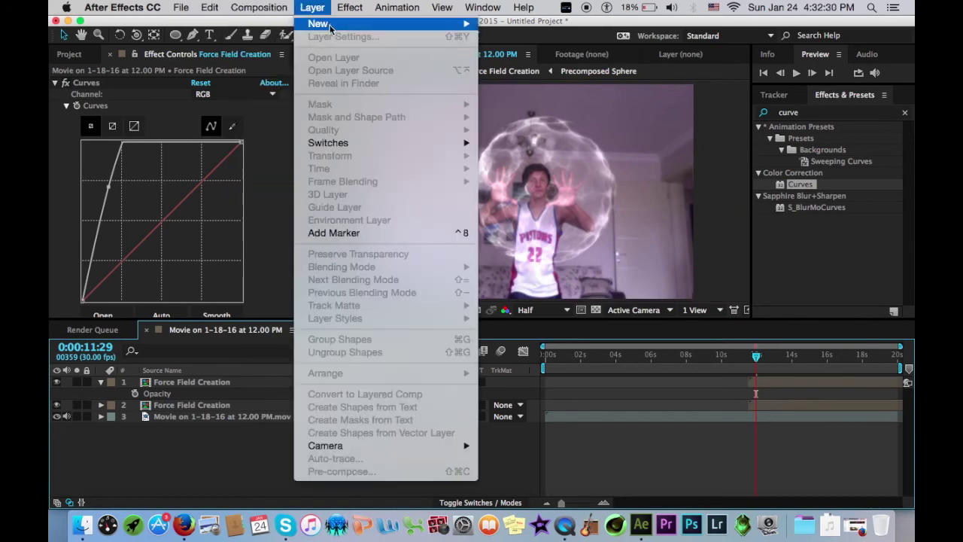
pyautogui.moveTo(376, 27)
pyautogui.click(527, 101)
# Step: Apply Curves to the adjustment layer and pull the RGB midtones down to darken the whole scene
pyautogui.moveTo(791, 184); pyautogui.dragTo(185, 277)
pyautogui.moveTo(163, 219); pyautogui.dragTo(181, 230)
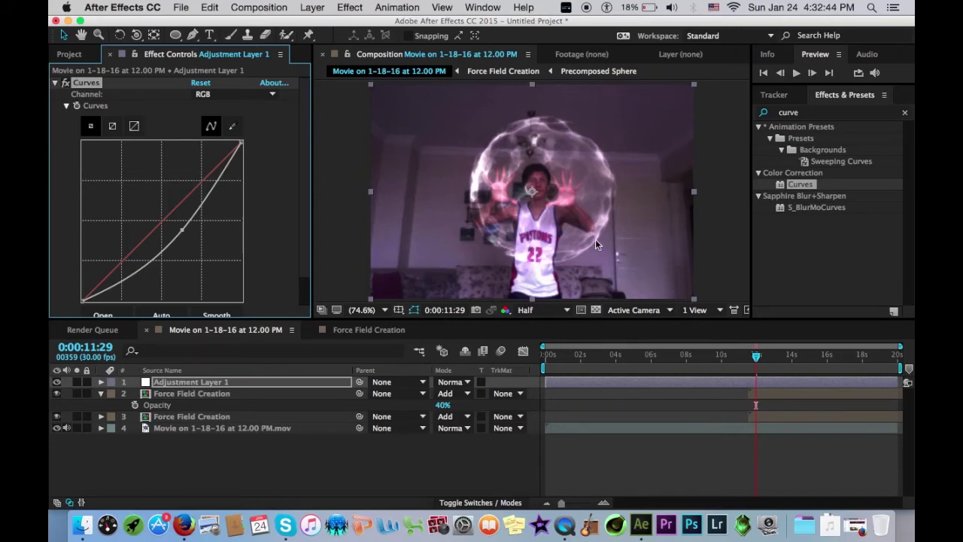
pyautogui.press('.')
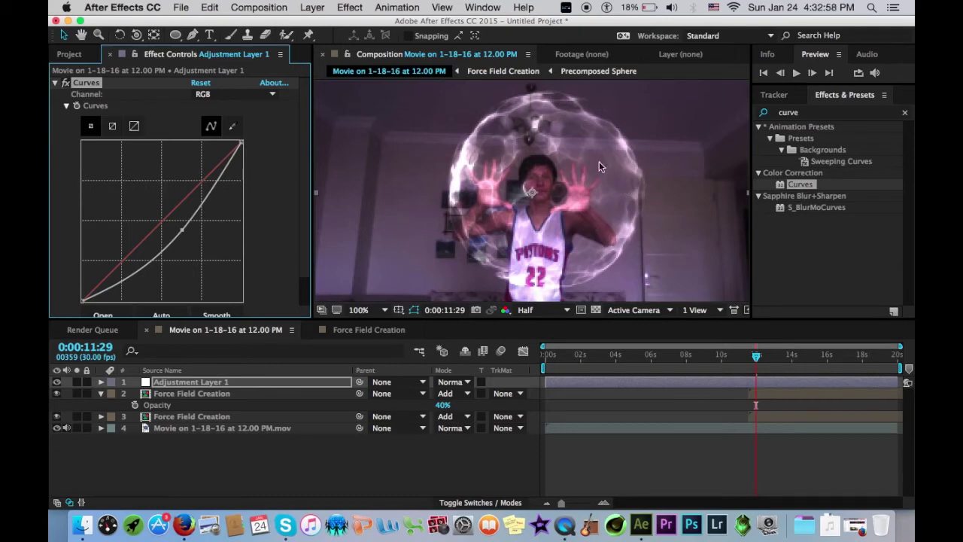
# Step: Move the current time to 0:00:11:16, the first frame of the Force Field Creation layers
pyautogui.click(591, 502)
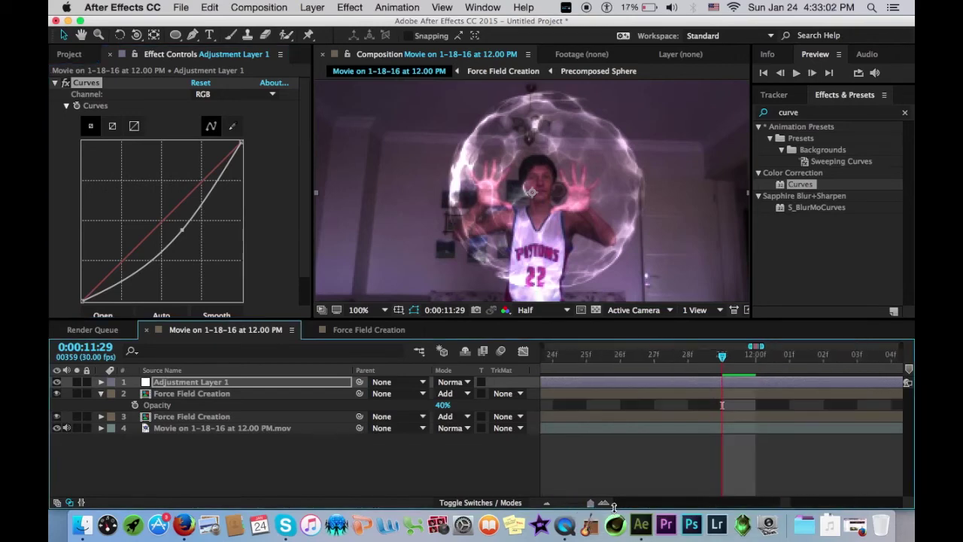
pyautogui.hscroll(-10, 715, 458)
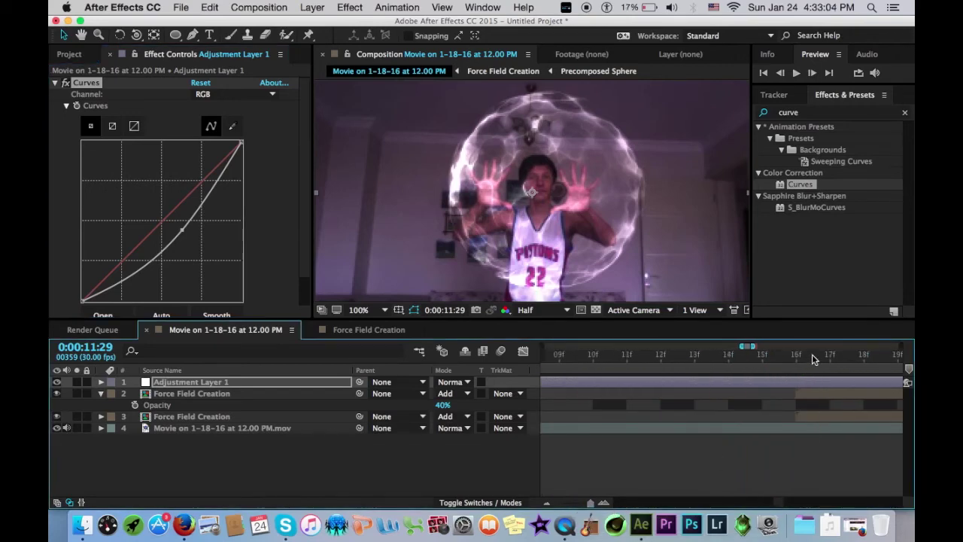
pyautogui.click(812, 358)
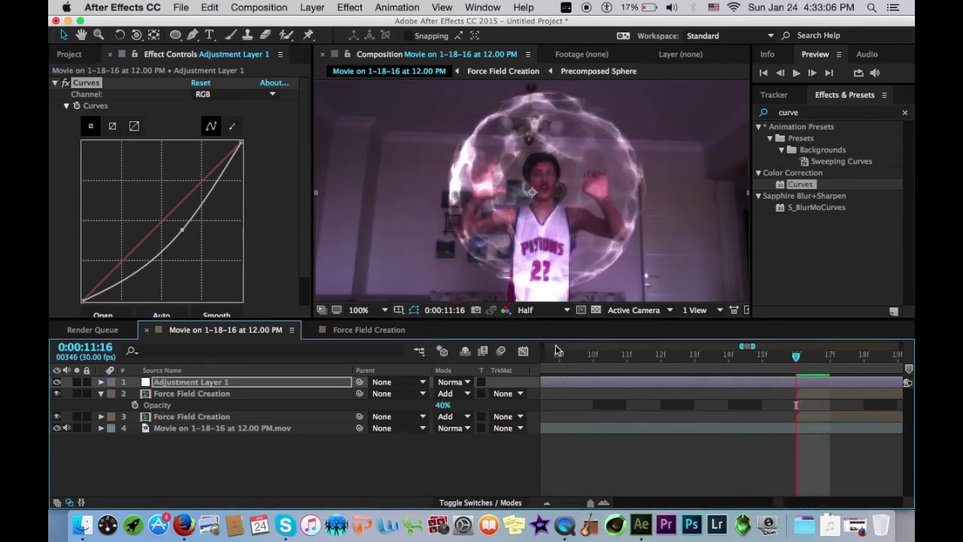
pyautogui.click(571, 502)
pyautogui.moveTo(572, 503); pyautogui.dragTo(560, 502)
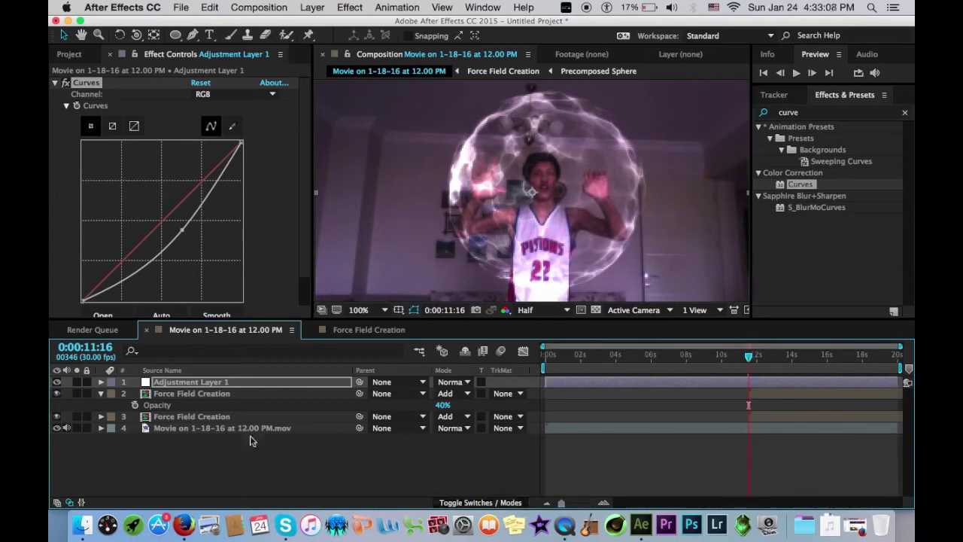
# Step: Duplicate the movie footage layer and trim the upper copy's start to 0:00:11:16
pyautogui.click(102, 393)
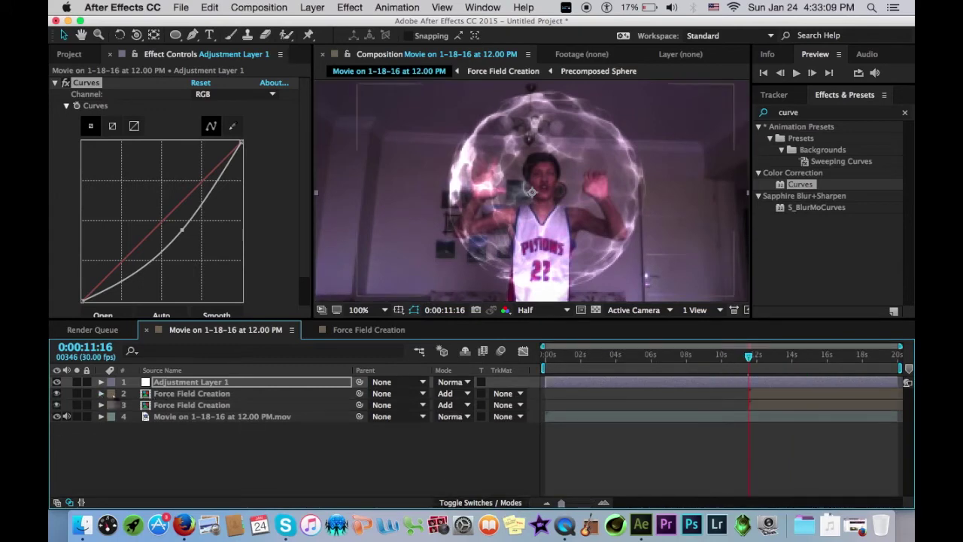
pyautogui.click(175, 418)
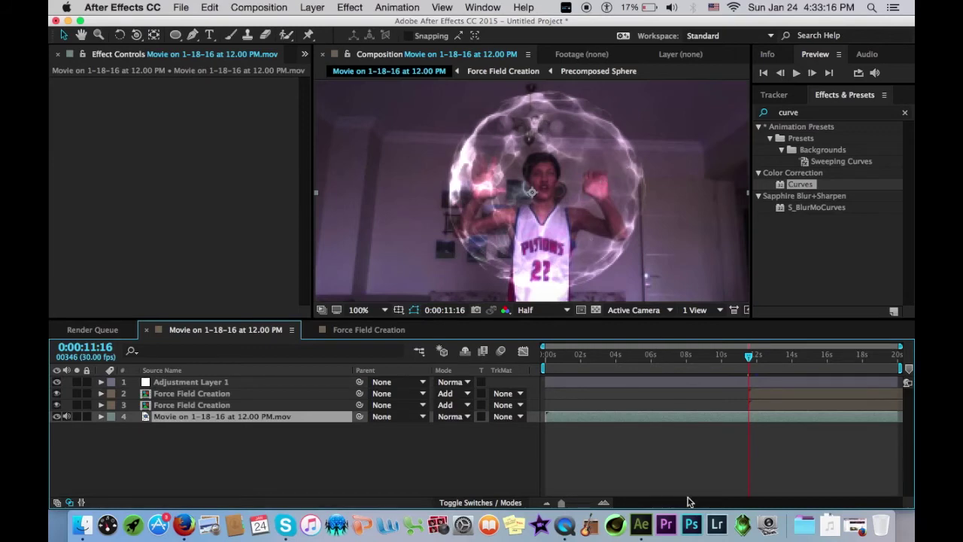
pyautogui.press('super+d')
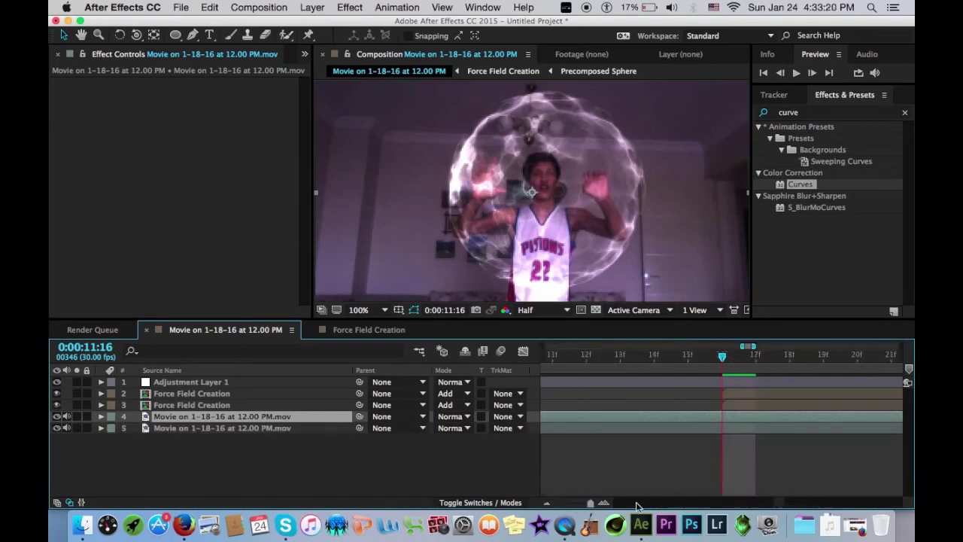
pyautogui.moveTo(560, 502); pyautogui.dragTo(590, 503)
pyautogui.hotkey('alt', '[')
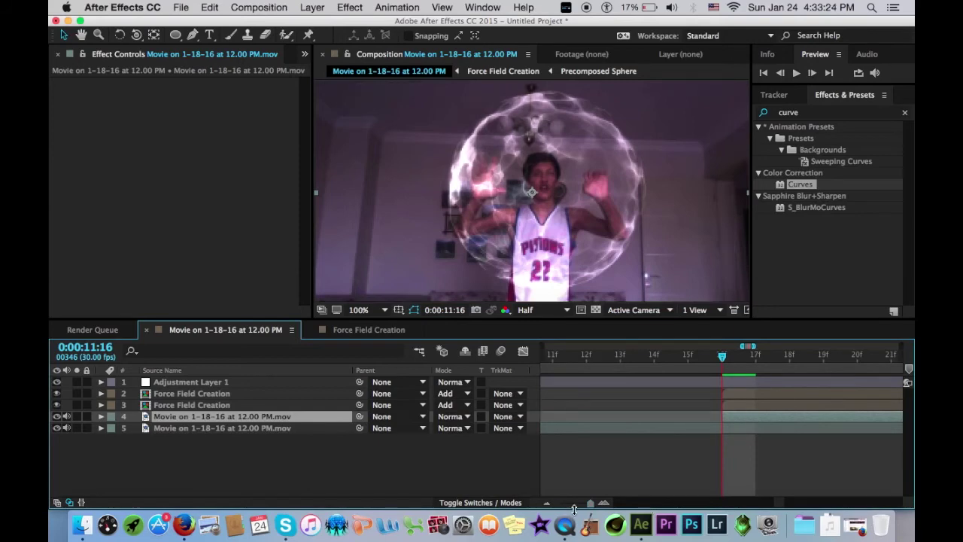
pyautogui.moveTo(584, 504); pyautogui.dragTo(560, 502)
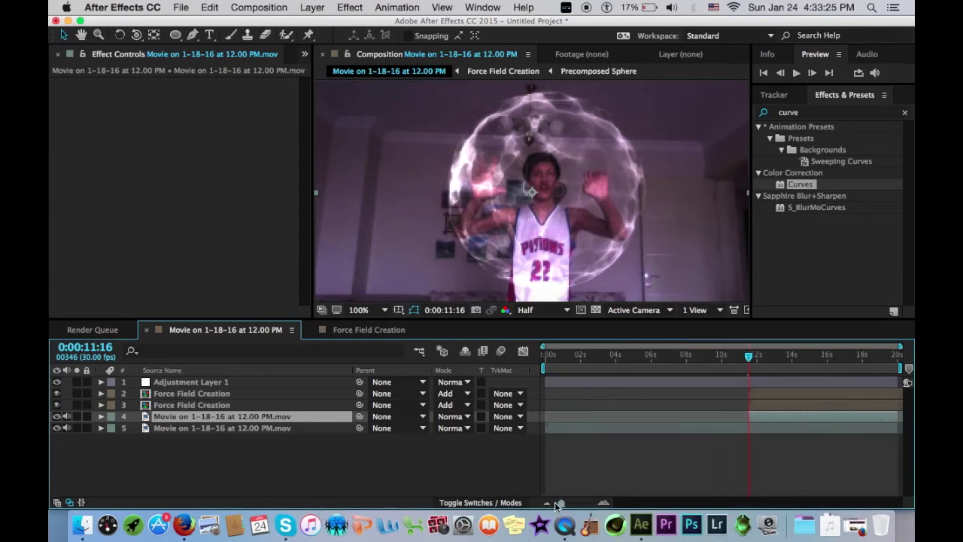
# Step: Hide both Force Field Creation layers while keeping the adjustment layer visible
pyautogui.moveTo(58, 386); pyautogui.dragTo(58, 404)
pyautogui.click(56, 382)
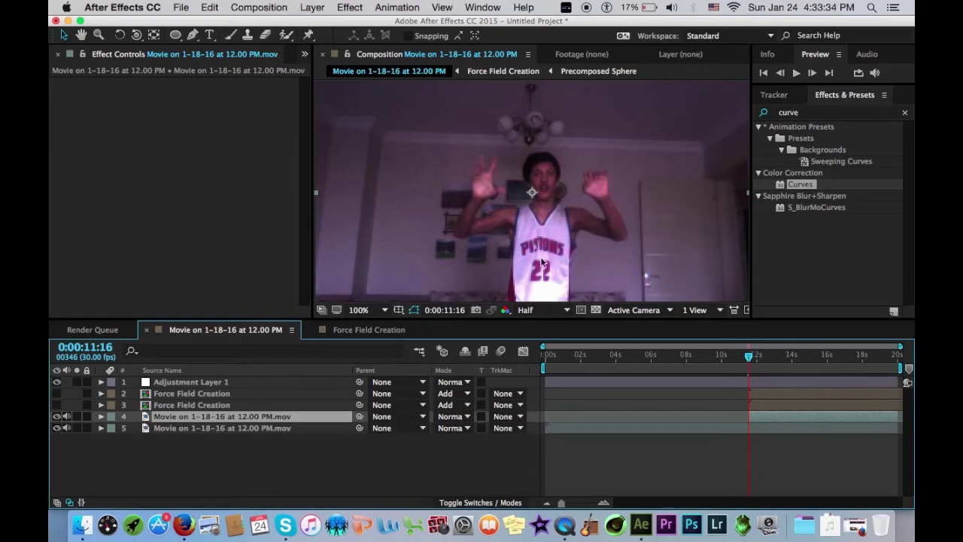
pyautogui.press('g')
pyautogui.click(565, 274)
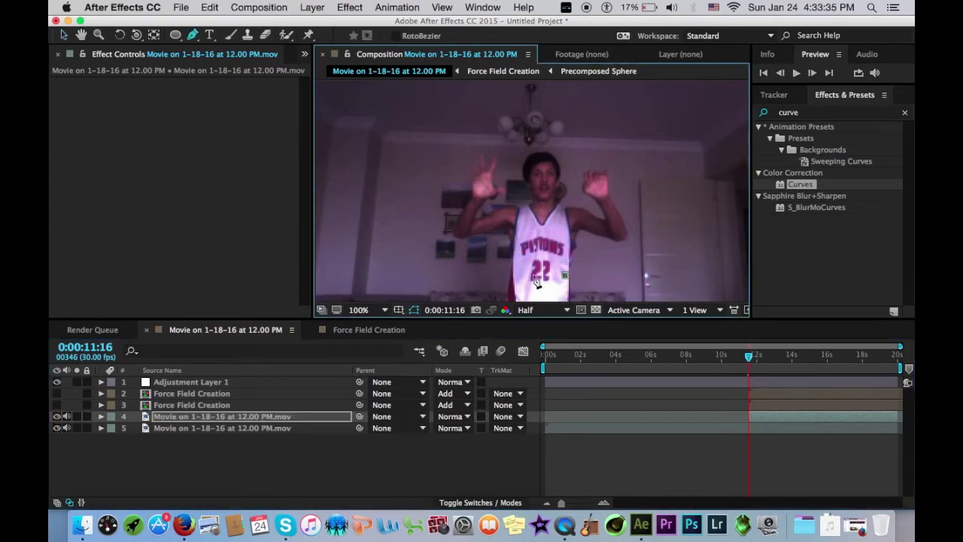
pyautogui.click(514, 271)
pyautogui.click(477, 257)
pyautogui.click(440, 244)
pyautogui.click(499, 147)
pyautogui.click(313, 416)
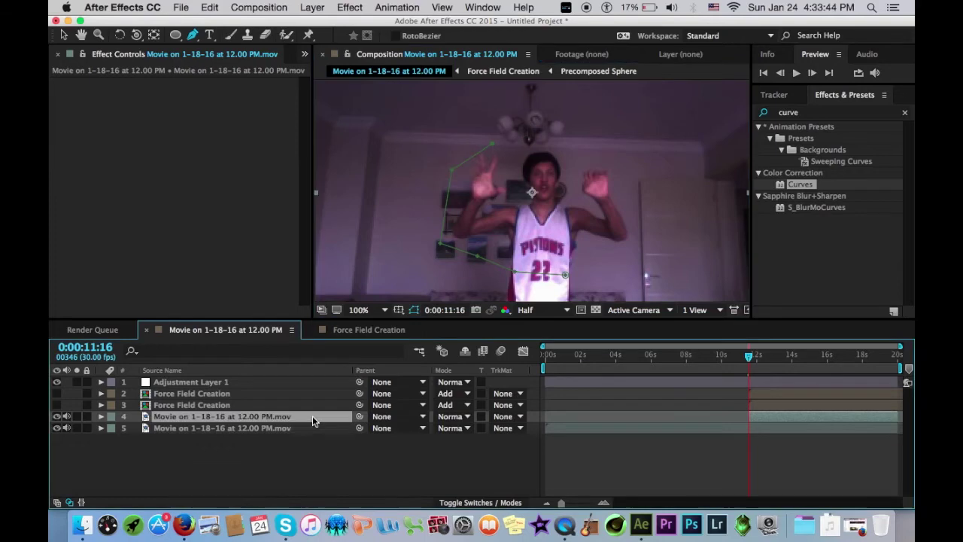
pyautogui.press('m')
pyautogui.press('Delete')
# Step: Copy Mask 1 from the top Force Field Creation layer and paste it onto the trimmed movie footage copy
pyautogui.click(322, 397)
pyautogui.press('m')
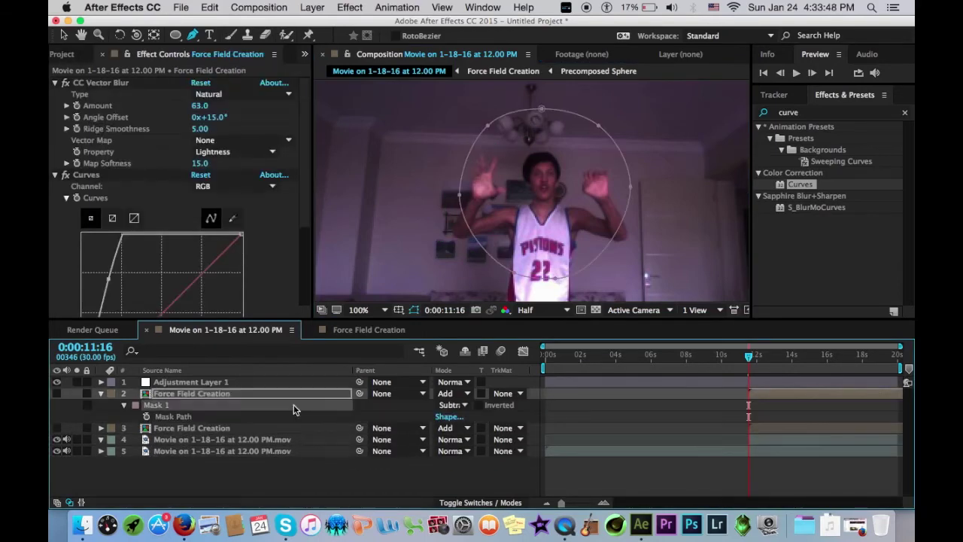
pyautogui.click(207, 7)
pyautogui.click(214, 87)
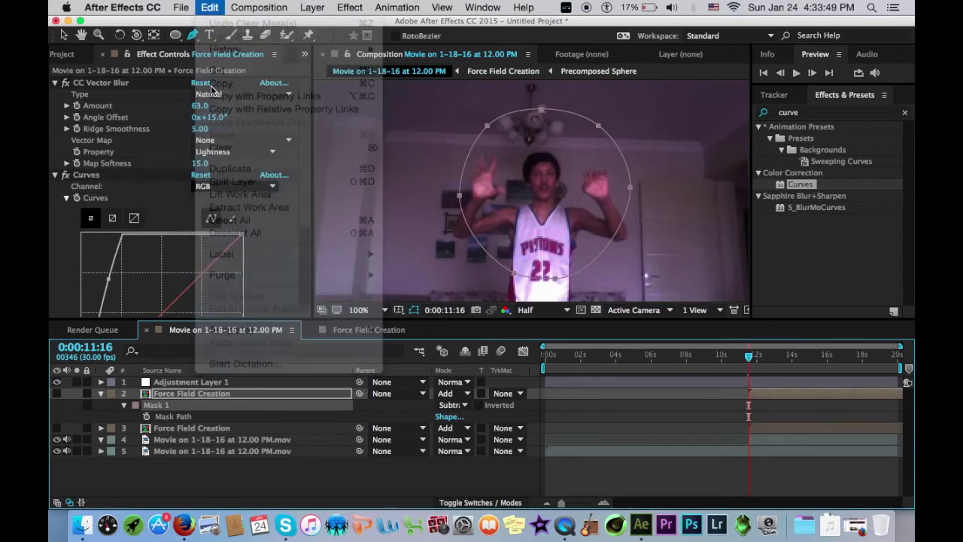
pyautogui.click(101, 395)
pyautogui.click(173, 418)
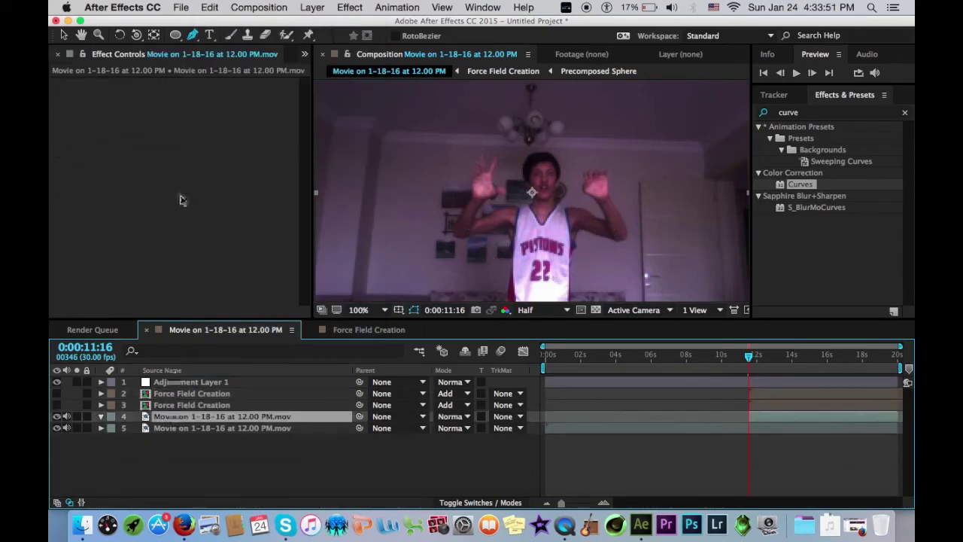
pyautogui.click(209, 7)
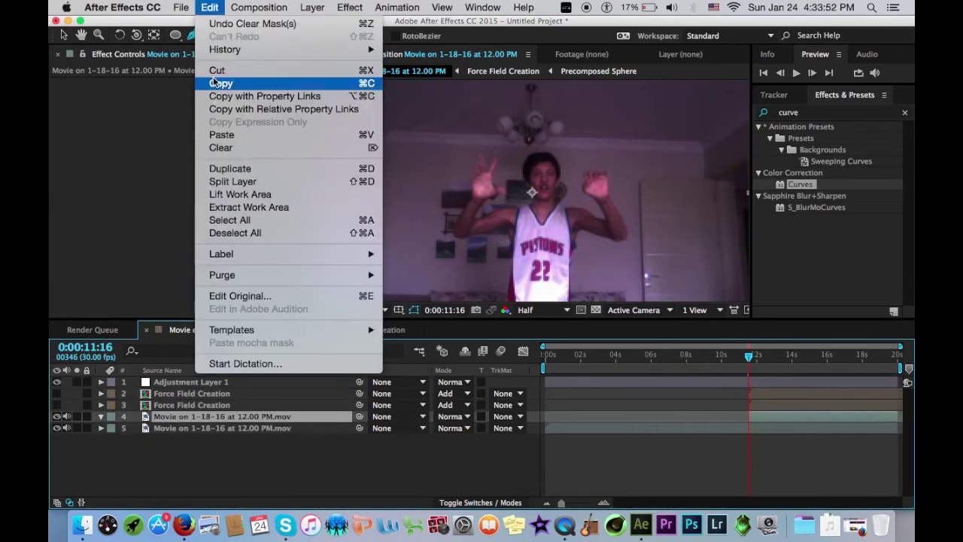
pyautogui.click(226, 137)
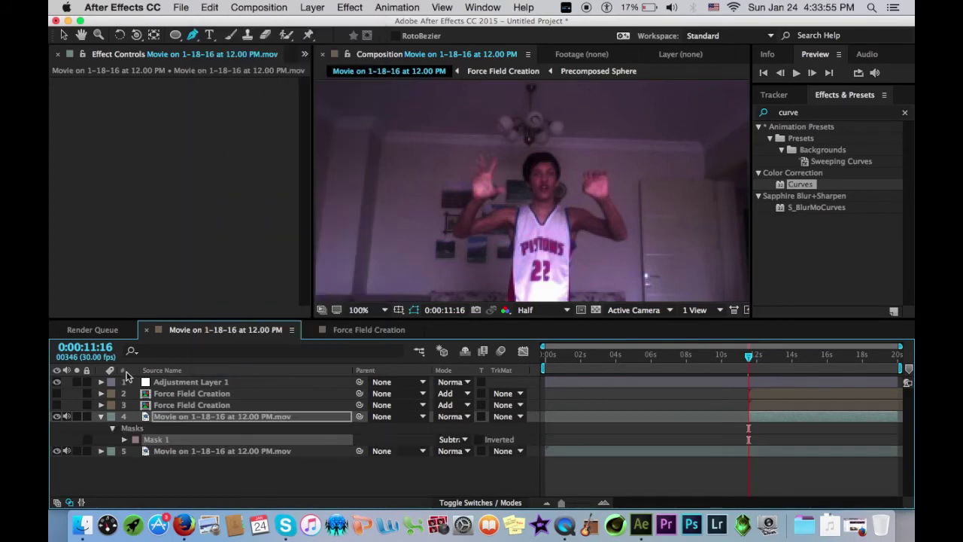
# Step: Hide the original movie footage layer and set the mode of the copy's Mask 1 to Add
pyautogui.click(57, 451)
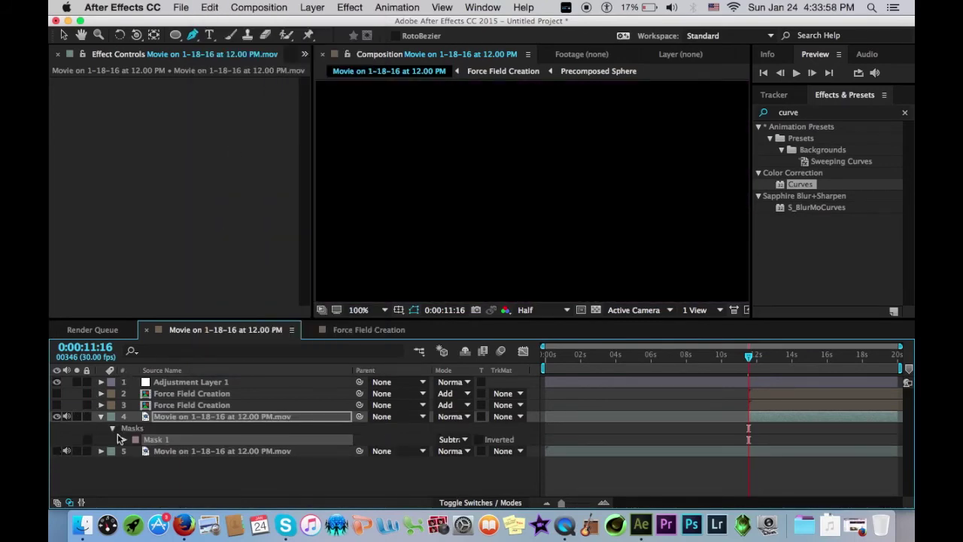
pyautogui.press('m')
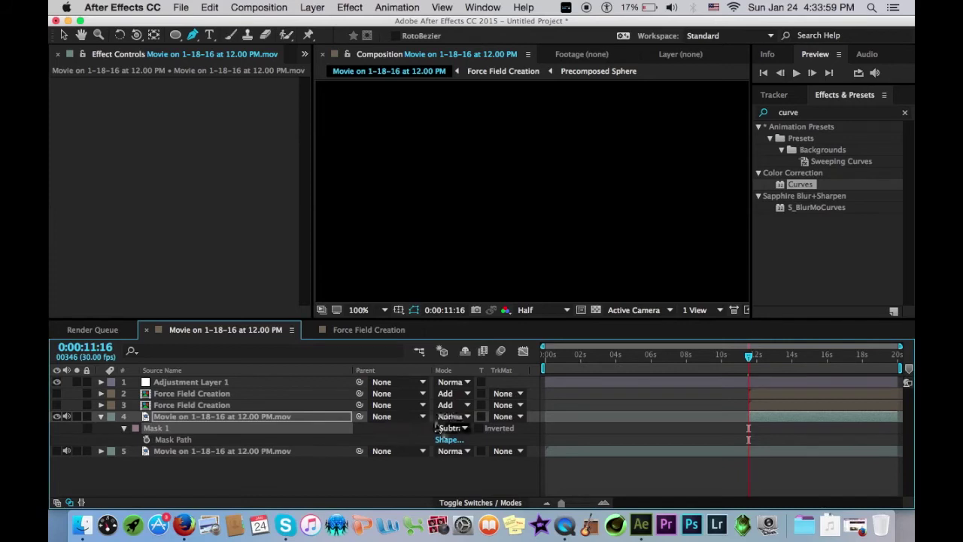
pyautogui.click(452, 428)
pyautogui.click(459, 432)
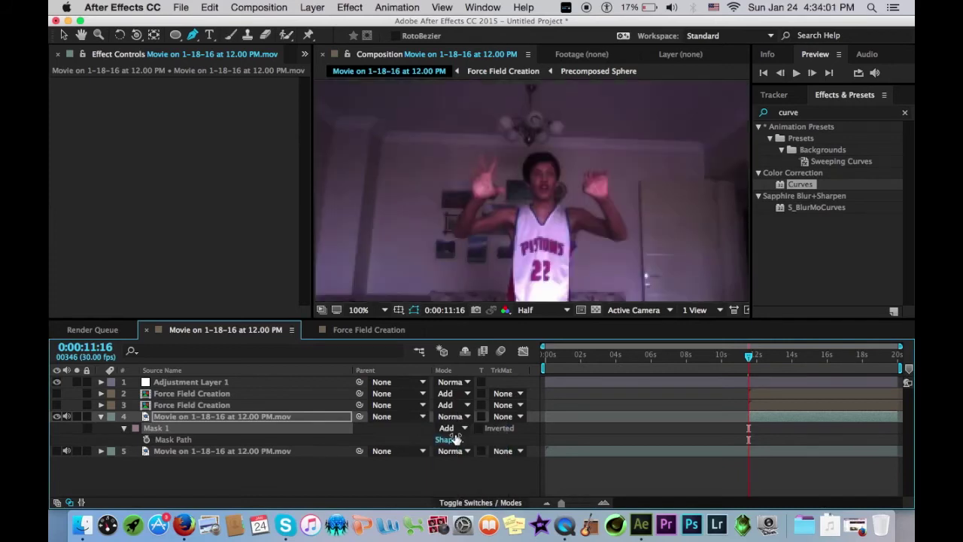
# Step: Select the masked movie footage copy and start the work area at 0:00:11:16
pyautogui.press(',')
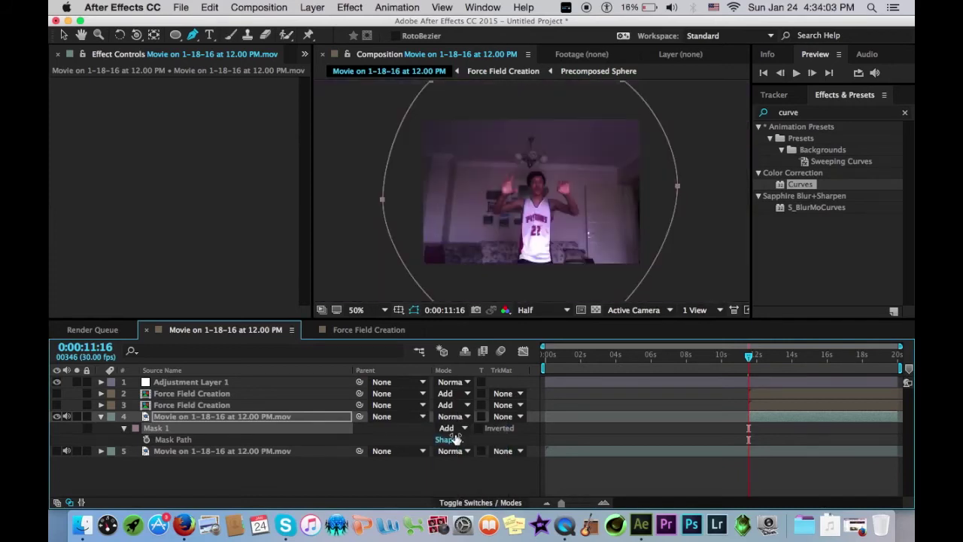
pyautogui.click(268, 419)
pyautogui.press(',')
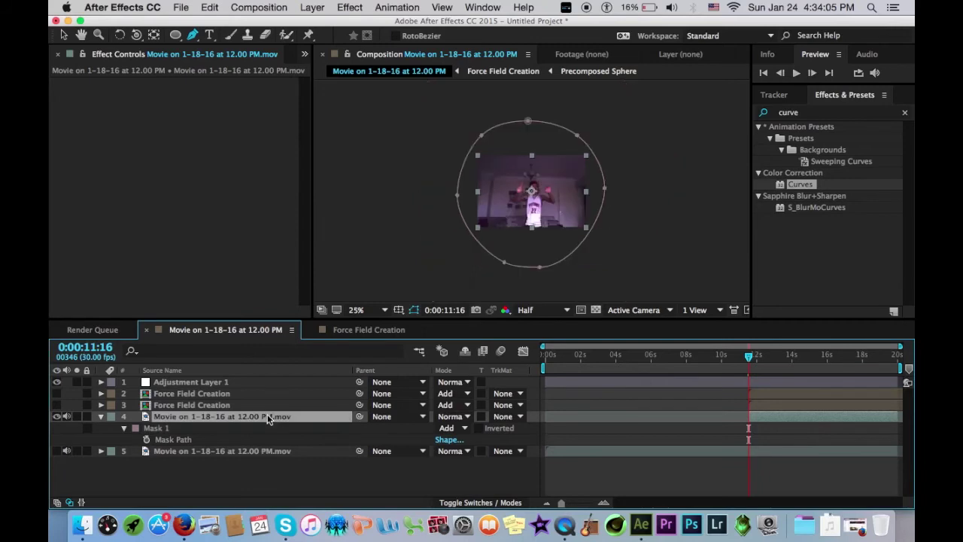
pyautogui.press('b')
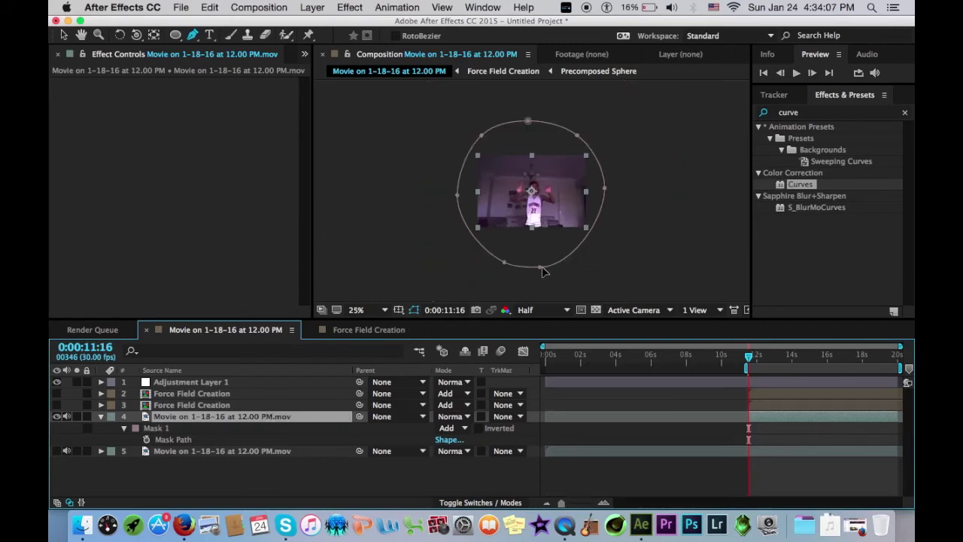
# Step: Reshape Mask 1 on the footage copy by pulling its points inward to an irregular outline around the person's upper body
pyautogui.moveTo(539, 269); pyautogui.dragTo(520, 217)
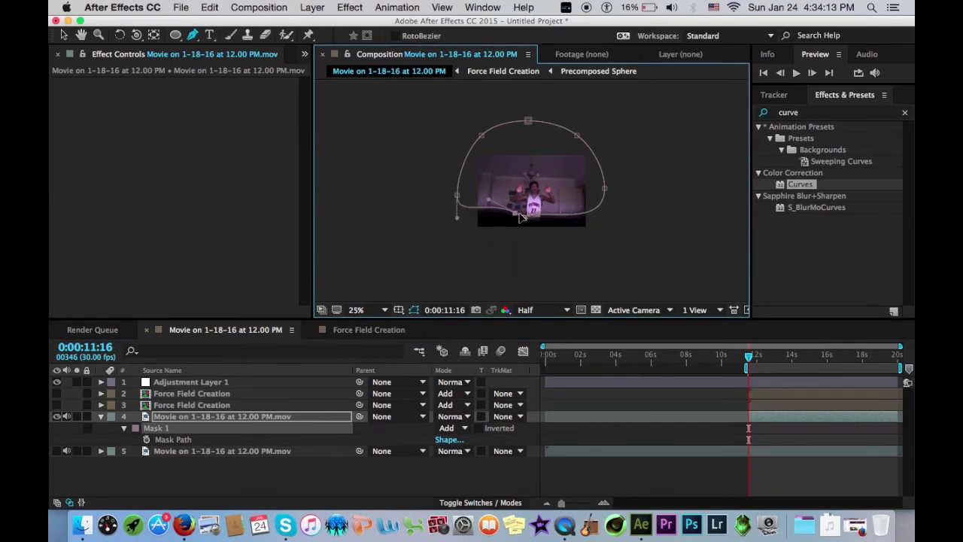
pyautogui.press('.')
pyautogui.moveTo(509, 242); pyautogui.dragTo(503, 236)
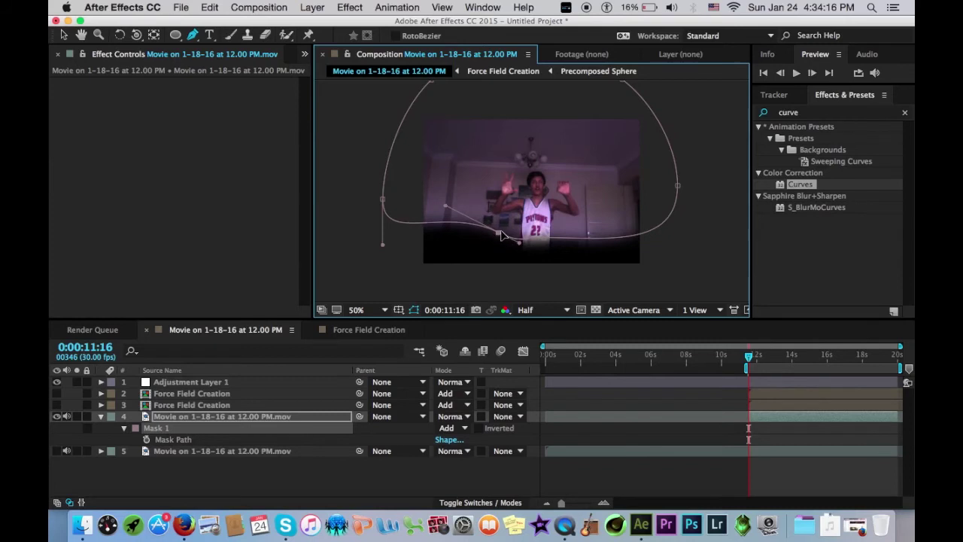
pyautogui.moveTo(382, 199); pyautogui.dragTo(477, 185)
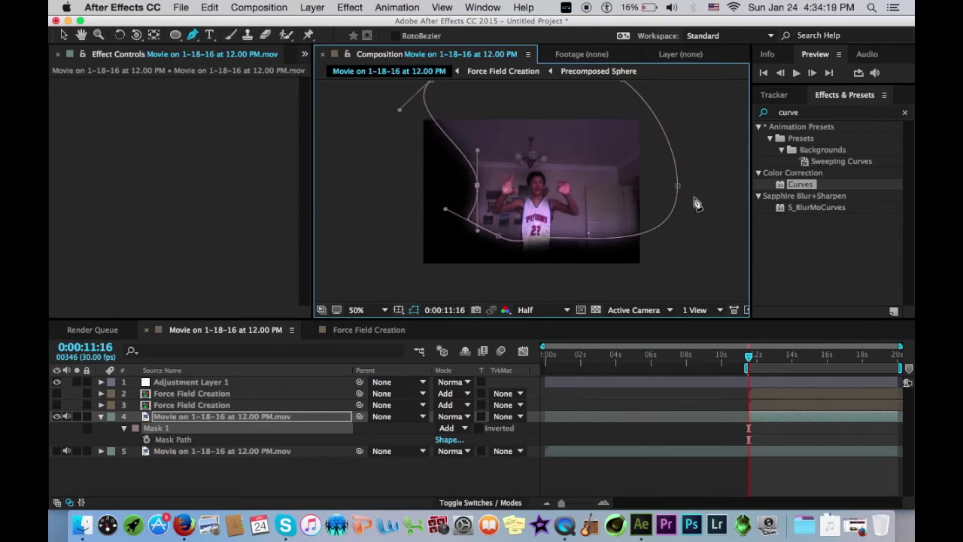
pyautogui.moveTo(678, 186); pyautogui.dragTo(621, 176)
pyautogui.press(',')
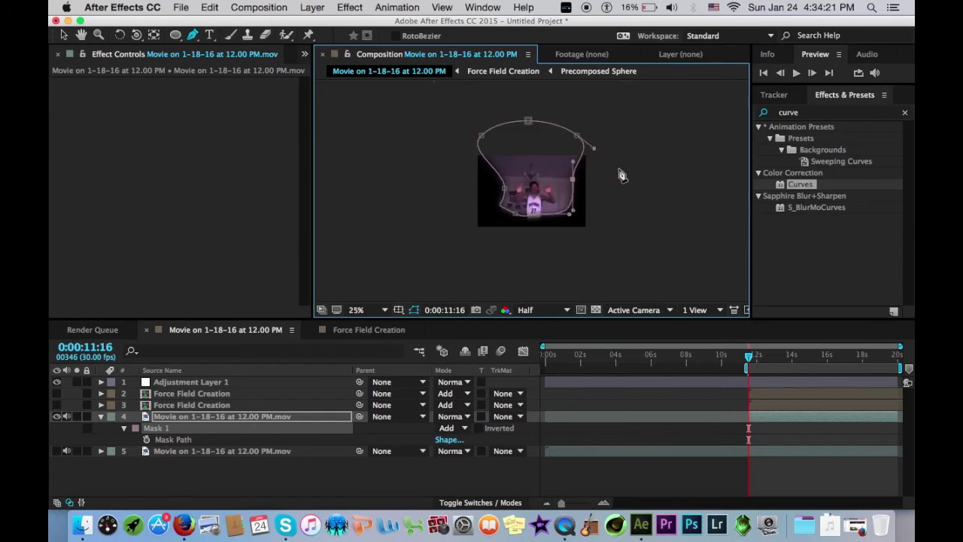
pyautogui.moveTo(576, 136); pyautogui.dragTo(555, 173)
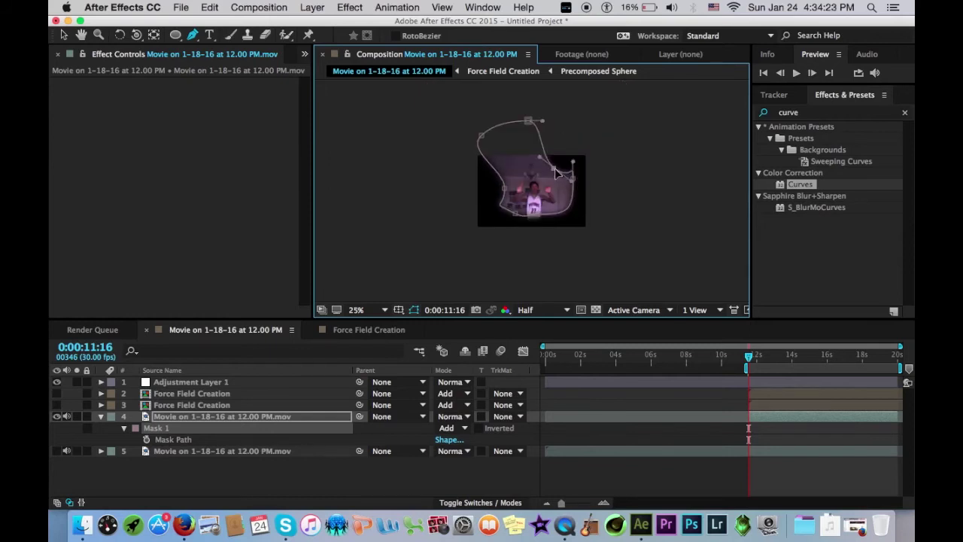
pyautogui.moveTo(528, 120); pyautogui.dragTo(503, 170)
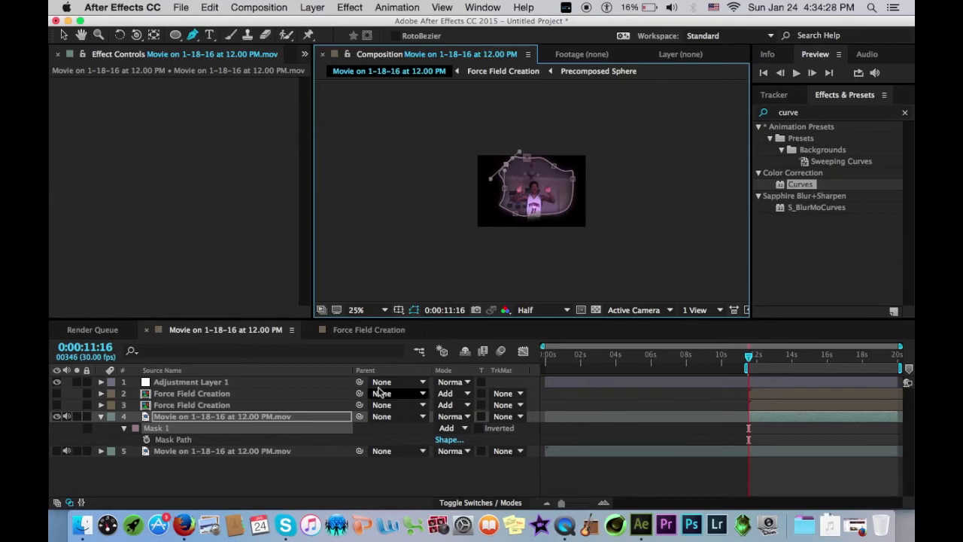
# Step: Fit the composition in the viewer and set Mask 1's feather to 20 pixels
pyautogui.click(373, 311)
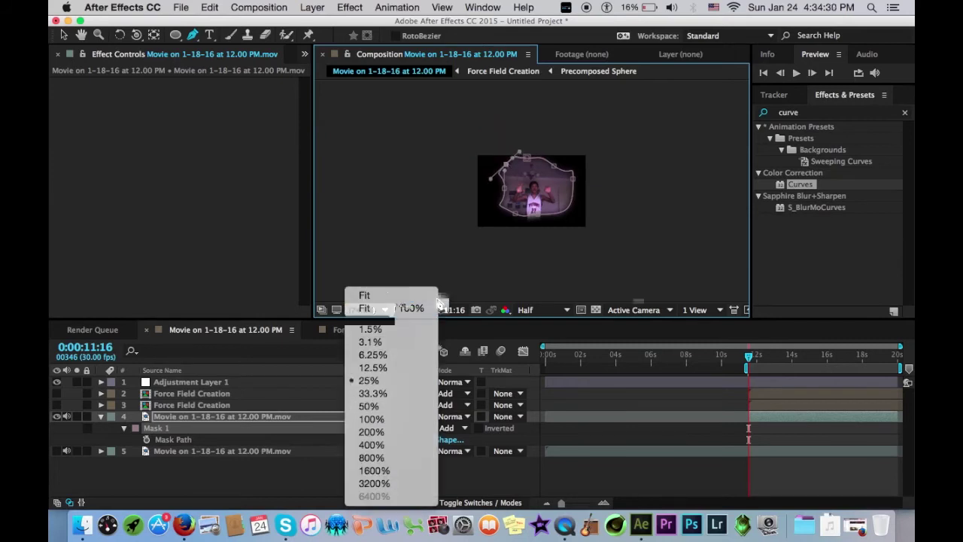
pyautogui.click(399, 296)
pyautogui.press('f')
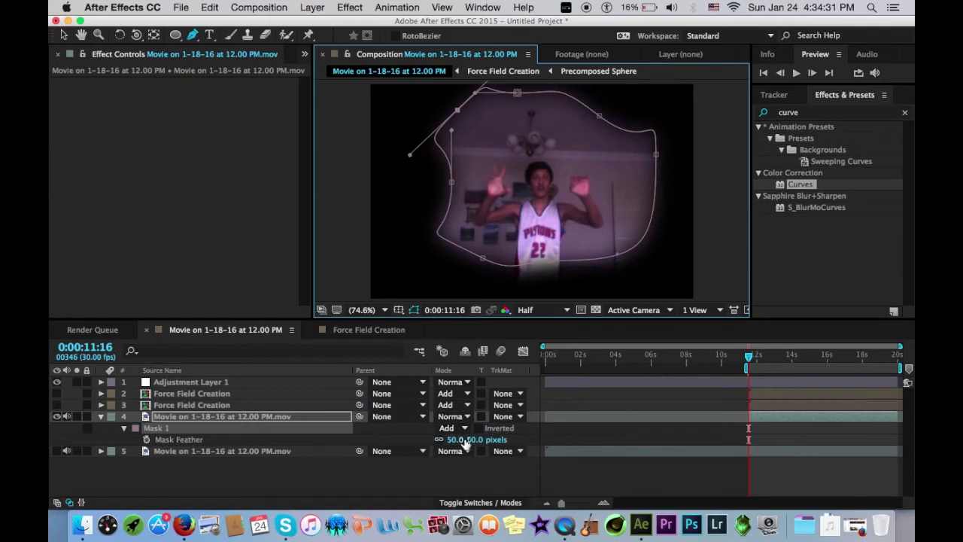
pyautogui.click(454, 439)
pyautogui.write('20')
pyautogui.press('Return')
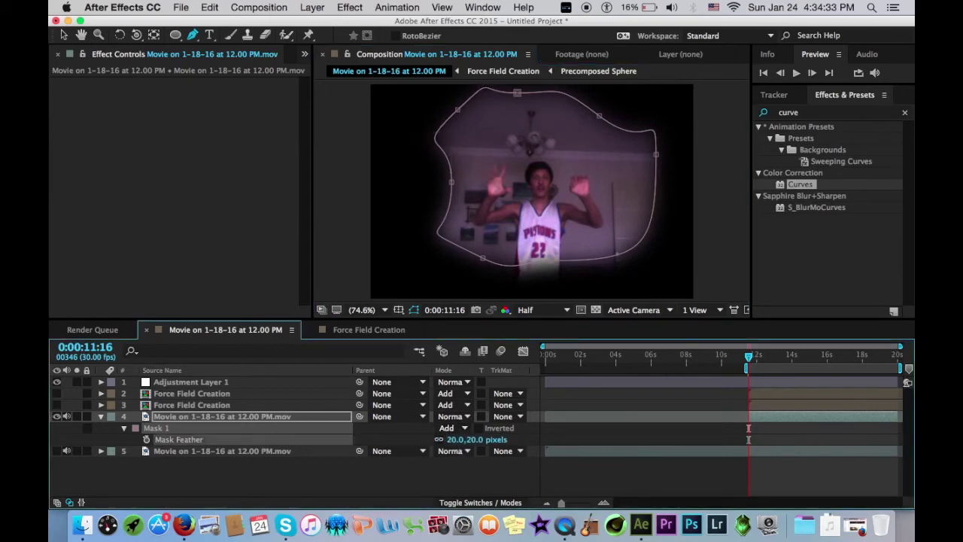
pyautogui.click(572, 480)
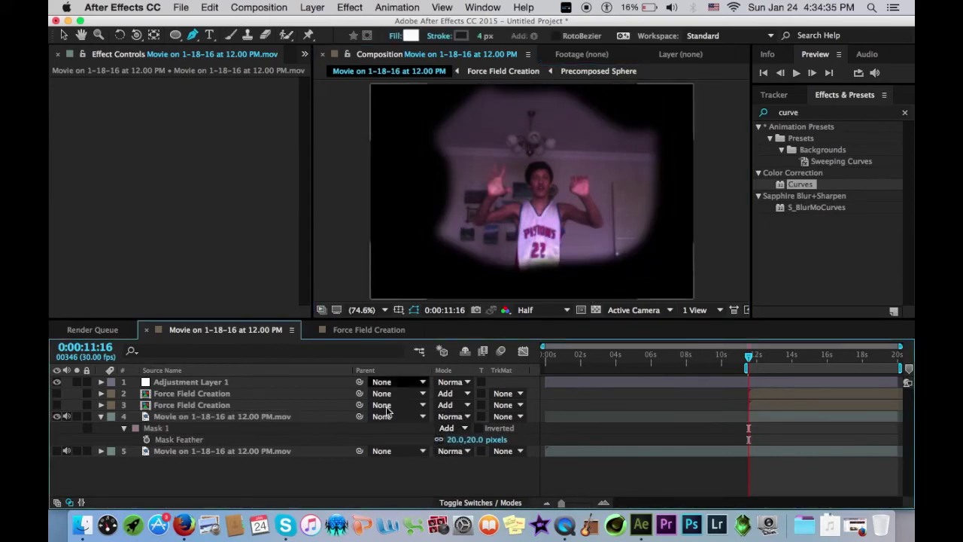
# Step: Make the original movie footage layer beneath the masked copy visible again
pyautogui.click(57, 450)
pyautogui.click(58, 451)
pyautogui.click(57, 450)
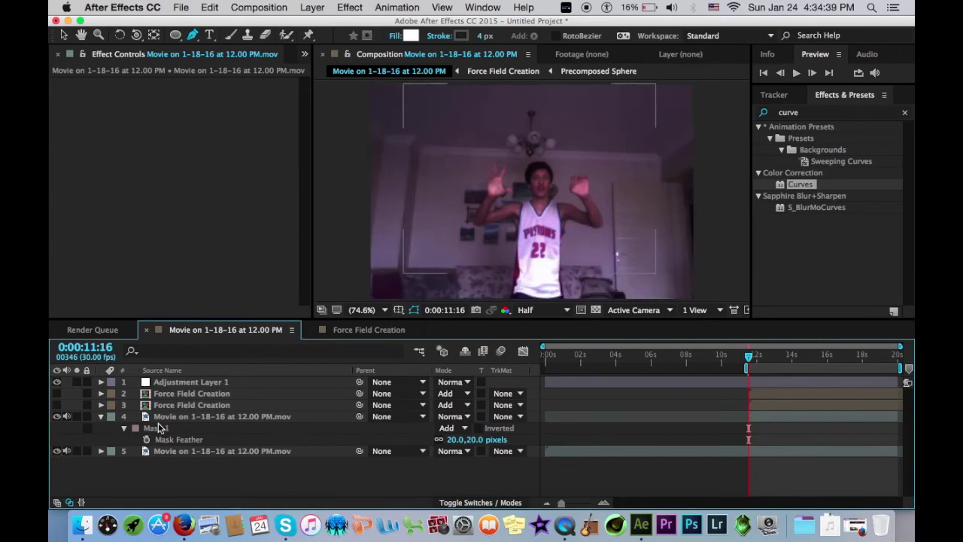
# Step: Apply the Turbulent Displace effect to the masked footage copy and set its Size to 42
pyautogui.click(193, 416)
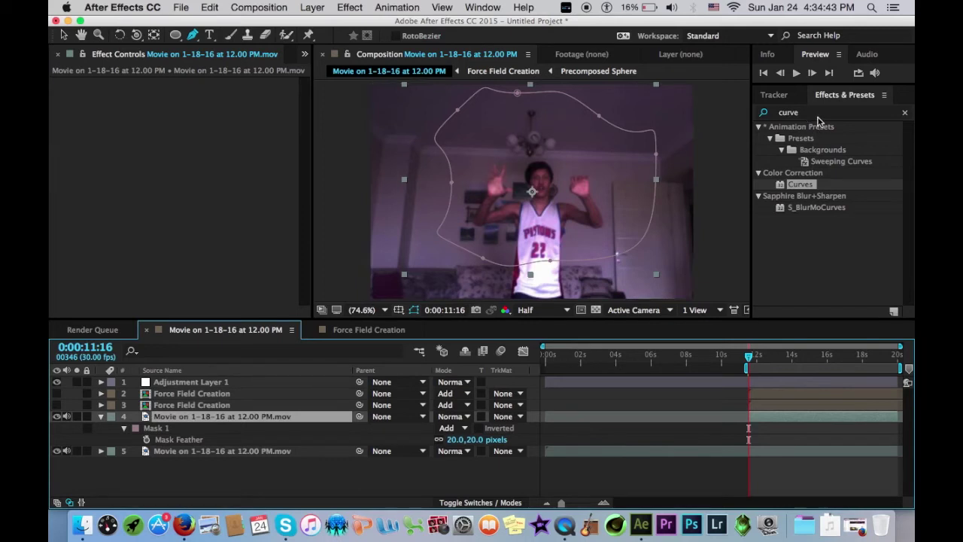
pyautogui.click(763, 112)
pyautogui.write('turbul')
pyautogui.click(786, 132)
pyautogui.doubleClick(796, 142)
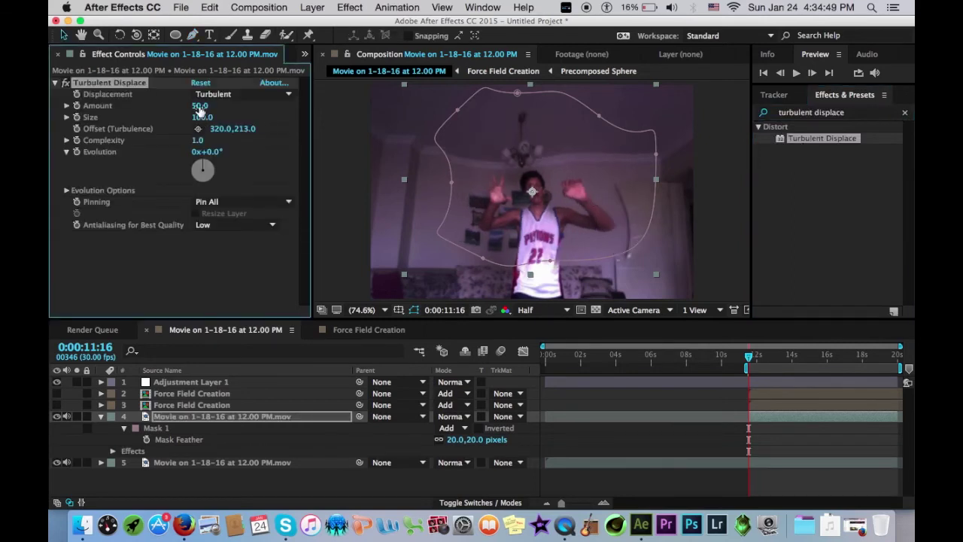
pyautogui.moveTo(201, 116); pyautogui.dragTo(174, 128)
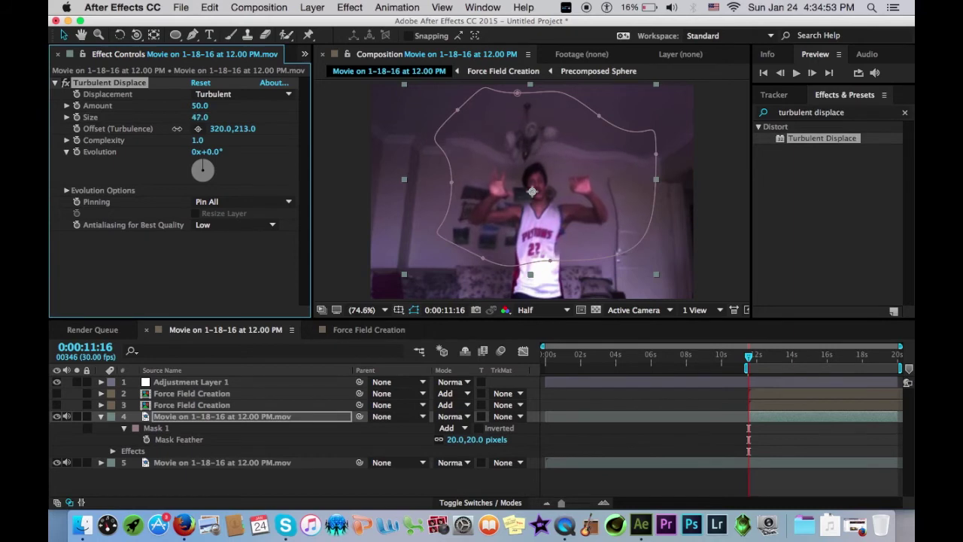
# Step: Hide the mask path outlines and show both Force Field Creation layers at 100% magnification
pyautogui.click(412, 310)
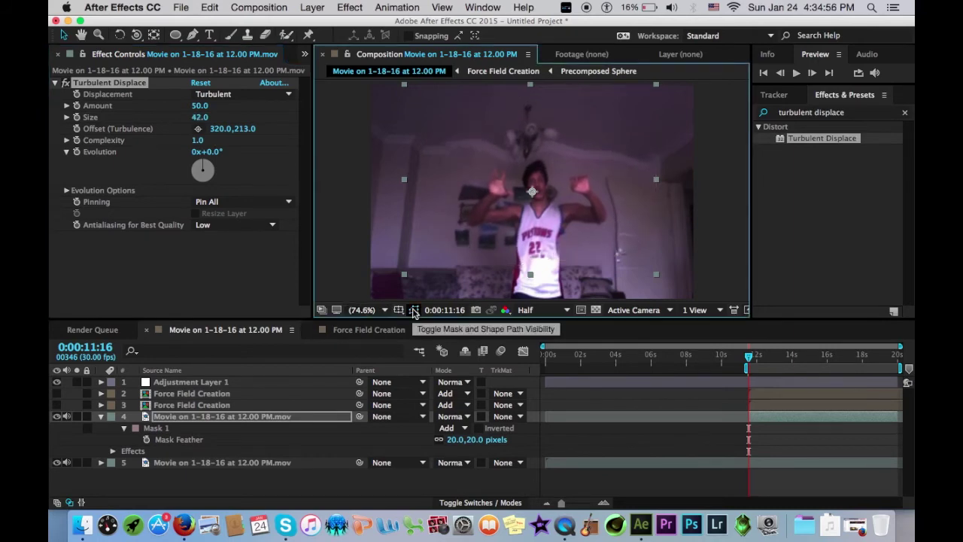
pyautogui.click(57, 406)
pyautogui.click(57, 394)
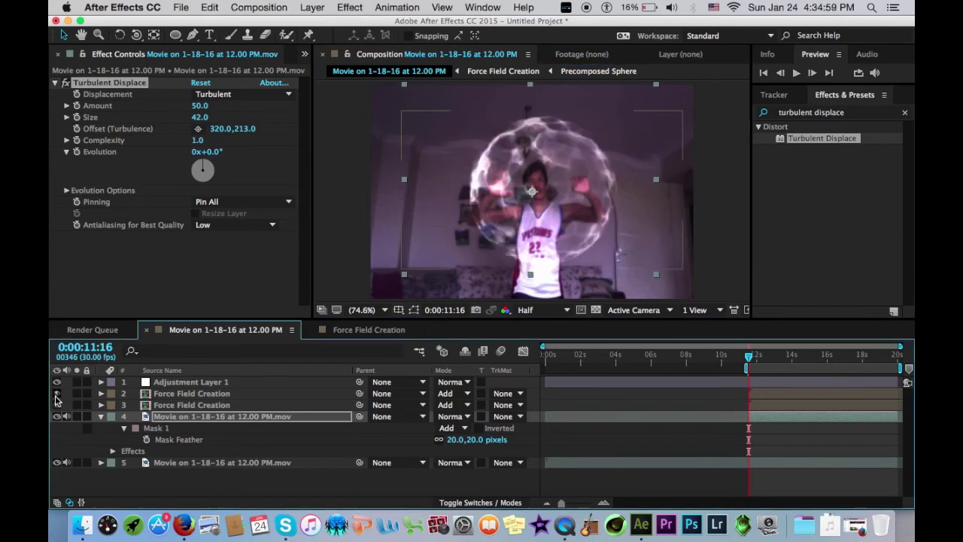
pyautogui.press('/')
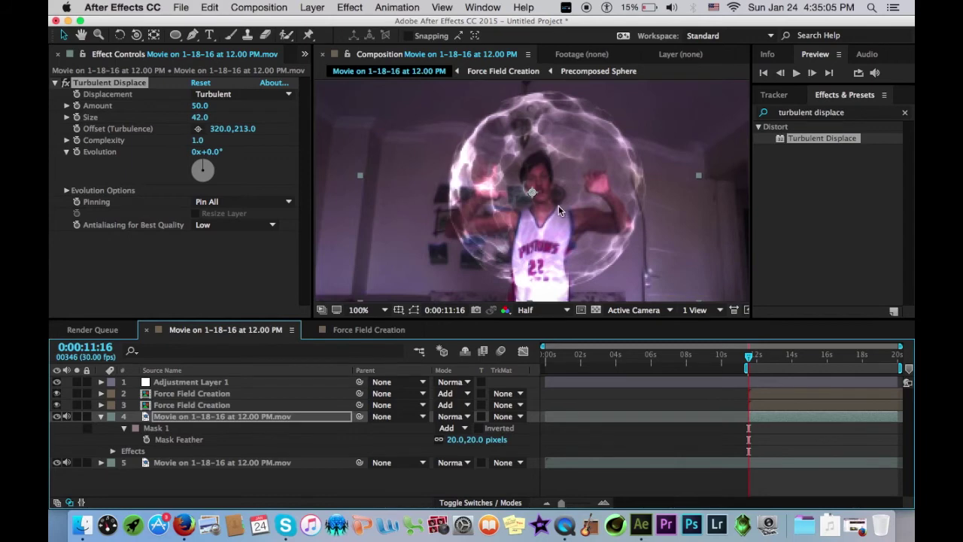
# Step: Switch off Turbulent Displace on the masked footage copy and apply a Displacement Map effect instead
pyautogui.click(276, 421)
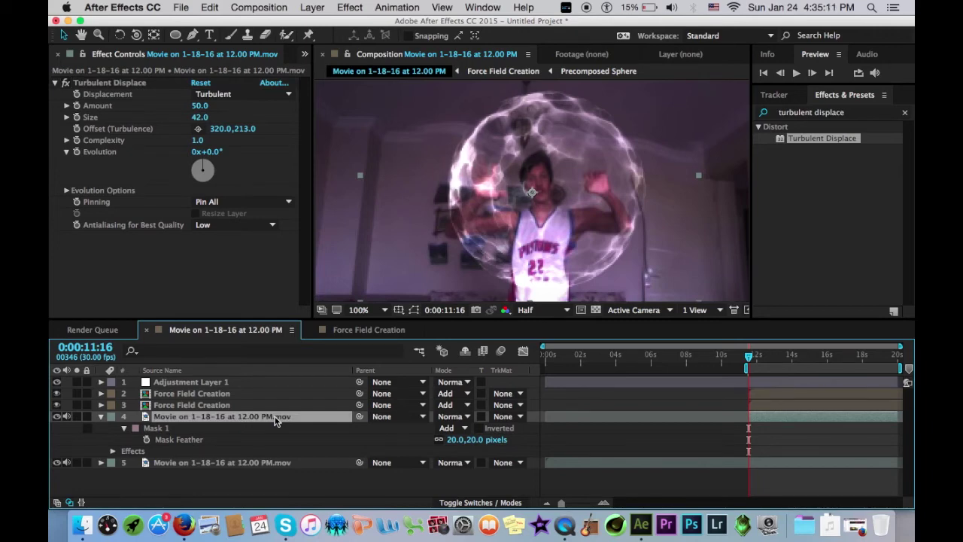
pyautogui.click(56, 83)
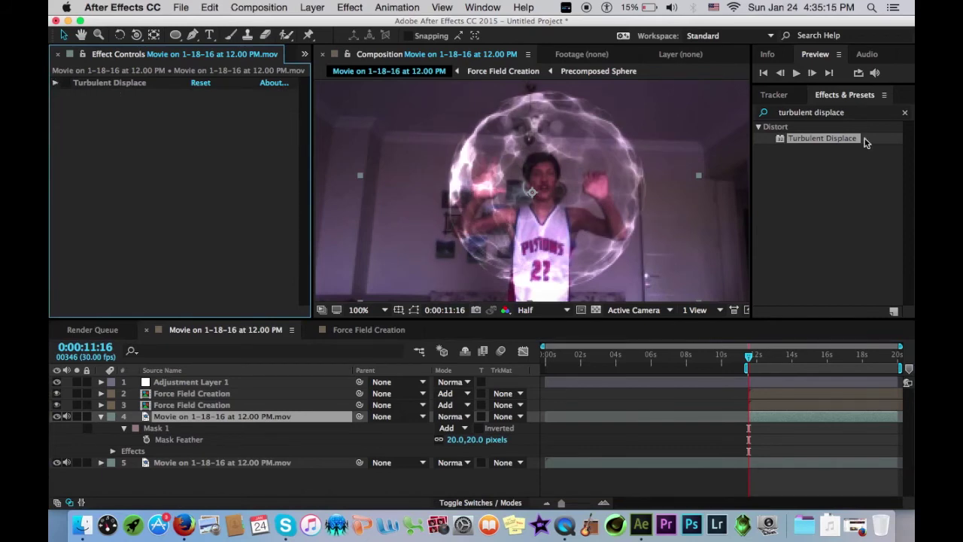
pyautogui.click(872, 113)
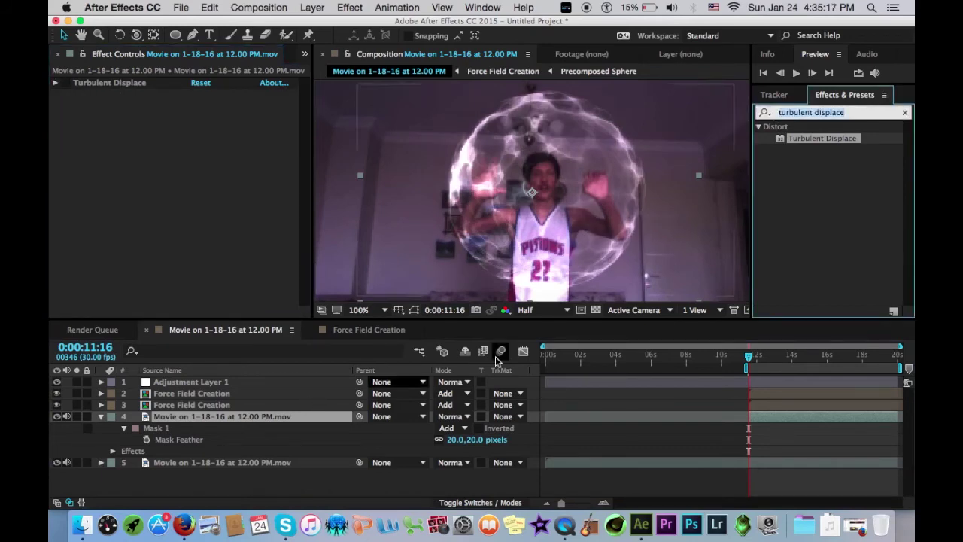
pyautogui.write('displ')
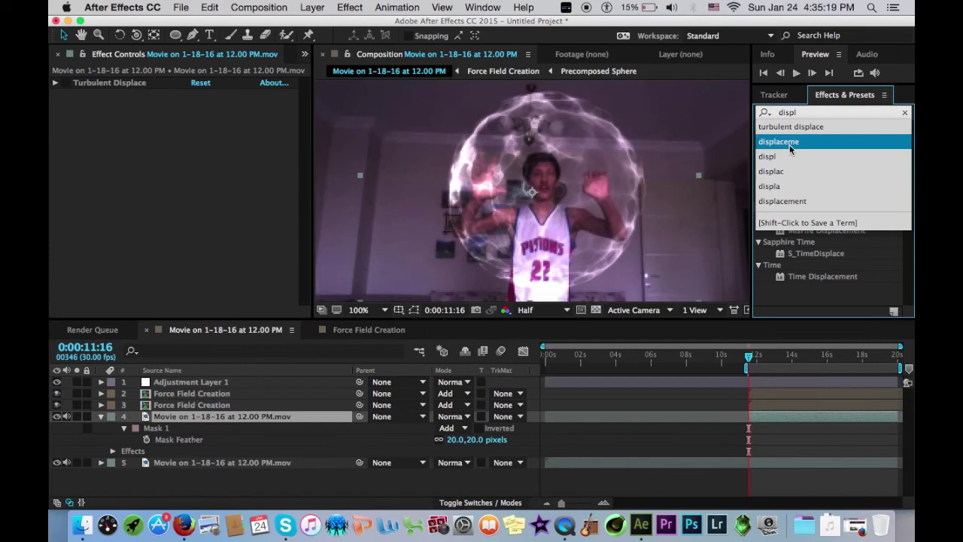
pyautogui.click(788, 201)
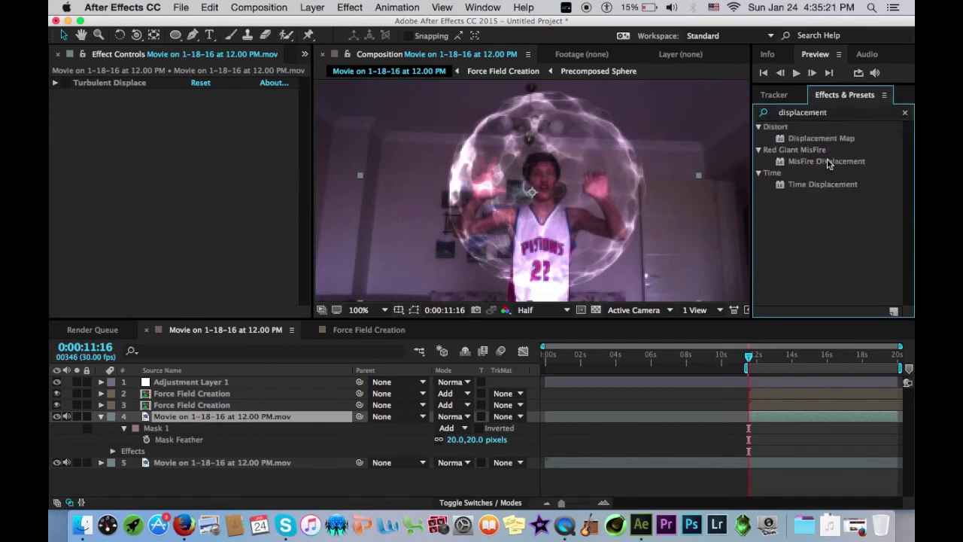
pyautogui.doubleClick(832, 139)
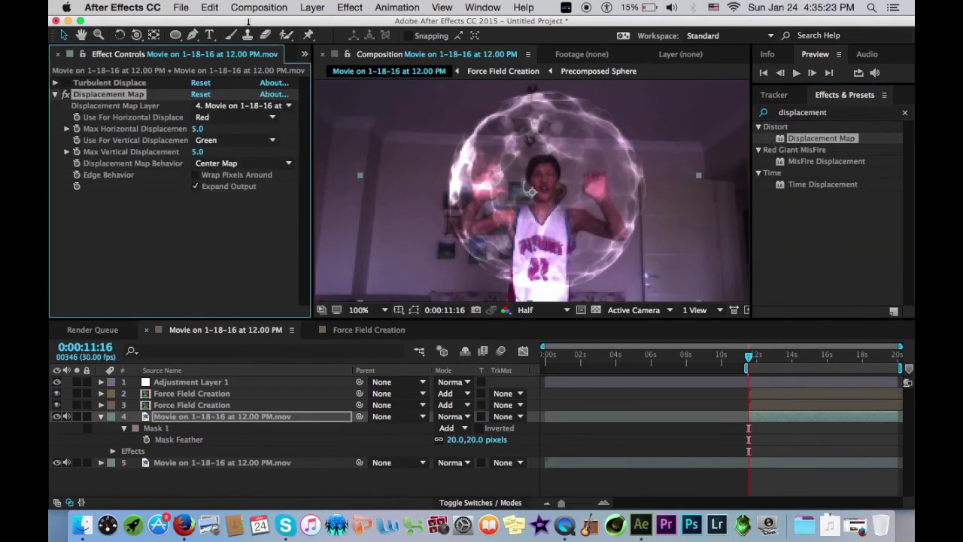
# Step: Try Displacement Map with the lower Force Field Creation layer as map and Max Horizontal Displacement at -12, and delete the effect
pyautogui.moveTo(197, 129)
pyautogui.mouseDown()
pyautogui.moveTo(237, 131)
pyautogui.moveTo(185, 137)
pyautogui.mouseUp()
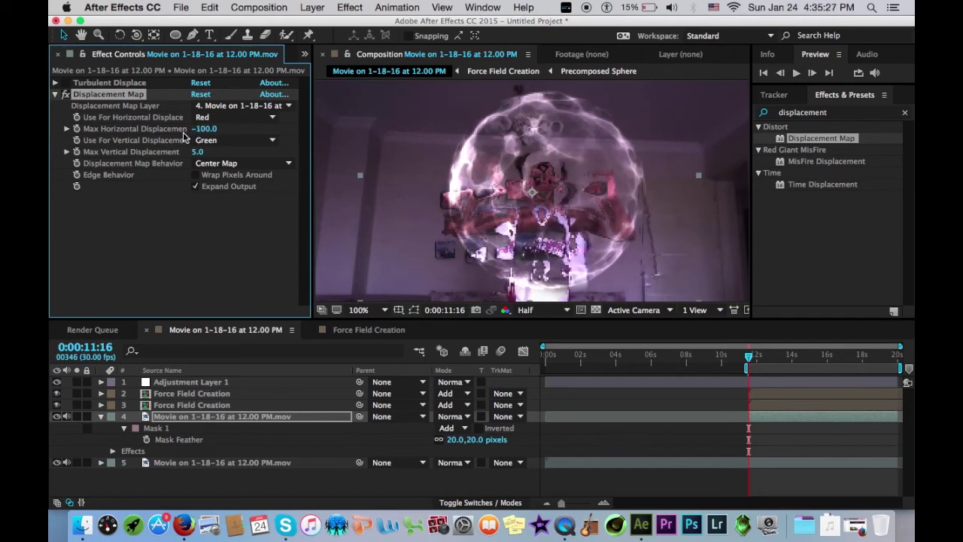
pyautogui.click(225, 106)
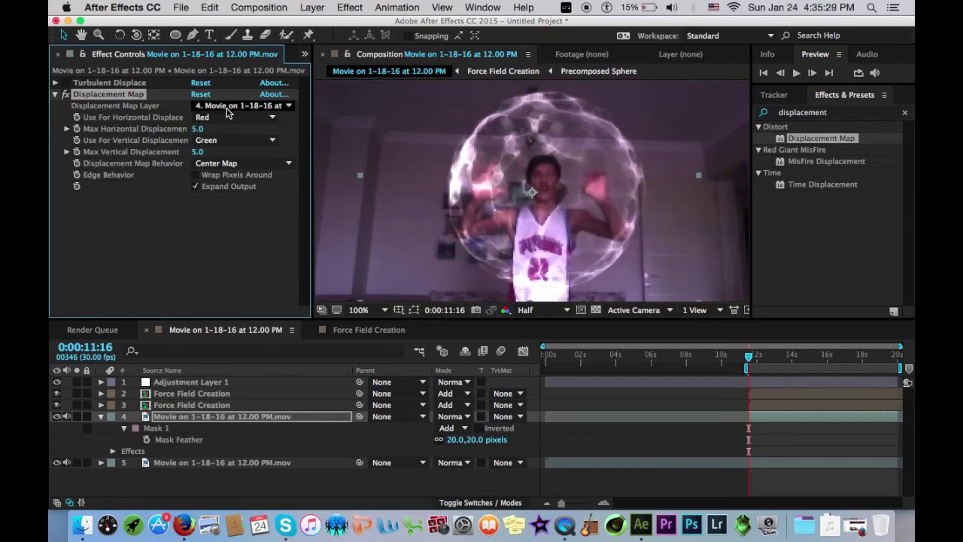
pyautogui.click(224, 166)
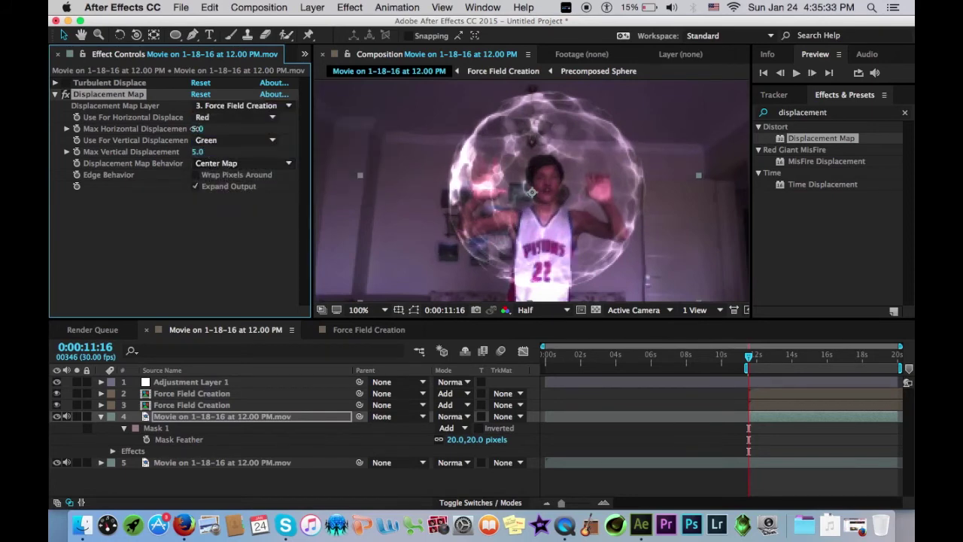
pyautogui.moveTo(194, 128)
pyautogui.mouseDown()
pyautogui.moveTo(165, 141)
pyautogui.moveTo(198, 140)
pyautogui.mouseUp()
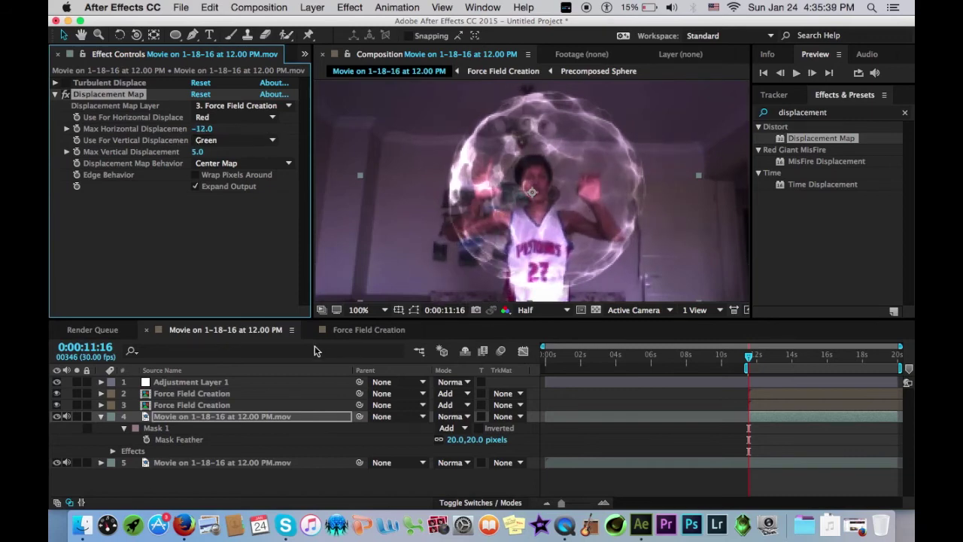
pyautogui.press('Delete')
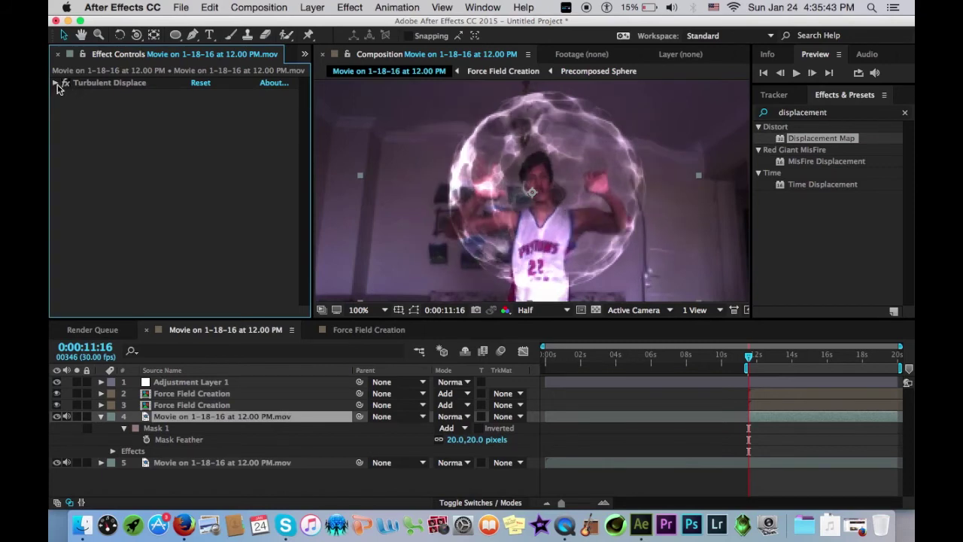
# Step: Set Turbulent Displace's Amount and Size to 17 on the masked copy, with keyframing enabled for both at 0:00:11:16
pyautogui.click(56, 84)
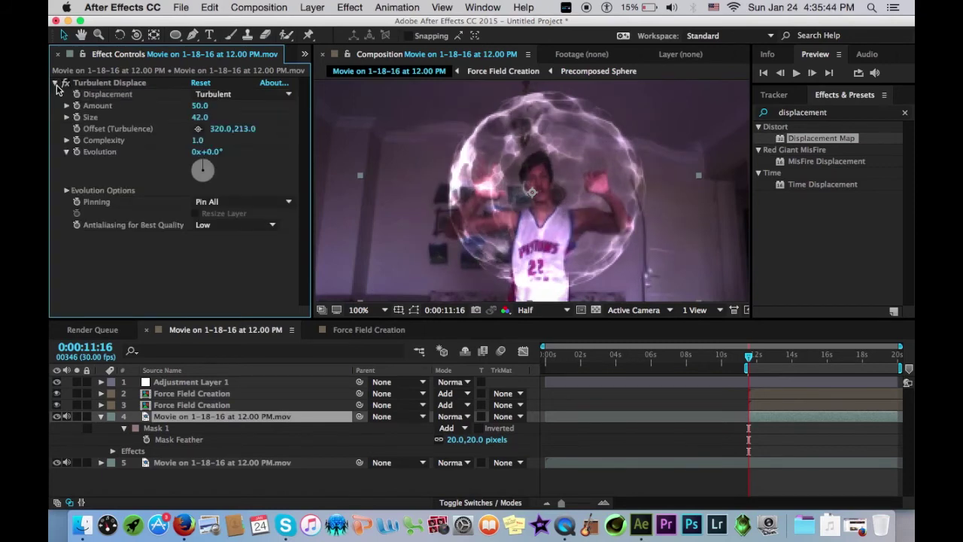
pyautogui.click(200, 119)
pyautogui.write('20')
pyautogui.press('Return')
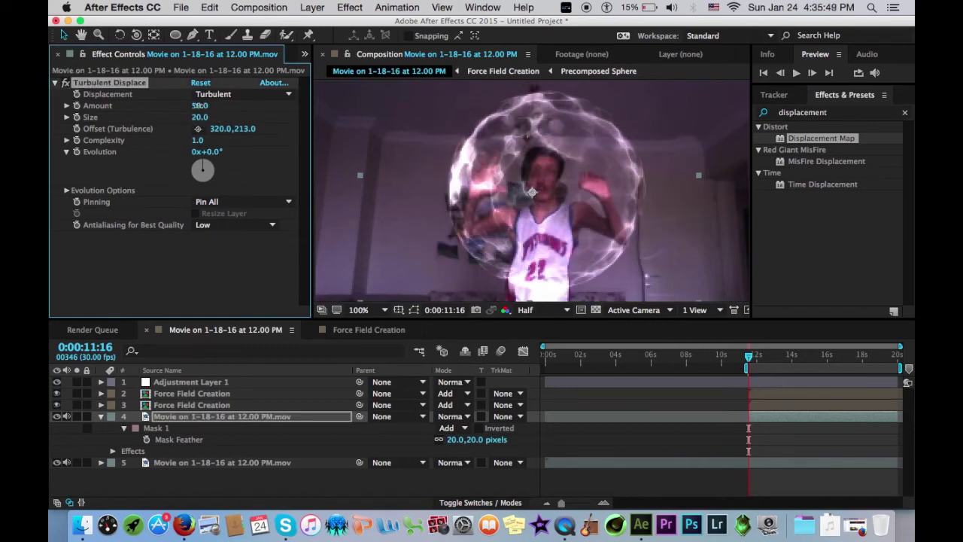
pyautogui.moveTo(194, 106); pyautogui.dragTo(207, 128)
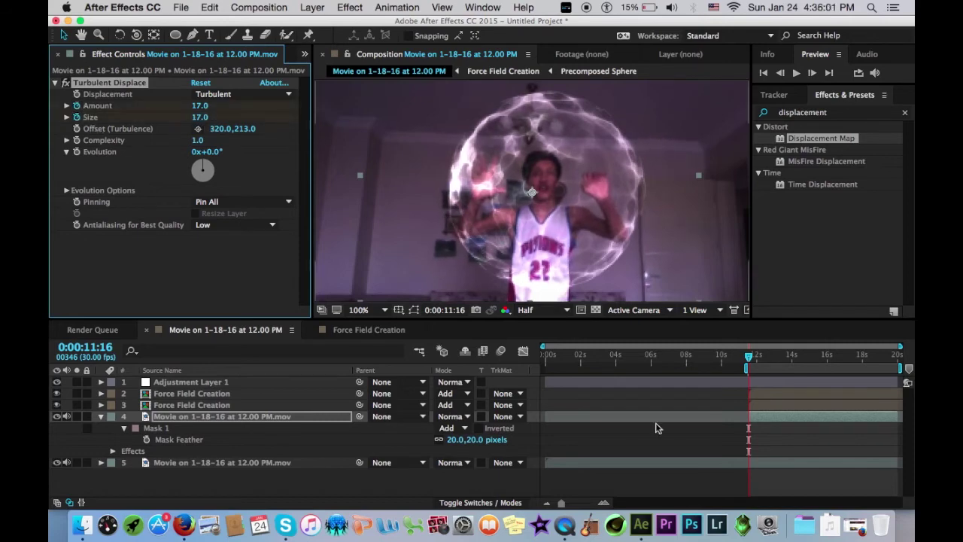
# Step: Set Turbulent Displace's Amount to 9 and Size to 73 at 0:00:20:00 and reveal the masked copy's keyframed properties
pyautogui.click(898, 363)
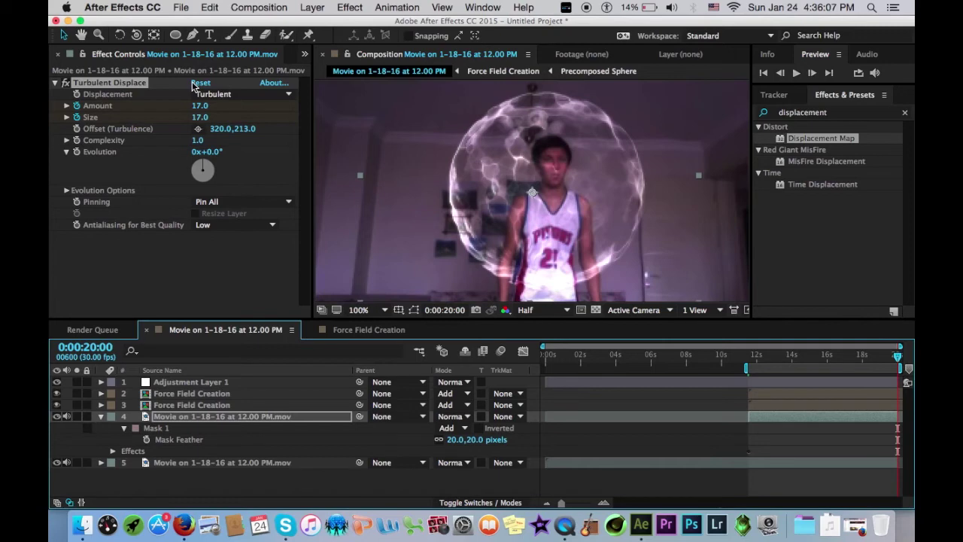
pyautogui.moveTo(200, 117)
pyautogui.mouseDown()
pyautogui.moveTo(229, 106)
pyautogui.moveTo(187, 118)
pyautogui.moveTo(216, 111)
pyautogui.moveTo(197, 113)
pyautogui.mouseUp()
pyautogui.press('u')
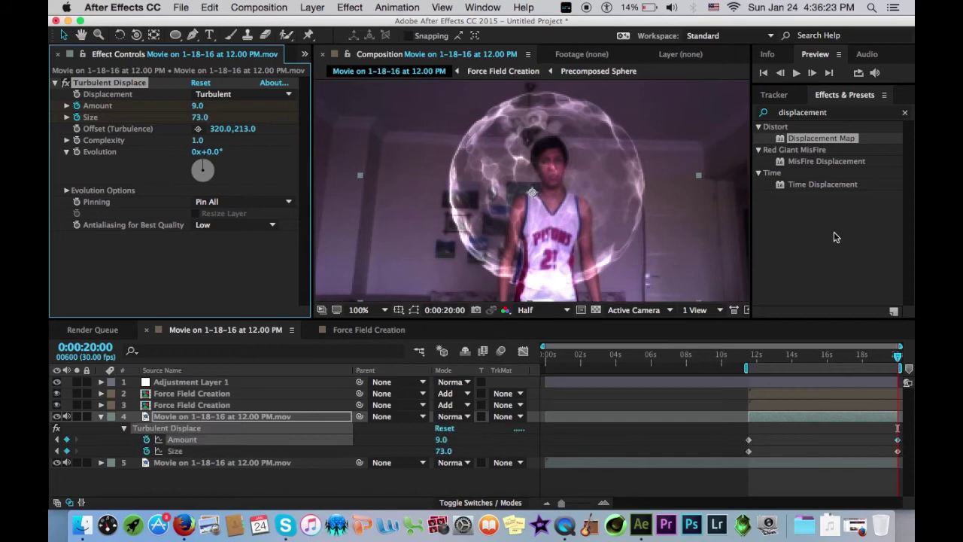
# Step: Set Turbulent Displace's Amount to 80.7 and Size to 7.3 at 0:00:14:00, and turn off keyframing for both properties
pyautogui.moveTo(827, 356); pyautogui.dragTo(792, 361)
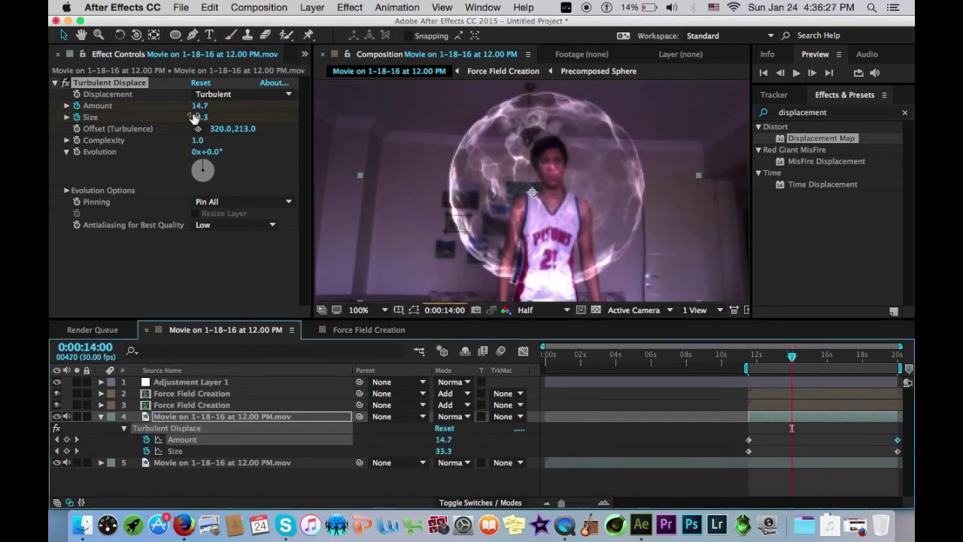
pyautogui.moveTo(201, 117); pyautogui.dragTo(244, 106)
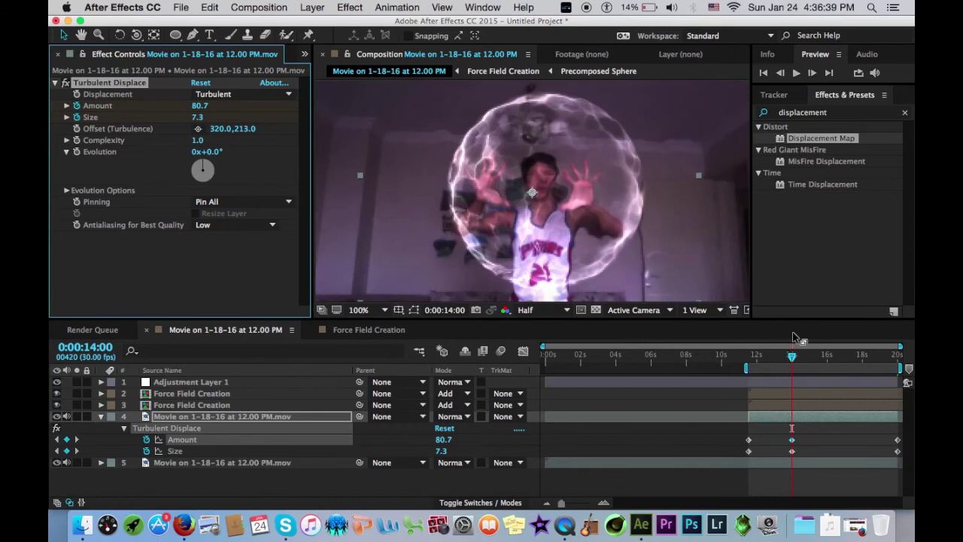
pyautogui.click(76, 105)
pyautogui.click(76, 117)
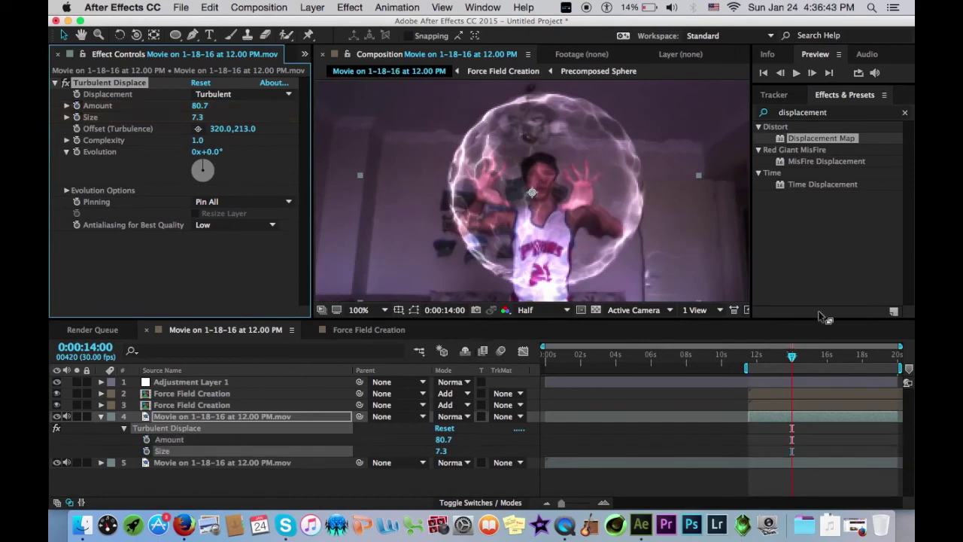
pyautogui.click(776, 359)
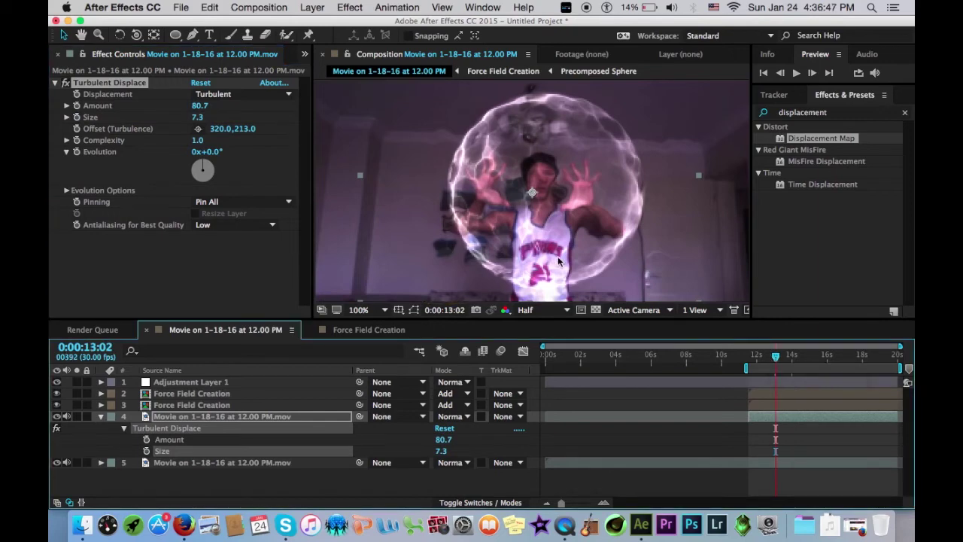
pyautogui.click(760, 358)
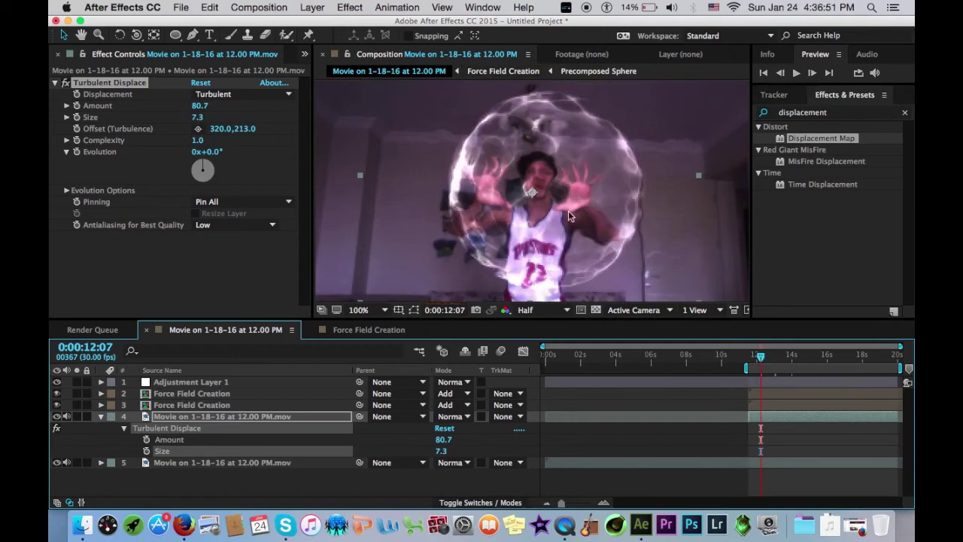
pyautogui.click(101, 416)
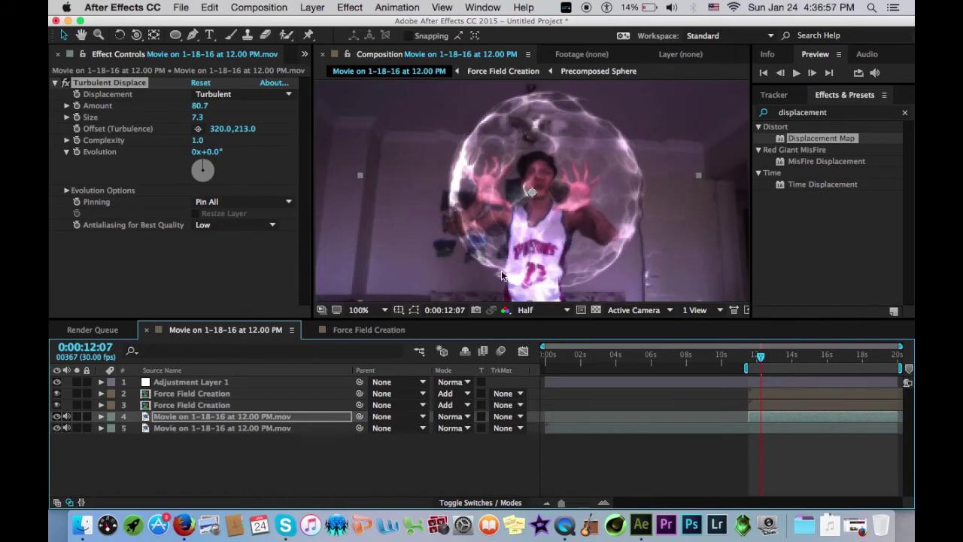
# Step: Show the mask path of the masked footage copy and pull its points closer around the sphere at 0:00:12:07
pyautogui.click(302, 419)
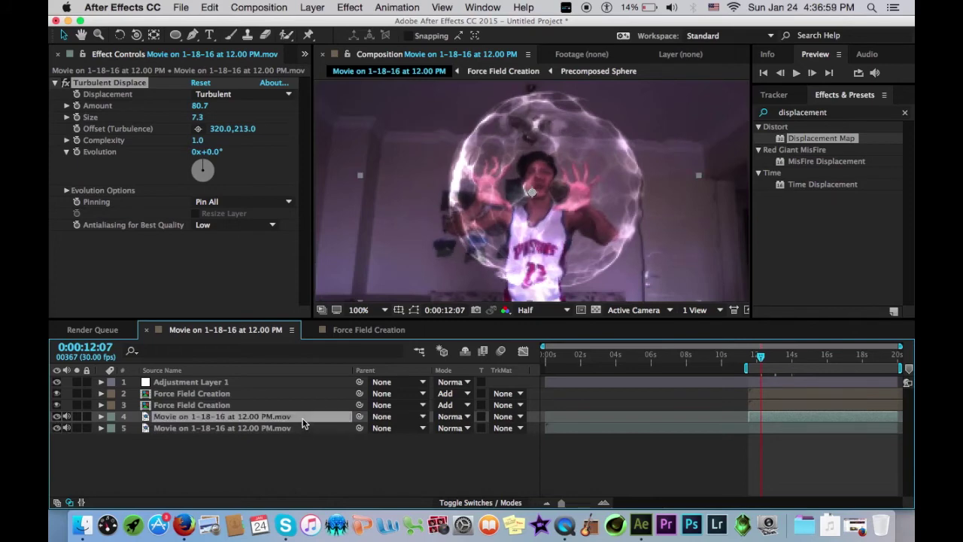
pyautogui.click(414, 310)
pyautogui.moveTo(426, 179); pyautogui.dragTo(445, 185)
pyautogui.press(',')
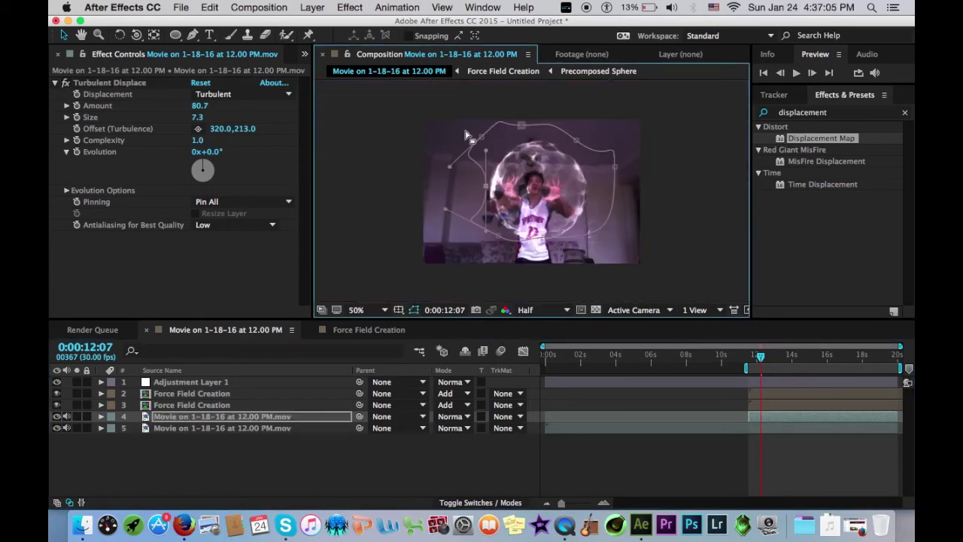
pyautogui.click(497, 149)
pyautogui.moveTo(518, 127); pyautogui.dragTo(522, 134)
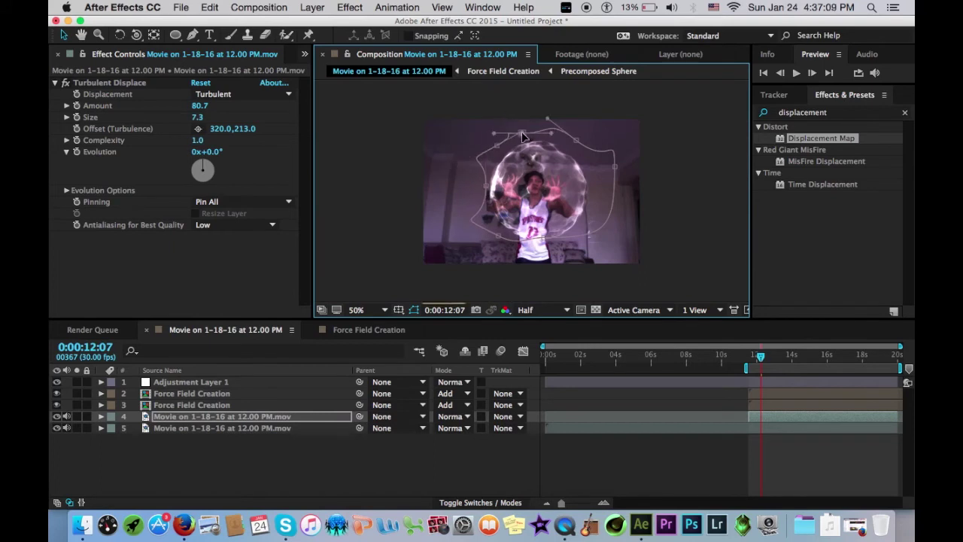
pyautogui.moveTo(577, 143); pyautogui.dragTo(601, 192)
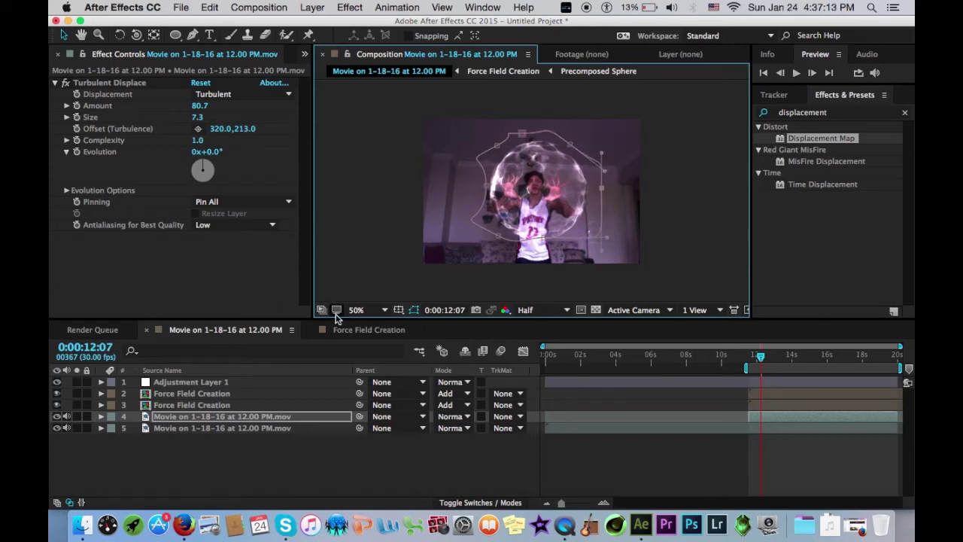
# Step: Fit the composition in the viewer and set Mask 1's feather to 30 pixels on the masked footage copy
pyautogui.click(368, 310)
pyautogui.click(380, 308)
pyautogui.press('f')
pyautogui.moveTo(453, 440); pyautogui.dragTo(461, 439)
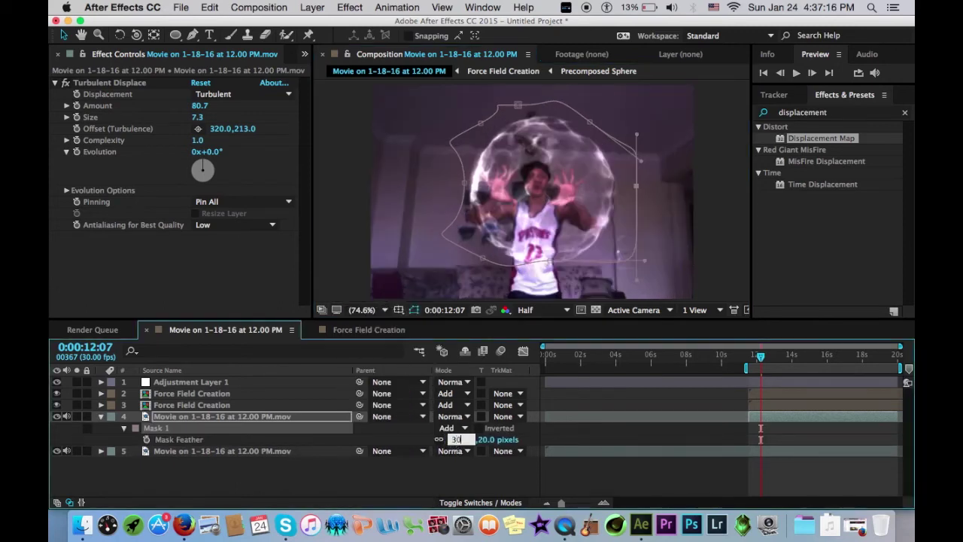
pyautogui.click(593, 465)
# Step: Extend the start of the work area back to about 9 seconds and go to 0:00:11:17
pyautogui.moveTo(745, 367)
pyautogui.mouseDown()
pyautogui.moveTo(706, 368)
pyautogui.moveTo(757, 365)
pyautogui.mouseUp()
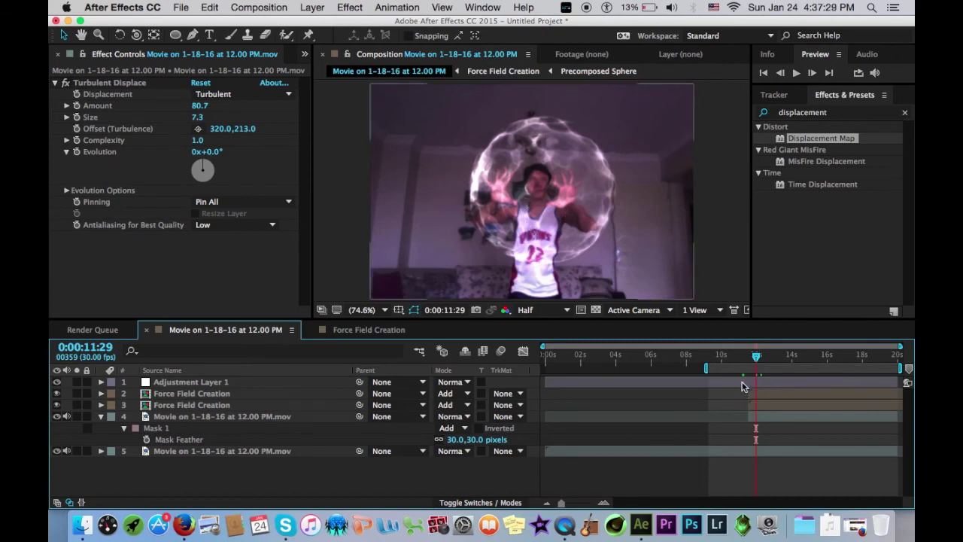
pyautogui.click(518, 396)
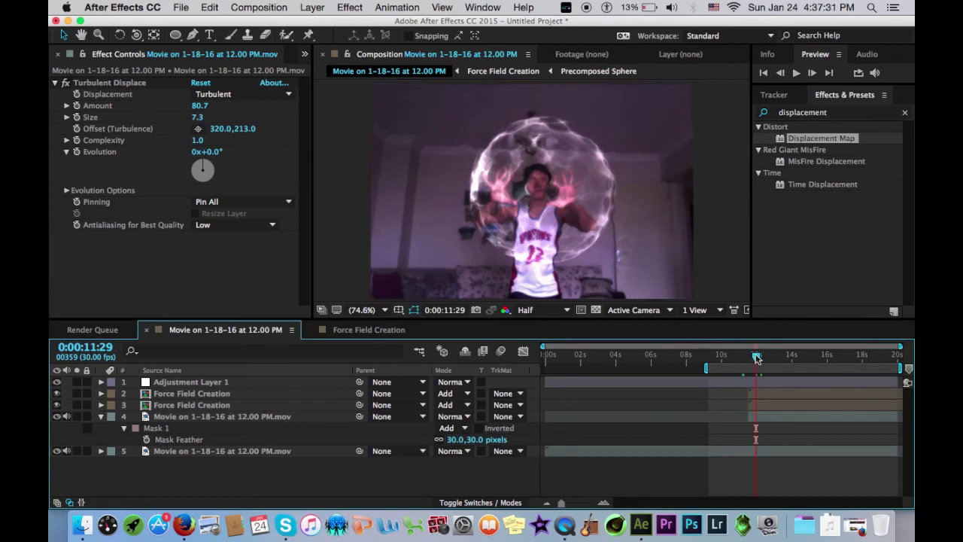
pyautogui.moveTo(757, 364); pyautogui.dragTo(749, 364)
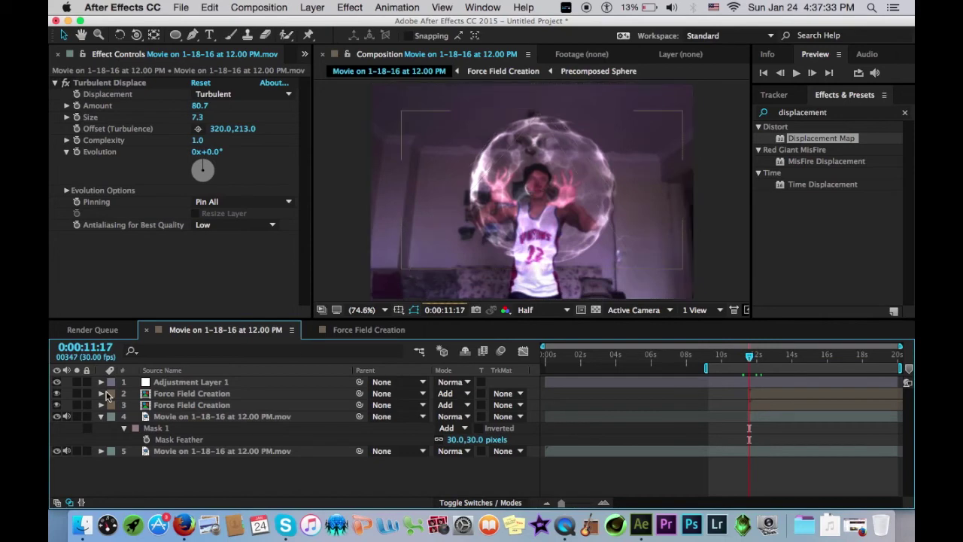
# Step: Hide the upper Force Field Creation layer and apply Linear Wipe to the lower one at 0:00:11:16
pyautogui.click(56, 392)
pyautogui.click(190, 381)
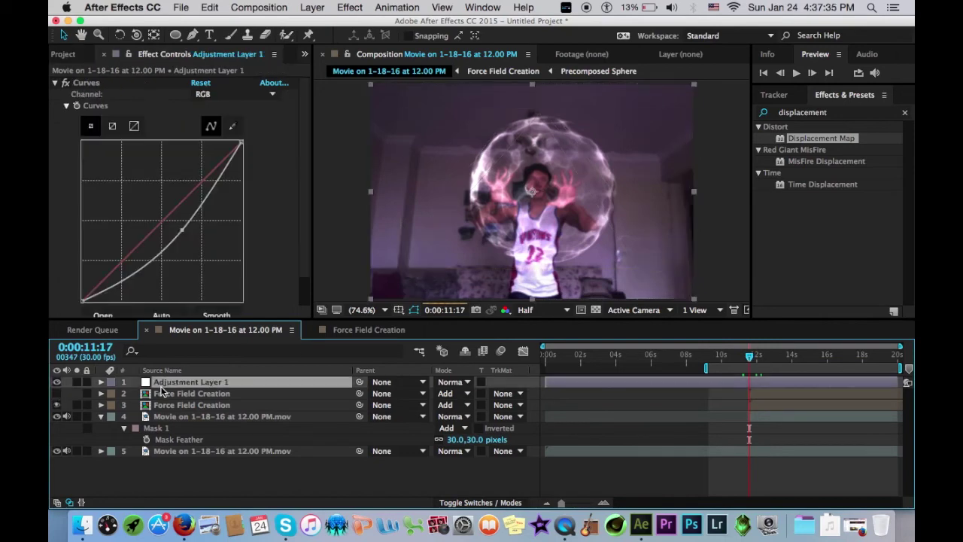
pyautogui.click(200, 406)
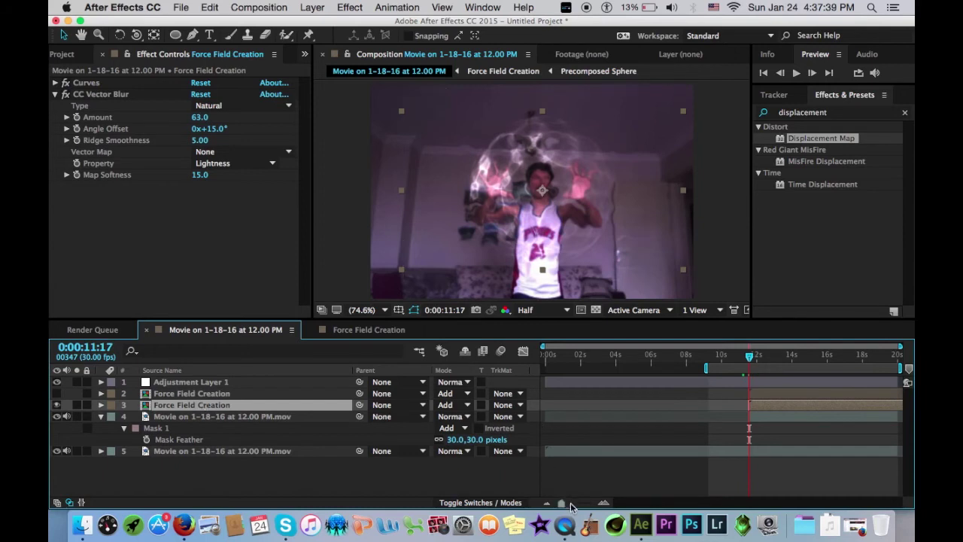
pyautogui.moveTo(560, 503); pyautogui.dragTo(629, 507)
pyautogui.click(697, 359)
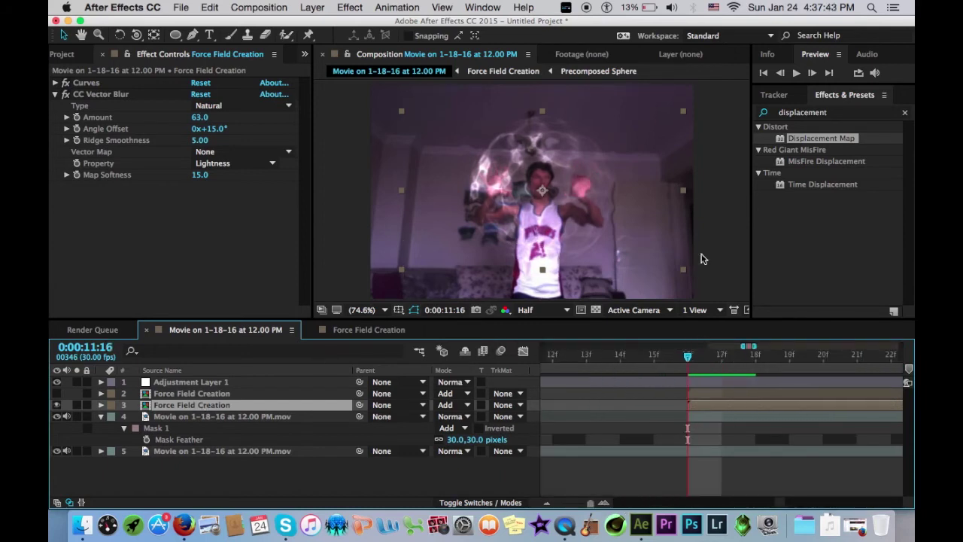
pyautogui.click(838, 115)
pyautogui.write('line')
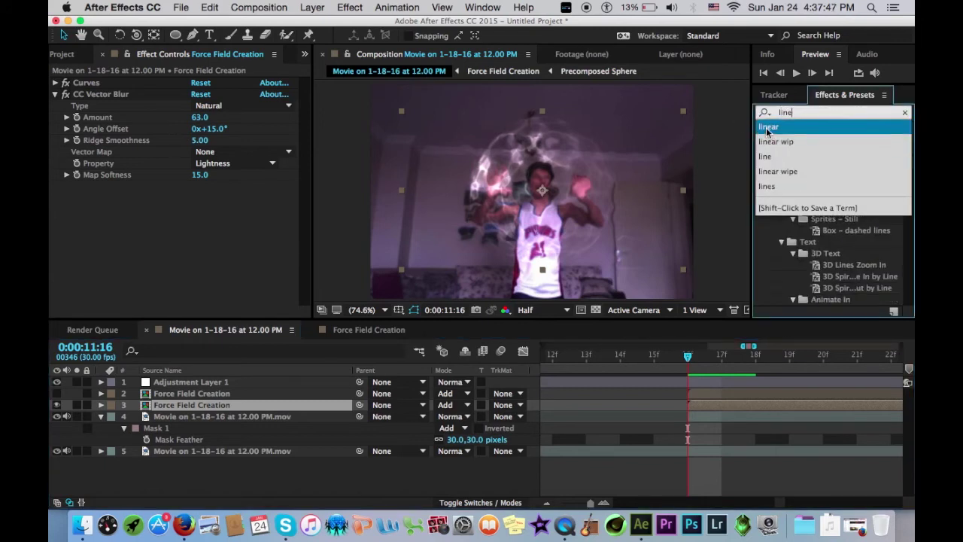
pyautogui.click(767, 128)
pyautogui.doubleClick(804, 265)
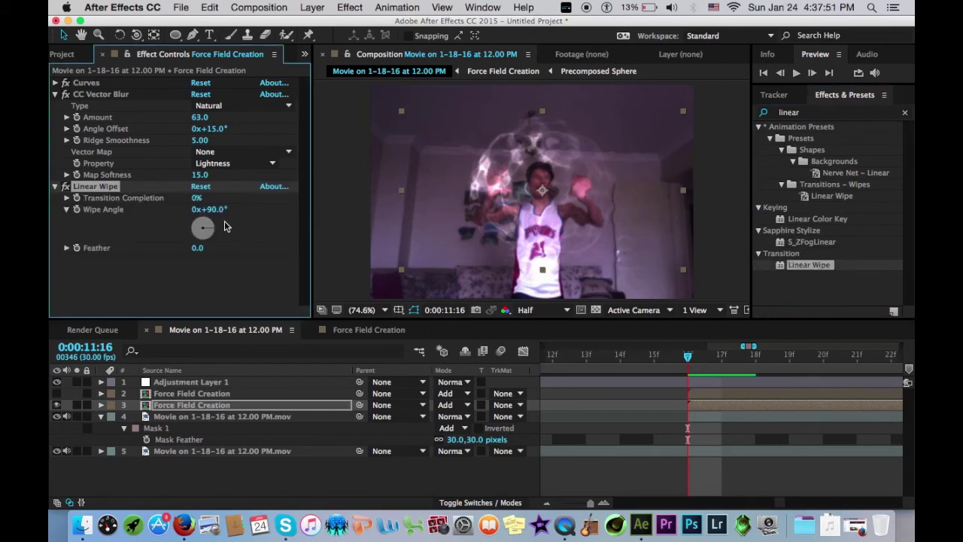
# Step: Set Linear Wipe's Wipe Angle to 112°, Feather to 53 and Transition Completion to 100%, with keyframing enabled for Transition Completion at 0:00:11:16
pyautogui.moveTo(198, 198); pyautogui.dragTo(242, 212)
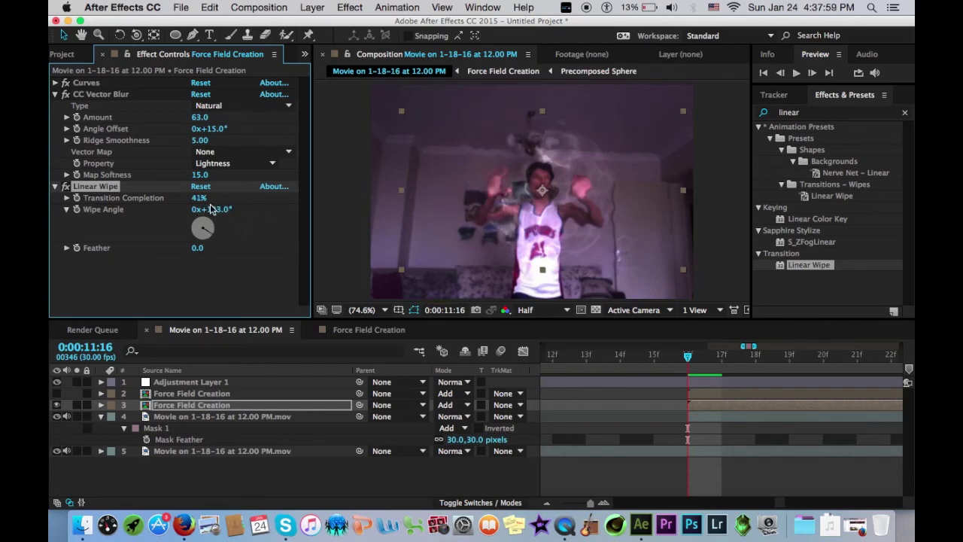
pyautogui.moveTo(199, 199)
pyautogui.mouseDown()
pyautogui.moveTo(231, 201)
pyautogui.moveTo(188, 207)
pyautogui.mouseUp()
pyautogui.click(217, 211)
pyautogui.press('Return')
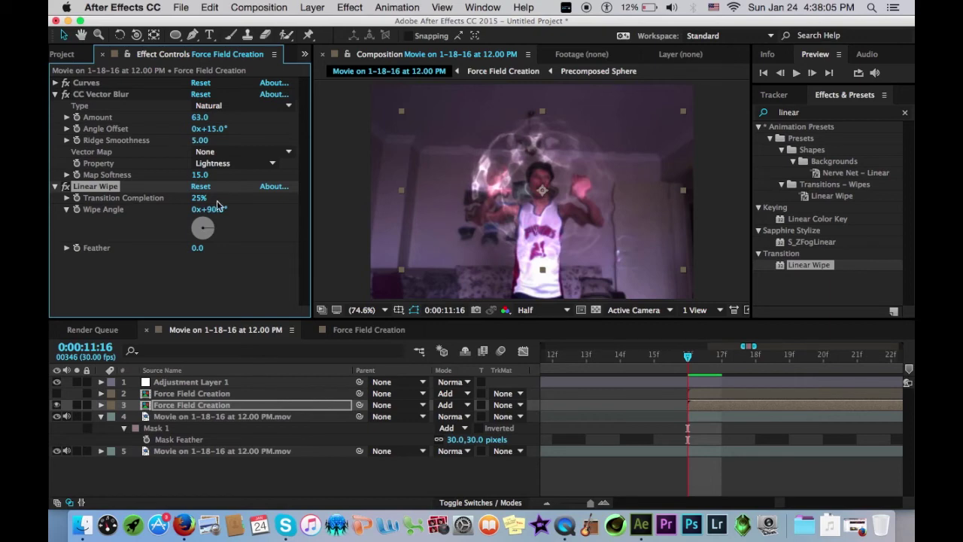
pyautogui.moveTo(213, 196); pyautogui.dragTo(231, 208)
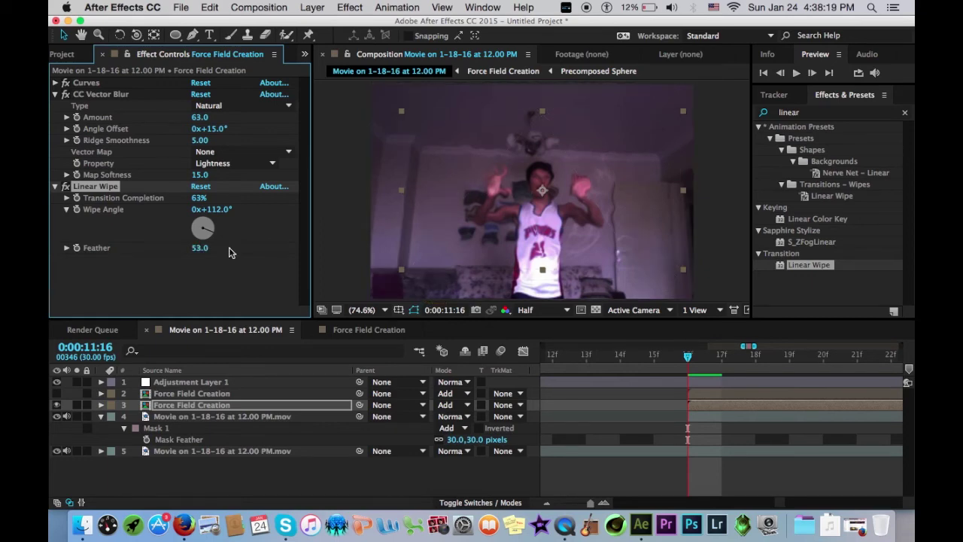
pyautogui.moveTo(198, 197); pyautogui.dragTo(227, 199)
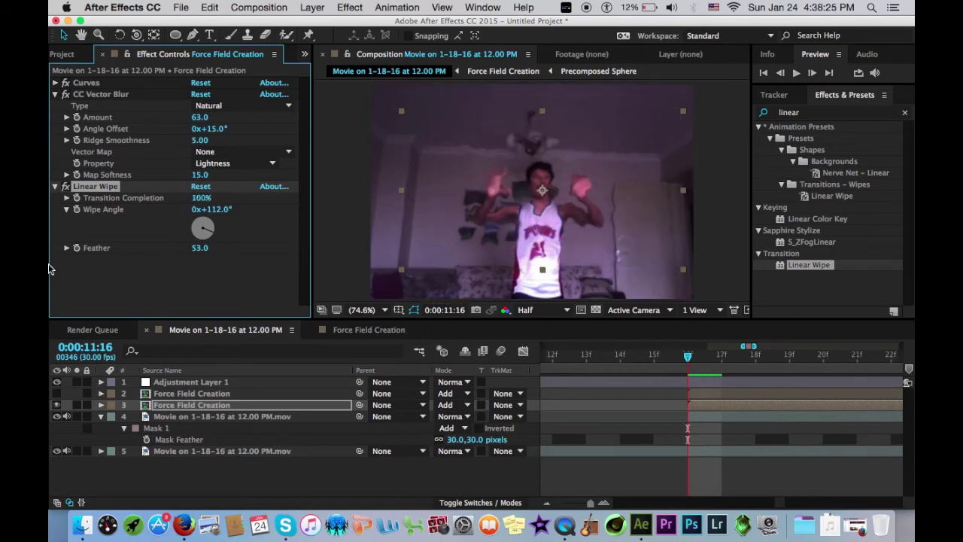
pyautogui.click(76, 197)
# Step: Keyframe Linear Wipe's Transition Completion at 0% at 0:00:11:21 and check the frames in between
pyautogui.hscroll(3, 832, 439)
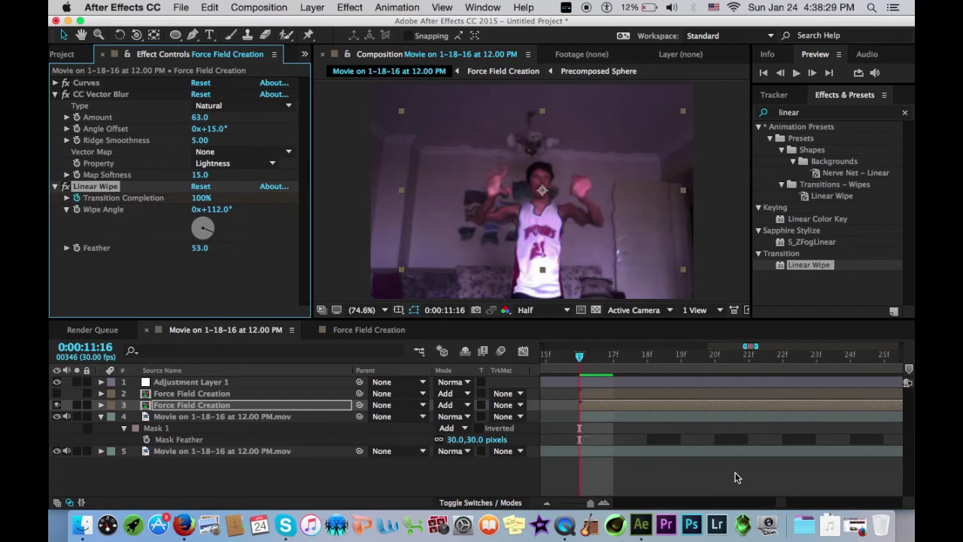
pyautogui.hscroll(2, 731, 471)
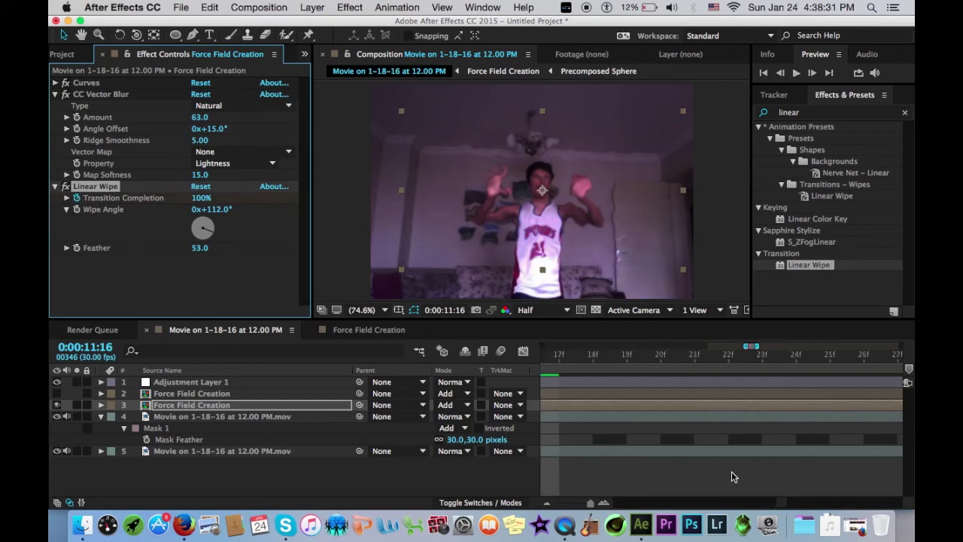
pyautogui.click(694, 360)
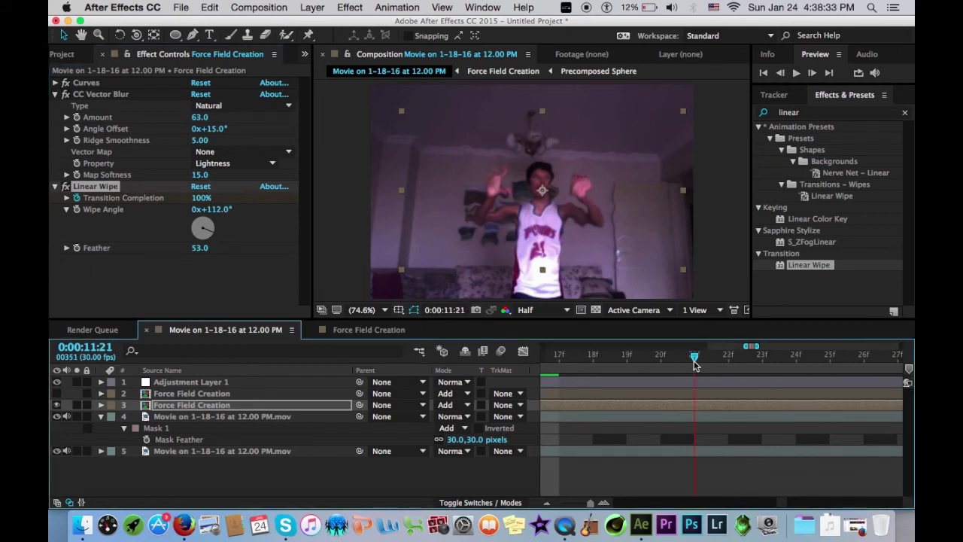
pyautogui.hscroll(-2, 694, 365)
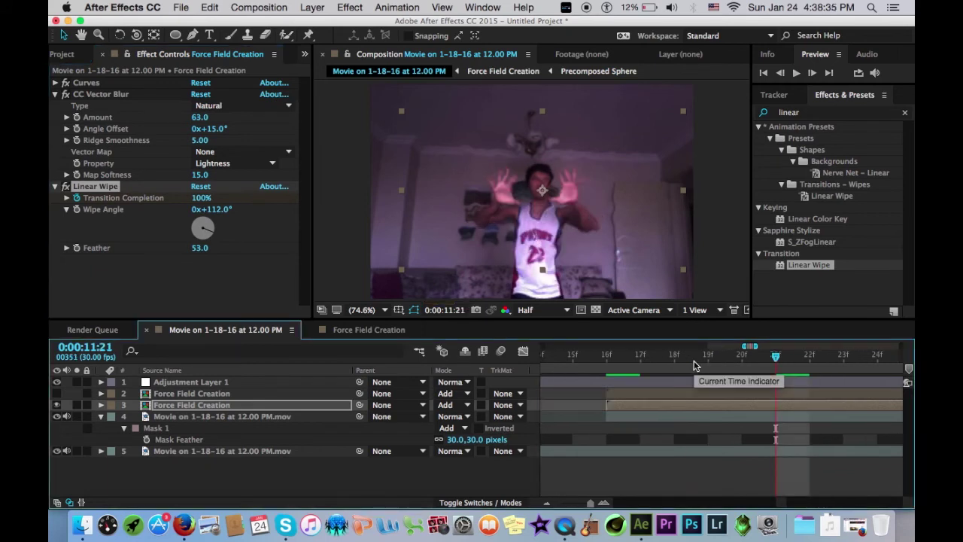
pyautogui.press('u')
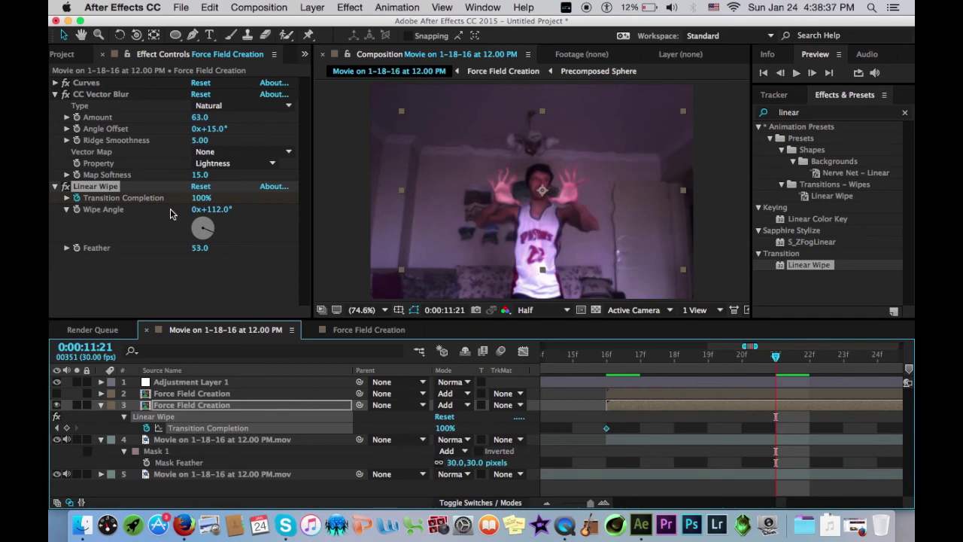
pyautogui.click(200, 198)
pyautogui.write('0')
pyautogui.press('Return')
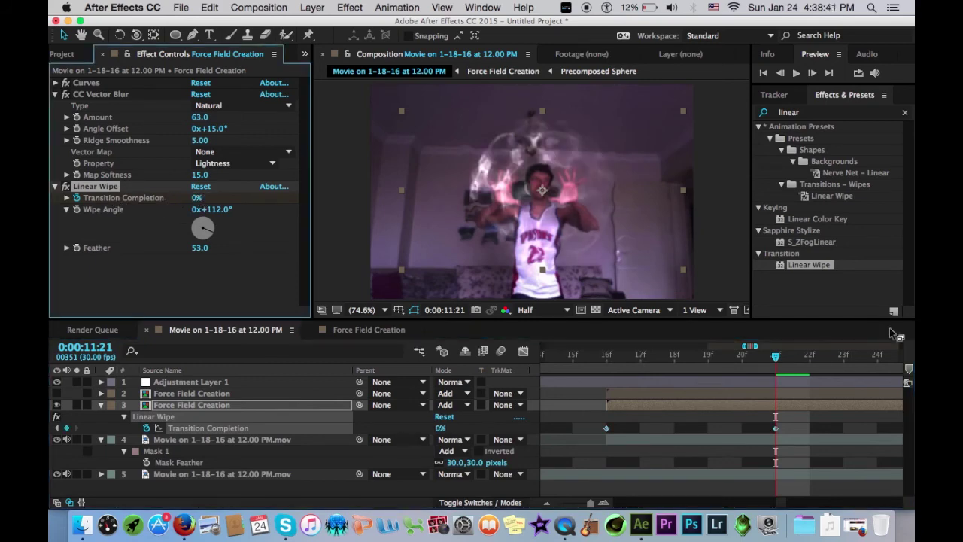
pyautogui.click(728, 362)
pyautogui.click(707, 354)
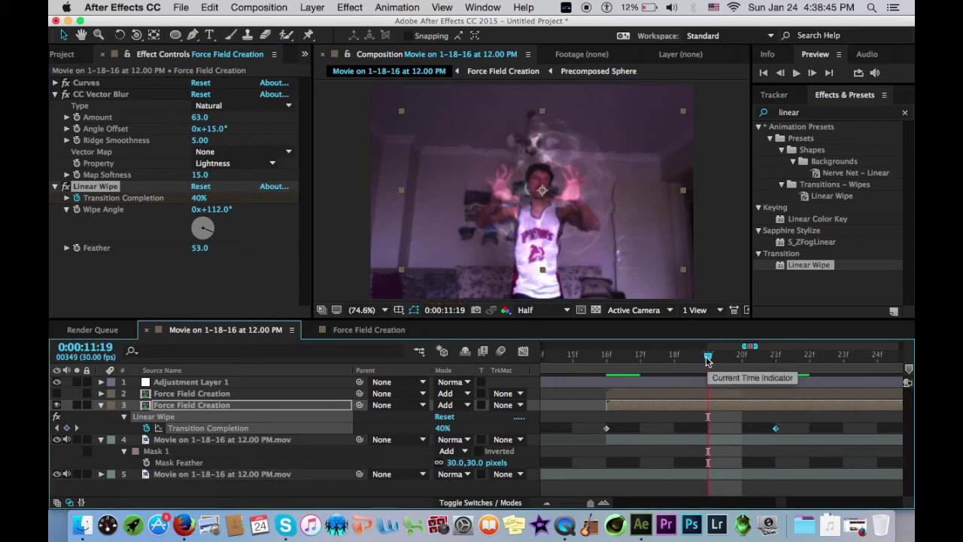
pyautogui.click(674, 355)
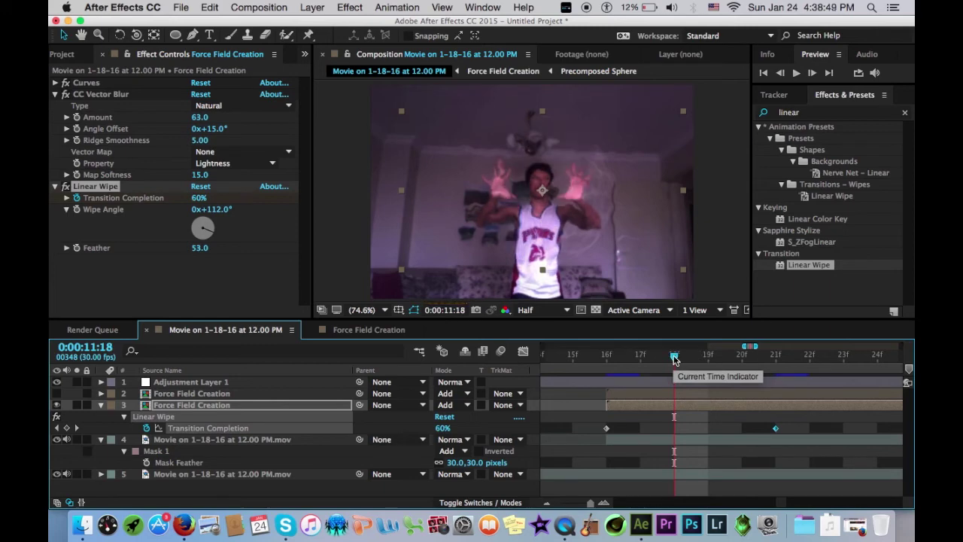
# Step: Copy Linear Wipe with its keyframes from the lower Force Field Creation layer to the upper one at 0:00:11:16
pyautogui.click(607, 356)
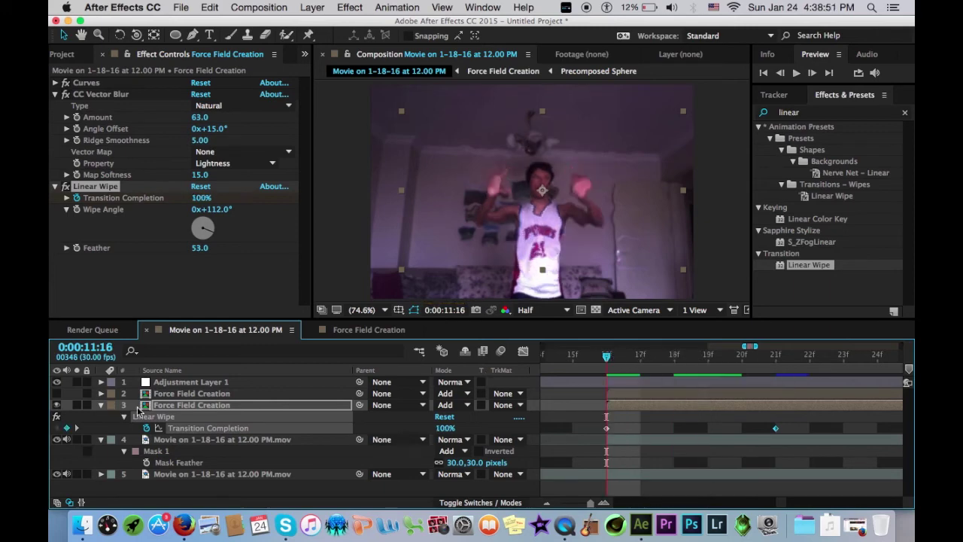
pyautogui.click(188, 406)
pyautogui.click(191, 419)
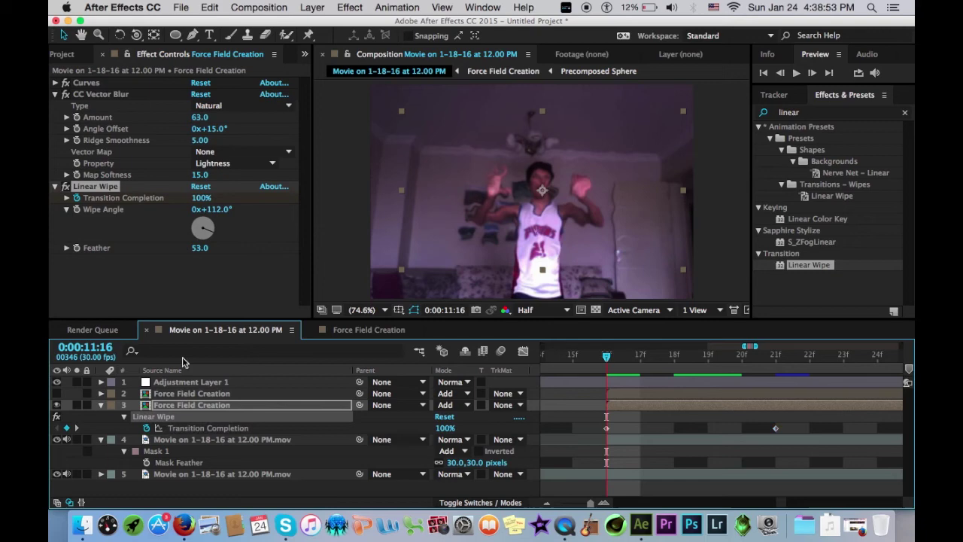
pyautogui.click(209, 7)
pyautogui.click(222, 83)
pyautogui.click(241, 399)
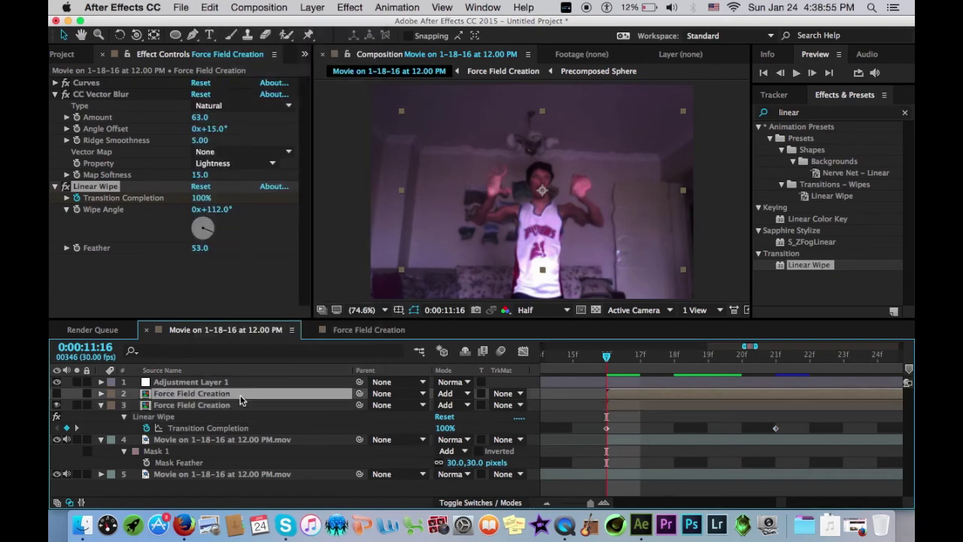
pyautogui.click(221, 6)
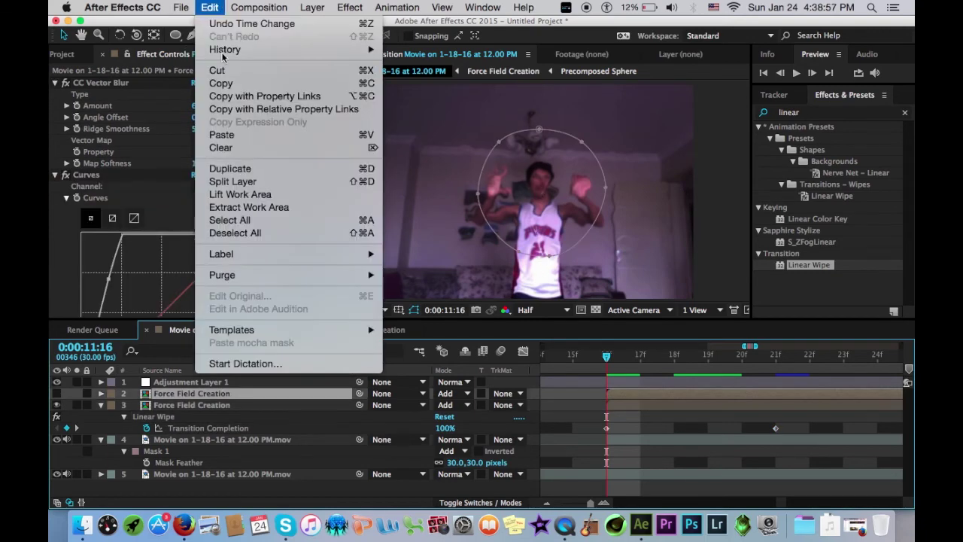
pyautogui.click(241, 132)
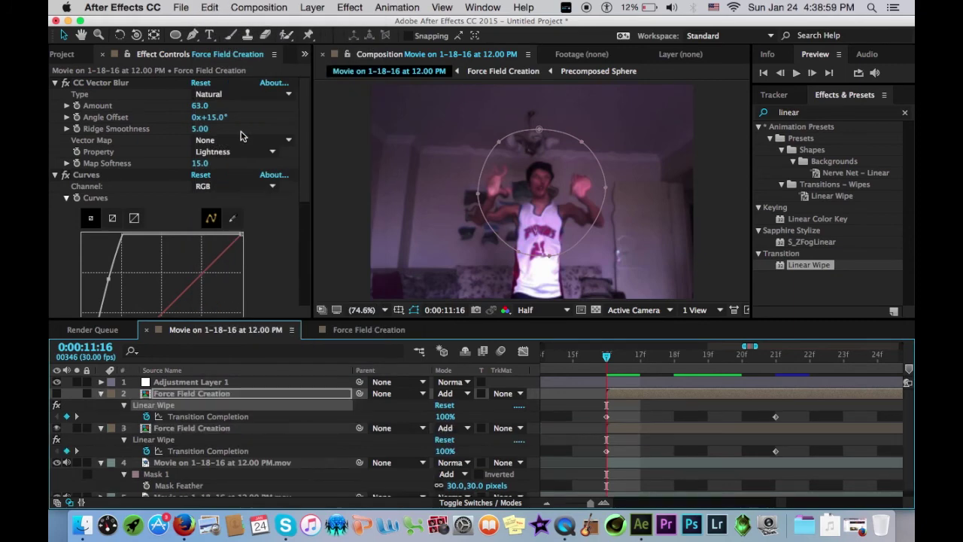
# Step: Collapse the properties of layers 2, 3 and 4 and make the upper Force Field Creation layer visible again
pyautogui.click(101, 394)
pyautogui.click(101, 405)
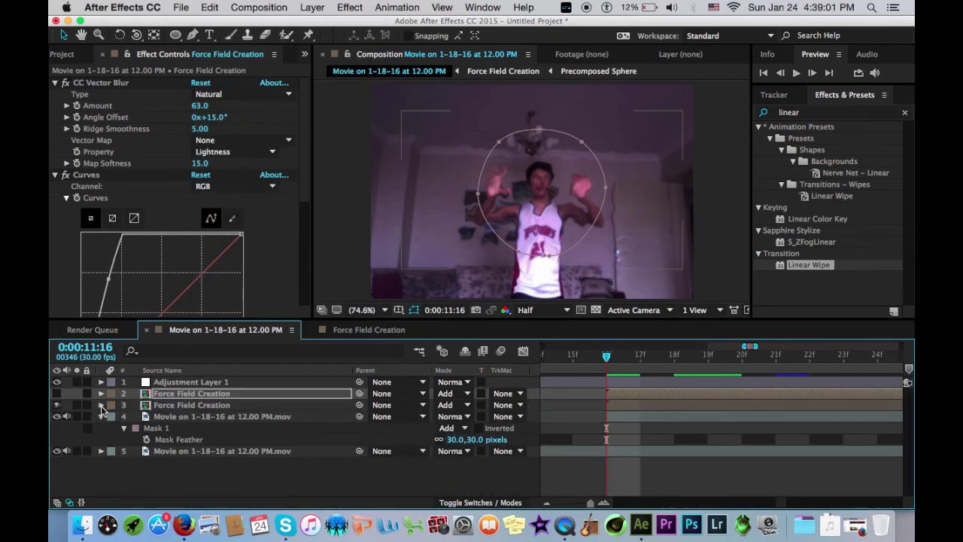
pyautogui.click(99, 417)
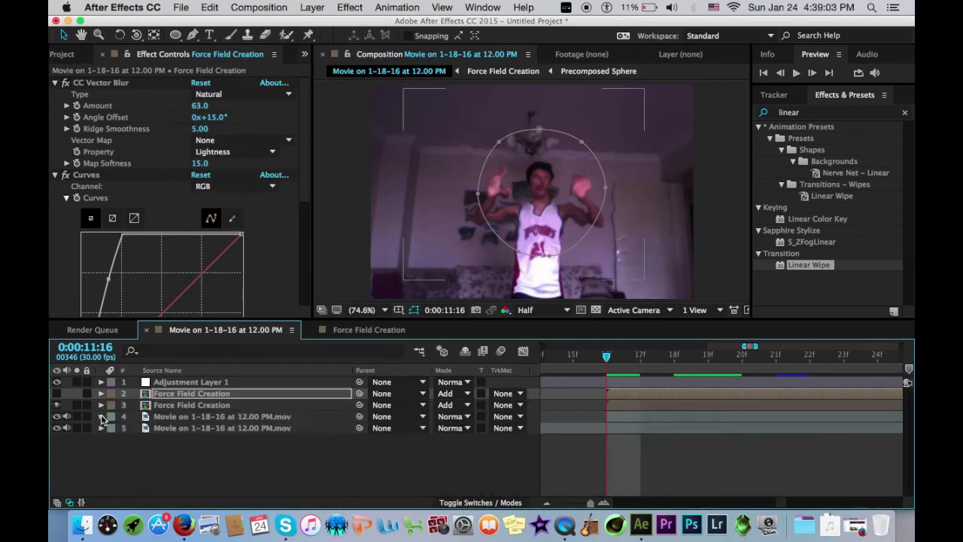
pyautogui.moveTo(588, 502); pyautogui.dragTo(561, 502)
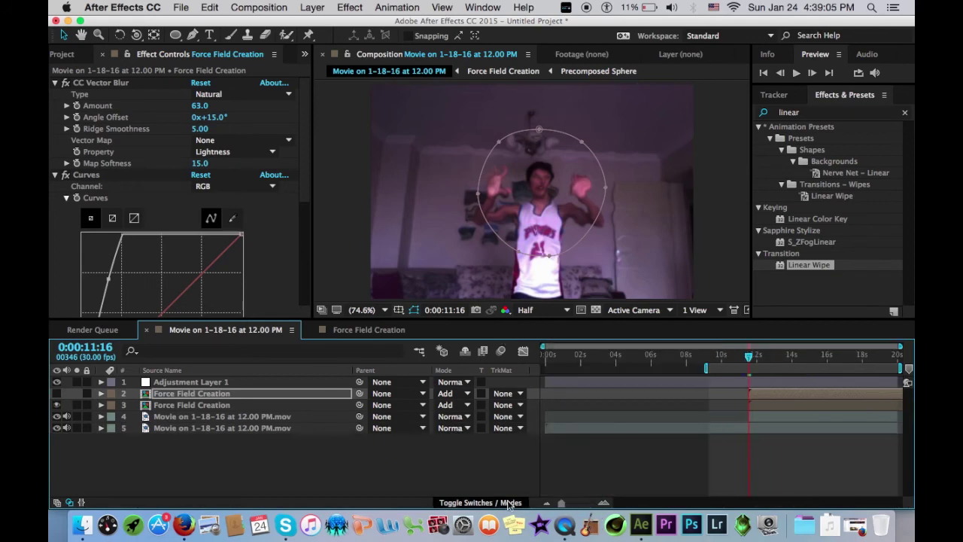
pyautogui.click(57, 393)
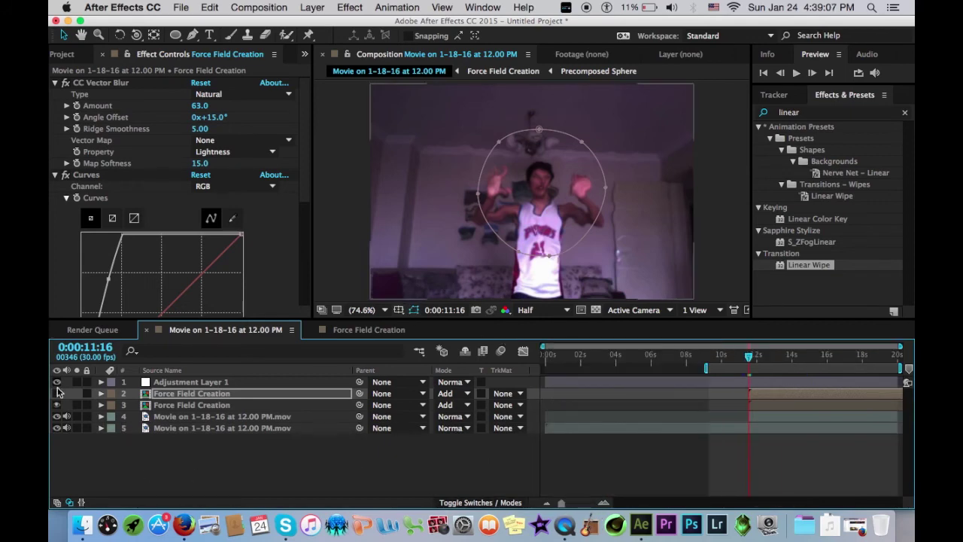
pyautogui.click(685, 458)
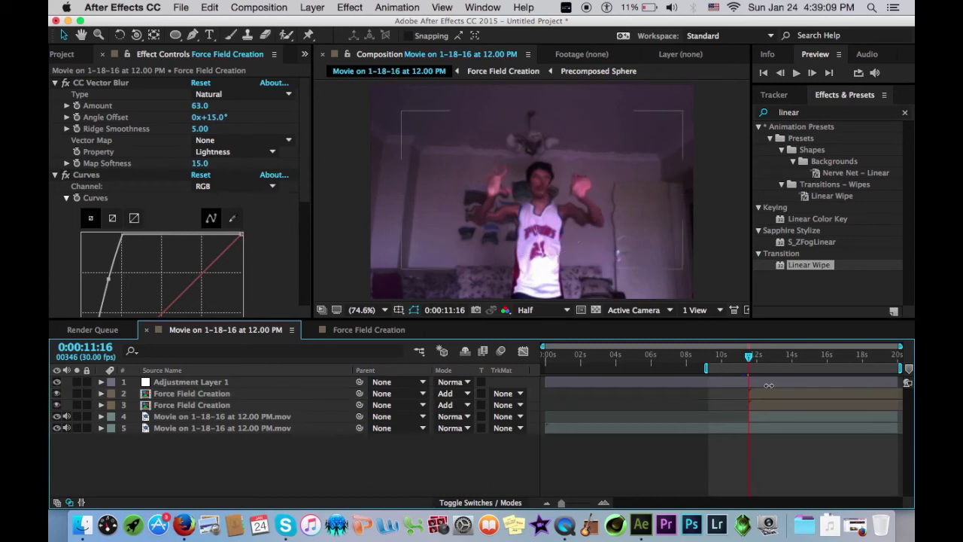
# Step: Show the lower Force Field Creation layer's keyframes and examine the sphere's wipe reveal frame by frame between 0:00:11:17 and 0:00:11:21
pyautogui.click(604, 503)
pyautogui.click(753, 404)
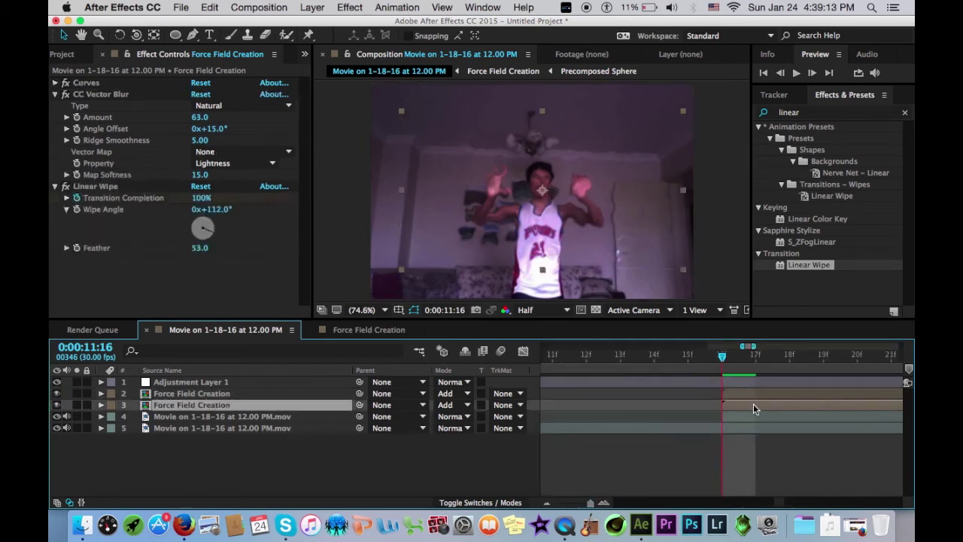
pyautogui.press('u')
pyautogui.hscroll(3, 753, 403)
pyautogui.click(782, 360)
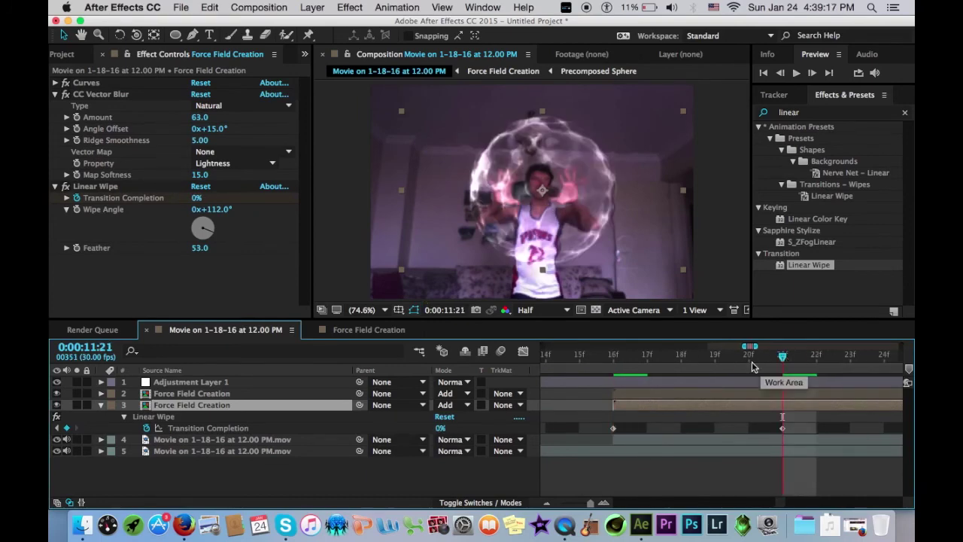
pyautogui.click(750, 363)
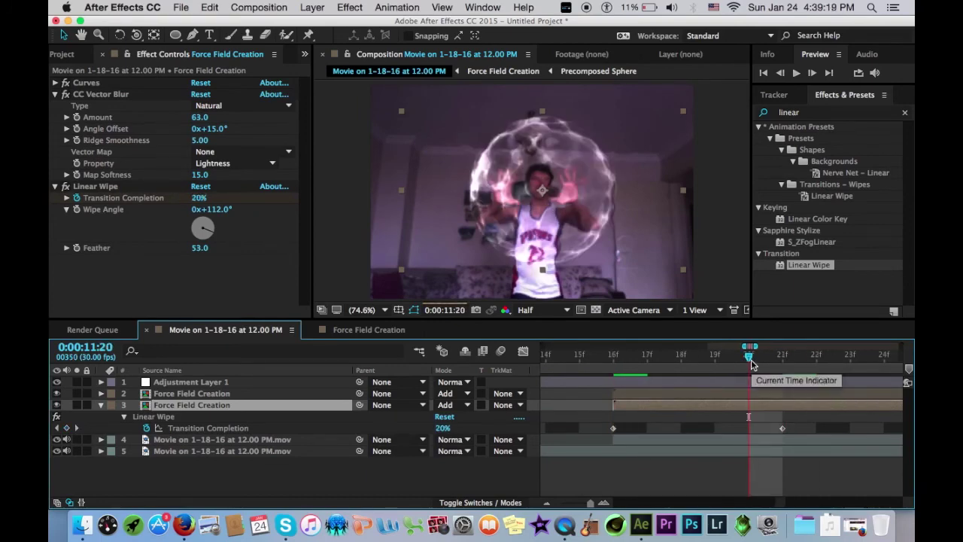
pyautogui.click(725, 361)
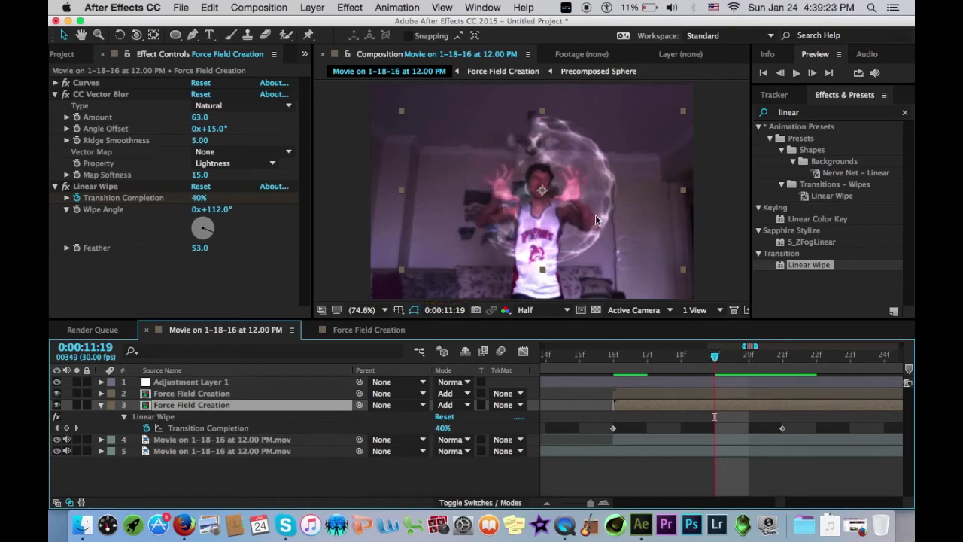
pyautogui.click(649, 363)
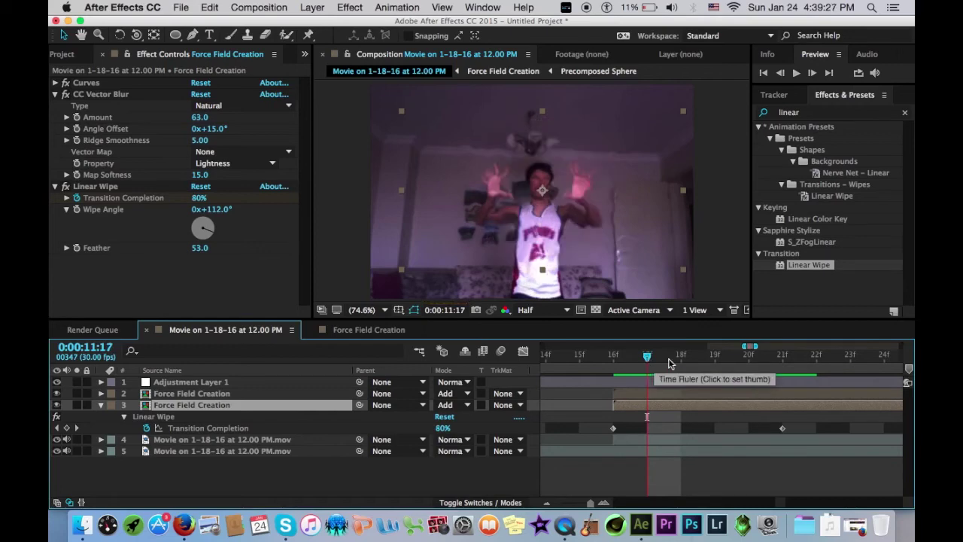
pyautogui.click(682, 361)
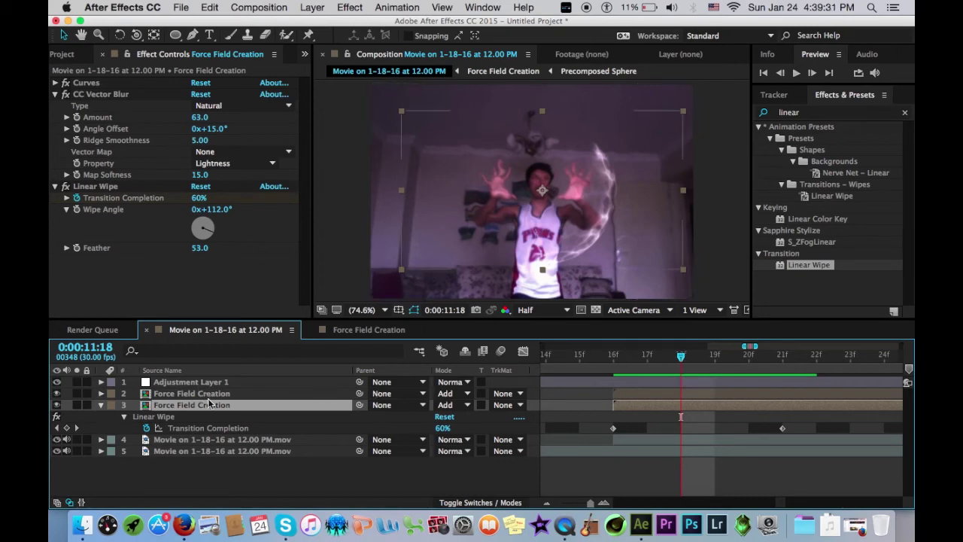
# Step: Reveal the Mask Path of the masked movie copy (layer 4) and start keyframing it at 0:00:11:21
pyautogui.click(196, 438)
pyautogui.press('m')
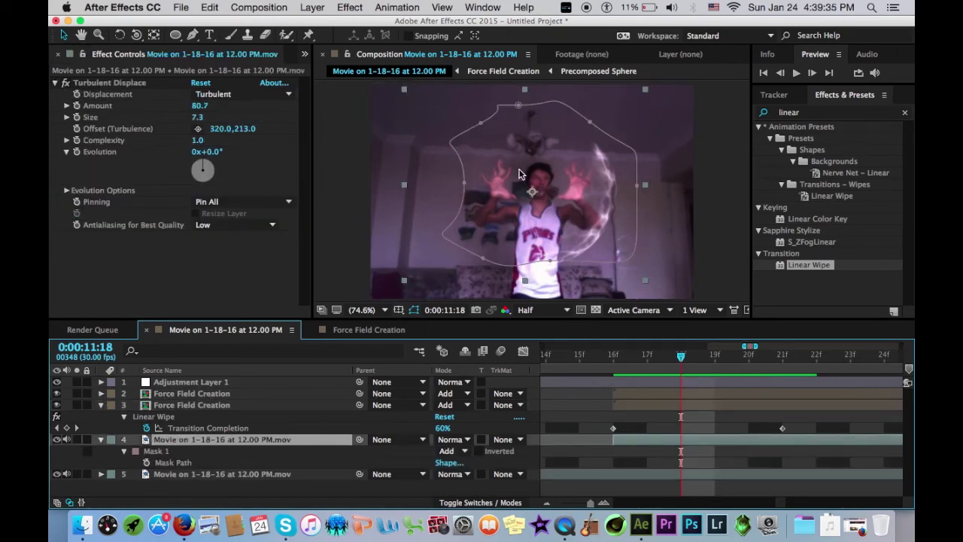
pyautogui.click(782, 359)
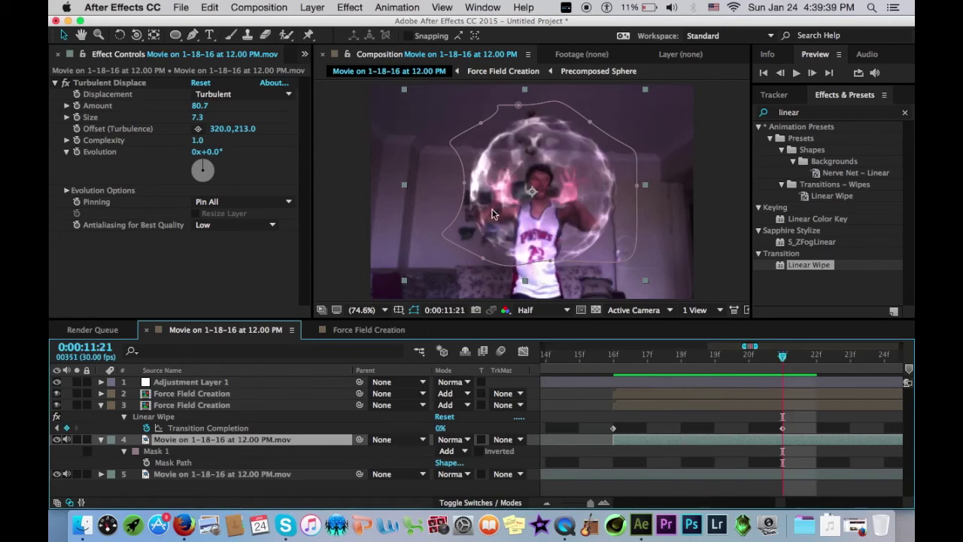
pyautogui.click(146, 462)
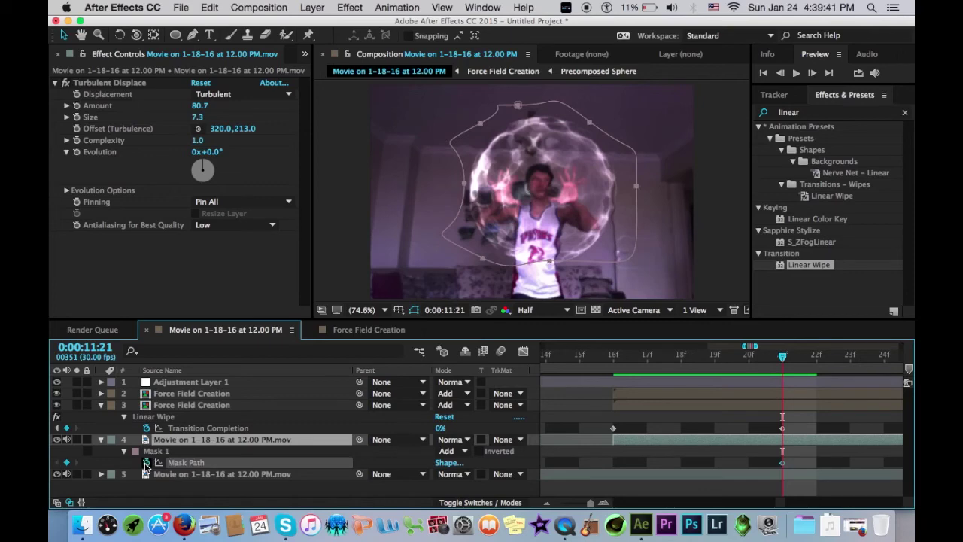
# Step: At 0:00:11:19, move Mask 1's left and top points inward so the mask follows the partly revealed sphere
pyautogui.click(748, 359)
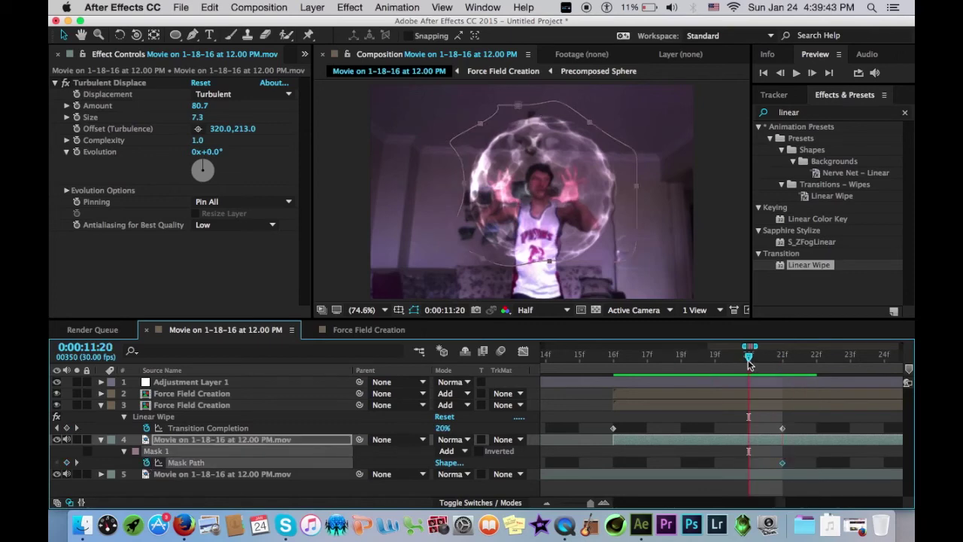
pyautogui.click(718, 358)
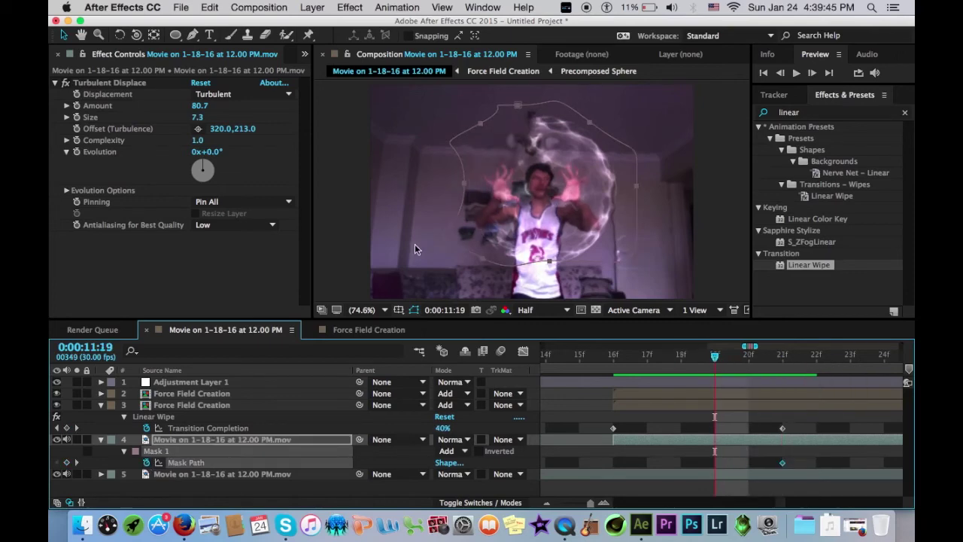
pyautogui.click(267, 440)
pyautogui.moveTo(477, 130); pyautogui.dragTo(510, 278)
pyautogui.moveTo(526, 115); pyautogui.dragTo(561, 116)
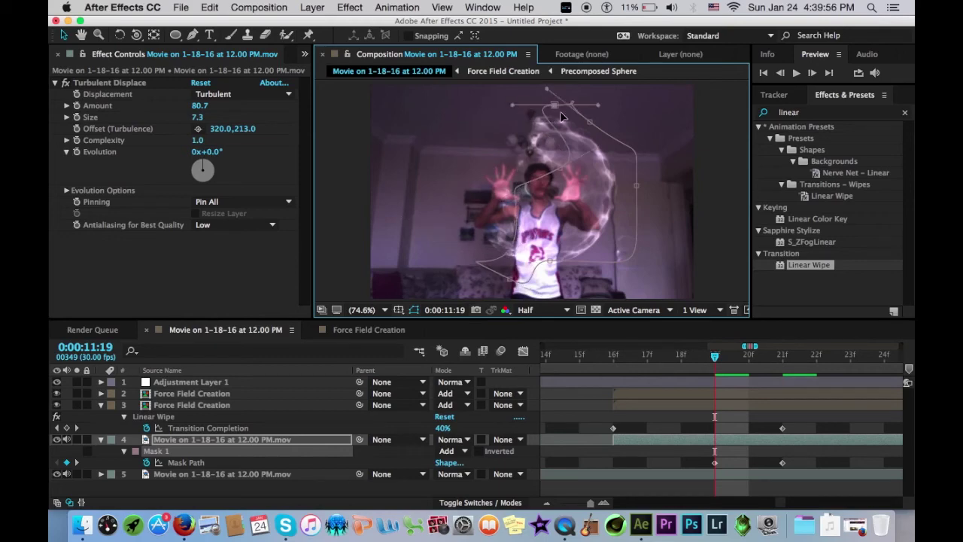
# Step: At 0:00:11:18, reshape Mask 1 by moving its right points beyond the frame and its left points toward the visible sphere arc
pyautogui.click(682, 350)
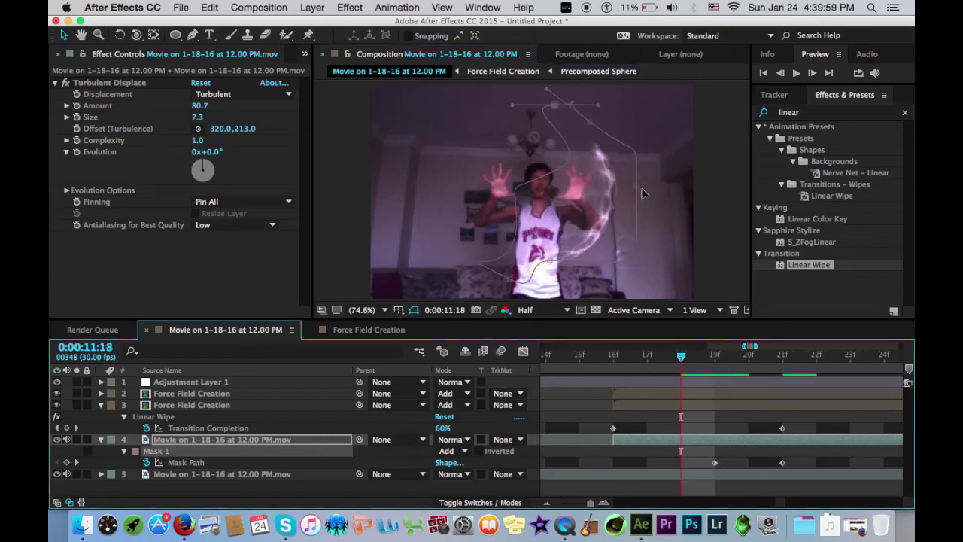
pyautogui.press(',')
pyautogui.moveTo(600, 186); pyautogui.dragTo(711, 172)
pyautogui.moveTo(578, 150); pyautogui.dragTo(575, 117)
pyautogui.moveTo(741, 113); pyautogui.dragTo(743, 106)
pyautogui.moveTo(548, 243)
pyautogui.mouseDown()
pyautogui.moveTo(541, 248)
pyautogui.moveTo(557, 251)
pyautogui.mouseUp()
pyautogui.moveTo(547, 134); pyautogui.dragTo(576, 141)
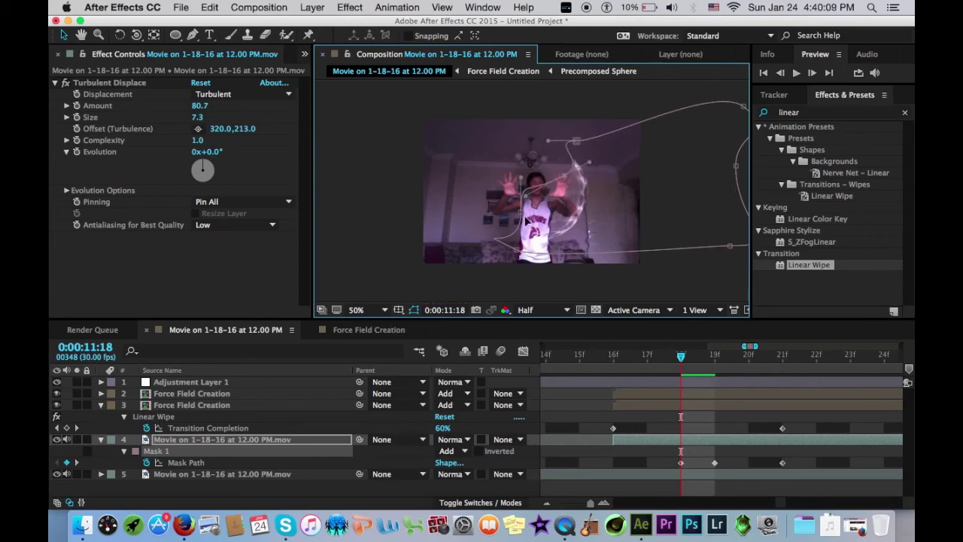
pyautogui.moveTo(527, 216); pyautogui.dragTo(550, 264)
# Step: At 0:00:11:17, move all of Mask 1 off the right side of the footage and check the neighbouring frames at fitted zoom
pyautogui.click(646, 365)
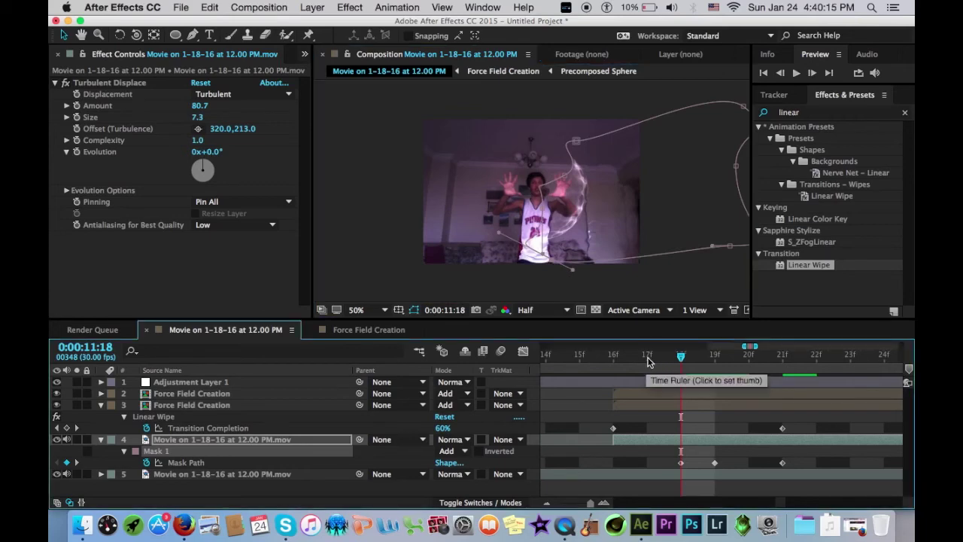
pyautogui.click(646, 357)
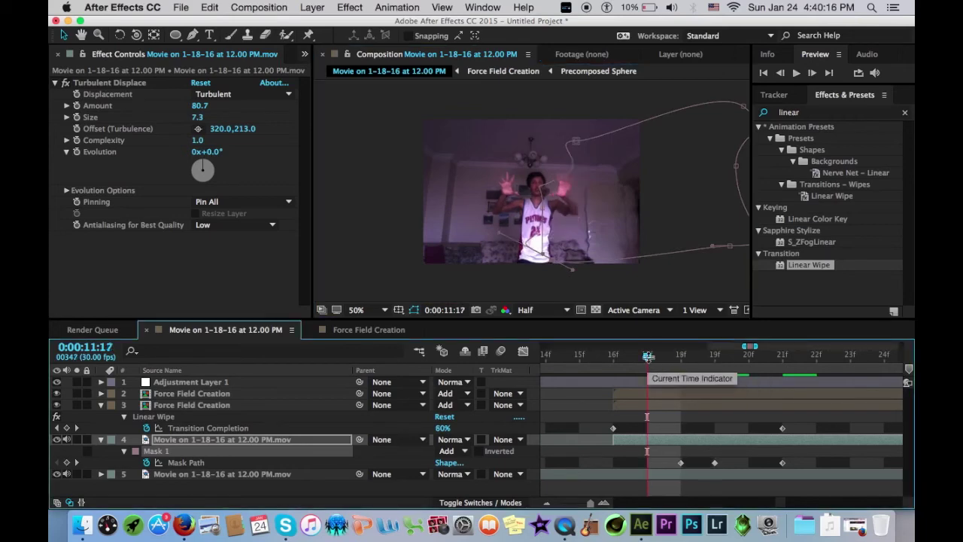
pyautogui.click(251, 453)
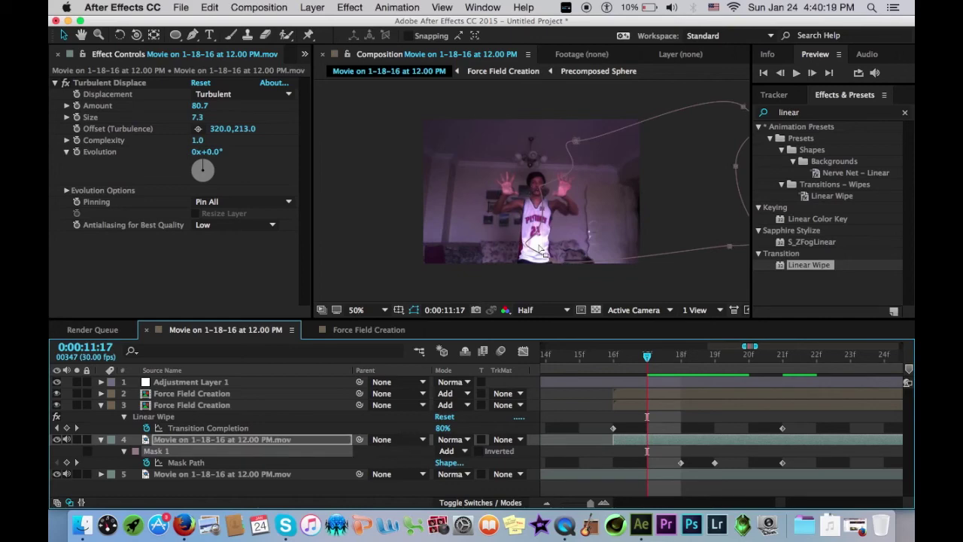
pyautogui.click(555, 264)
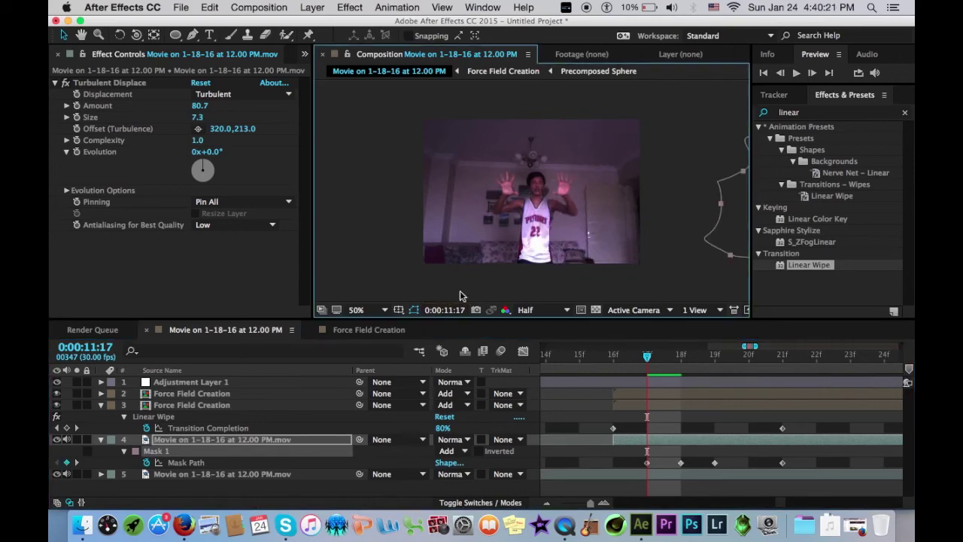
pyautogui.click(369, 311)
pyautogui.click(368, 294)
pyautogui.click(628, 363)
pyautogui.click(650, 363)
# Step: At 0:00:11:18, pull Mask 1's points beyond the frame back inside, just outside the visible sphere arc
pyautogui.click(681, 356)
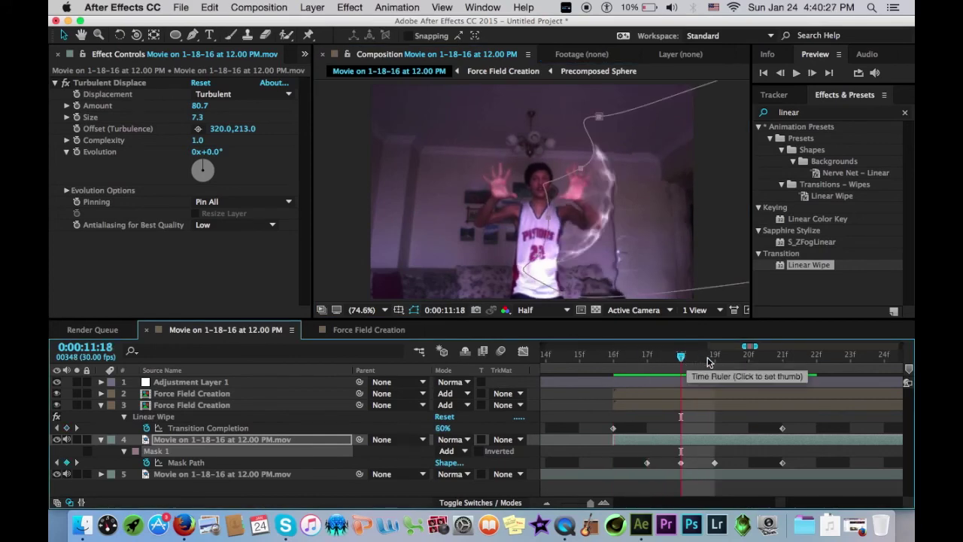
pyautogui.scroll(-2, 667, 243)
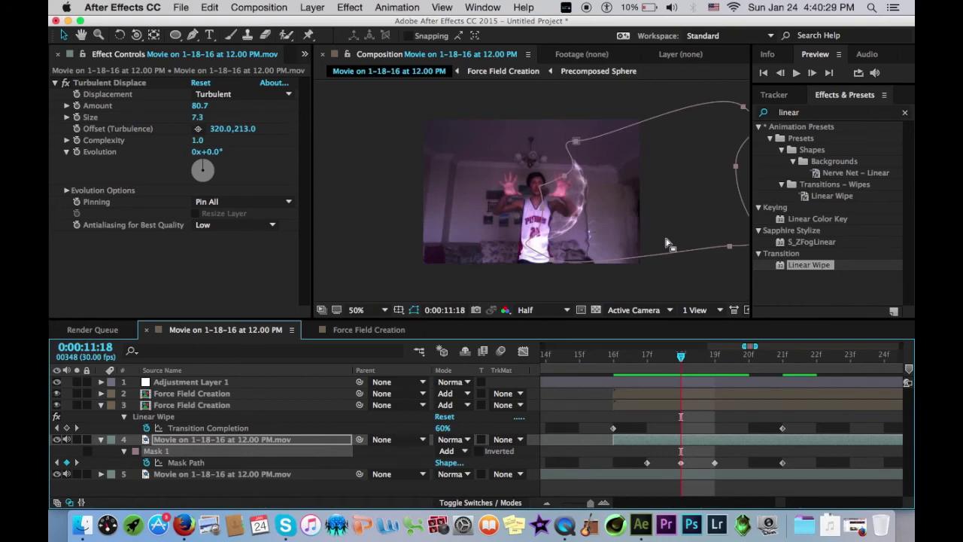
pyautogui.scroll(-2, 667, 244)
pyautogui.click(324, 441)
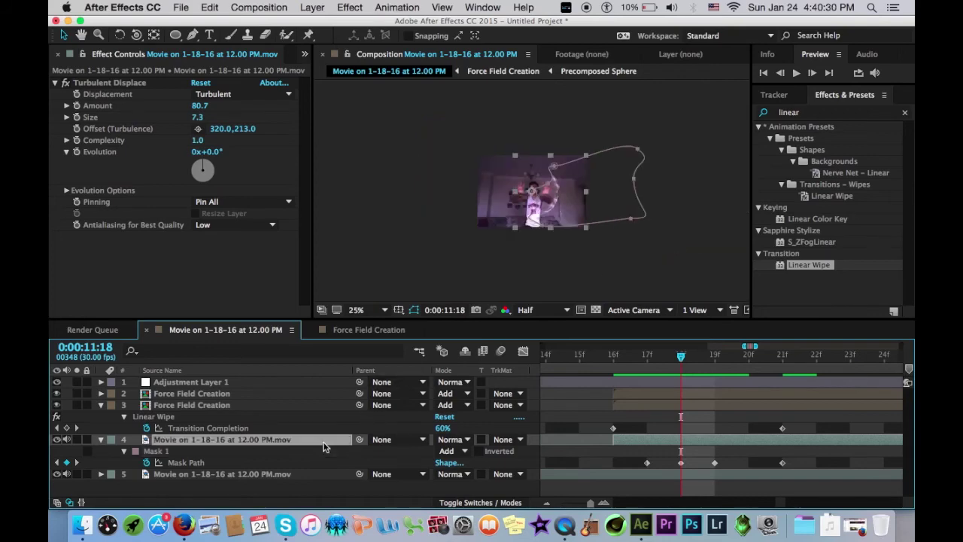
pyautogui.click(585, 162)
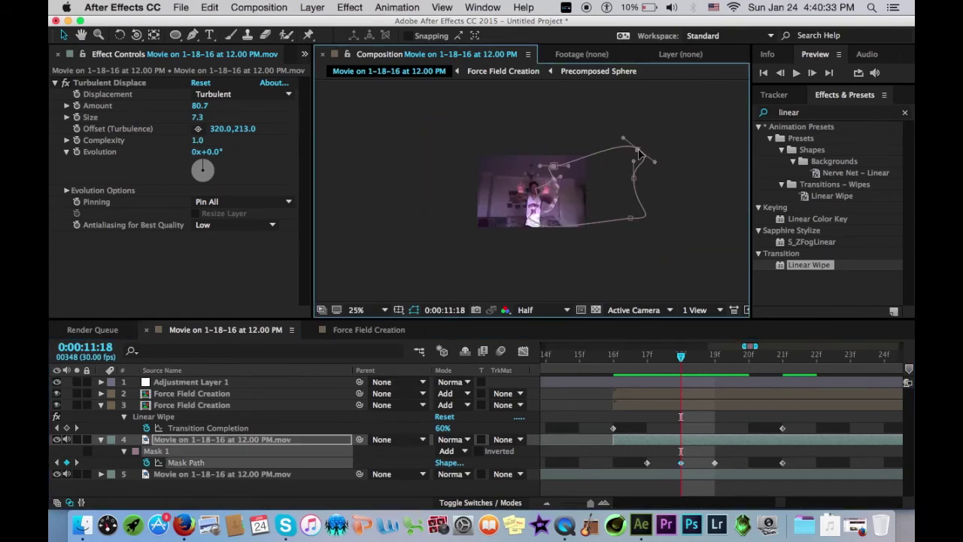
pyautogui.click(262, 439)
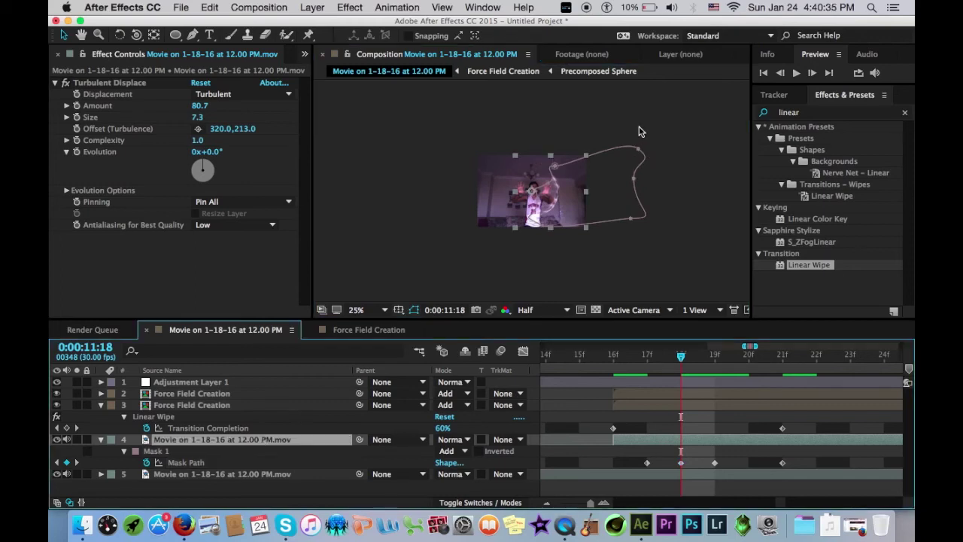
pyautogui.moveTo(640, 152); pyautogui.dragTo(574, 177)
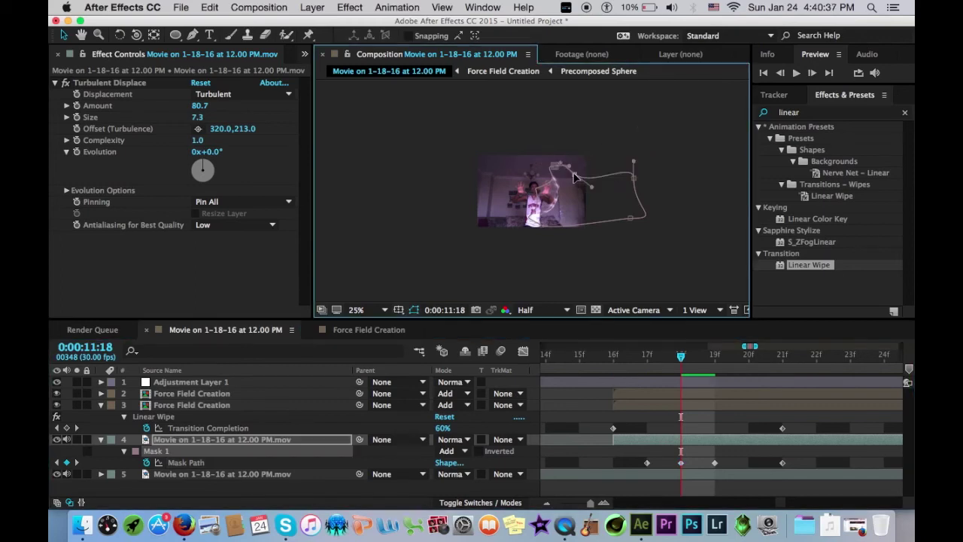
pyautogui.moveTo(637, 181); pyautogui.dragTo(574, 198)
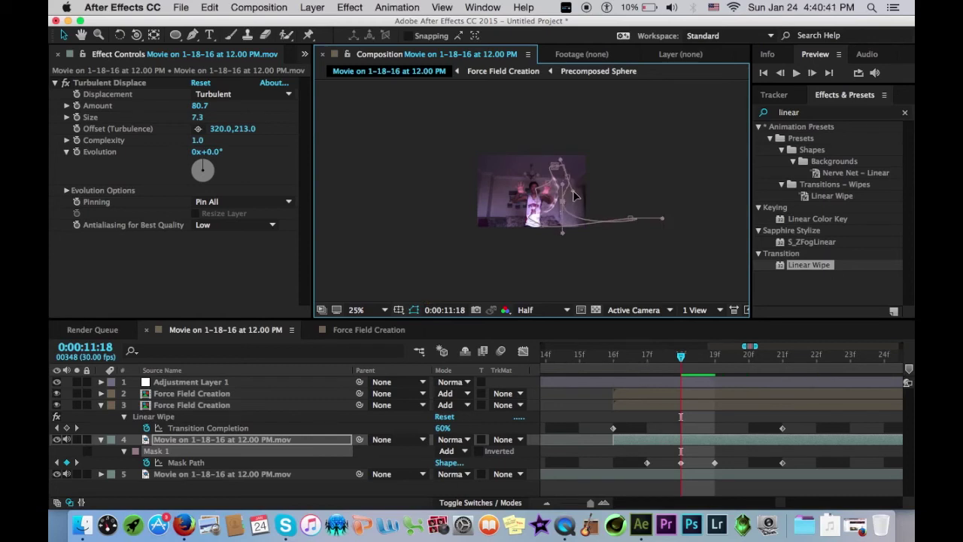
pyautogui.moveTo(638, 219); pyautogui.dragTo(557, 222)
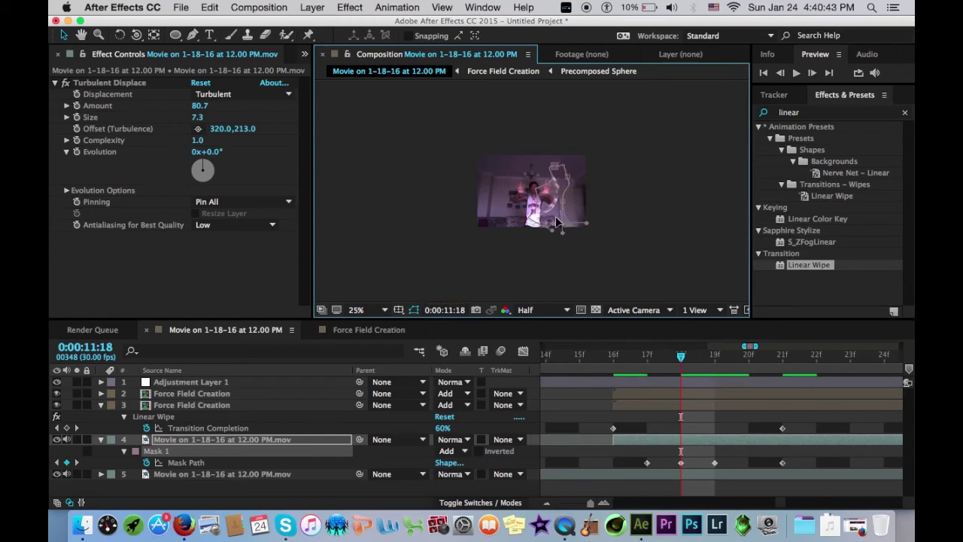
# Step: Refine Mask 1's upper outer point and curve handles so the path hugs the sphere arc at 0:00:11:18
pyautogui.press('.')
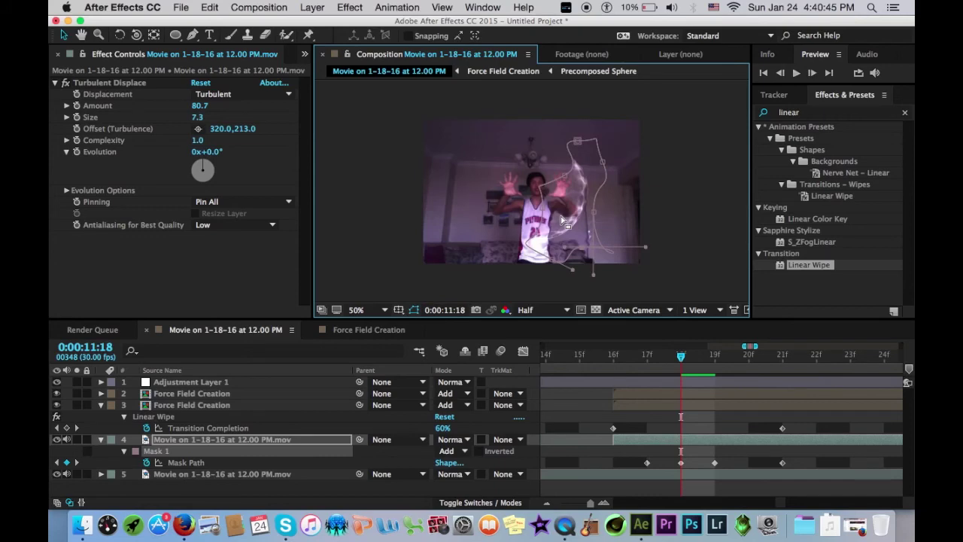
pyautogui.moveTo(588, 259); pyautogui.dragTo(603, 189)
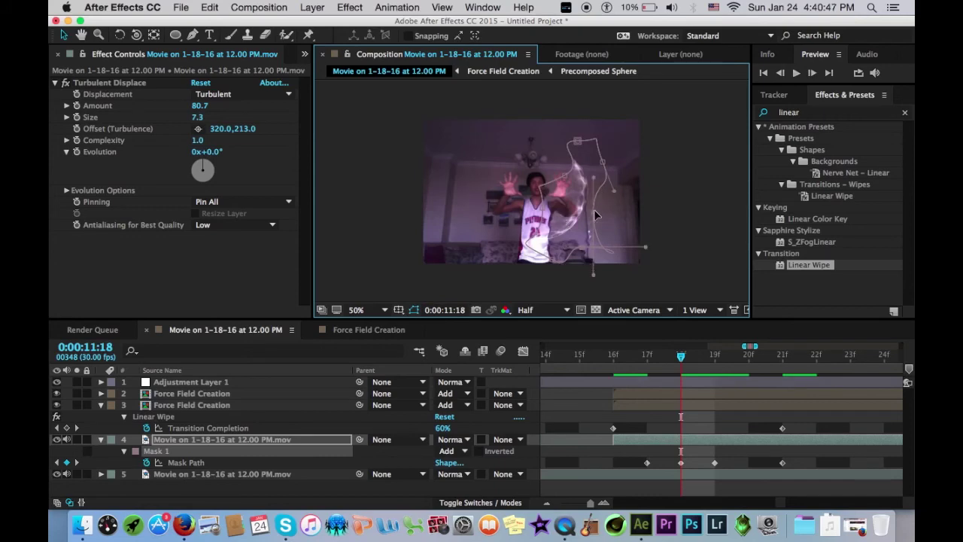
pyautogui.moveTo(593, 274); pyautogui.dragTo(564, 264)
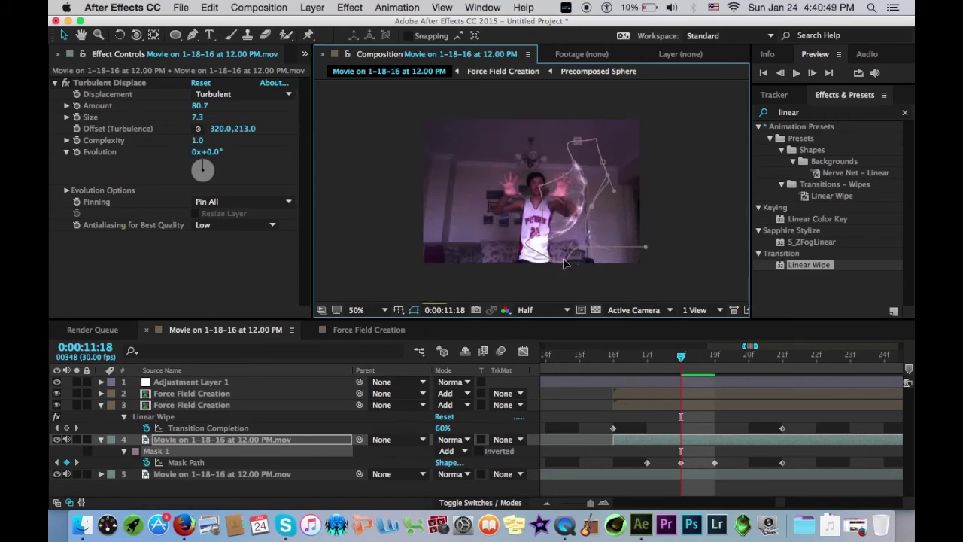
pyautogui.moveTo(604, 166); pyautogui.dragTo(590, 175)
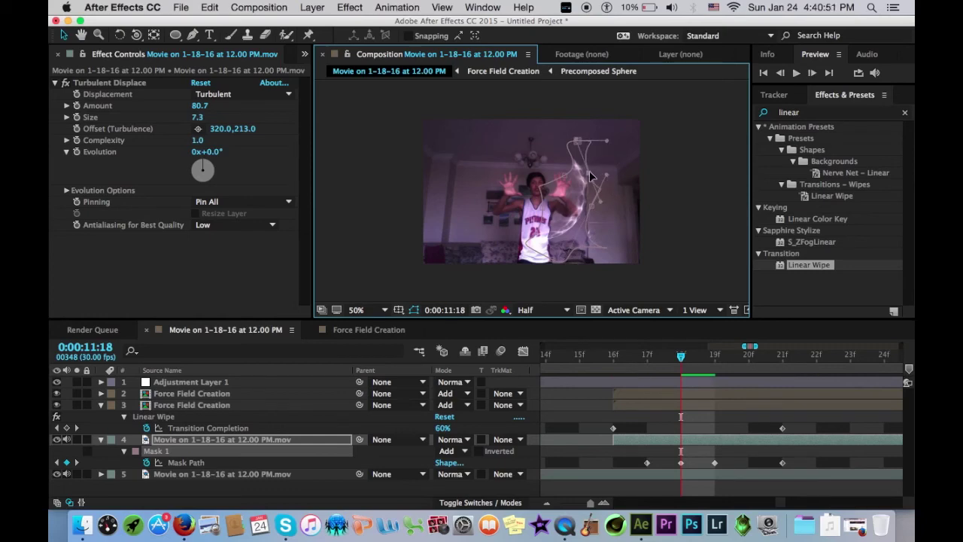
# Step: Check the sphere at 0:00:11:18, 0:00:11:19 and 0:00:11:21 with the mask outline hidden and shown
pyautogui.click(414, 310)
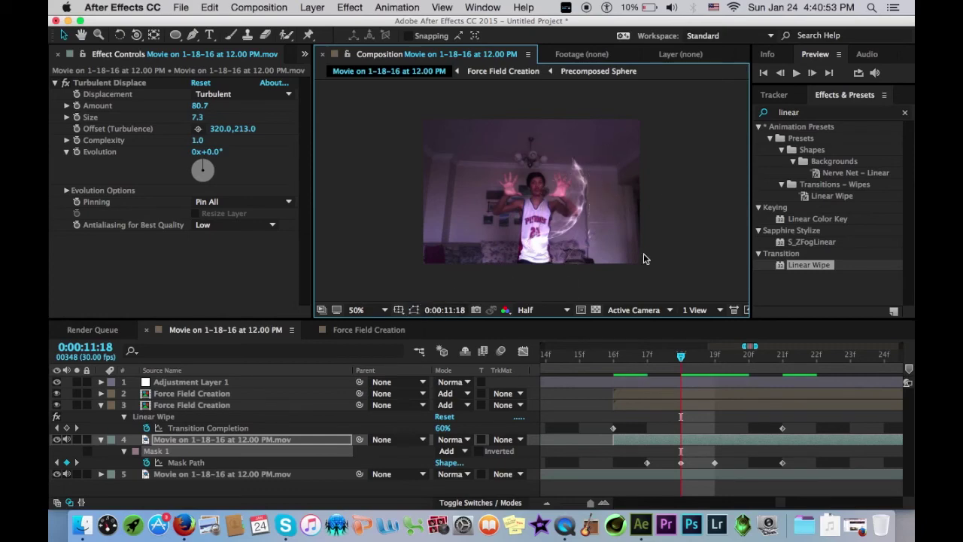
pyautogui.click(716, 356)
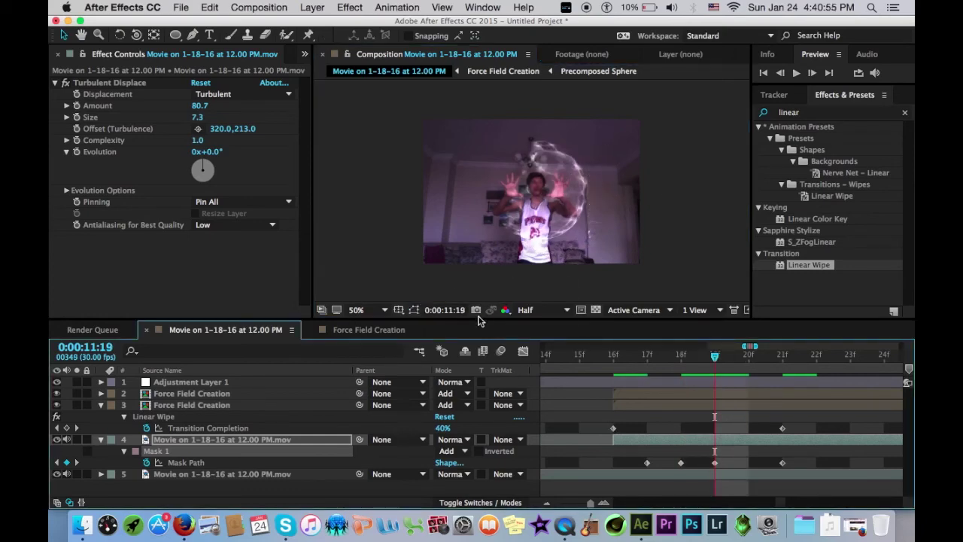
pyautogui.click(414, 310)
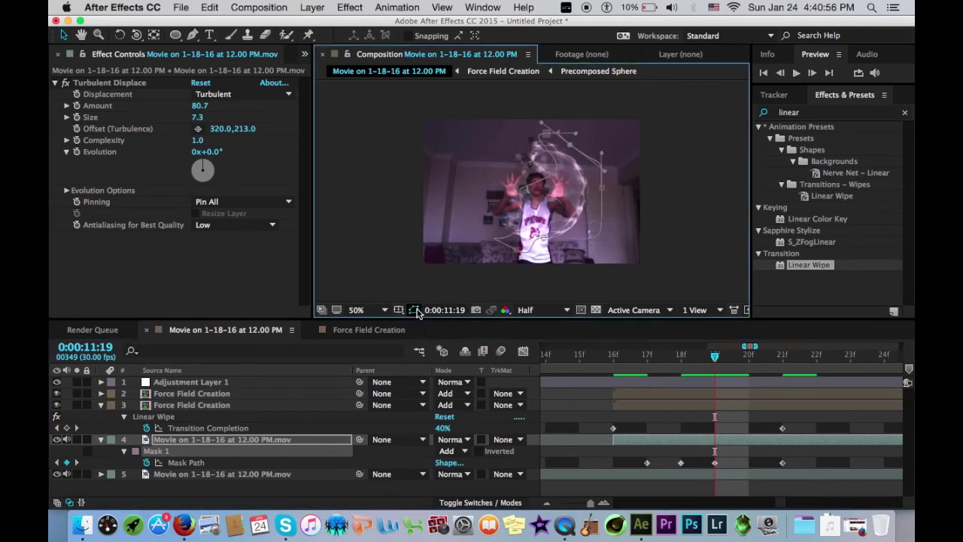
pyautogui.click(749, 355)
pyautogui.click(782, 359)
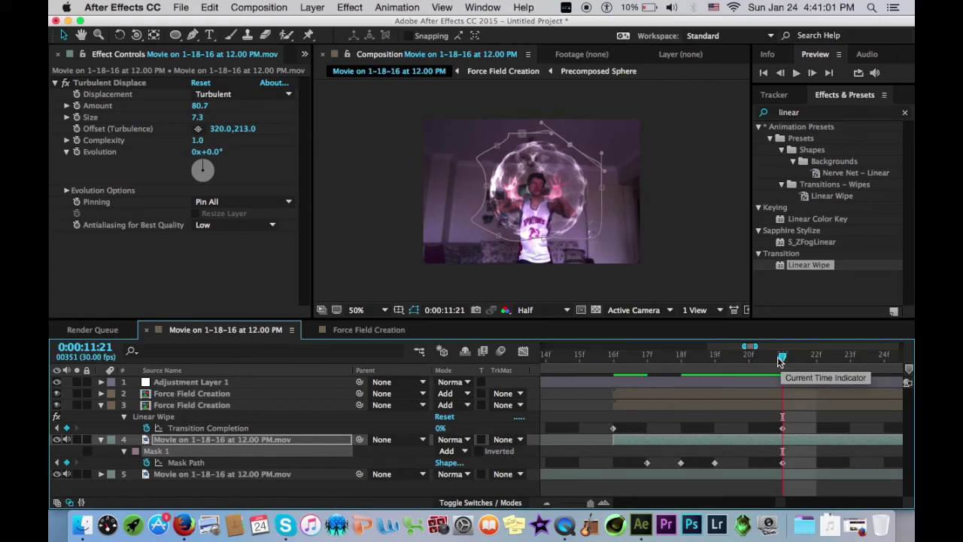
pyautogui.click(677, 358)
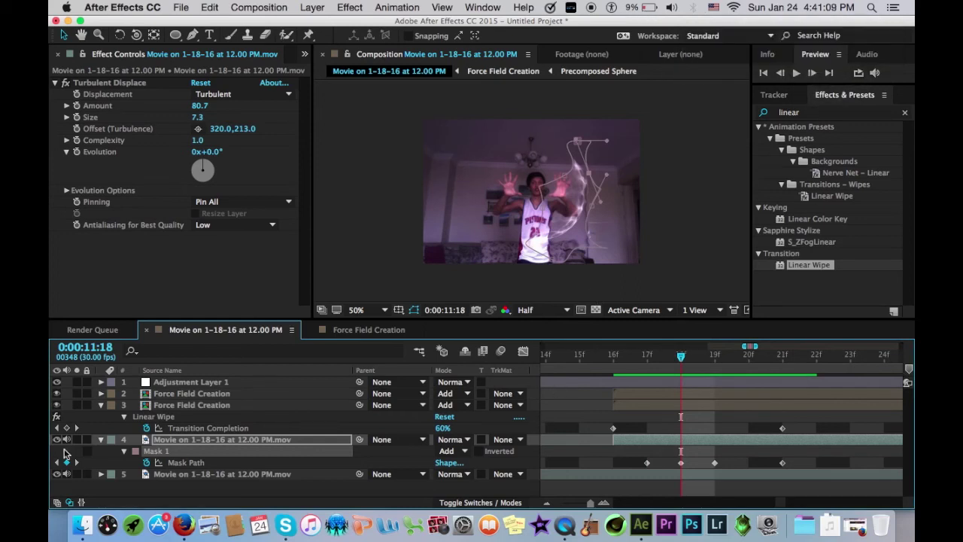
# Step: Collapse layers 3 and 4, preview the reveal from 0:00:10:25, and inspect the full sphere at 0:00:11:26
pyautogui.click(100, 404)
pyautogui.click(101, 416)
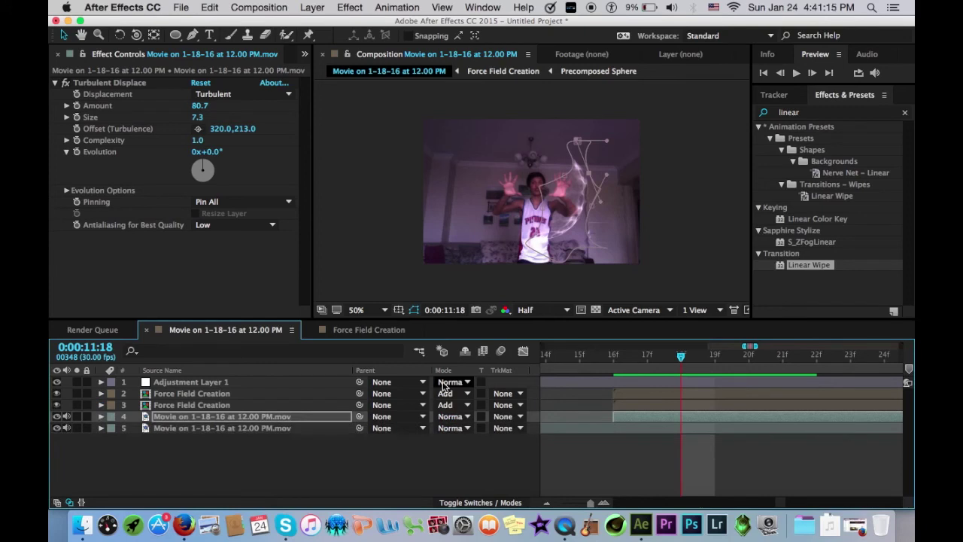
pyautogui.click(561, 502)
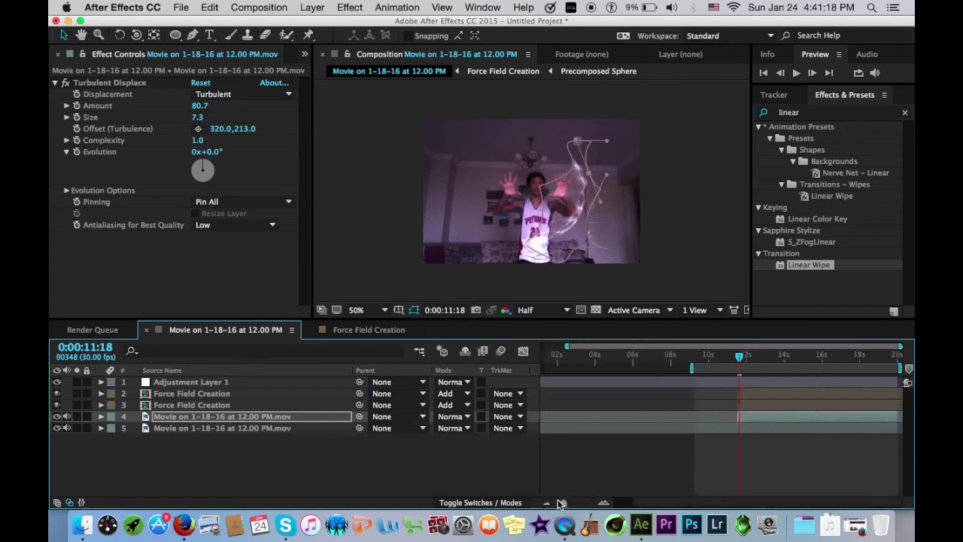
pyautogui.click(737, 356)
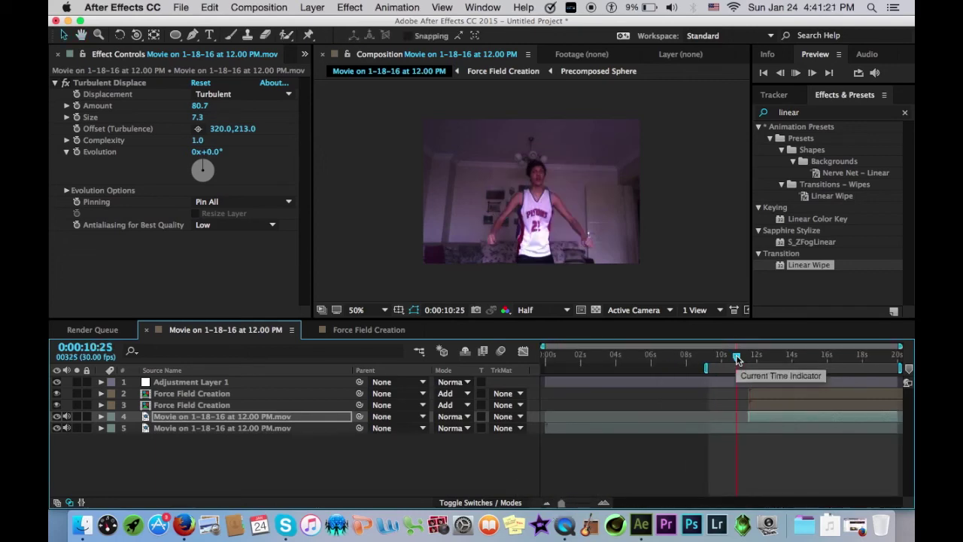
pyautogui.press('space')
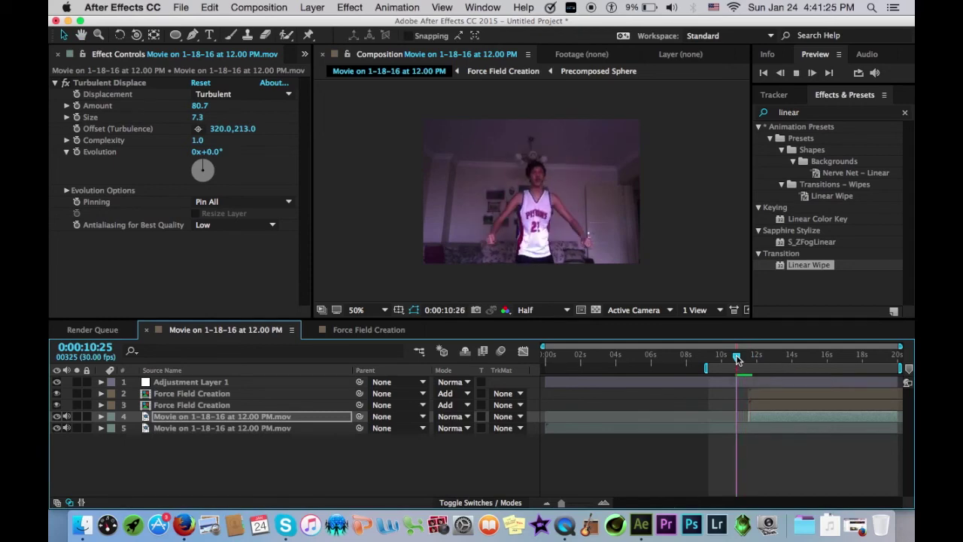
pyautogui.click(744, 358)
pyautogui.moveTo(745, 358); pyautogui.dragTo(754, 358)
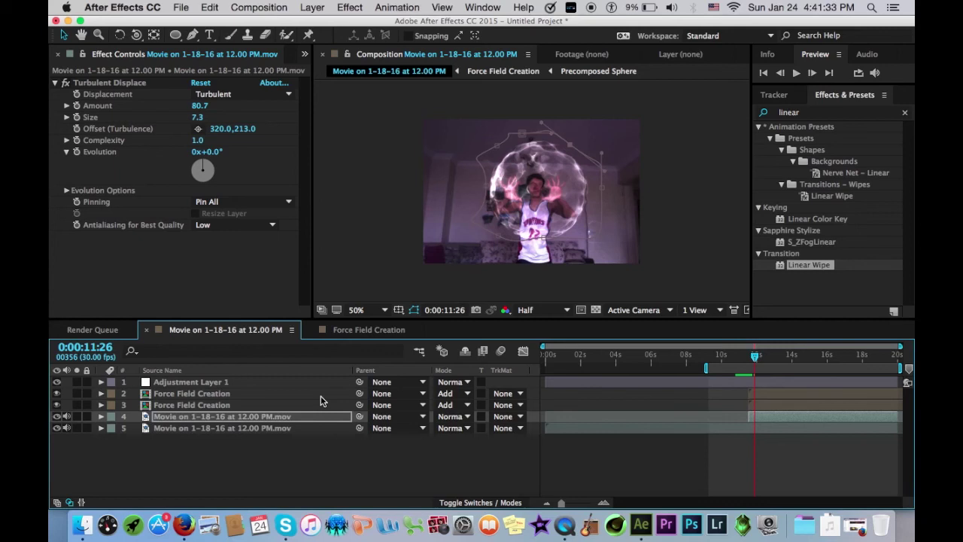
# Step: Reveal the keyframed properties of both Force Field Creation layers and the masked movie copy
pyautogui.keyDown('shift'); pyautogui.click(320, 396); pyautogui.keyUp('shift')
pyautogui.press('u')
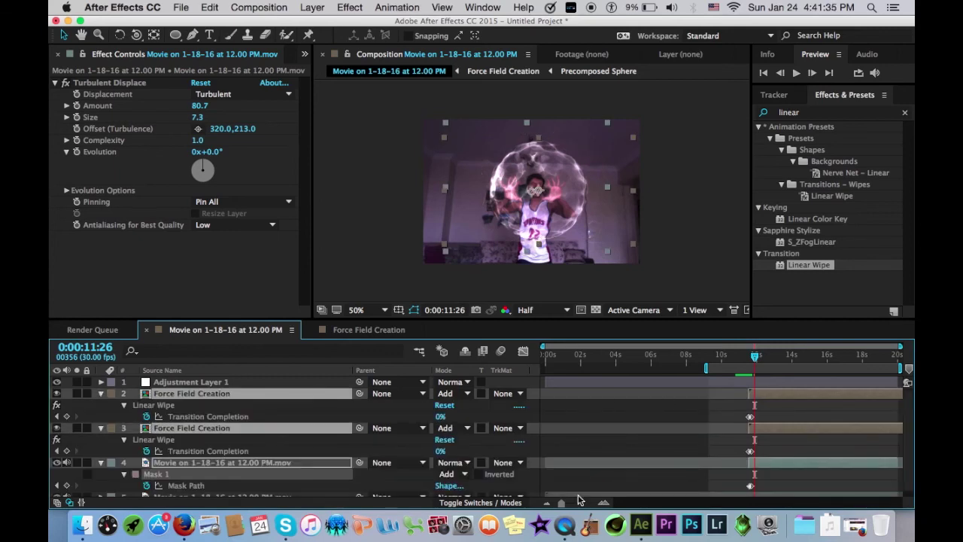
pyautogui.moveTo(561, 502); pyautogui.dragTo(591, 502)
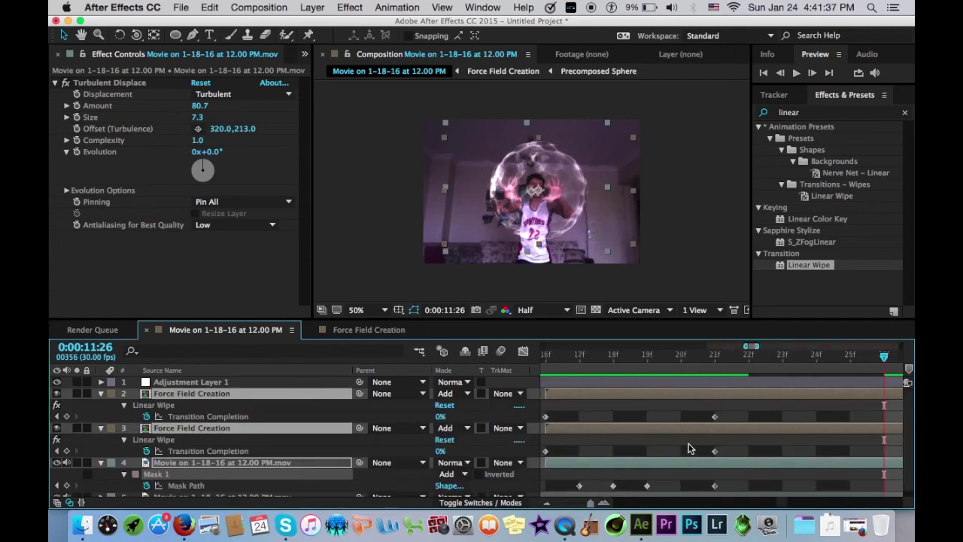
pyautogui.scroll(-1, 690, 448)
pyautogui.hscroll(-3, 689, 448)
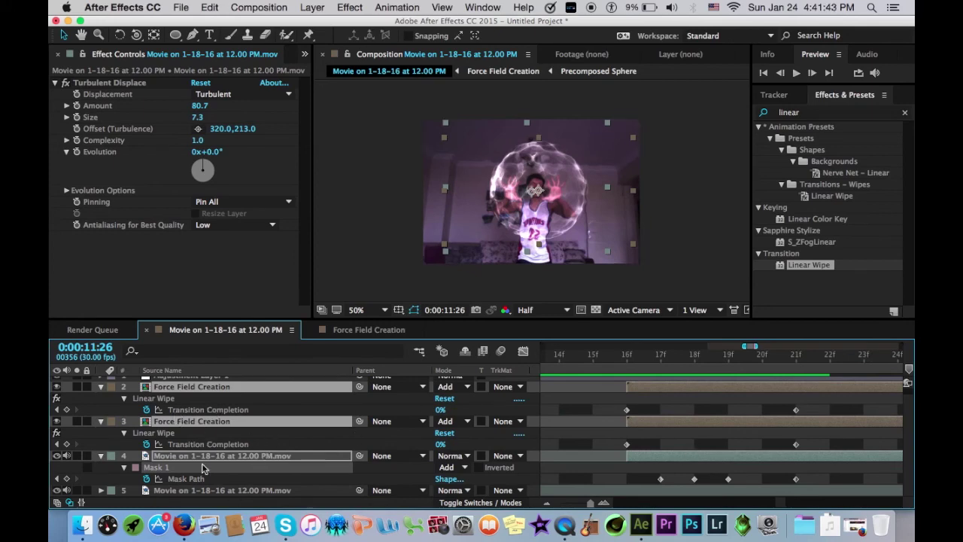
# Step: Move the 0:00:11:21 Transition Completion keyframes of layers 2 and 3 and layer 4's Mask Path keyframe to slightly past 12 seconds
pyautogui.click(796, 479)
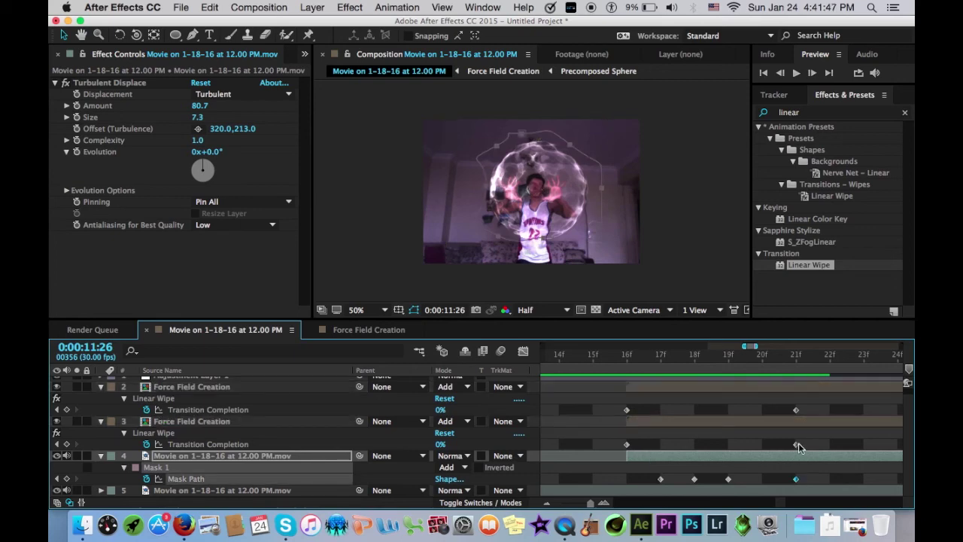
pyautogui.click(796, 444)
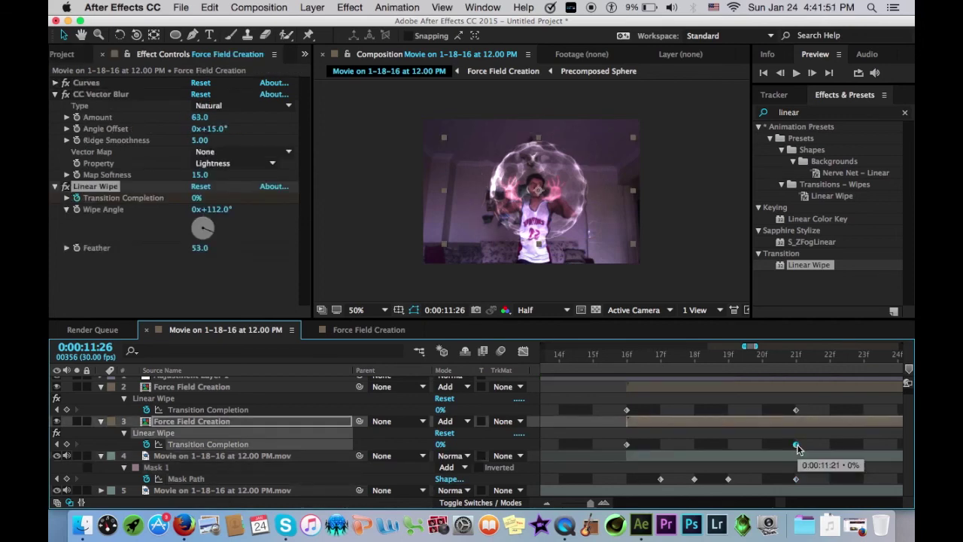
pyautogui.click(796, 409)
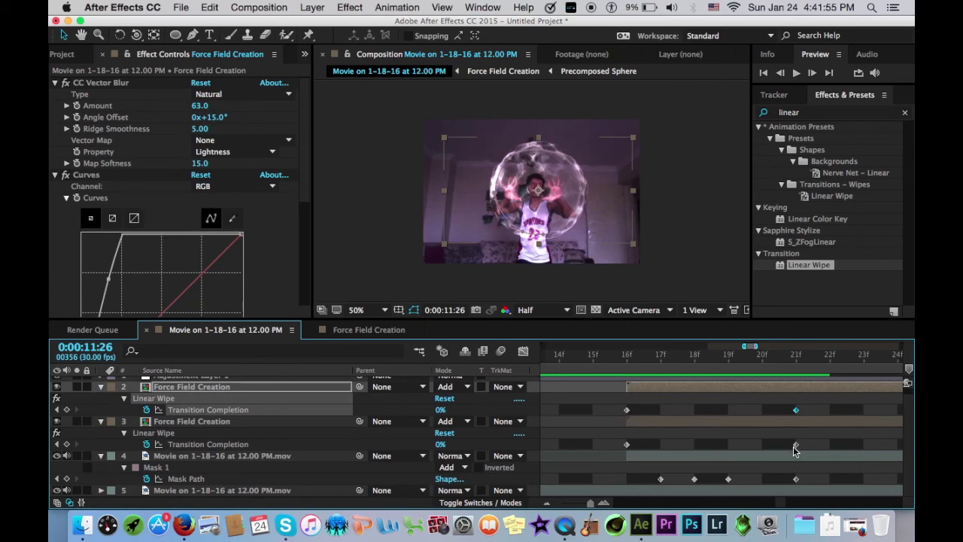
pyautogui.click(796, 456)
pyautogui.keyDown('shift'); pyautogui.click(796, 445); pyautogui.keyUp('shift')
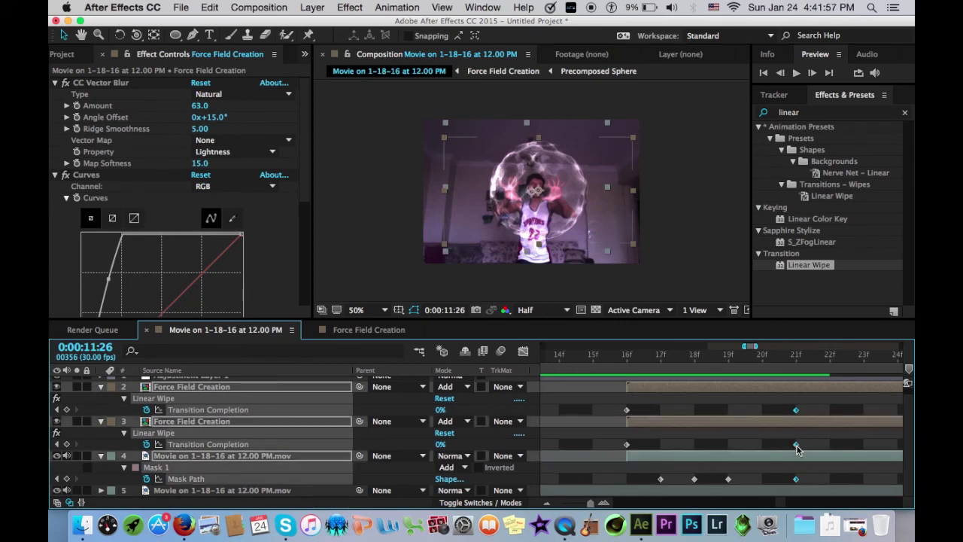
pyautogui.moveTo(581, 505); pyautogui.dragTo(561, 504)
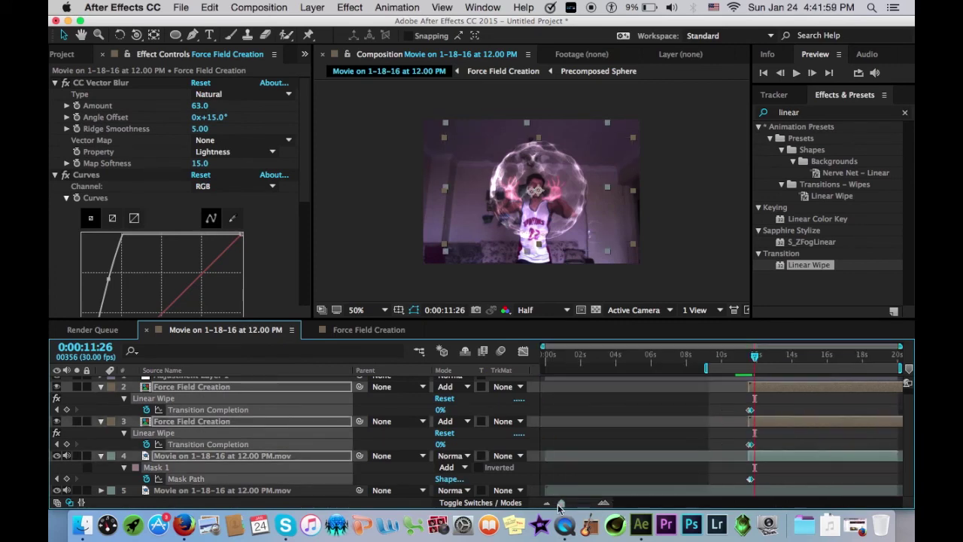
pyautogui.moveTo(749, 448); pyautogui.dragTo(760, 449)
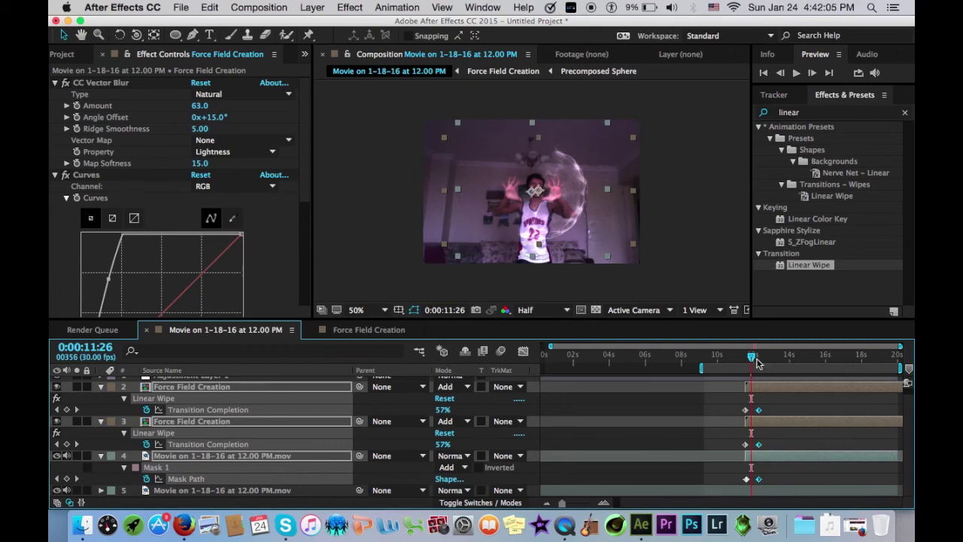
# Step: Preview the lengthened reveal from 0:00:11:14 and inspect the keyframes around 0:00:11:17
pyautogui.moveTo(755, 359); pyautogui.dragTo(749, 364)
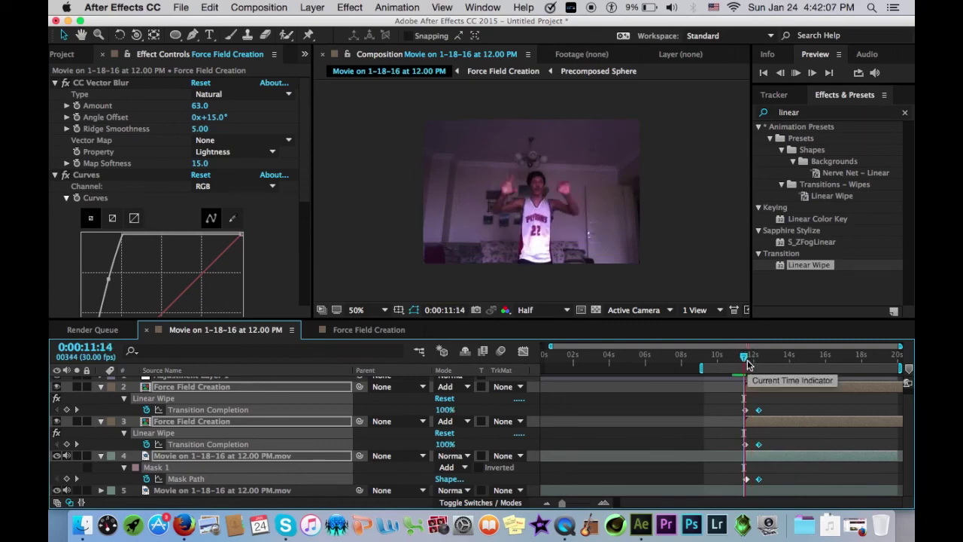
pyautogui.press('space')
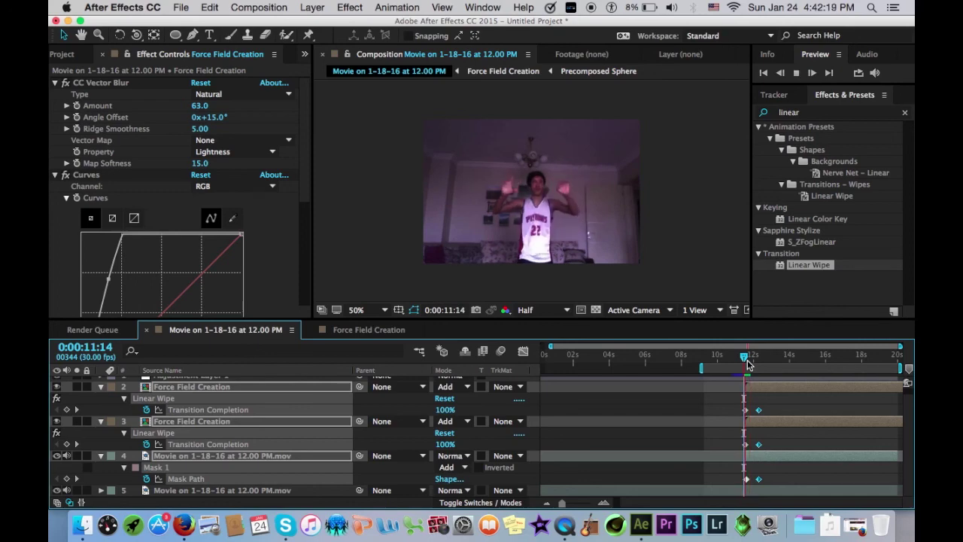
pyautogui.click(749, 365)
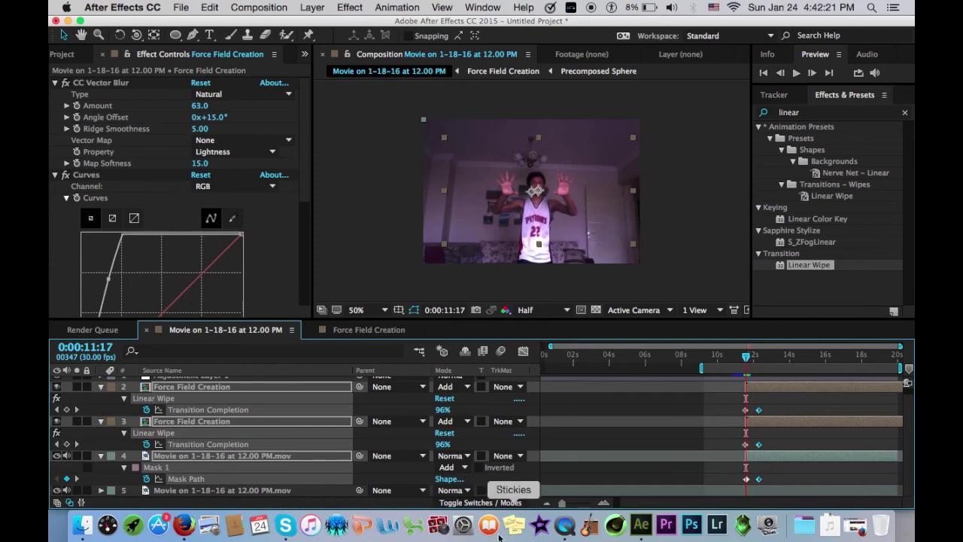
pyautogui.moveTo(562, 503); pyautogui.dragTo(592, 503)
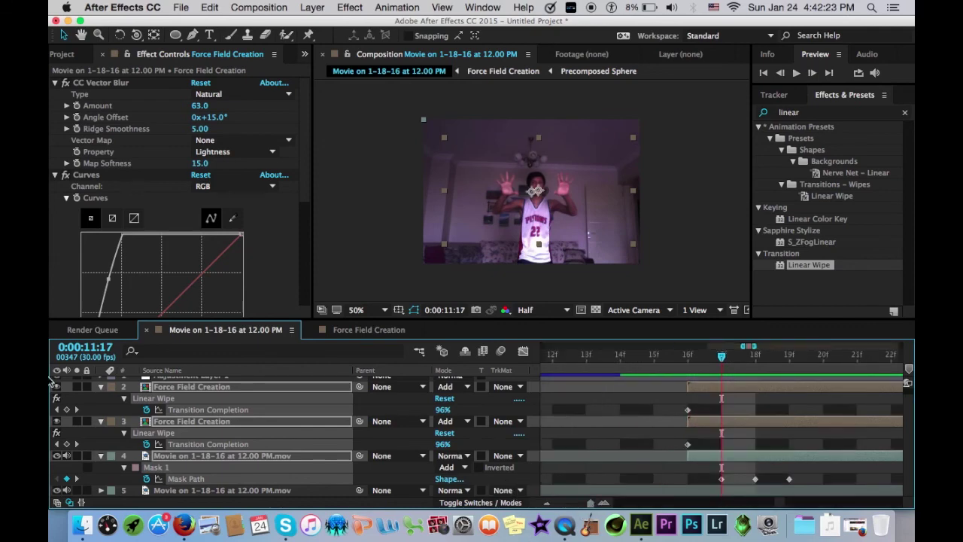
# Step: Collapse the expanded layers, and reveal only the keyframed properties of the masked movie copy and the Force Field Creation layer 3
pyautogui.click(101, 386)
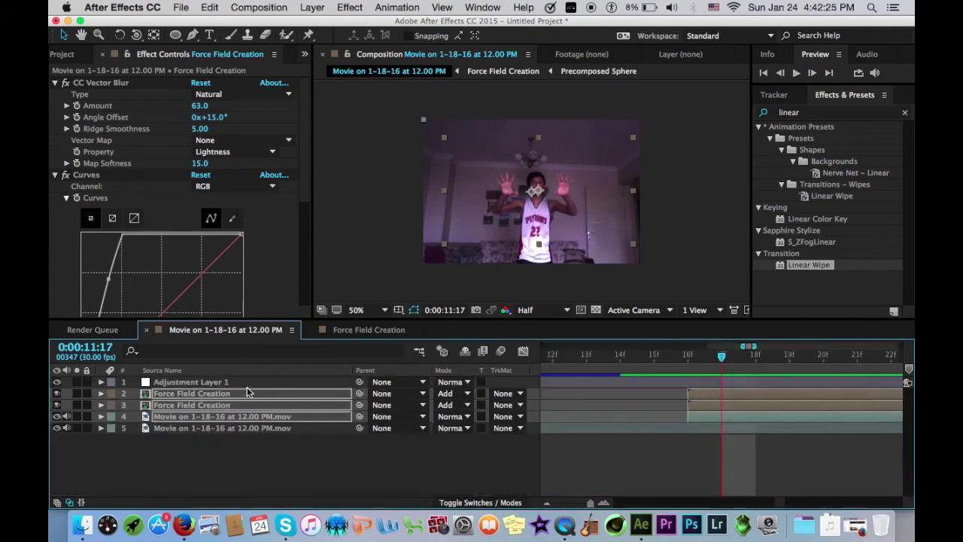
pyautogui.click(180, 464)
pyautogui.click(221, 416)
pyautogui.press('u')
pyautogui.click(728, 406)
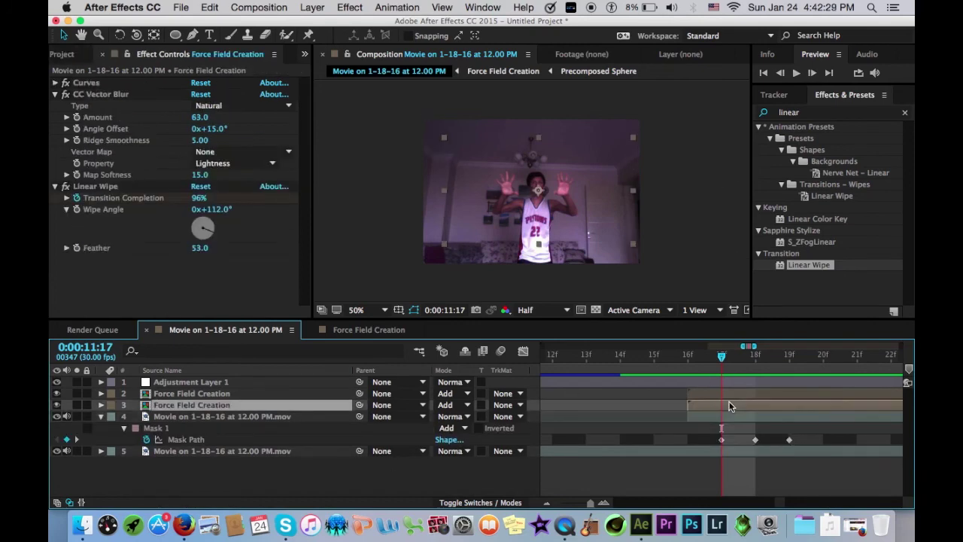
pyautogui.press('u')
pyautogui.hscroll(5, 729, 406)
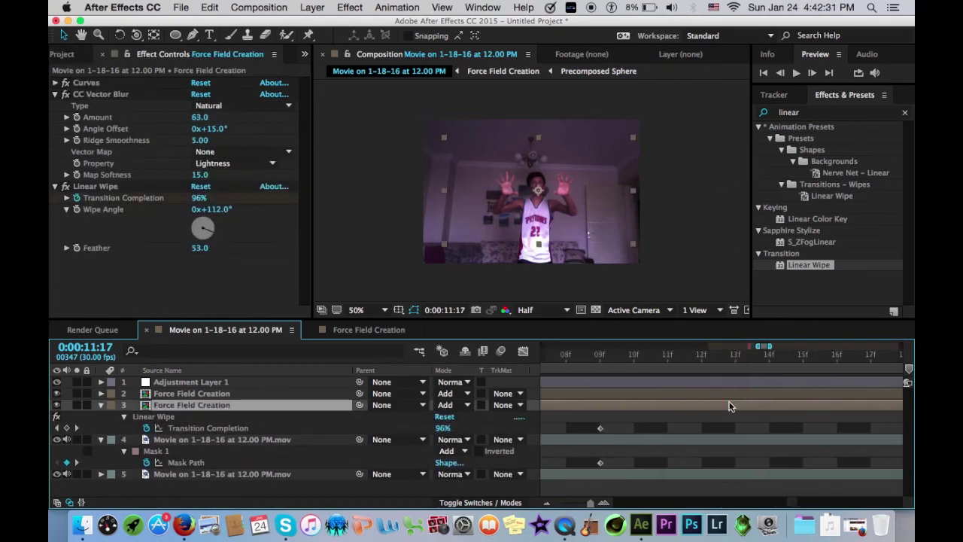
pyautogui.moveTo(592, 504); pyautogui.dragTo(589, 507)
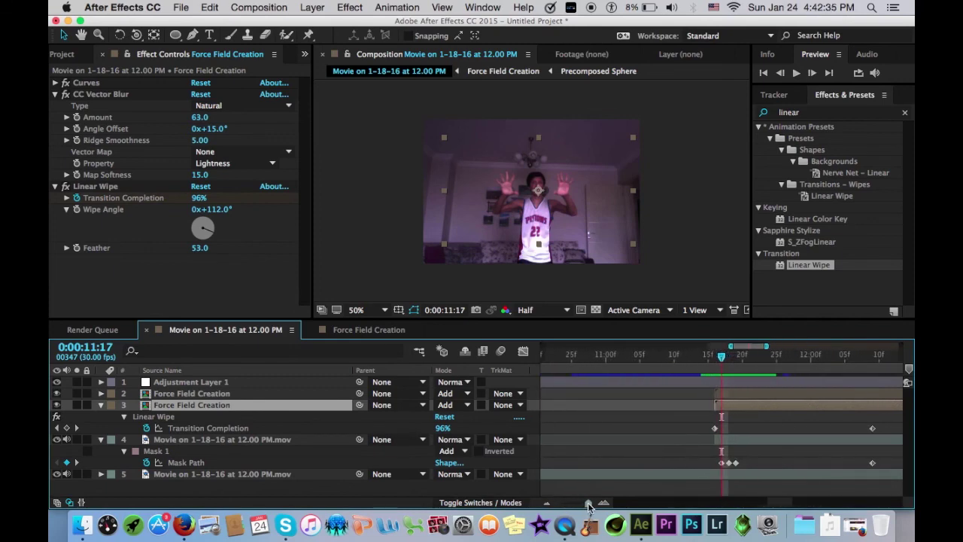
# Step: Try moving layer 4's three early Mask Path keyframes to start at 0:00:12:00 and check the reveal at that frame
pyautogui.moveTo(703, 456); pyautogui.dragTo(742, 467)
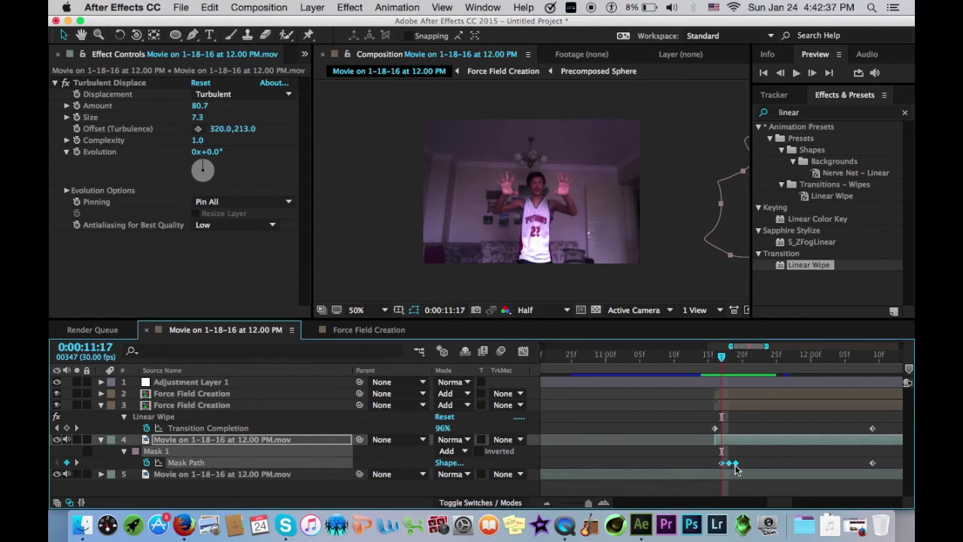
pyautogui.click(748, 466)
pyautogui.moveTo(802, 467); pyautogui.dragTo(826, 464)
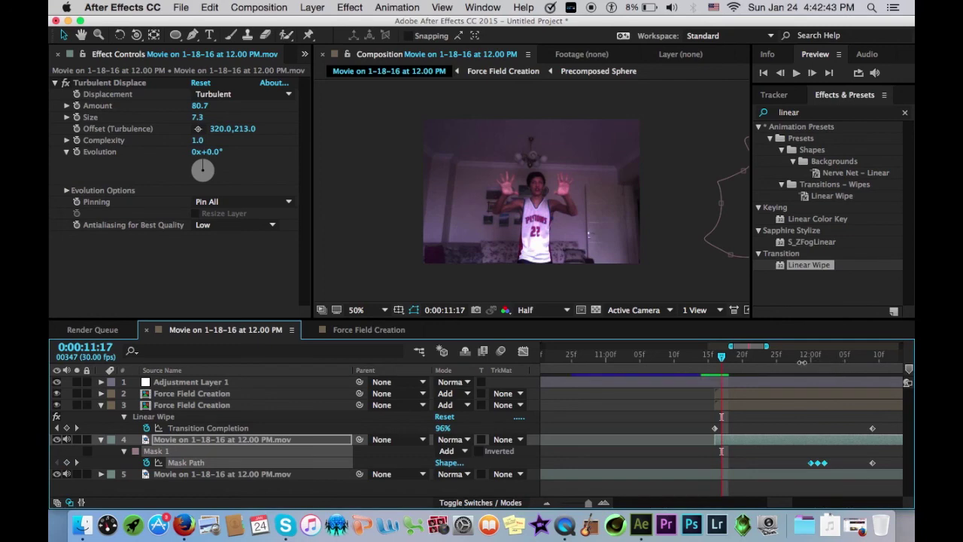
pyautogui.click(803, 364)
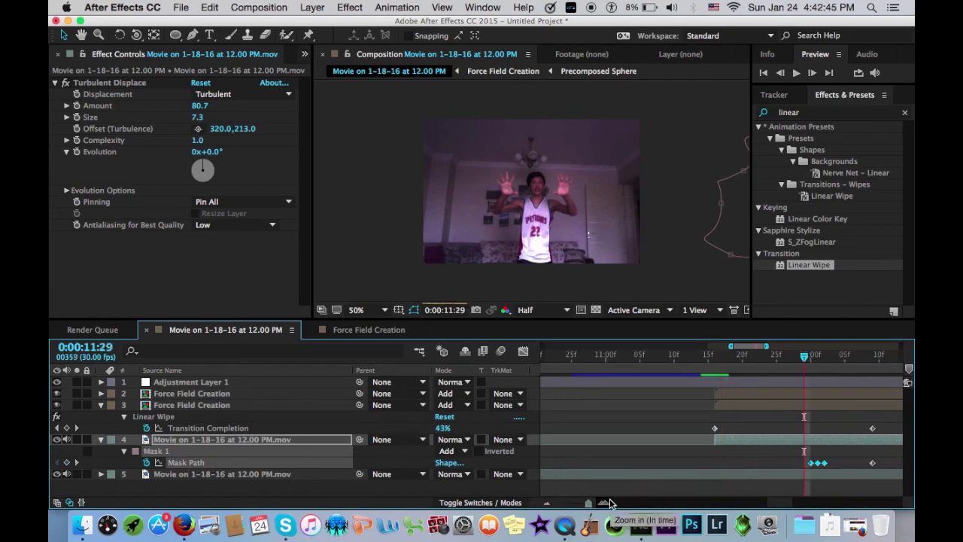
pyautogui.click(607, 501)
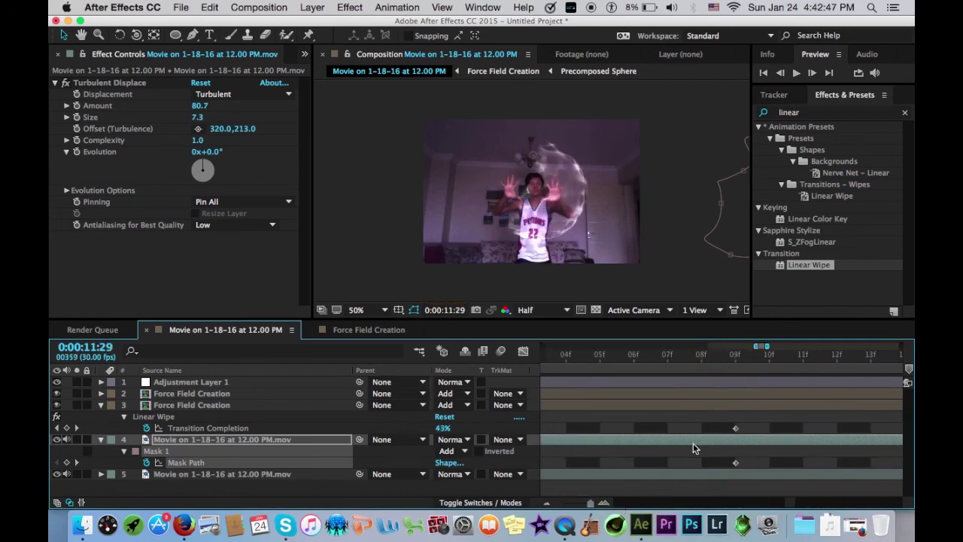
pyautogui.hscroll(-2, 694, 448)
pyautogui.click(619, 360)
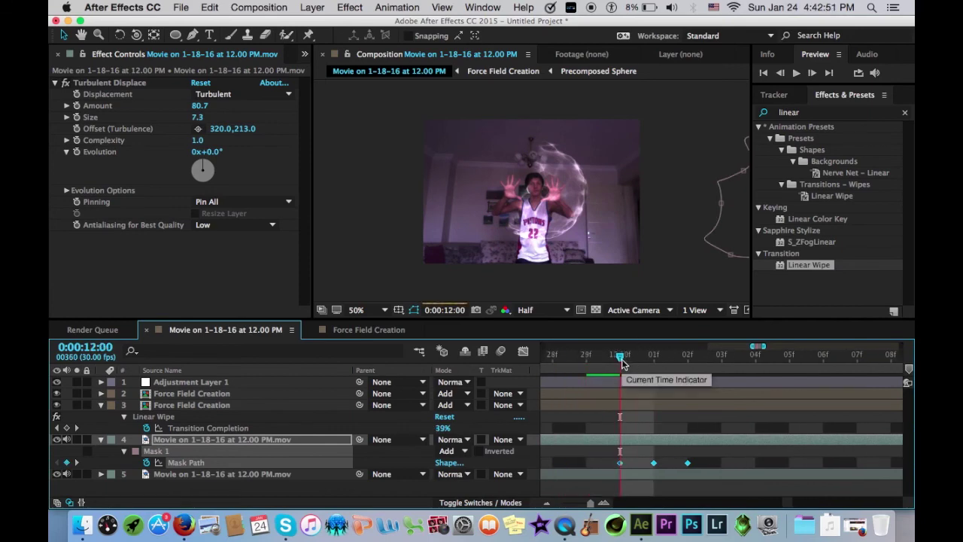
# Step: Move layer 4's group of three Mask Path keyframes to start around 0:00:11:24, where the sphere begins to form
pyautogui.hscroll(-5, 618, 363)
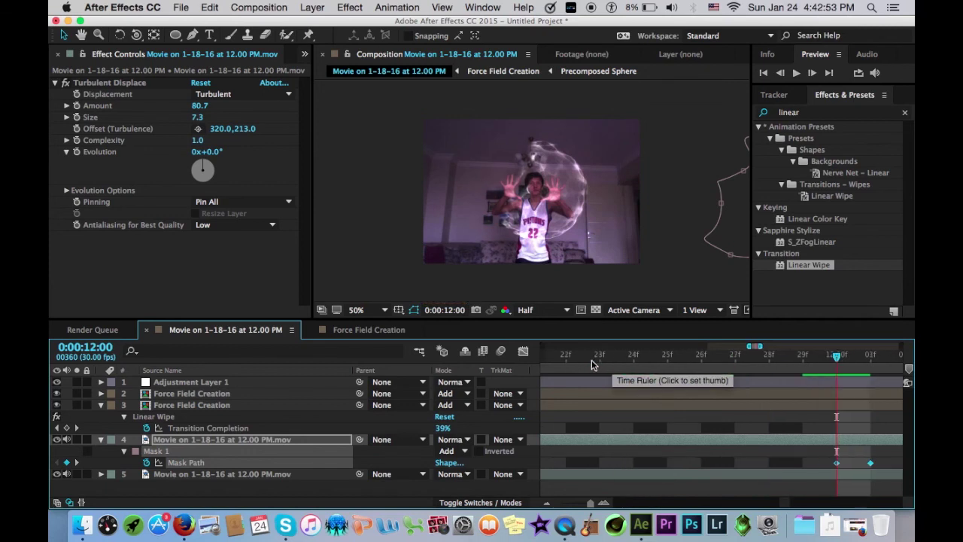
pyautogui.click(615, 360)
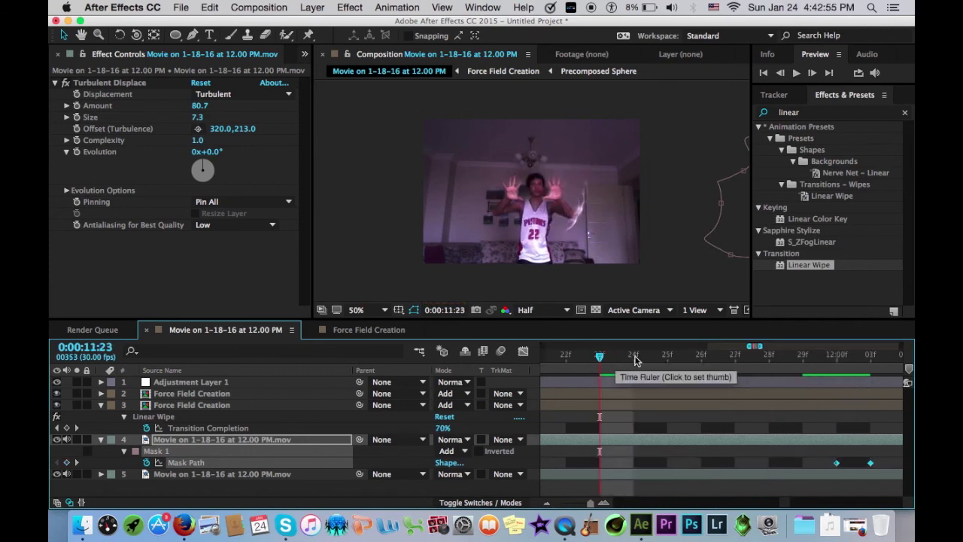
pyautogui.click(633, 360)
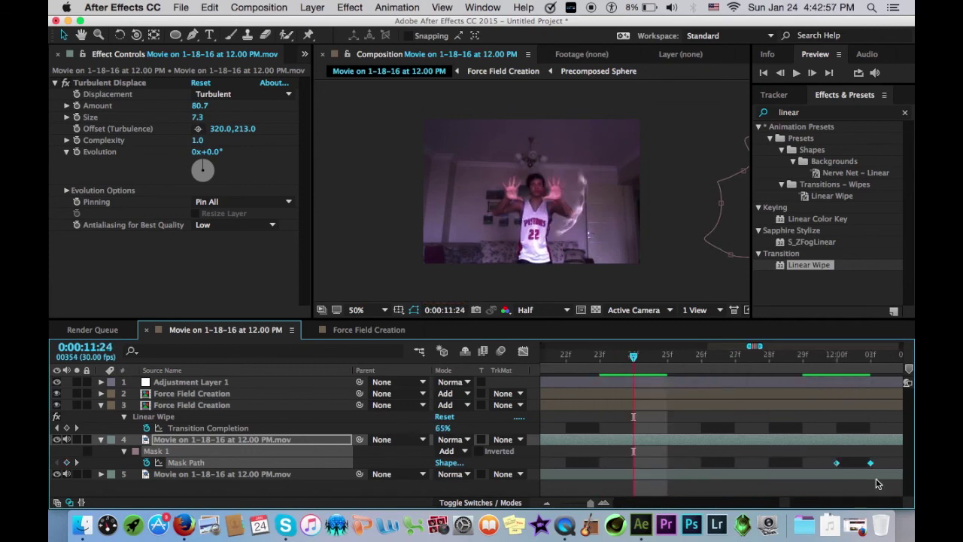
pyautogui.moveTo(839, 467); pyautogui.dragTo(642, 472)
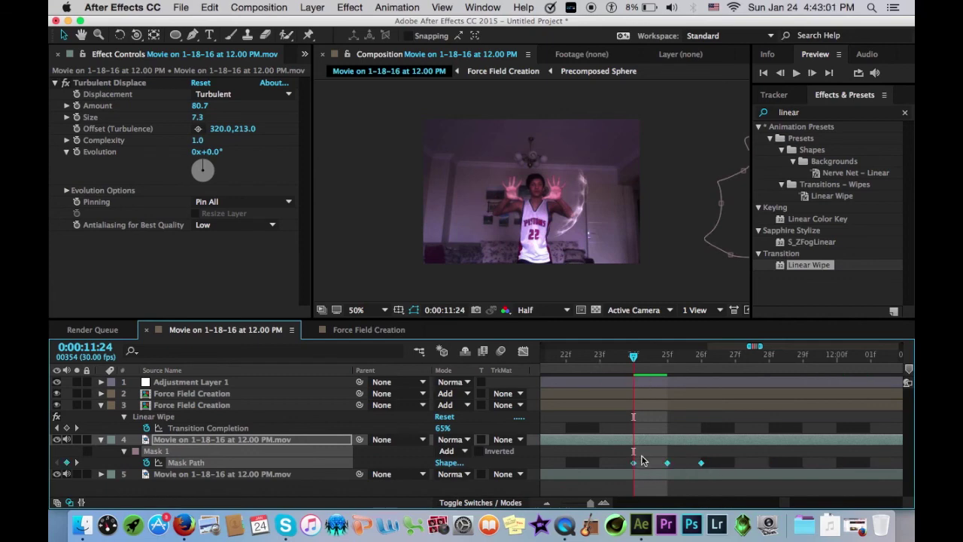
pyautogui.moveTo(636, 467); pyautogui.dragTo(617, 468)
# Step: Inspect the mask against the sphere at 0:00:11:27 and collapse layers 3 and 4
pyautogui.moveTo(713, 359); pyautogui.dragTo(747, 359)
pyautogui.moveTo(586, 502); pyautogui.dragTo(561, 503)
pyautogui.click(100, 405)
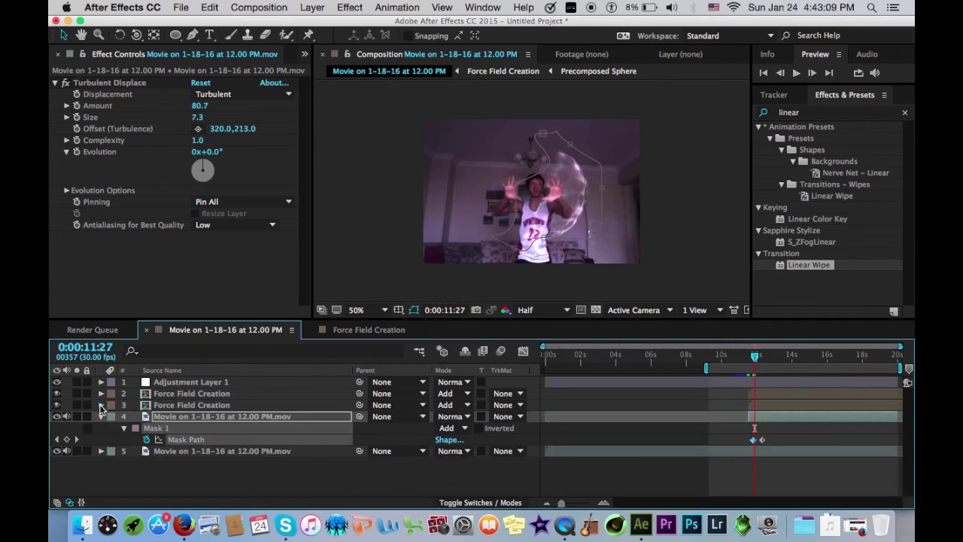
pyautogui.click(100, 416)
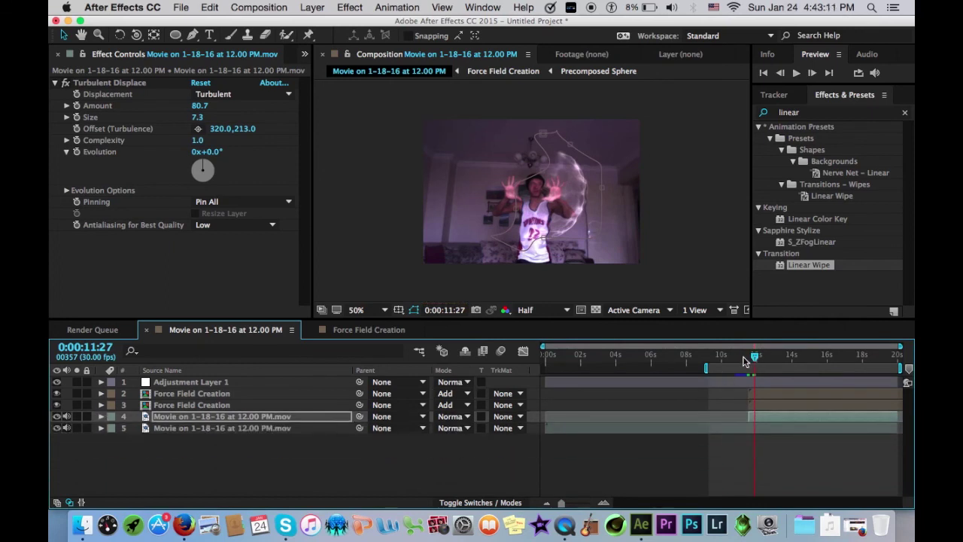
# Step: Preview the retimed reveal from 0:00:11:08, dismiss the battery notification, and deselect all layers
pyautogui.moveTo(749, 360); pyautogui.dragTo(744, 359)
pyautogui.press('space')
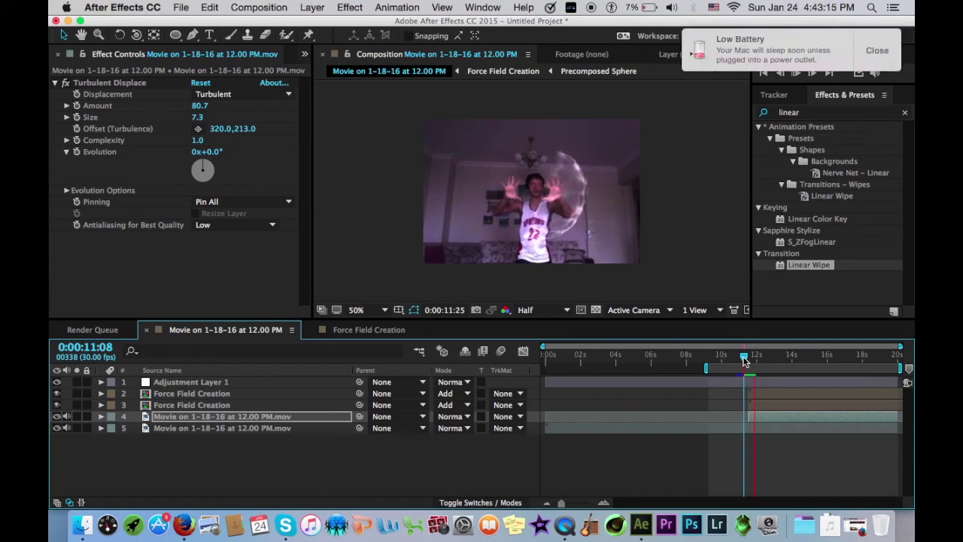
pyautogui.click(877, 51)
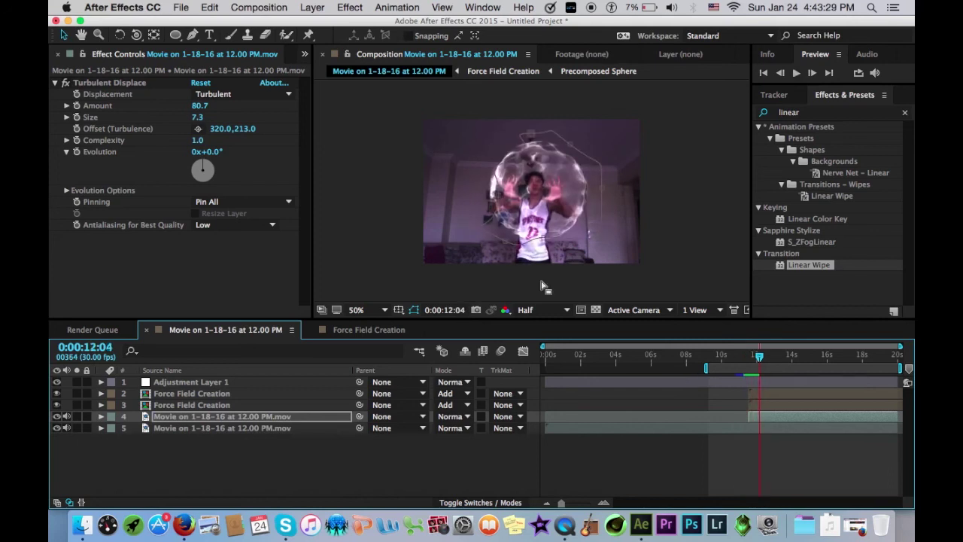
pyautogui.click(529, 463)
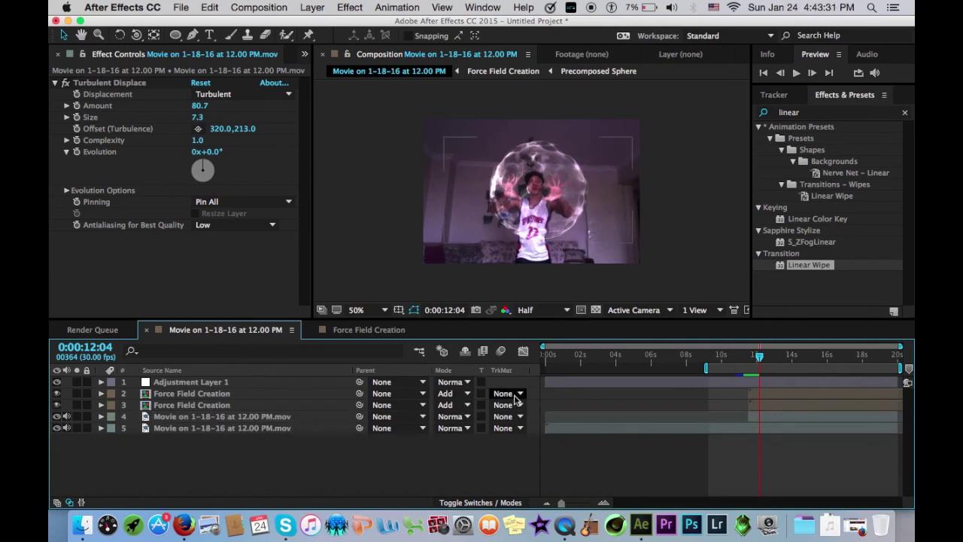